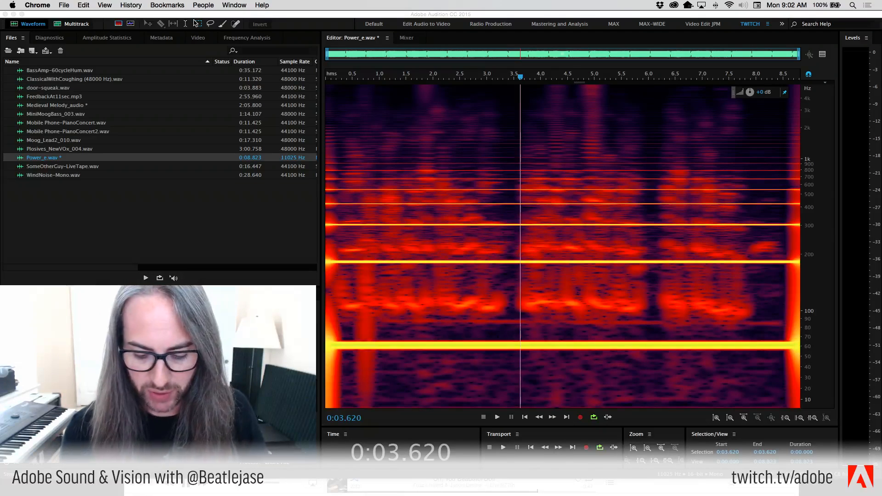
Open Medieval Melody_audio and examine its spectral detail, focusing on the stretch between about 0:42 and 0:53.
{"action": "double_click", "coordinate": [20, 106]}
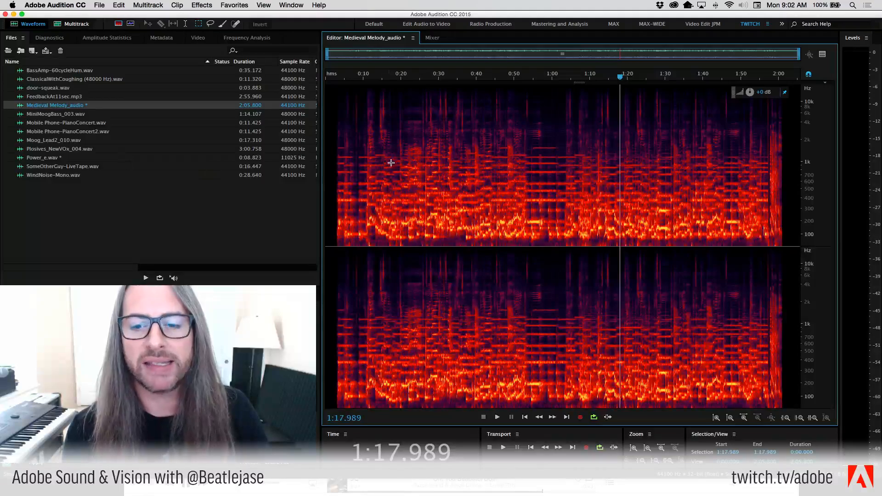
{"action": "left_click_drag", "start_coordinate": [339, 81], "coordinate": [535, 89]}
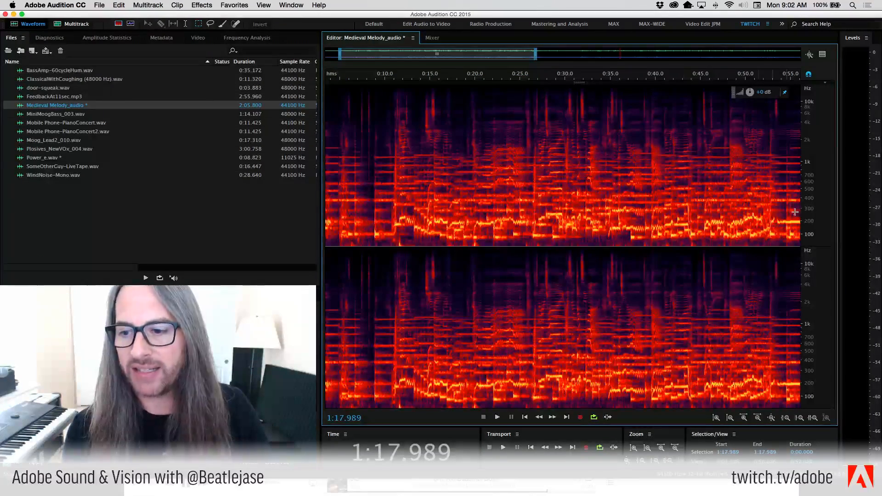
{"action": "left_click_drag", "start_coordinate": [808, 196], "coordinate": [809, 247]}
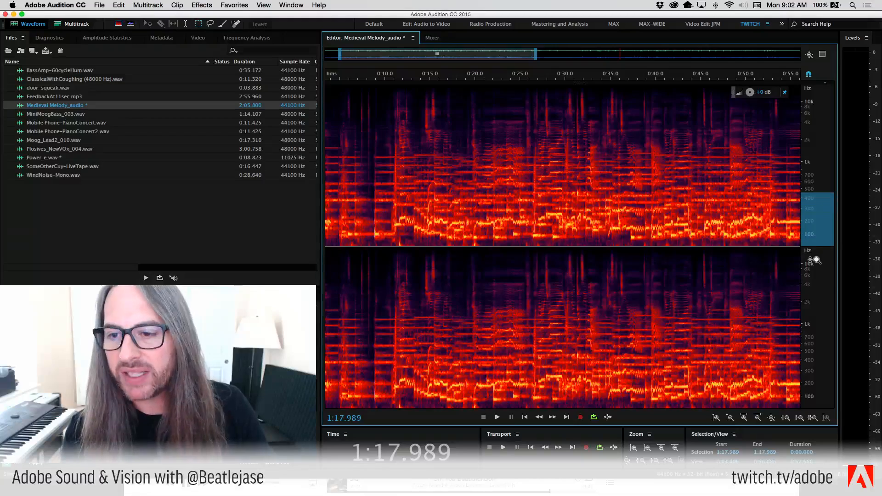
{"action": "scroll", "coordinate": [808, 179], "scroll_direction": "down", "scroll_amount": 4}
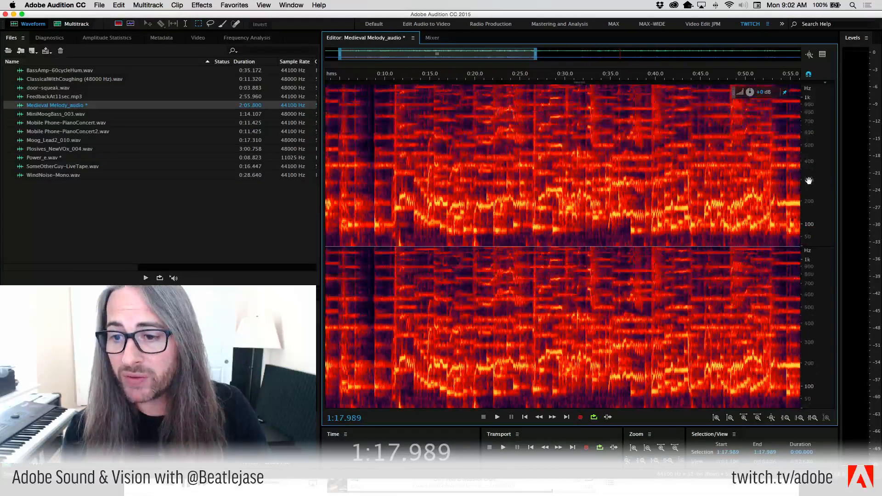
{"action": "left_click_drag", "start_coordinate": [666, 76], "coordinate": [780, 84]}
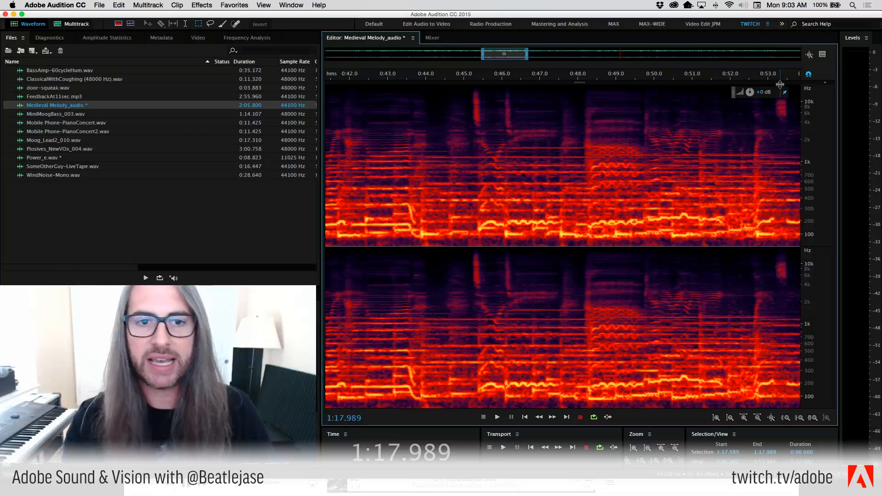
{"action": "key", "text": "grave"}
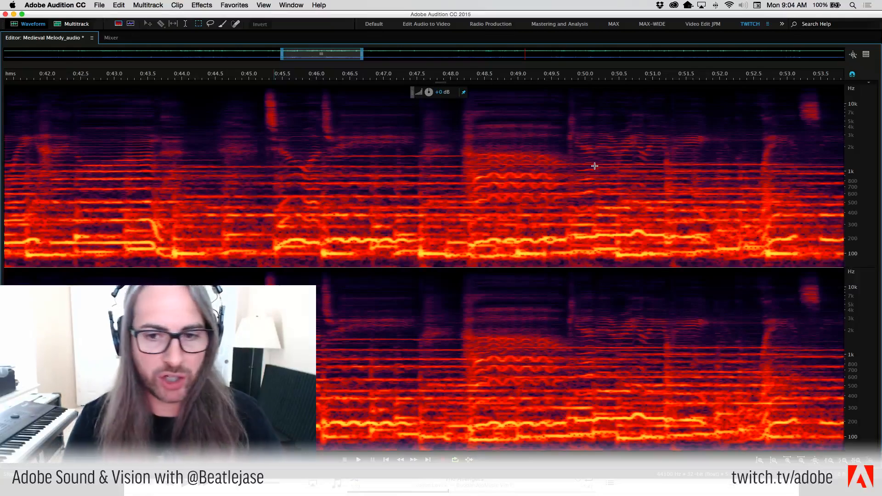
{"action": "key", "text": "grave"}
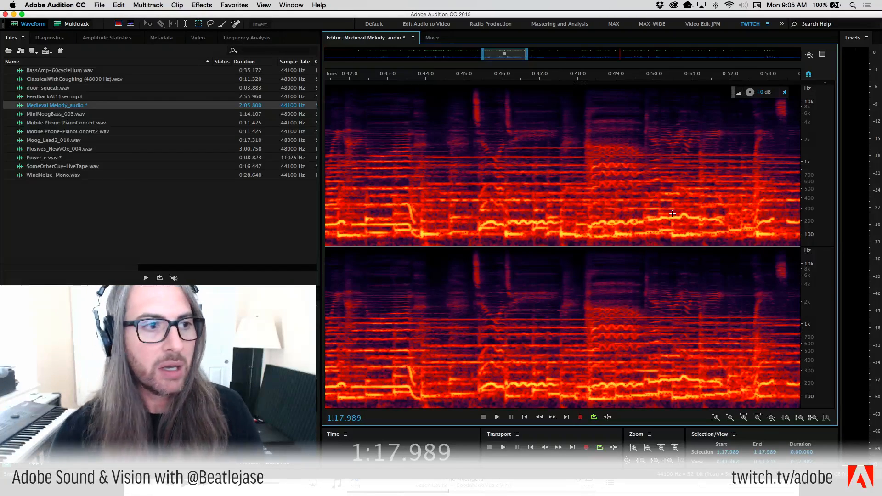
Reopen Power_e.wav in the editor with its spectral frequency display shown.
{"action": "left_click", "coordinate": [42, 159]}
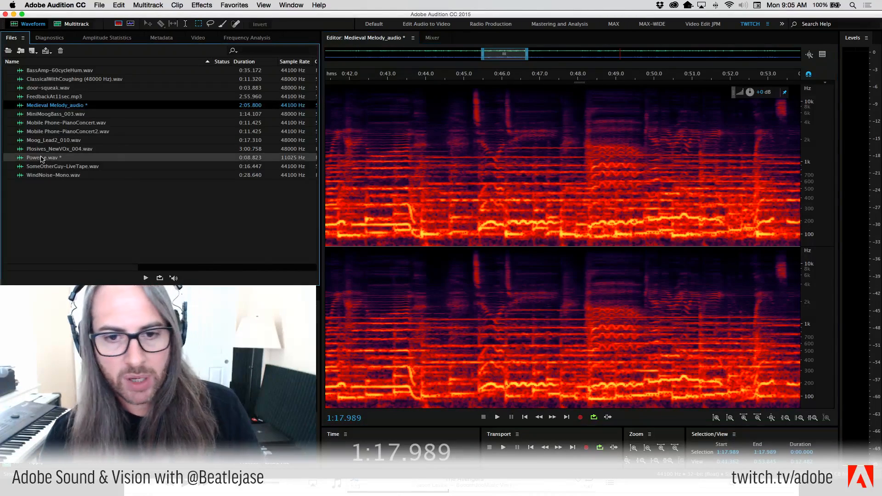
{"action": "double_click", "coordinate": [42, 158]}
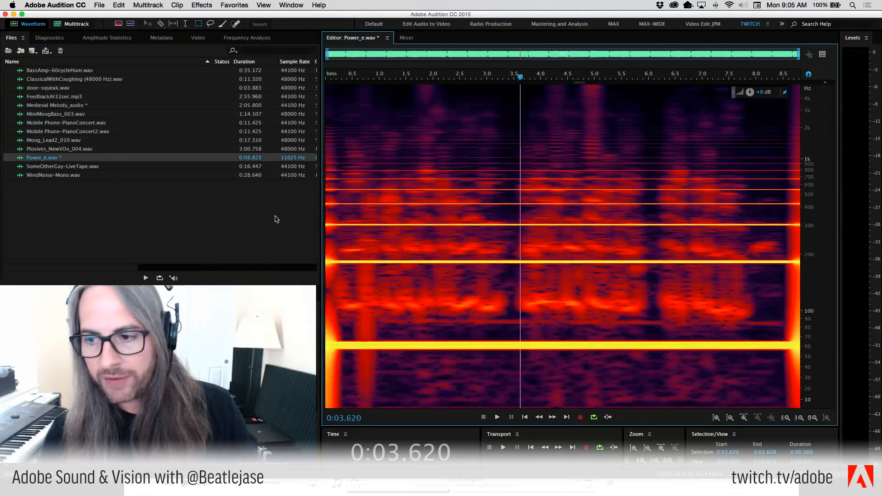
{"action": "left_click", "coordinate": [119, 23]}
{"action": "left_click", "coordinate": [119, 23]}
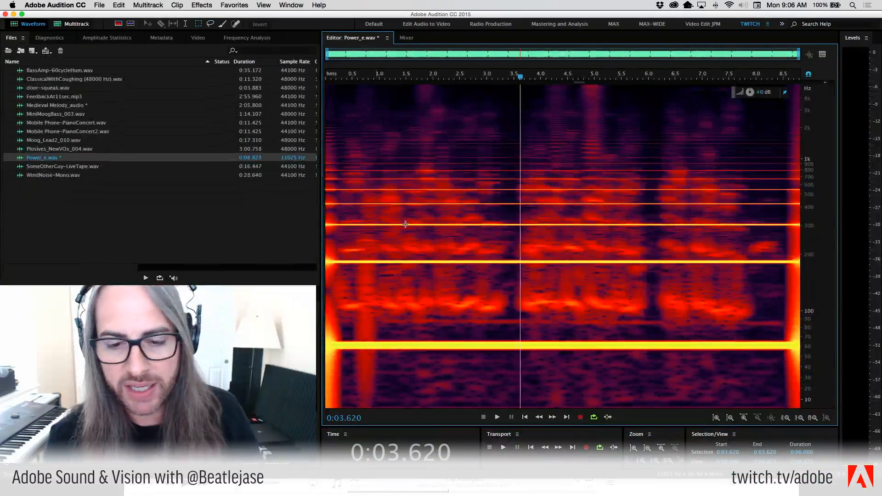
Mark sections of the bright 60 Hz hum line with a rectangular selection, then the stretch from about 5.5 s to the end.
{"action": "left_click", "coordinate": [445, 257]}
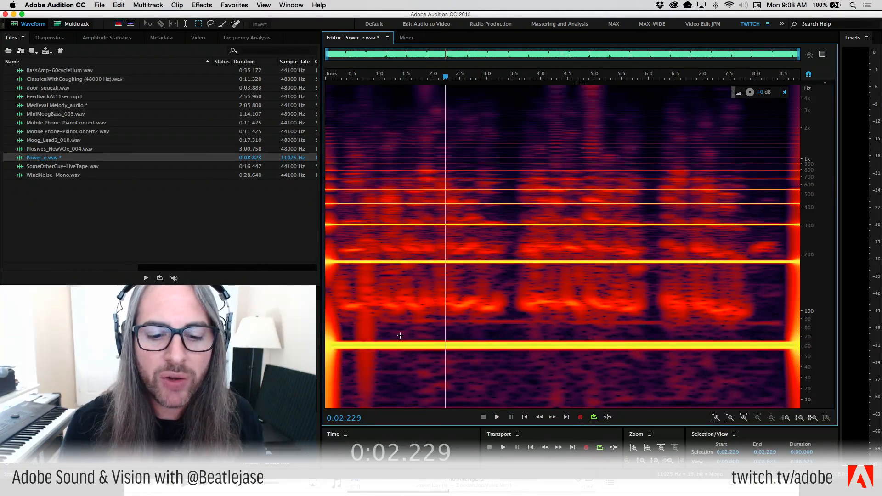
{"action": "left_click_drag", "start_coordinate": [401, 335], "coordinate": [580, 358]}
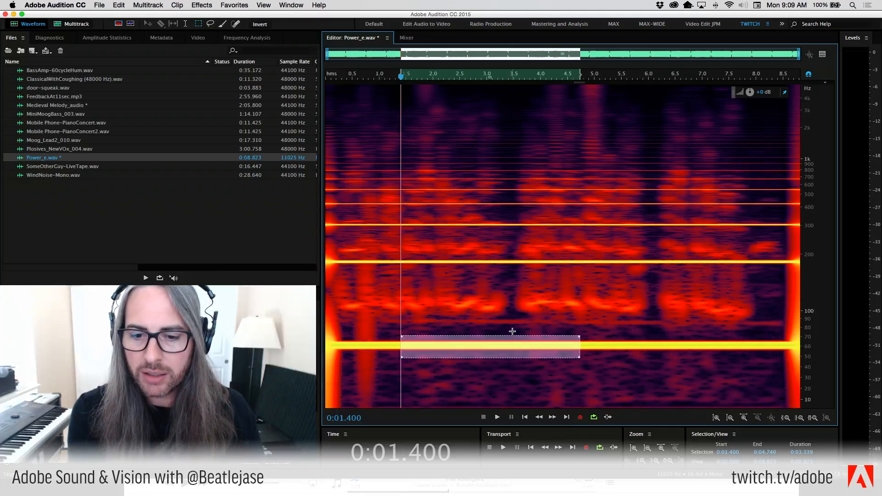
{"action": "left_click_drag", "start_coordinate": [490, 346], "coordinate": [808, 352]}
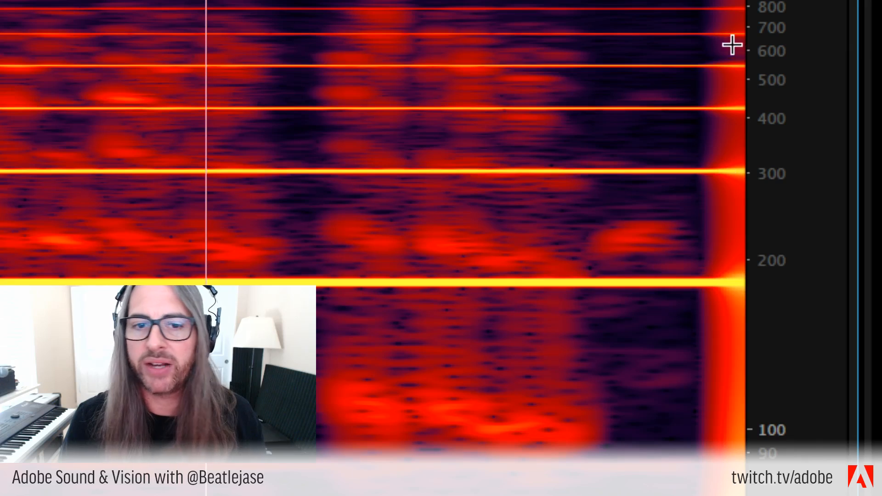
{"action": "scroll", "coordinate": [732, 44], "scroll_direction": "up", "scroll_amount": 1}
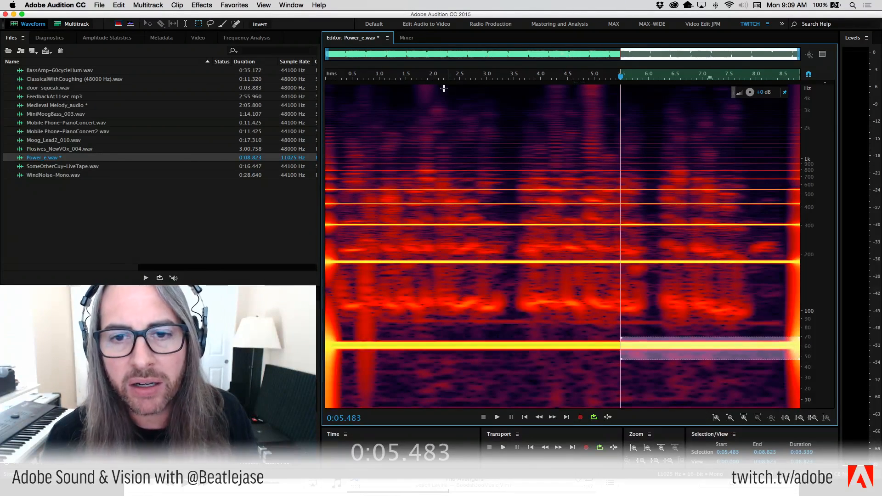
Mark several small high-frequency areas and the middle phrase from about 3.4 to 6.1 s in the spectrogram, and clear the selection.
{"action": "left_click_drag", "start_coordinate": [443, 88], "coordinate": [536, 102]}
{"action": "left_click_drag", "start_coordinate": [612, 89], "coordinate": [662, 107]}
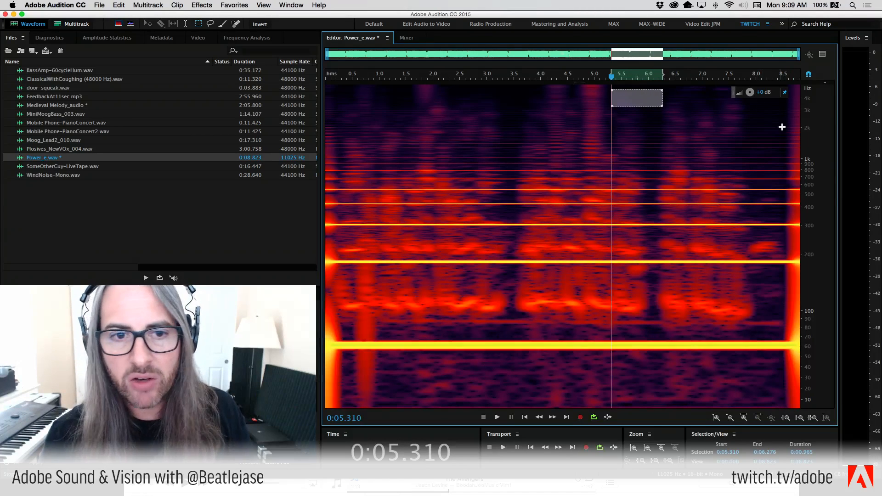
{"action": "left_click", "coordinate": [388, 94]}
{"action": "left_click_drag", "start_coordinate": [460, 88], "coordinate": [528, 97]}
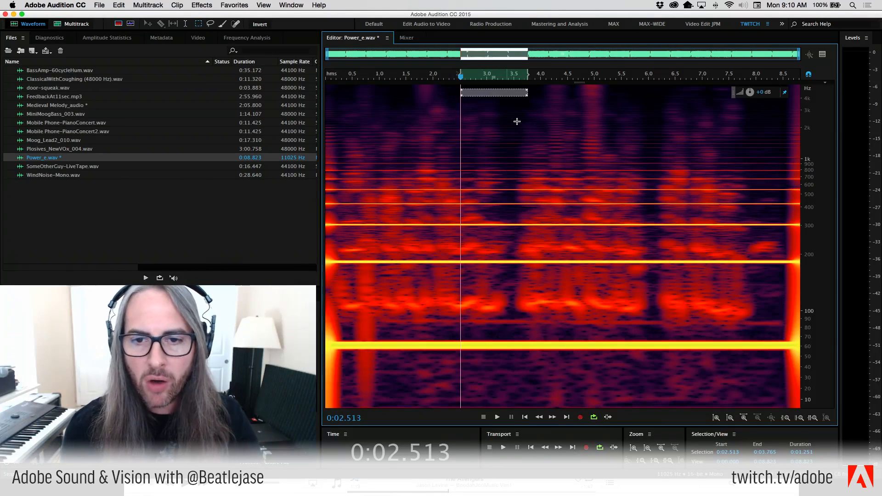
{"action": "left_click_drag", "start_coordinate": [510, 105], "coordinate": [653, 400]}
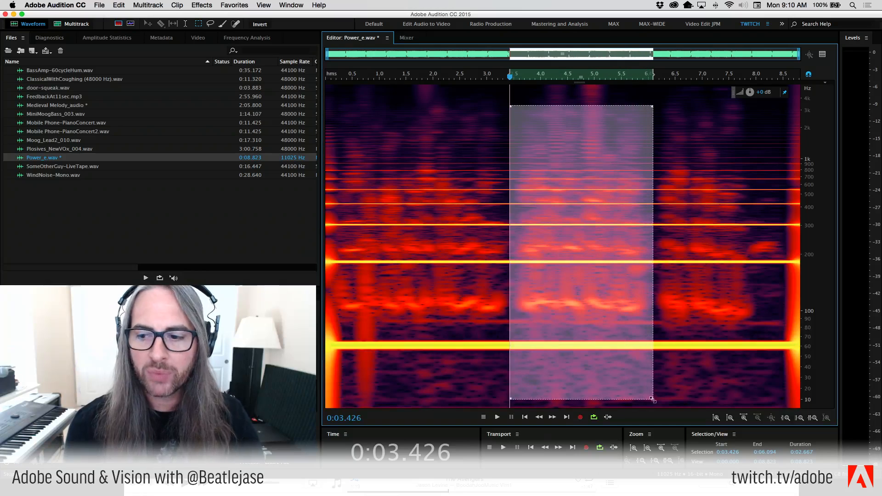
{"action": "left_click", "coordinate": [703, 385]}
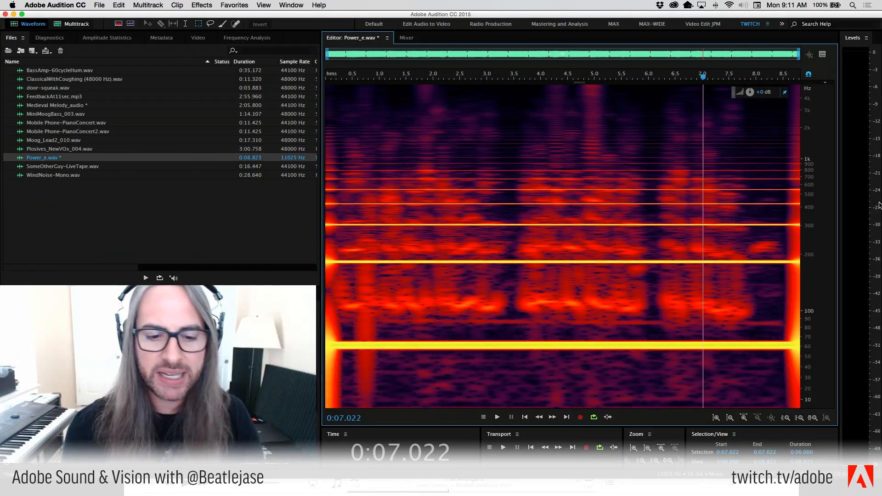
Mark the hum lines near 60, 180 and 300 Hz in turn across most of the recording, and clear the selection.
{"action": "left_click_drag", "start_coordinate": [353, 339], "coordinate": [771, 357]}
{"action": "left_click_drag", "start_coordinate": [351, 254], "coordinate": [786, 272]}
{"action": "left_click_drag", "start_coordinate": [368, 219], "coordinate": [738, 244]}
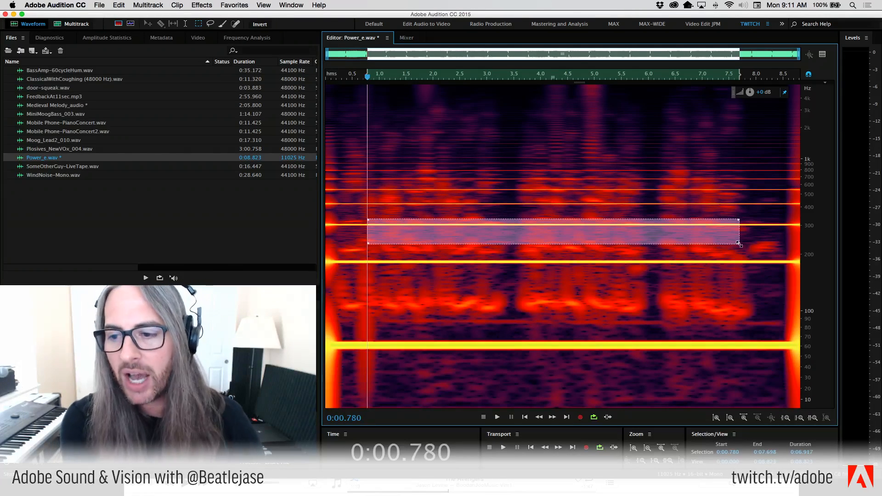
{"action": "left_click", "coordinate": [714, 279]}
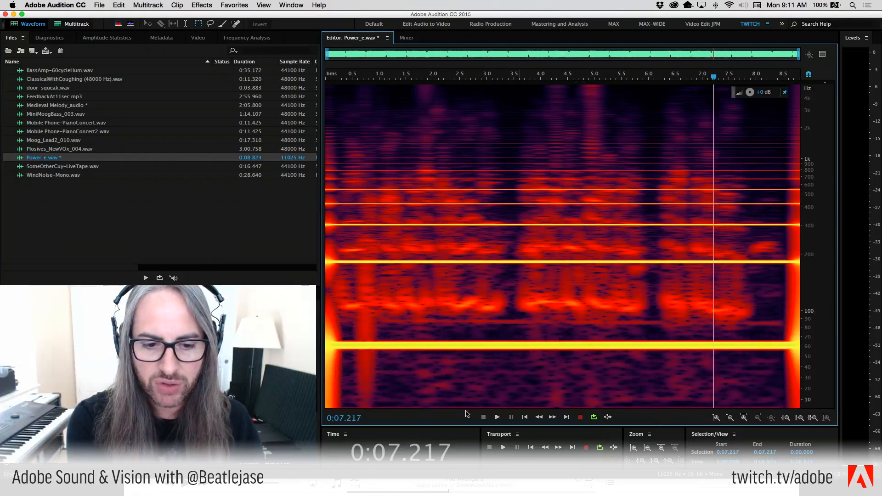
Mark shorter stretches of the 60 Hz hum and each bright harmonic above it up to about 660 Hz, and clear the selection.
{"action": "left_click_drag", "start_coordinate": [339, 328], "coordinate": [634, 358]}
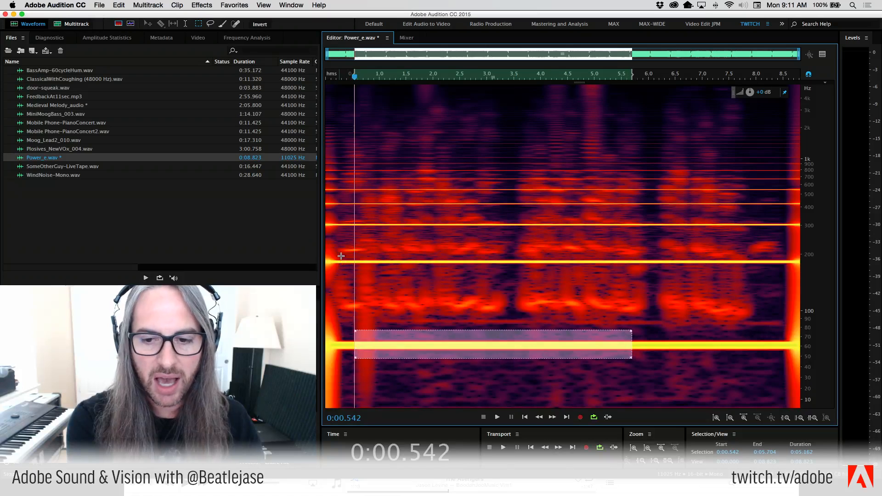
{"action": "left_click_drag", "start_coordinate": [342, 258], "coordinate": [649, 271]}
{"action": "left_click_drag", "start_coordinate": [353, 219], "coordinate": [532, 228]}
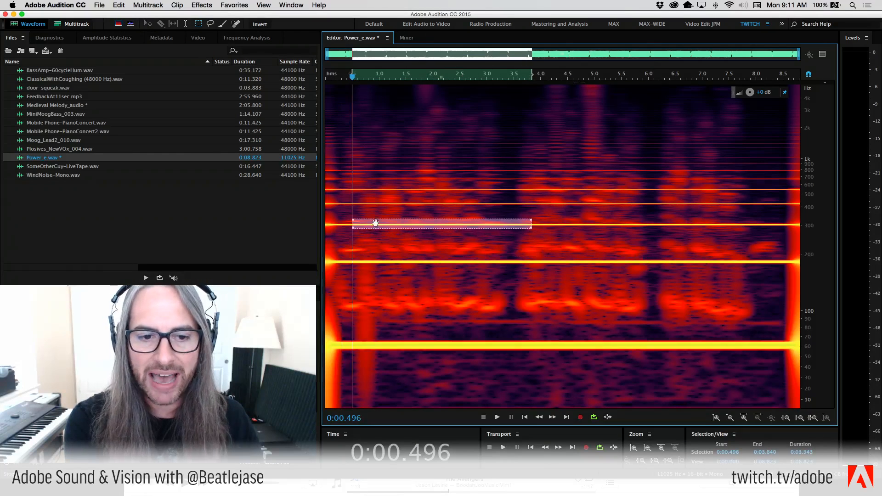
{"action": "left_click_drag", "start_coordinate": [357, 197], "coordinate": [461, 206]}
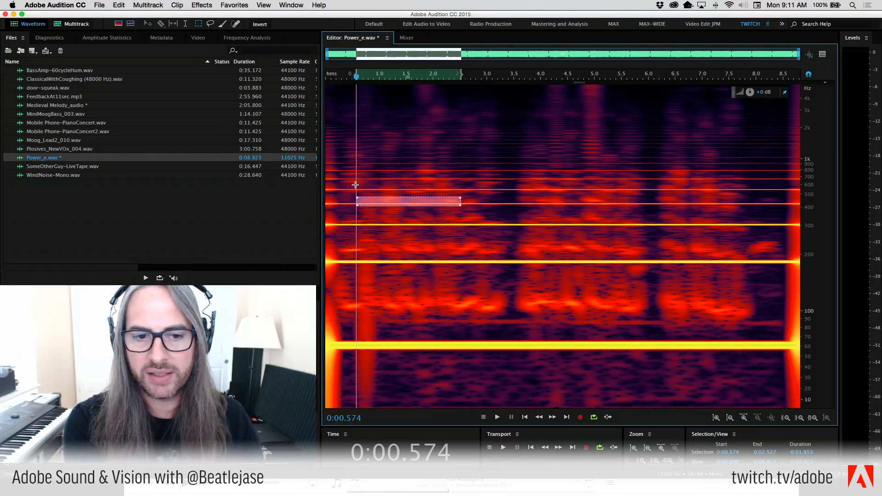
{"action": "left_click_drag", "start_coordinate": [356, 185], "coordinate": [471, 191]}
{"action": "left_click_drag", "start_coordinate": [365, 177], "coordinate": [422, 185]}
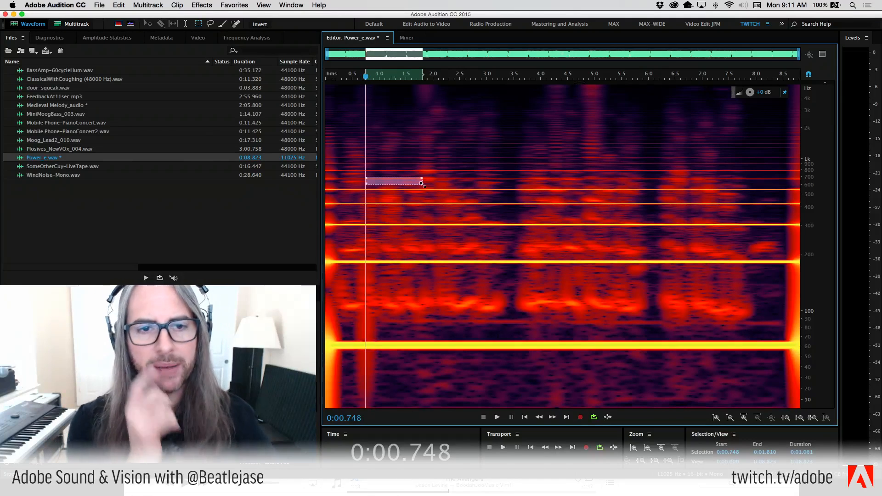
{"action": "left_click", "coordinate": [467, 237]}
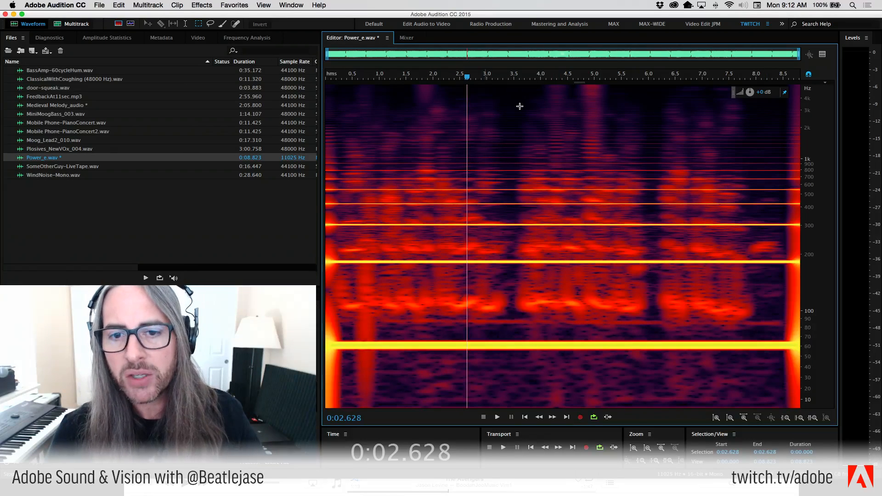
Mark the middle, final and opening spoken phrases one by one across their full frequency range, and clear the selection.
{"action": "left_click_drag", "start_coordinate": [517, 85], "coordinate": [646, 388]}
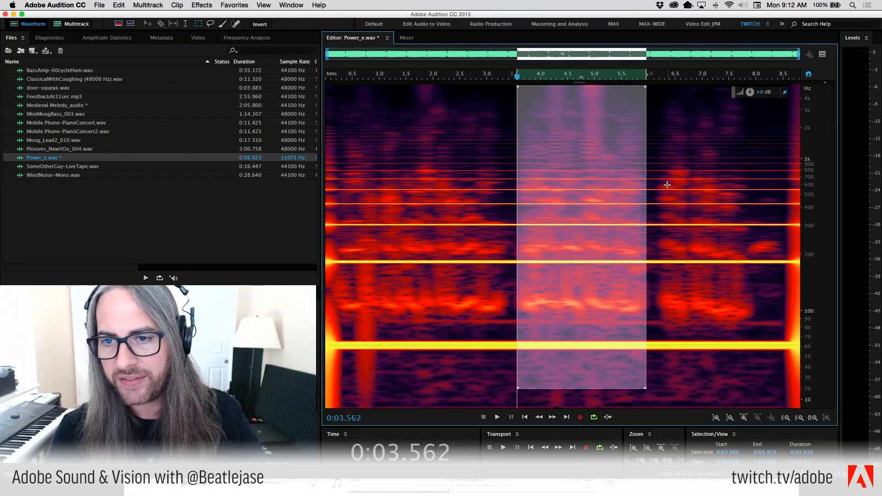
{"action": "left_click_drag", "start_coordinate": [652, 102], "coordinate": [751, 402]}
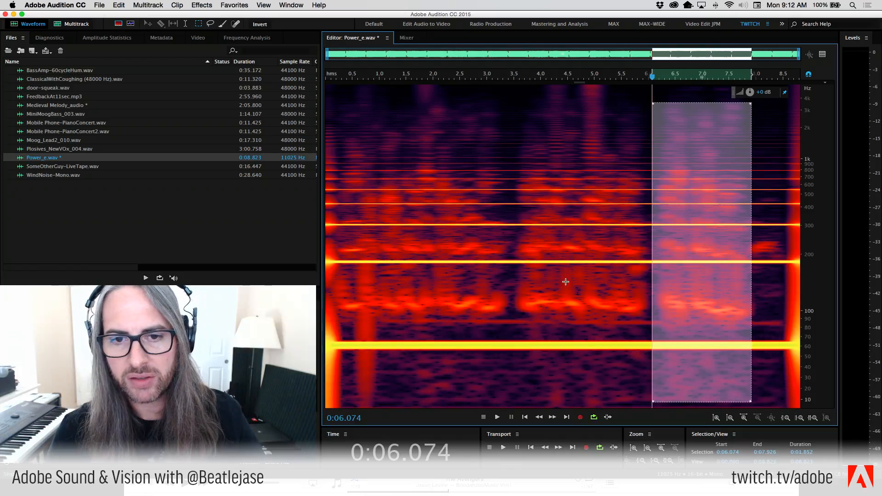
{"action": "left_click_drag", "start_coordinate": [505, 98], "coordinate": [326, 347]}
{"action": "left_click", "coordinate": [461, 377]}
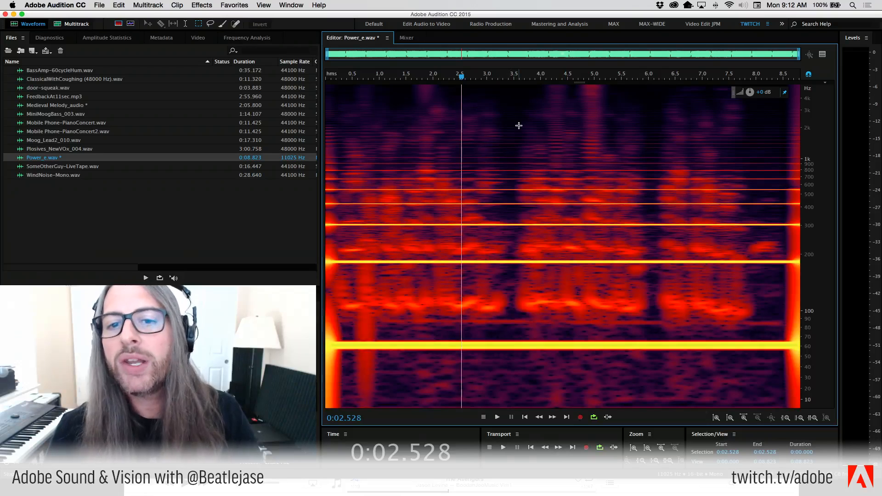
Mark the middle phrase from about 3.5 to 6.1 s and the opening phrase up to about 3.4 s, and clear the selection.
{"action": "left_click_drag", "start_coordinate": [515, 93], "coordinate": [656, 378]}
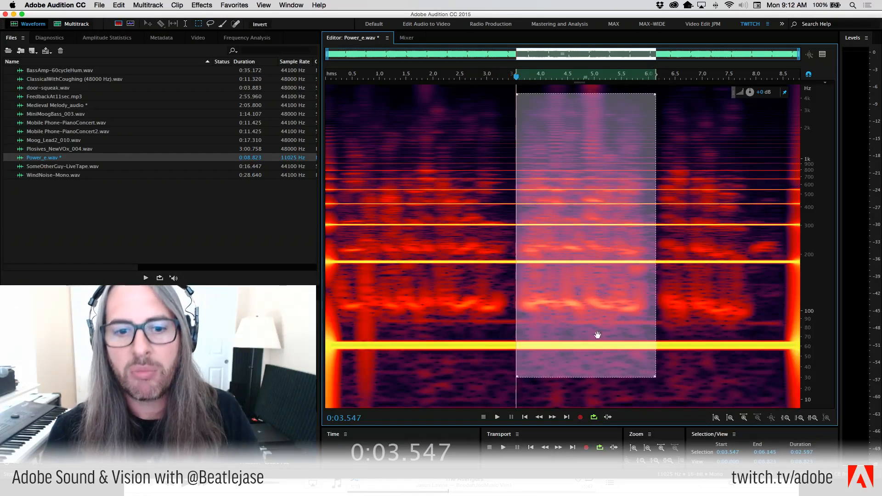
{"action": "left_click", "coordinate": [397, 223]}
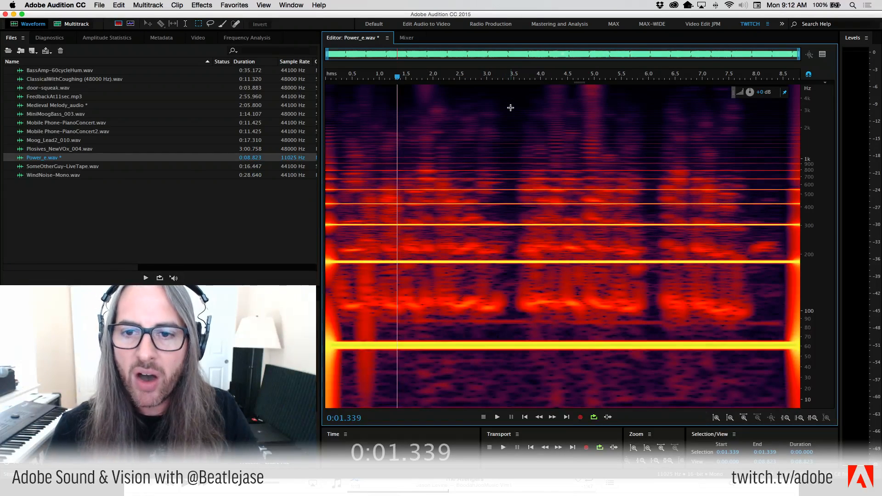
{"action": "left_click_drag", "start_coordinate": [510, 107], "coordinate": [326, 327]}
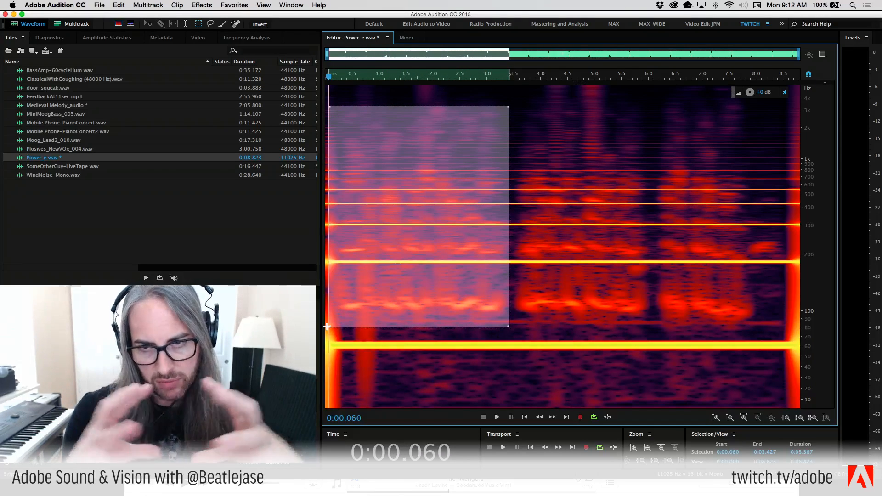
{"action": "left_click_drag", "start_coordinate": [464, 199], "coordinate": [492, 234]}
{"action": "left_click", "coordinate": [701, 231]}
{"action": "left_click_drag", "start_coordinate": [502, 161], "coordinate": [346, 315]}
{"action": "left_click", "coordinate": [510, 178]}
Mark the pauses and phrases in turn through to the recording's tail, finishing with the opening phrase from about 0.46 to 3.26 s.
{"action": "left_click_drag", "start_coordinate": [506, 131], "coordinate": [510, 343]}
{"action": "left_click_drag", "start_coordinate": [511, 116], "coordinate": [638, 345]}
{"action": "left_click_drag", "start_coordinate": [647, 101], "coordinate": [656, 349]}
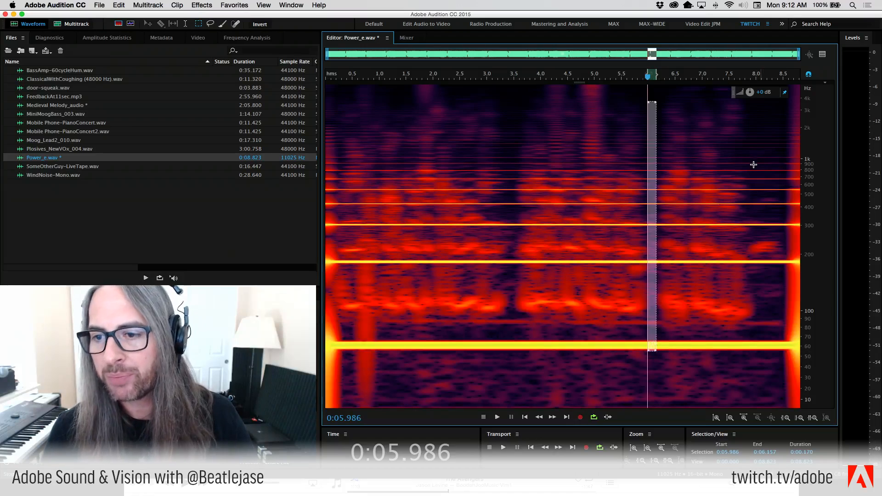
{"action": "left_click_drag", "start_coordinate": [757, 152], "coordinate": [656, 364]}
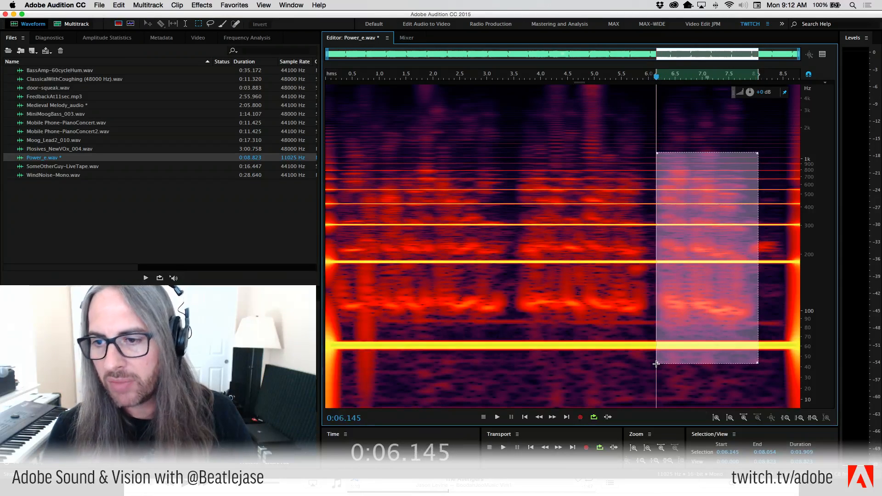
{"action": "left_click_drag", "start_coordinate": [767, 134], "coordinate": [787, 401]}
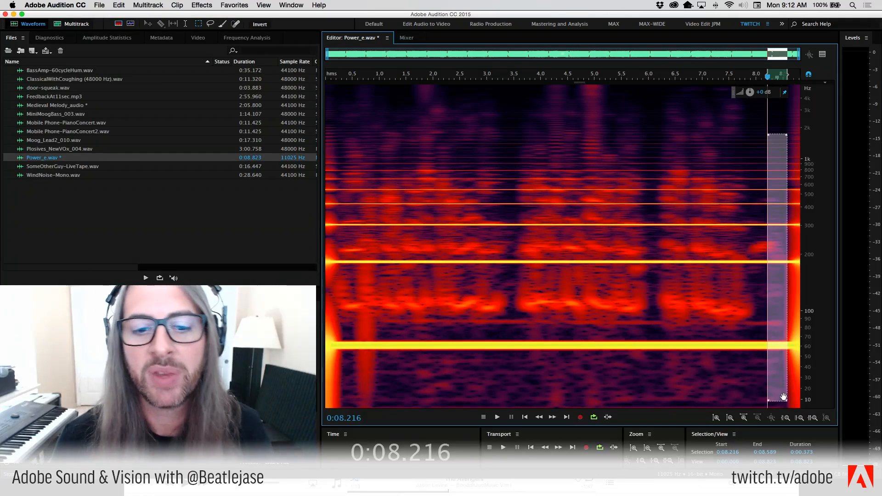
{"action": "left_click", "coordinate": [519, 263]}
{"action": "left_click_drag", "start_coordinate": [501, 164], "coordinate": [350, 330]}
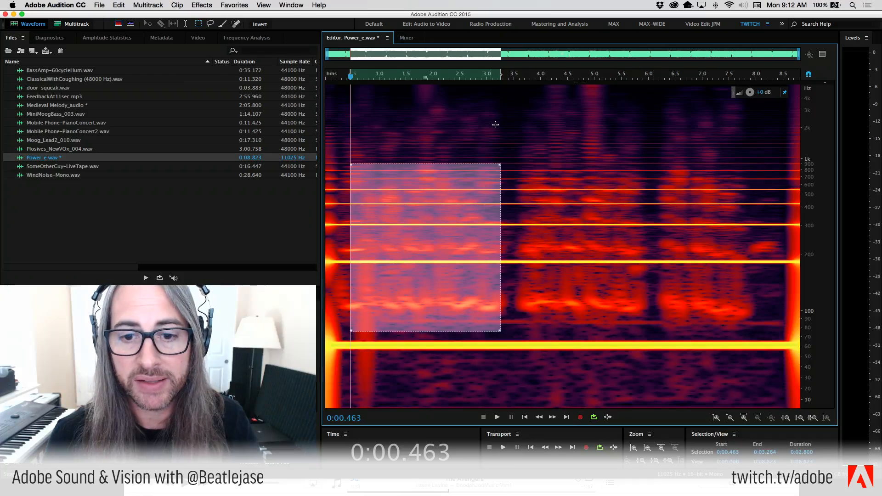
Mark the first pause, the middle phrase, the final phrase and the pause before it in turn, and clear the selection.
{"action": "left_click_drag", "start_coordinate": [501, 125], "coordinate": [517, 316]}
{"action": "left_click", "coordinate": [515, 123]}
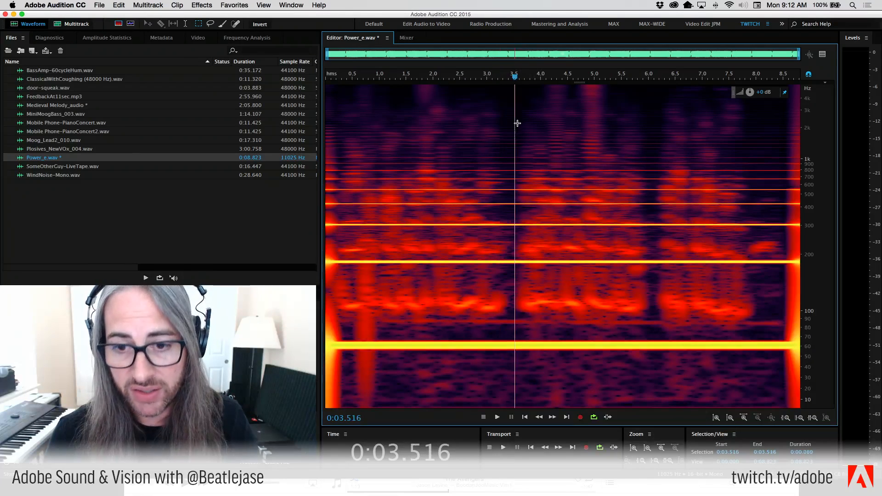
{"action": "left_click_drag", "start_coordinate": [517, 123], "coordinate": [644, 341]}
{"action": "left_click", "coordinate": [660, 133]}
{"action": "left_click_drag", "start_coordinate": [748, 159], "coordinate": [709, 293]}
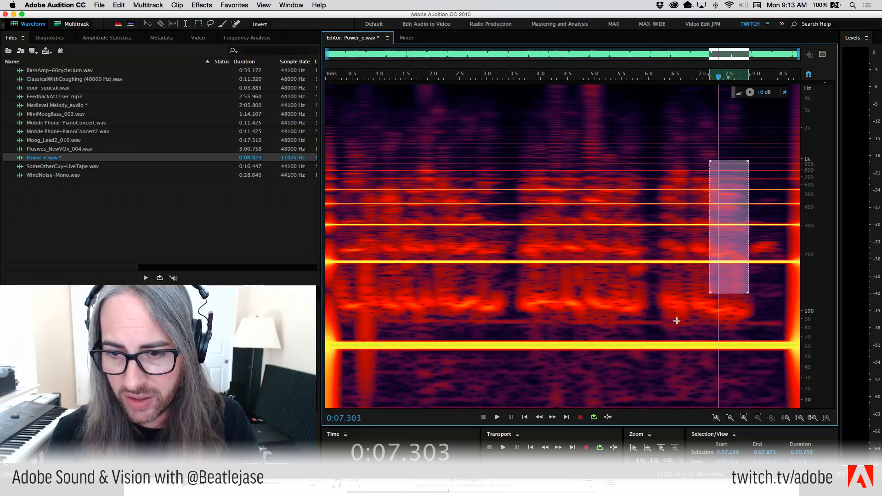
{"action": "left_click_drag", "start_coordinate": [677, 321], "coordinate": [645, 343]}
{"action": "left_click", "coordinate": [594, 350]}
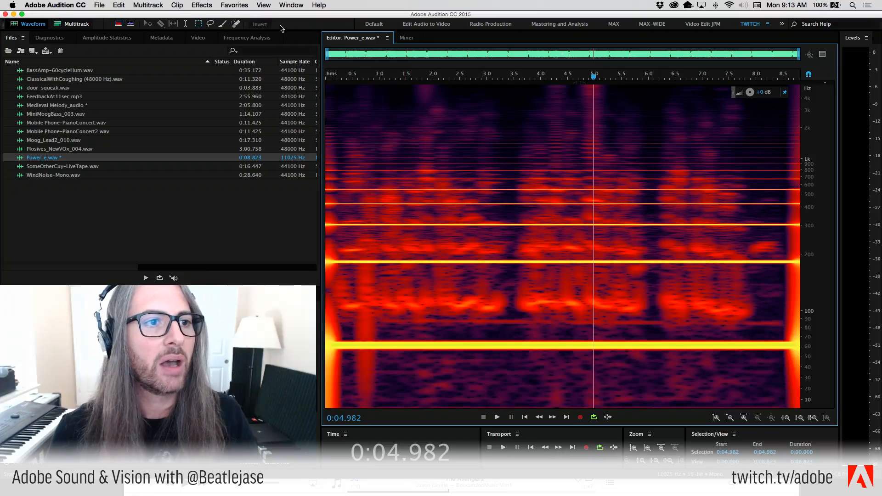
Lower the whole file's amplitude slightly in the waveform display, return to the spectral frequency display, and clear the selection.
{"action": "left_click", "coordinate": [118, 23]}
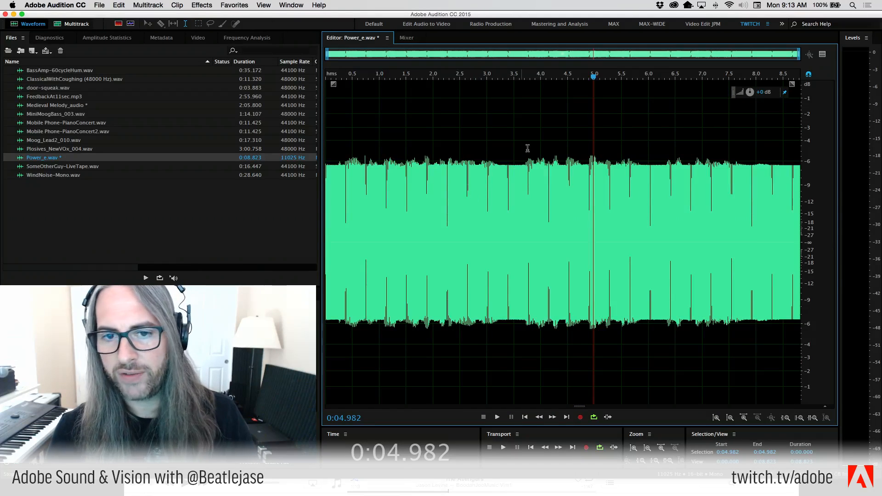
{"action": "left_click", "coordinate": [469, 127]}
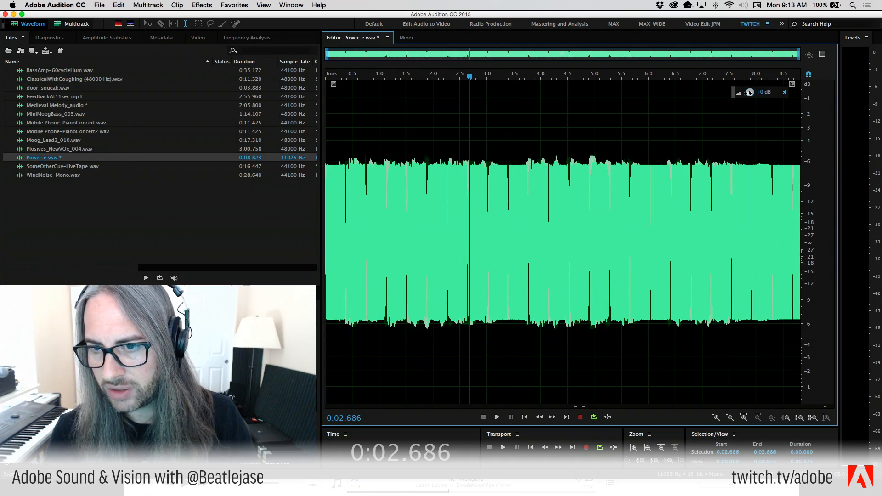
{"action": "left_click_drag", "start_coordinate": [748, 92], "coordinate": [745, 92]}
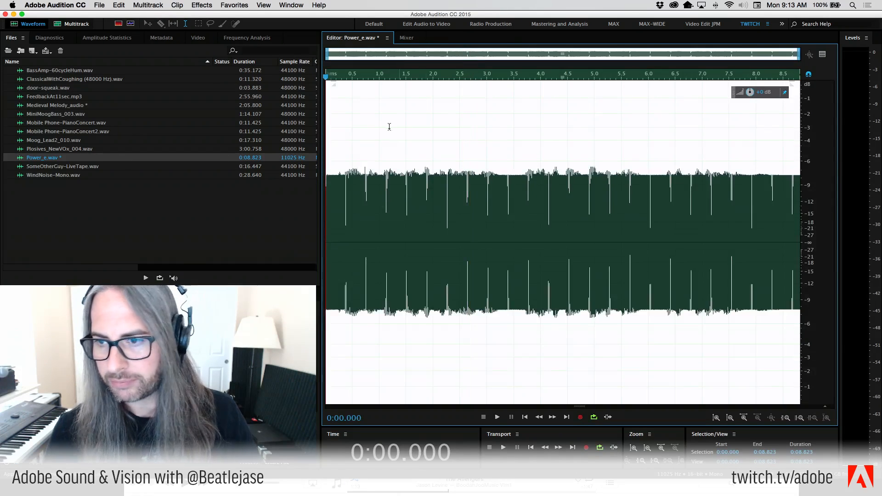
{"action": "left_click", "coordinate": [118, 23]}
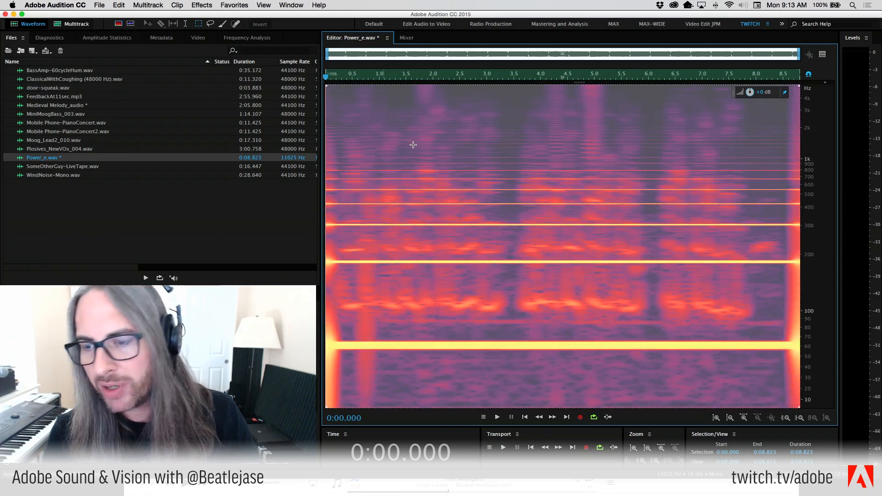
{"action": "left_click", "coordinate": [500, 145]}
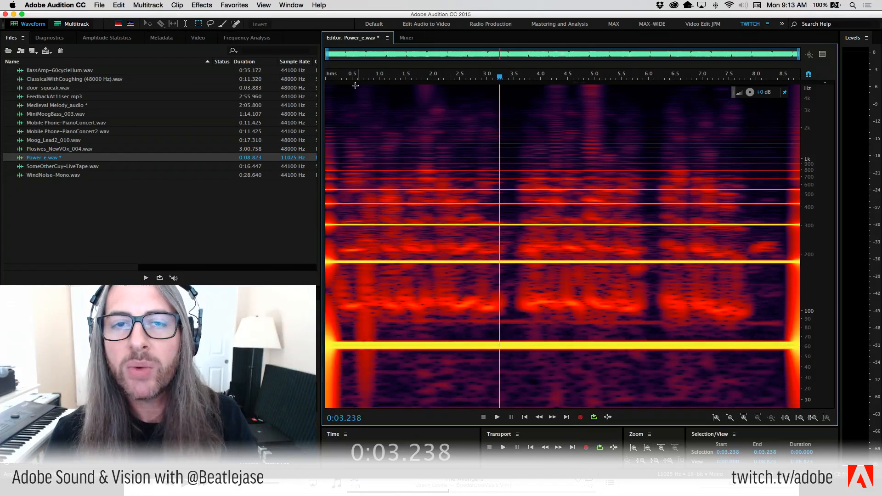
Mark the 60 Hz hum along the recording, and the bright harmonic just under 200 Hz from about 0.37 to 4.80 s.
{"action": "left_click", "coordinate": [358, 110]}
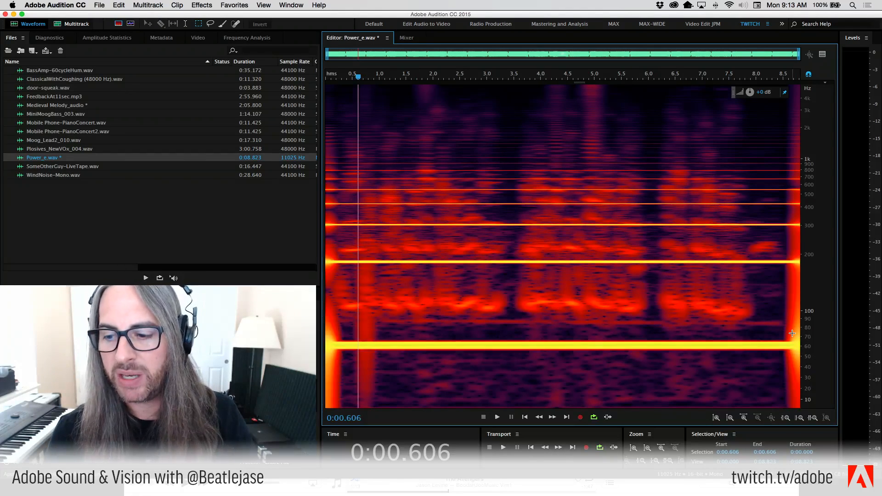
{"action": "left_click_drag", "start_coordinate": [780, 340], "coordinate": [326, 354]}
{"action": "left_click_drag", "start_coordinate": [345, 258], "coordinate": [583, 266]}
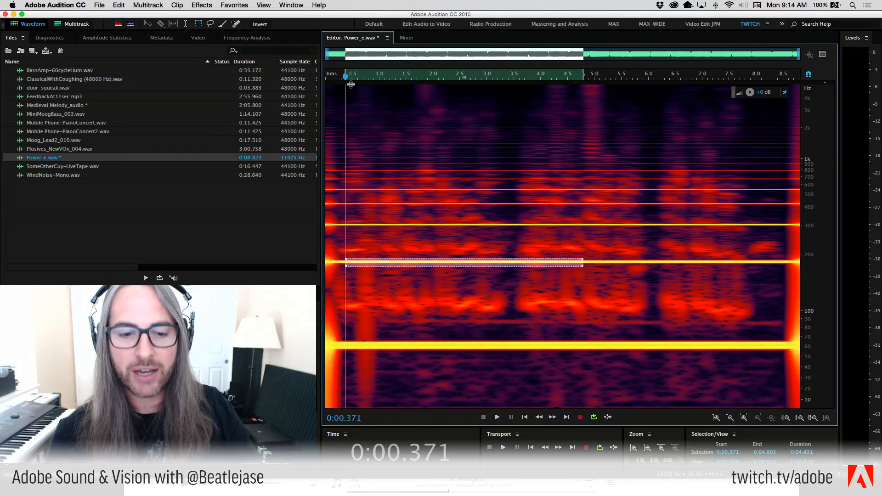
Clear the selection and play the recording from about 0.17 s to 5.3 s.
{"action": "left_click", "coordinate": [334, 188]}
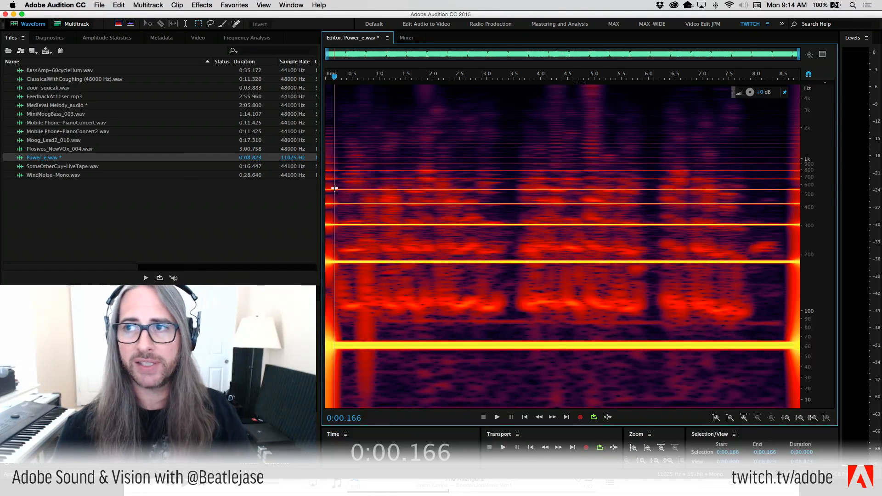
{"action": "key", "text": "space"}
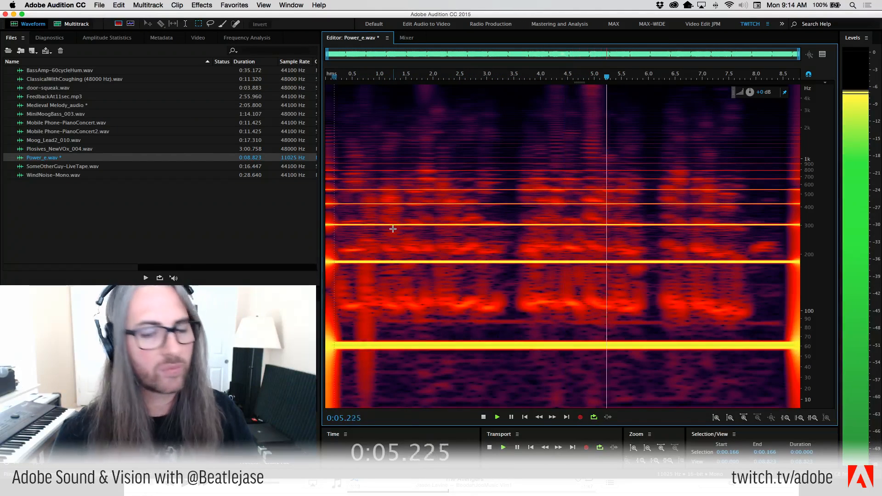
{"action": "key", "text": "space"}
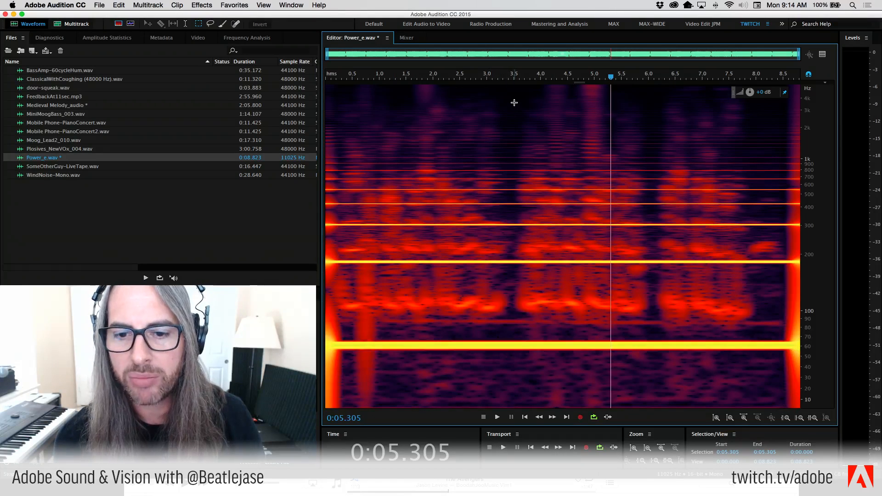
Mark the middle phrase from about 3.43 to 6.09 s, the final phrase, and the middle phrase again, and clear the selection.
{"action": "left_click_drag", "start_coordinate": [510, 100], "coordinate": [653, 399]}
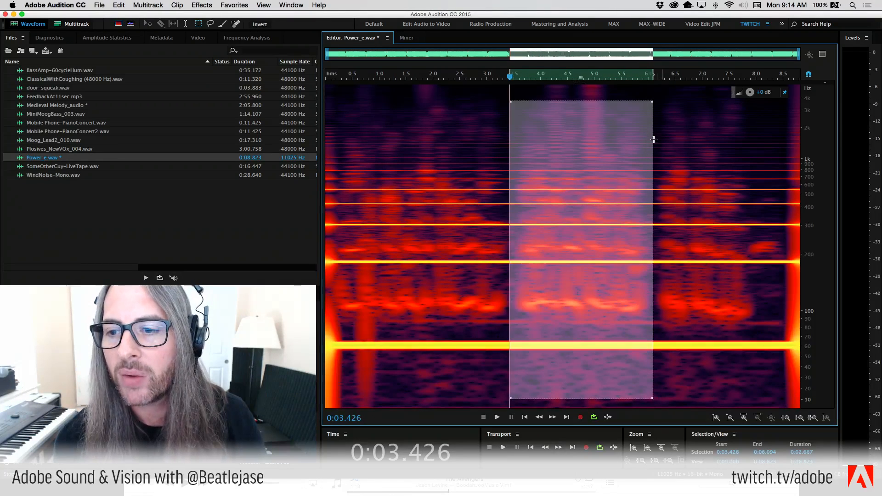
{"action": "left_click_drag", "start_coordinate": [758, 132], "coordinate": [655, 363]}
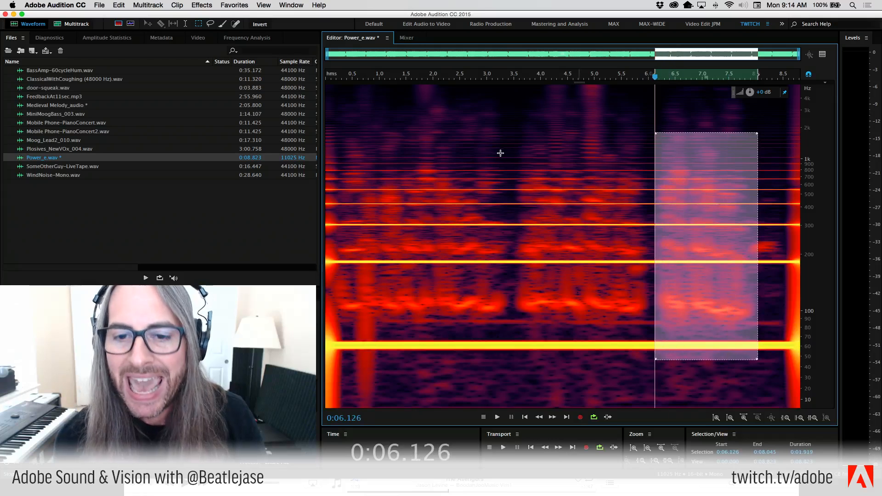
{"action": "left_click_drag", "start_coordinate": [500, 121], "coordinate": [645, 363]}
{"action": "left_click", "coordinate": [444, 238]}
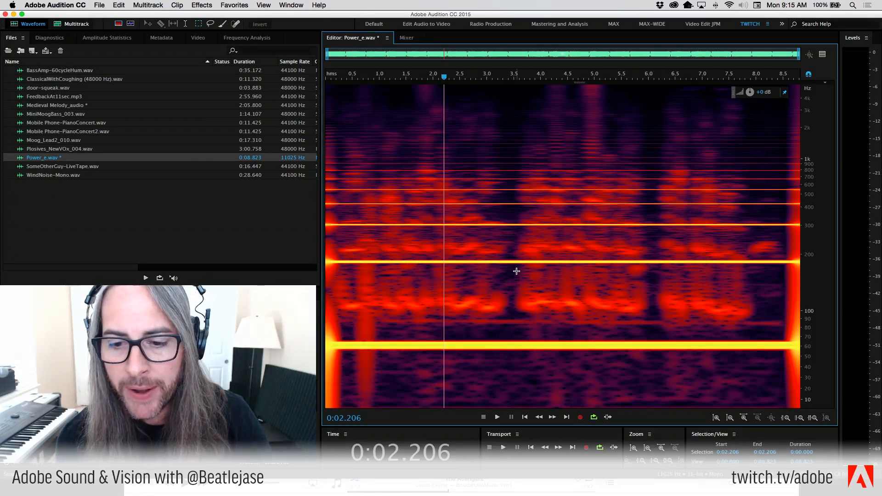
Mark the middle phrase's low voice band from about 3.55 to 5.99 s, extend the marking down to the hum, and clear it.
{"action": "mouse_move", "coordinate": [517, 271]}
{"action": "left_mouse_down"}
{"action": "mouse_move", "coordinate": [547, 299]}
{"action": "mouse_move", "coordinate": [646, 323]}
{"action": "left_mouse_up"}
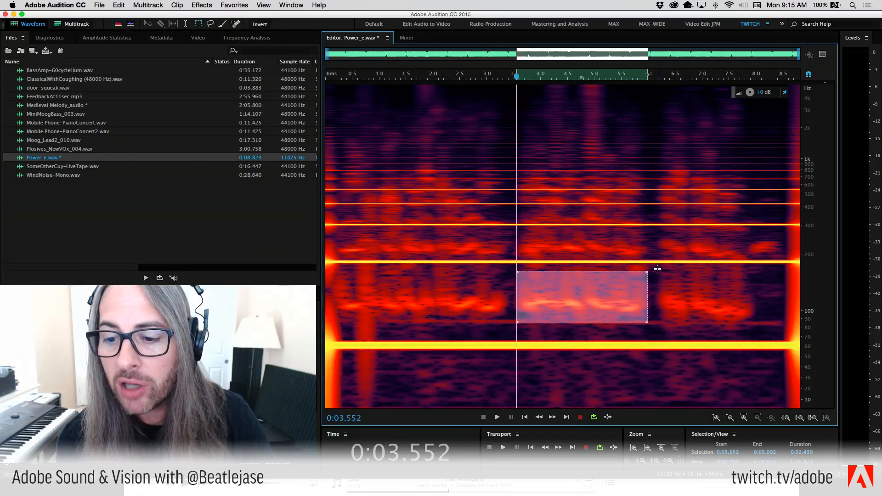
{"action": "left_click_drag", "start_coordinate": [657, 269], "coordinate": [564, 354]}
{"action": "left_click", "coordinate": [559, 275]}
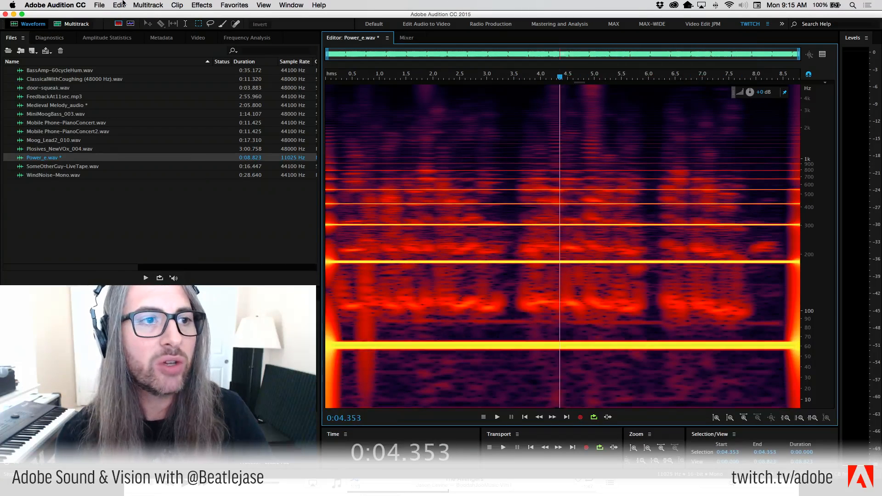
Show the waveform display, mark the small speech peak from about 1.78 to 1.94 s, and clear the selection.
{"action": "left_click", "coordinate": [118, 24]}
{"action": "left_click", "coordinate": [429, 181]}
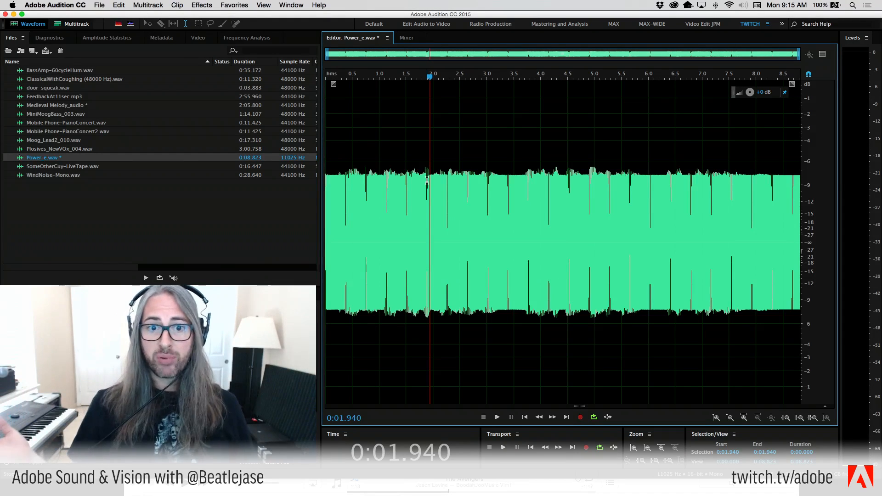
{"action": "left_click", "coordinate": [424, 165]}
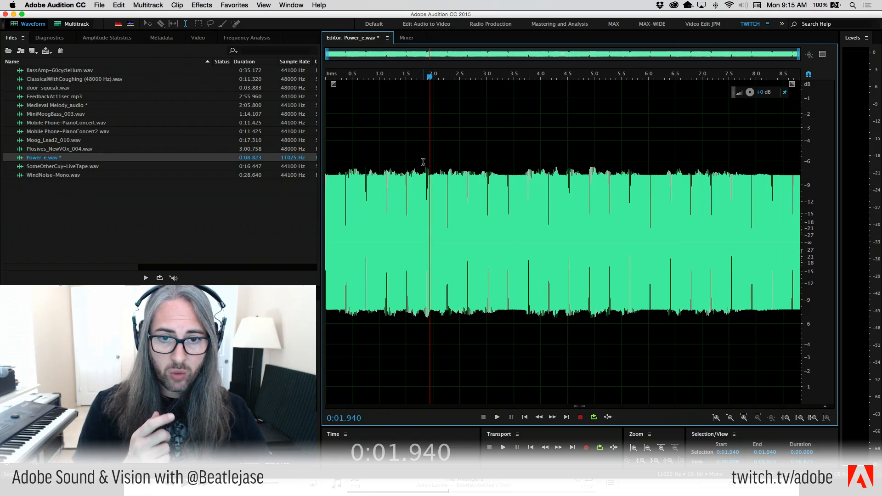
{"action": "left_click_drag", "start_coordinate": [424, 169], "coordinate": [421, 171]}
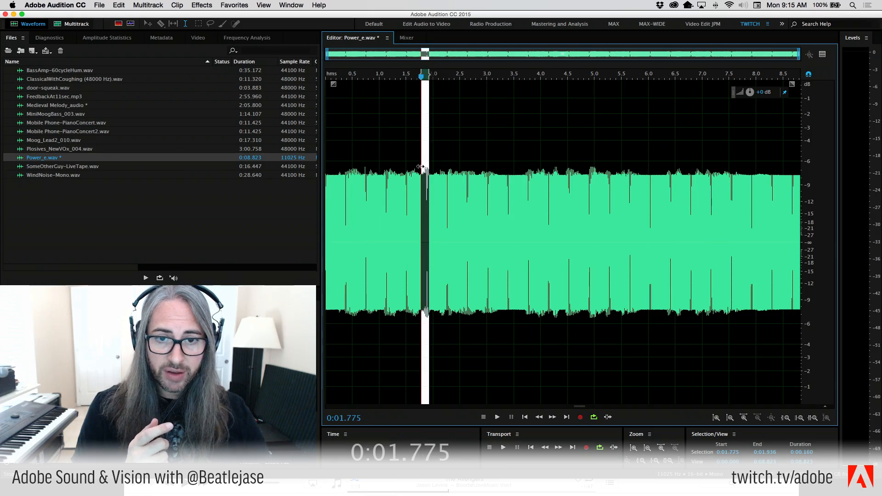
{"action": "left_click", "coordinate": [464, 167]}
{"action": "left_click", "coordinate": [518, 179]}
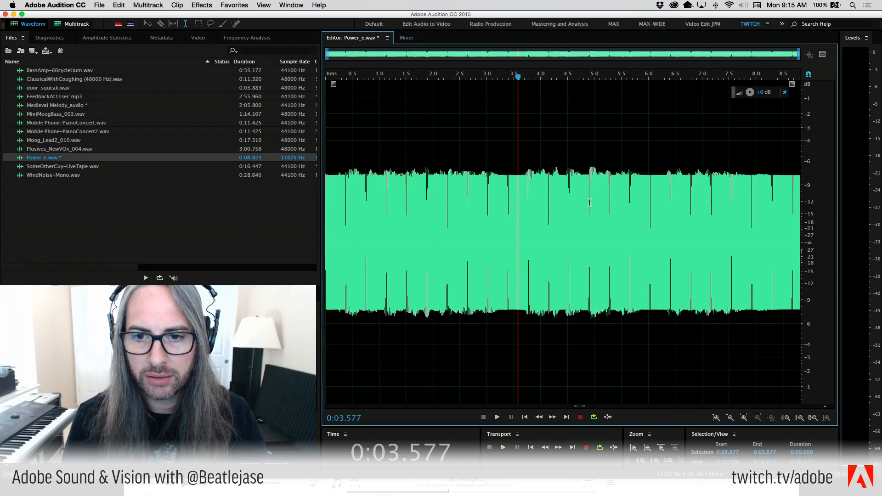
Examine the individual wave cycles around 4.9 s, mark the ripple on one crest at about 4.925 to 4.929 s, and show the full file.
{"action": "scroll", "coordinate": [589, 202], "scroll_direction": "up", "scroll_amount": 10}
{"action": "scroll", "coordinate": [589, 202], "scroll_direction": "up", "scroll_amount": 8}
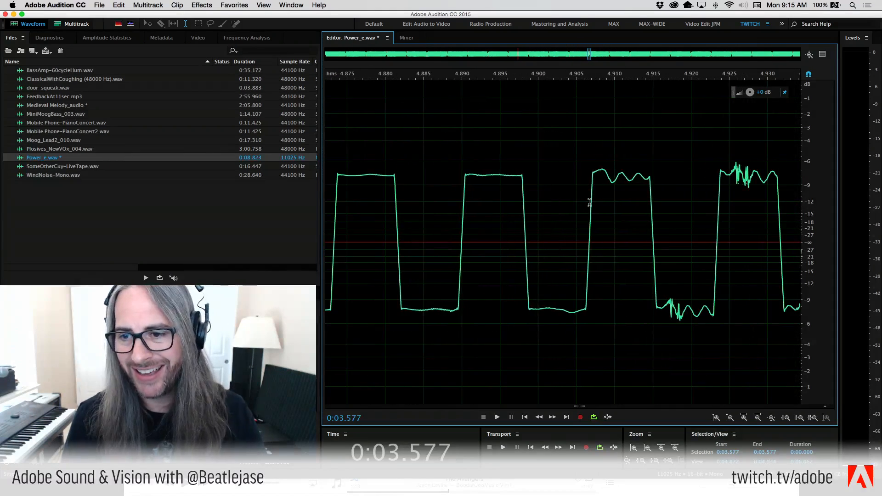
{"action": "scroll", "coordinate": [589, 202], "scroll_direction": "down", "scroll_amount": 4}
{"action": "left_click_drag", "start_coordinate": [631, 175], "coordinate": [640, 177]}
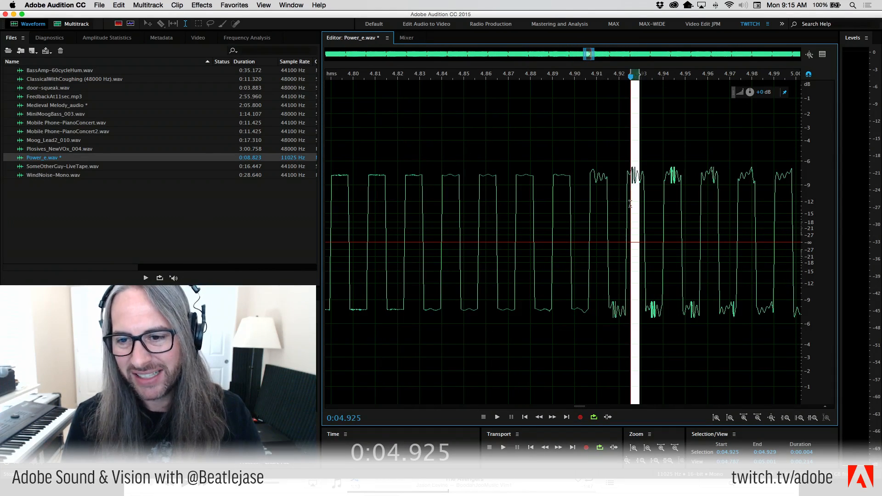
{"action": "scroll", "coordinate": [669, 217], "scroll_direction": "up", "scroll_amount": 3}
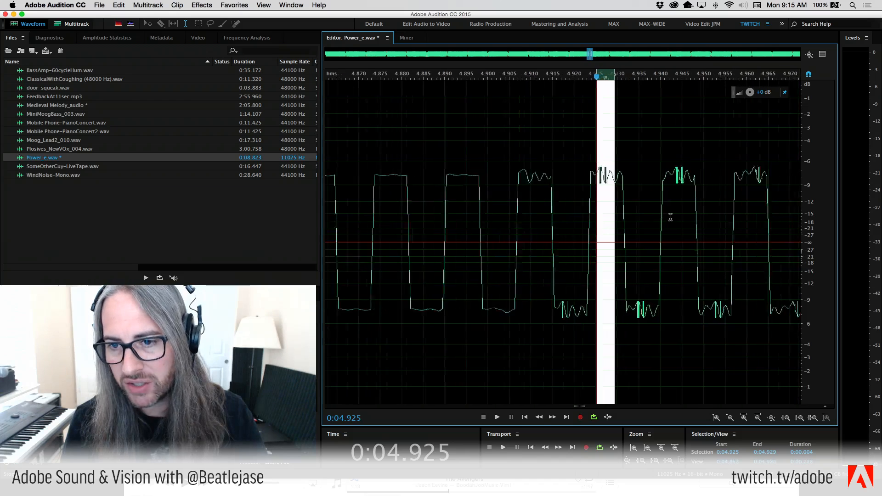
{"action": "key", "text": "backslash"}
Play the recording from about 2.82 s to 4.63 s in the waveform display.
{"action": "left_click", "coordinate": [476, 285]}
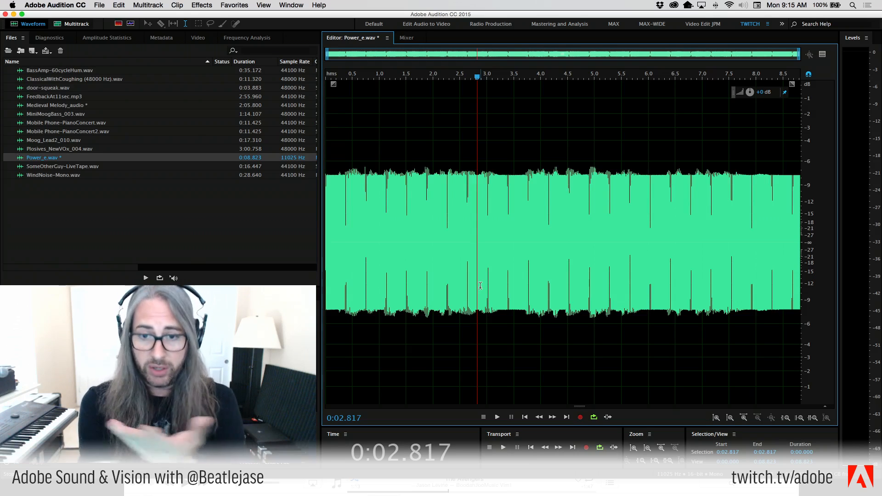
{"action": "key", "text": "space"}
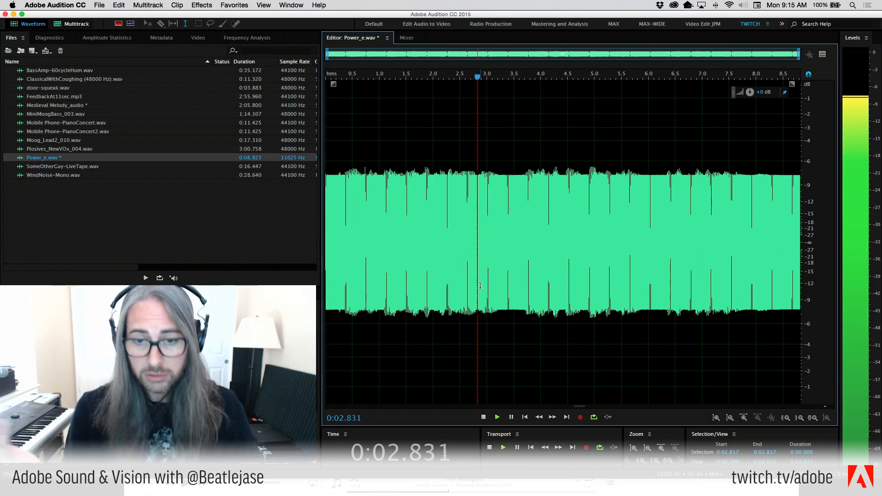
{"action": "key", "text": "space"}
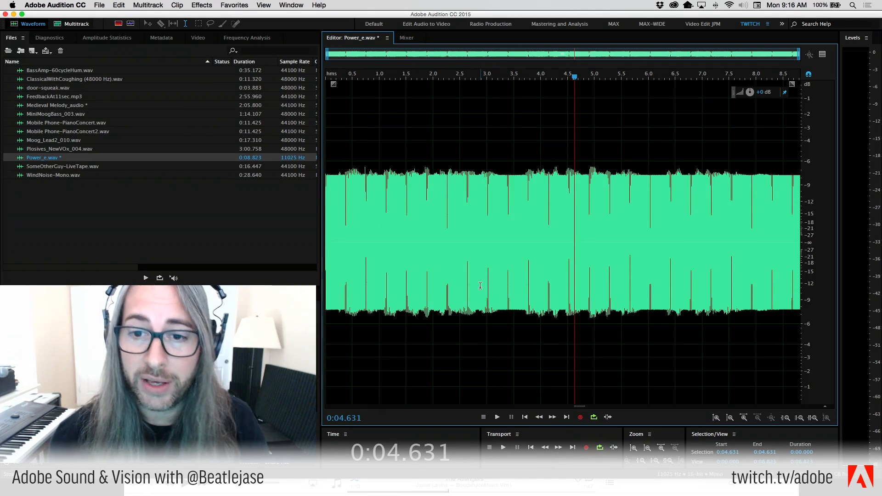
In the spectral frequency display, select the 60 Hz hum band, align the selection to about 0.38 to 8.14 s, and play part of it.
{"action": "left_click", "coordinate": [118, 24]}
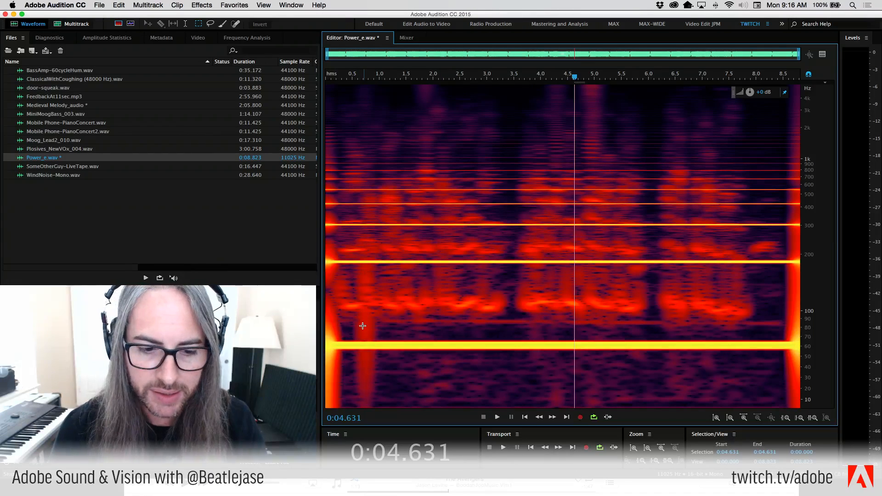
{"action": "left_click_drag", "start_coordinate": [352, 340], "coordinate": [769, 354]}
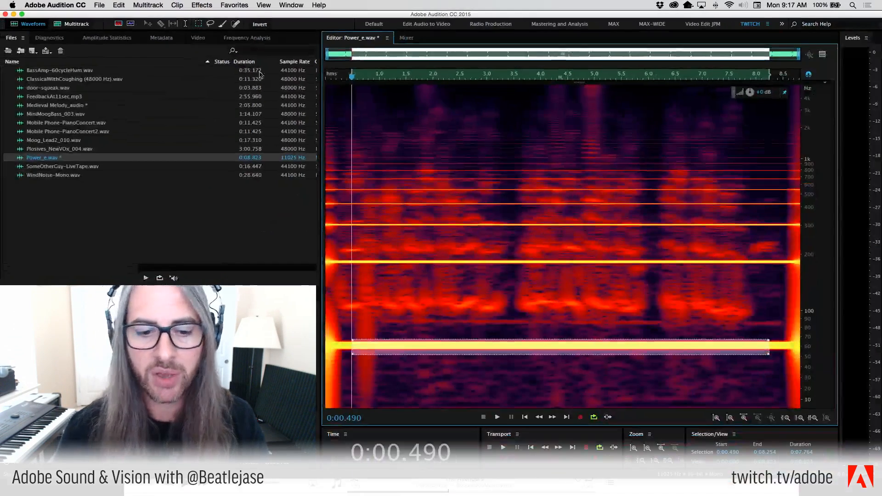
{"action": "left_click_drag", "start_coordinate": [435, 348], "coordinate": [448, 350]}
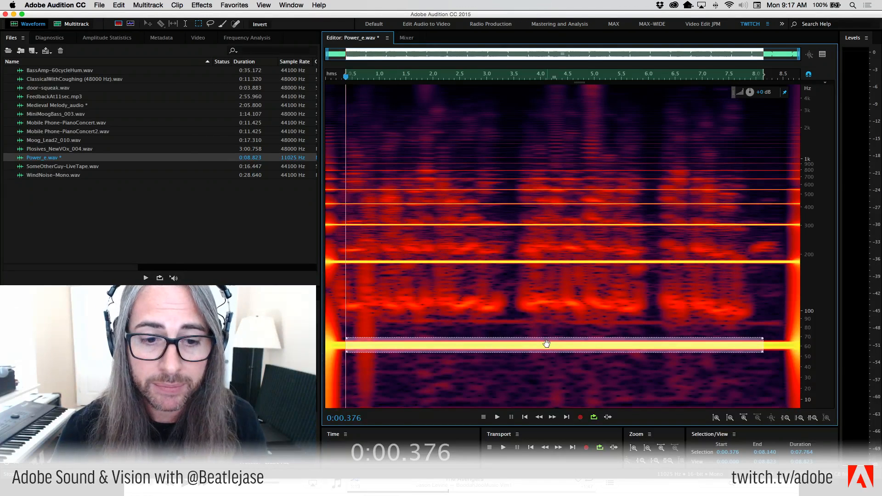
{"action": "key", "text": "space"}
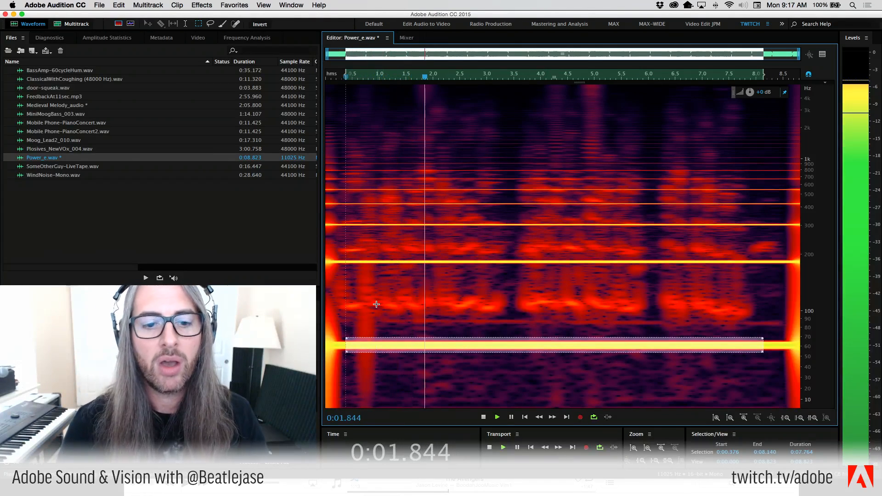
{"action": "key", "text": "space"}
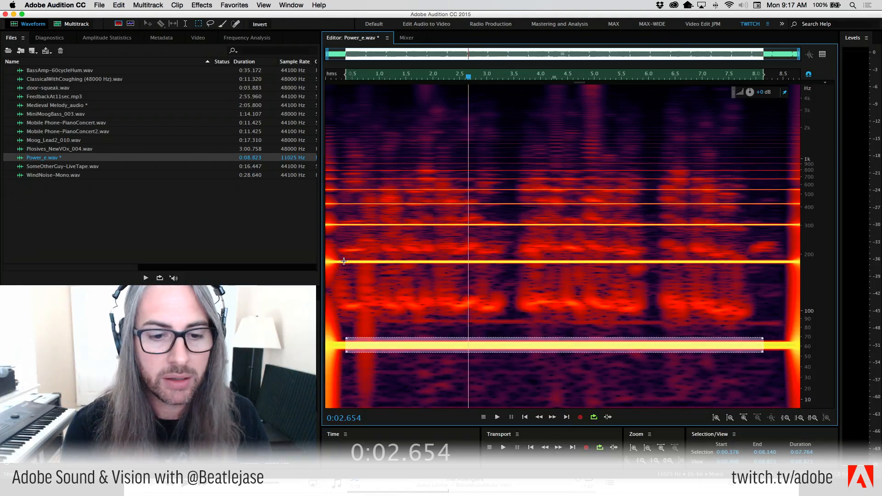
Mark the hum harmonic just below 200 Hz in the spectral frequency display from about 0.41 to 8.05 s.
{"action": "left_click_drag", "start_coordinate": [346, 260], "coordinate": [350, 262]}
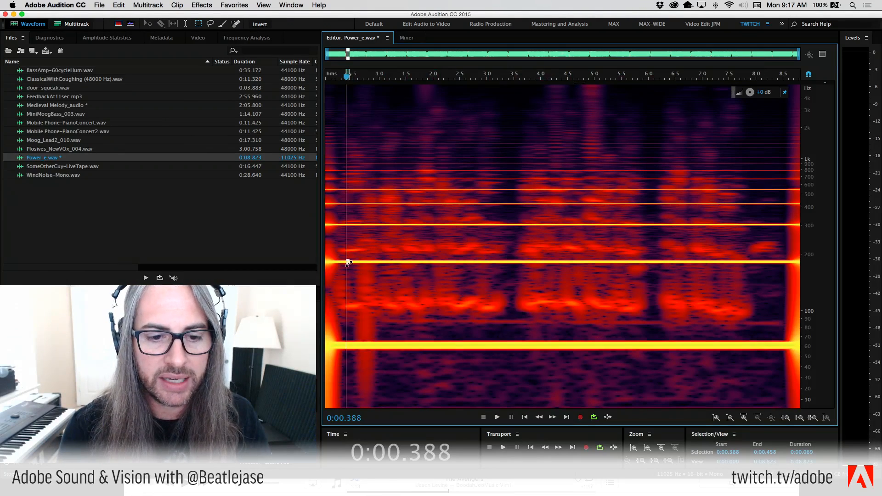
{"action": "left_click", "coordinate": [359, 267]}
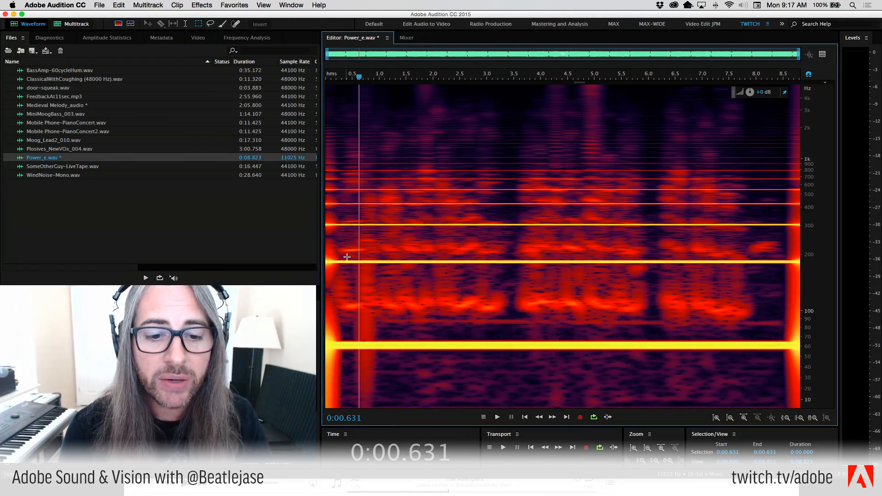
{"action": "left_click_drag", "start_coordinate": [347, 257], "coordinate": [758, 267]}
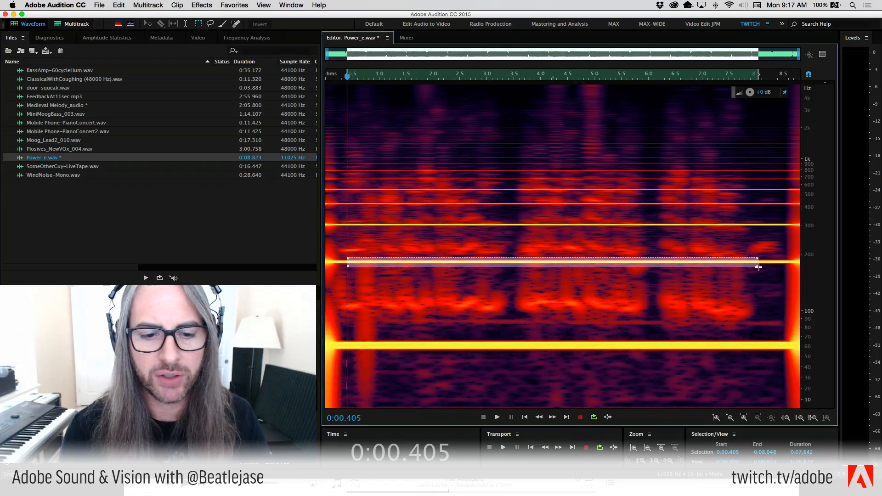
Select the 60 Hz hum band from about 0.43 to 8.48 s and listen to two stretches of it.
{"action": "mouse_move", "coordinate": [348, 340]}
{"action": "left_mouse_down"}
{"action": "mouse_move", "coordinate": [397, 351]}
{"action": "mouse_move", "coordinate": [781, 354]}
{"action": "left_mouse_up"}
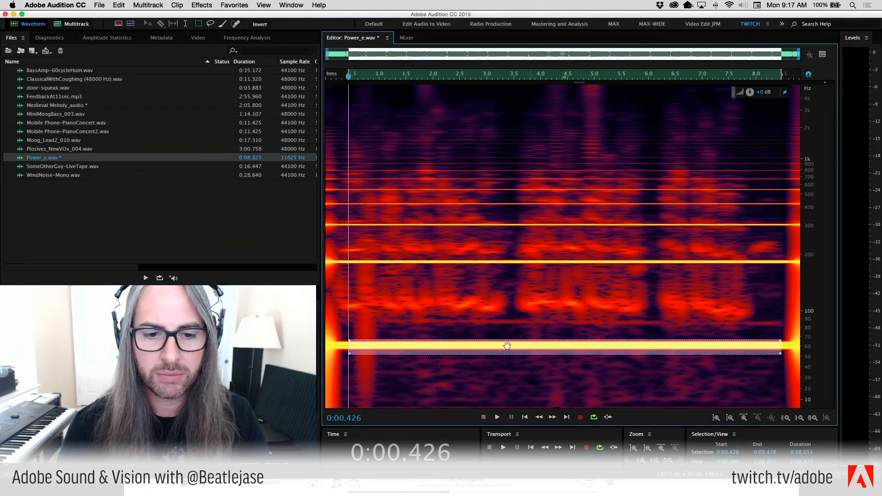
{"action": "key", "text": "space"}
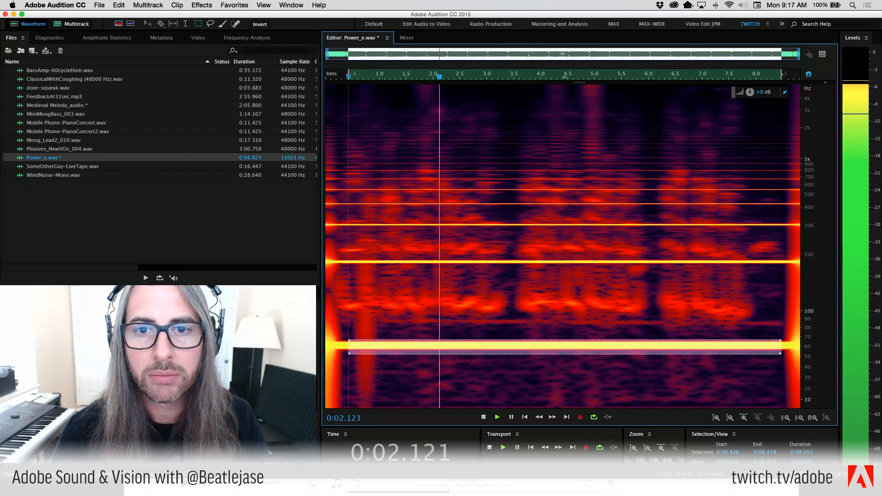
{"action": "key", "text": "space"}
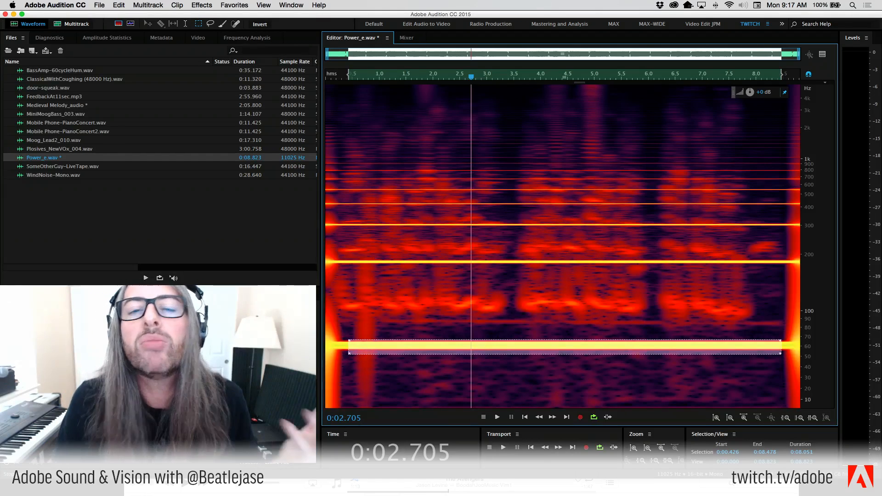
{"action": "key", "text": "space"}
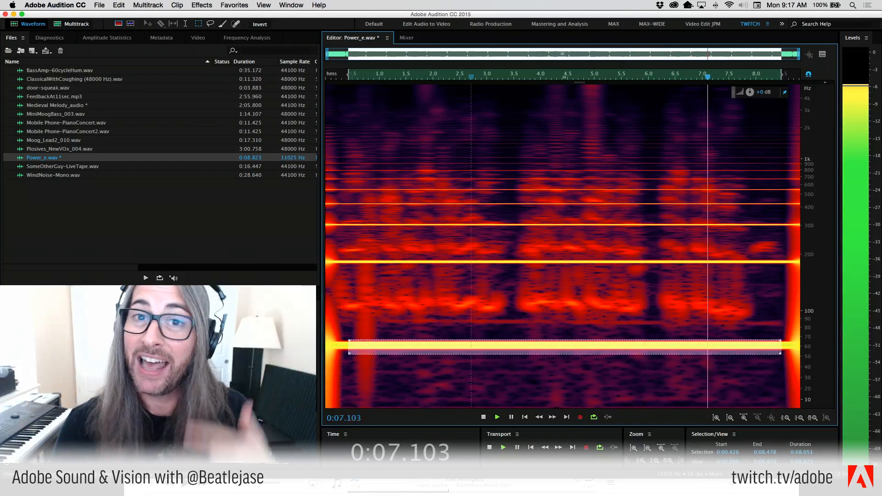
{"action": "key", "text": "space"}
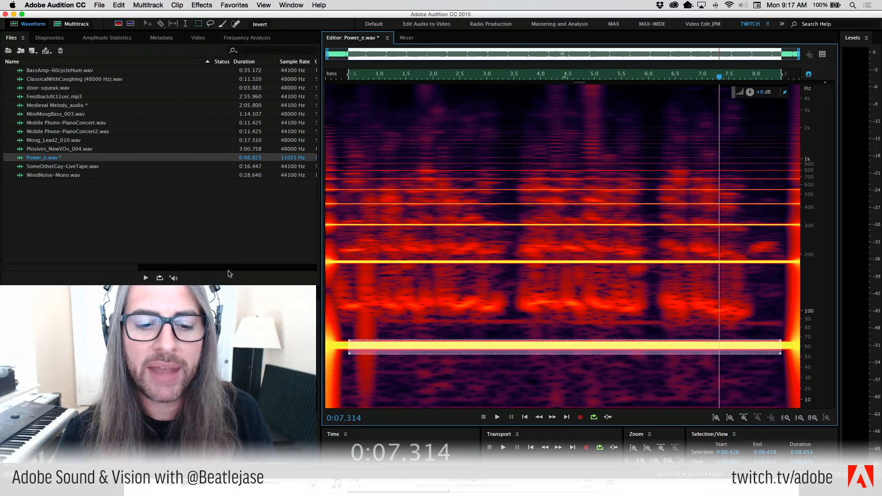
Select the harmonic just below 200 Hz, settling on about 0.51 to 8.48 s, and play part of it.
{"action": "left_click_drag", "start_coordinate": [350, 257], "coordinate": [780, 266]}
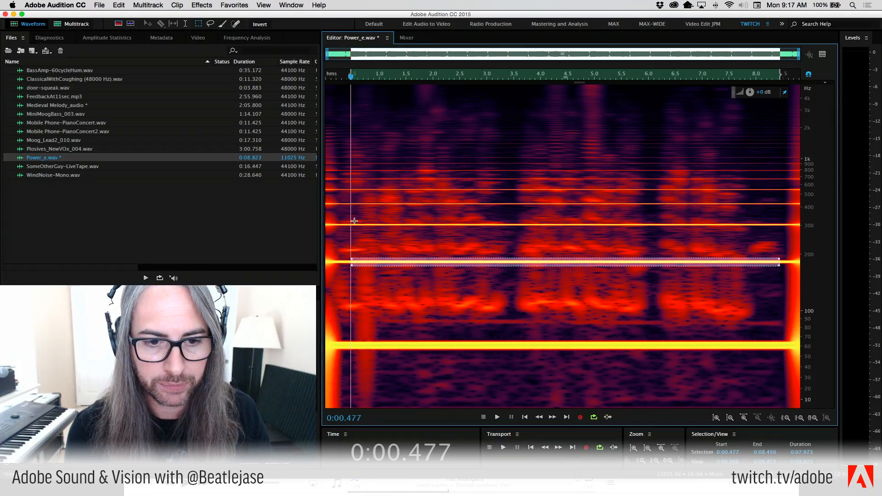
{"action": "mouse_move", "coordinate": [354, 221]}
{"action": "left_mouse_down"}
{"action": "mouse_move", "coordinate": [369, 226]}
{"action": "mouse_move", "coordinate": [346, 222]}
{"action": "left_mouse_up"}
{"action": "left_click_drag", "start_coordinate": [349, 261], "coordinate": [781, 265]}
{"action": "left_click", "coordinate": [359, 306]}
{"action": "key", "text": "space"}
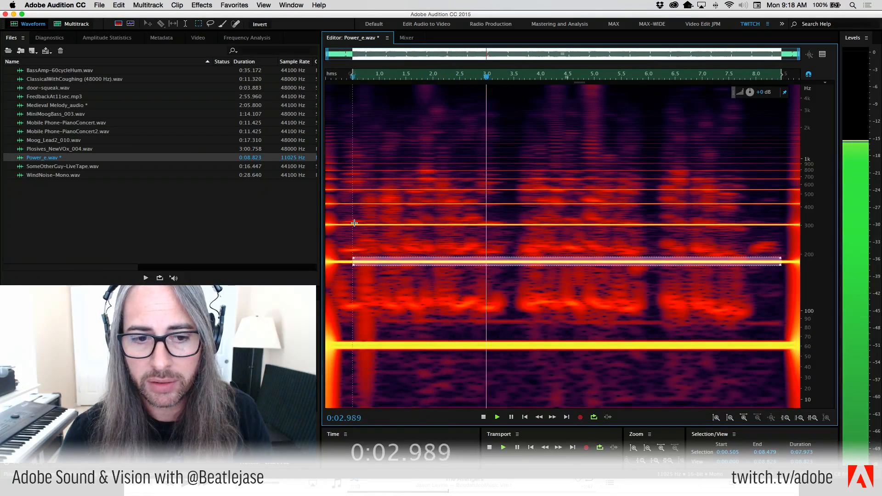
{"action": "key", "text": "space"}
Select and play the 300 Hz harmonic from about 0.54 to 7.13 s and the one just above 400 Hz from about 0.58 to 3.07 s.
{"action": "left_click_drag", "start_coordinate": [354, 223], "coordinate": [709, 229]}
{"action": "key", "text": "space"}
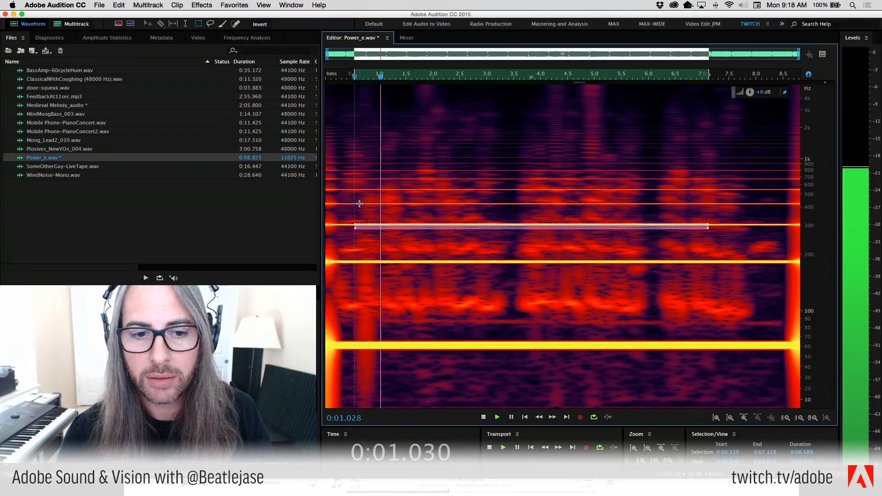
{"action": "key", "text": "space"}
{"action": "left_click_drag", "start_coordinate": [356, 203], "coordinate": [490, 207]}
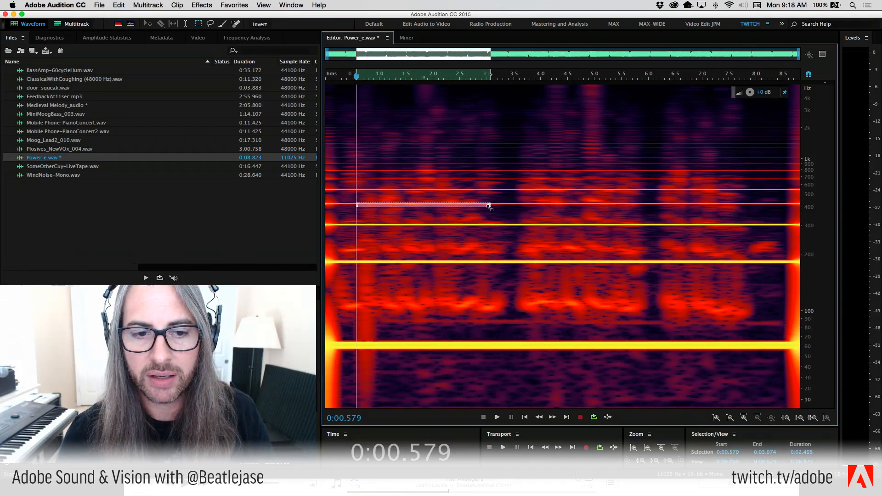
{"action": "key", "text": "space"}
{"action": "key", "text": "space"}
Select the harmonic between 500 and 600 Hz from about 0.55 to 3.18 s and play part of it.
{"action": "left_click_drag", "start_coordinate": [355, 190], "coordinate": [496, 192]}
{"action": "key", "text": "space"}
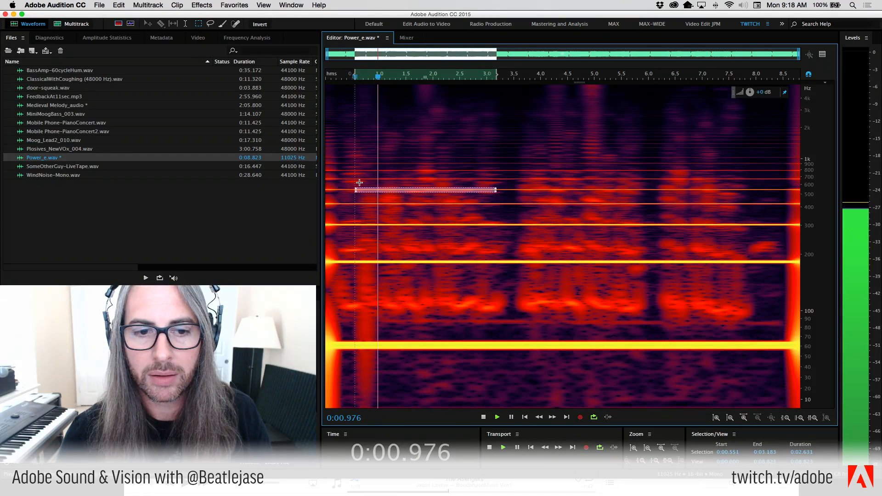
{"action": "key", "text": "space"}
Move the selection up to the 660 Hz harmonic, extend it over the next harmonic below 800 Hz, and listen to the selected bands.
{"action": "left_click_drag", "start_coordinate": [373, 189], "coordinate": [374, 180]}
{"action": "key", "text": "space"}
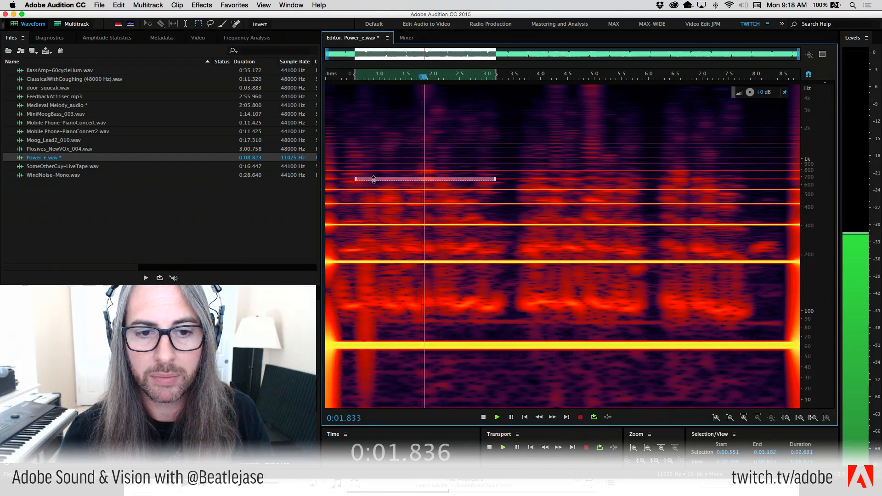
{"action": "key", "text": "space"}
{"action": "key", "text": "space"}
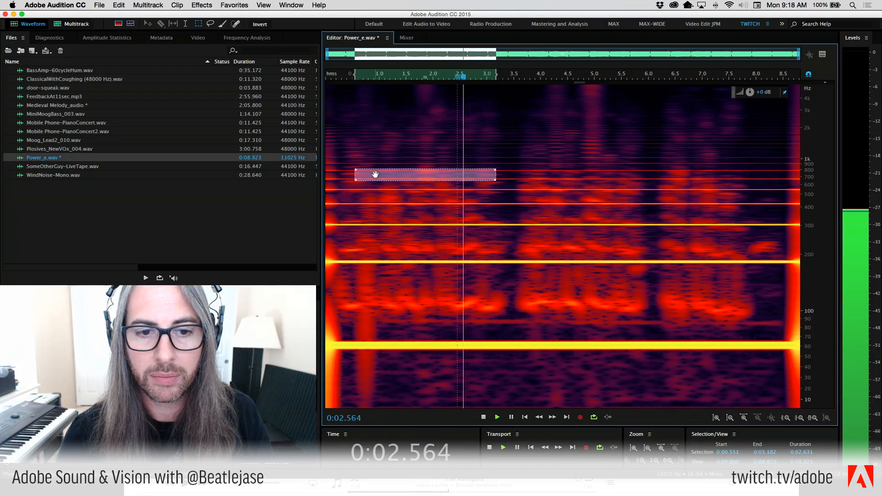
{"action": "key", "text": "space"}
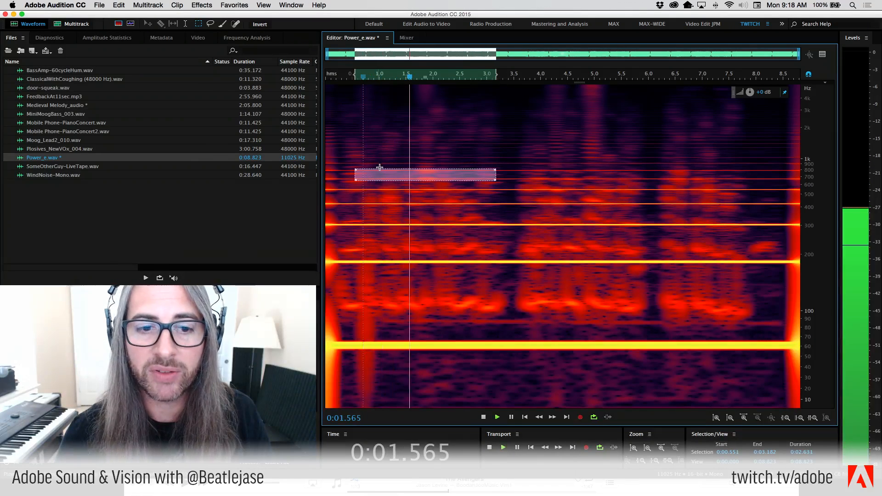
{"action": "key", "text": "space"}
Narrow the selection to the 900 Hz harmonic, shift it up to about 1 kHz, and play the selected bands.
{"action": "left_click_drag", "start_coordinate": [379, 167], "coordinate": [398, 164]}
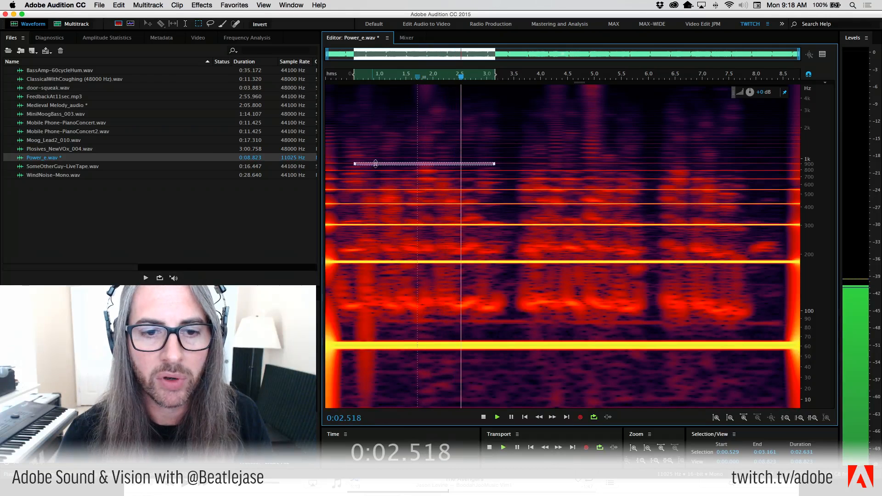
{"action": "key", "text": "space"}
{"action": "left_click_drag", "start_coordinate": [383, 164], "coordinate": [383, 158]}
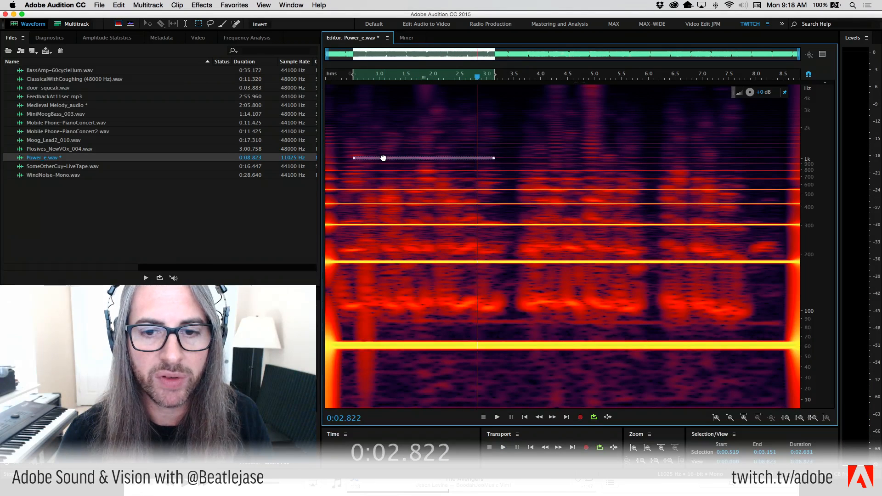
{"action": "key", "text": "space"}
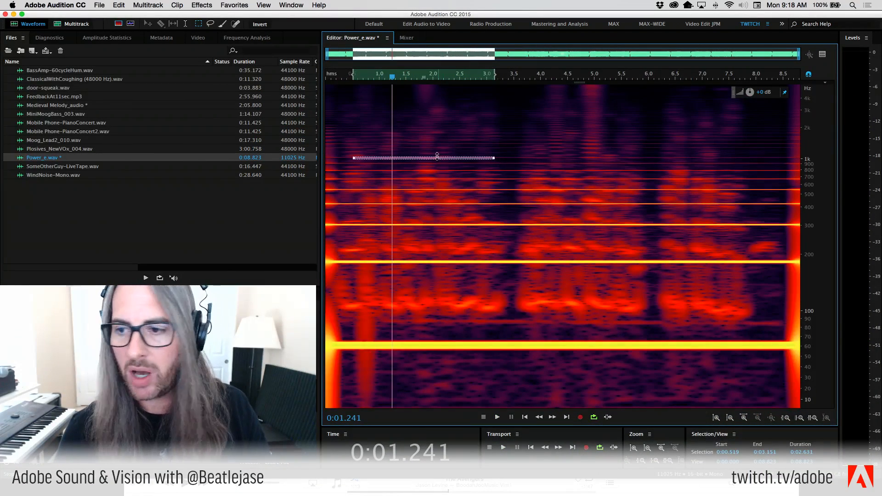
Magnify the range from about 600 Hz to 1.42 kHz and fit the selection to the 1.02 kHz harmonic from about 0.90 to 3.57 s.
{"action": "left_click_drag", "start_coordinate": [824, 144], "coordinate": [821, 185]}
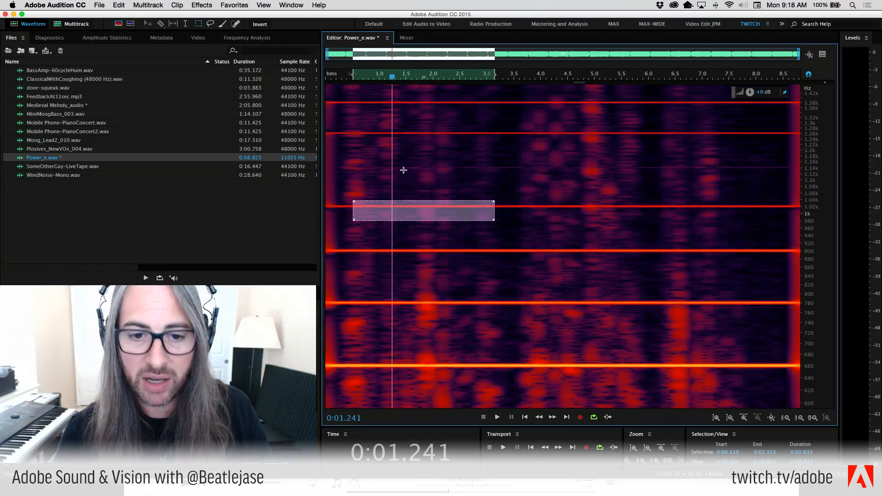
{"action": "mouse_move", "coordinate": [426, 212]}
{"action": "left_mouse_down"}
{"action": "mouse_move", "coordinate": [423, 197]}
{"action": "mouse_move", "coordinate": [427, 222]}
{"action": "mouse_move", "coordinate": [424, 202]}
{"action": "left_mouse_up"}
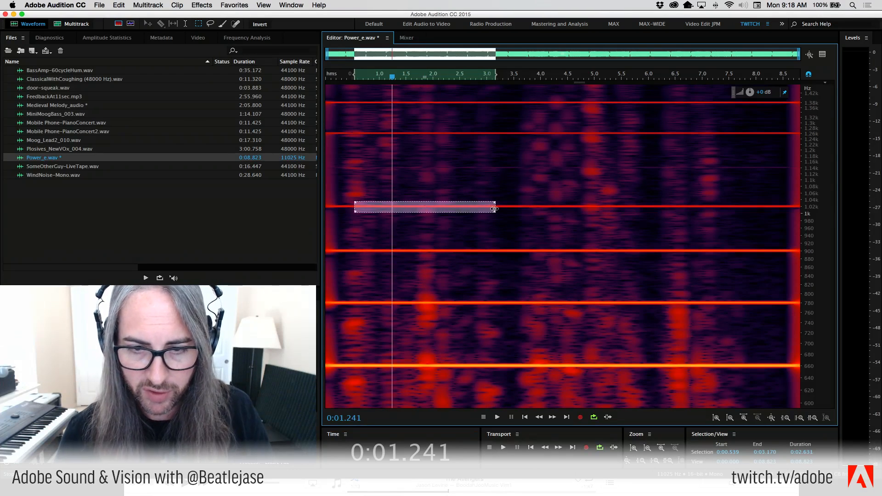
{"action": "left_click_drag", "start_coordinate": [495, 209], "coordinate": [516, 210]}
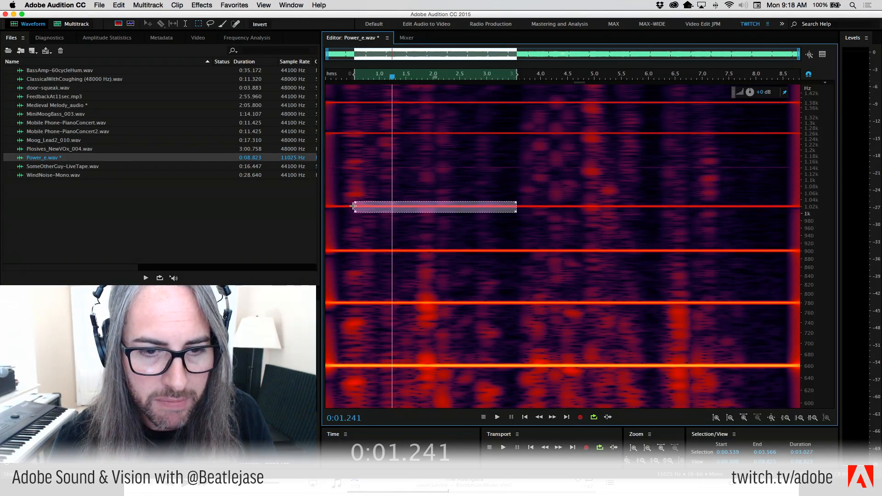
{"action": "left_click_drag", "start_coordinate": [354, 205], "coordinate": [373, 205]}
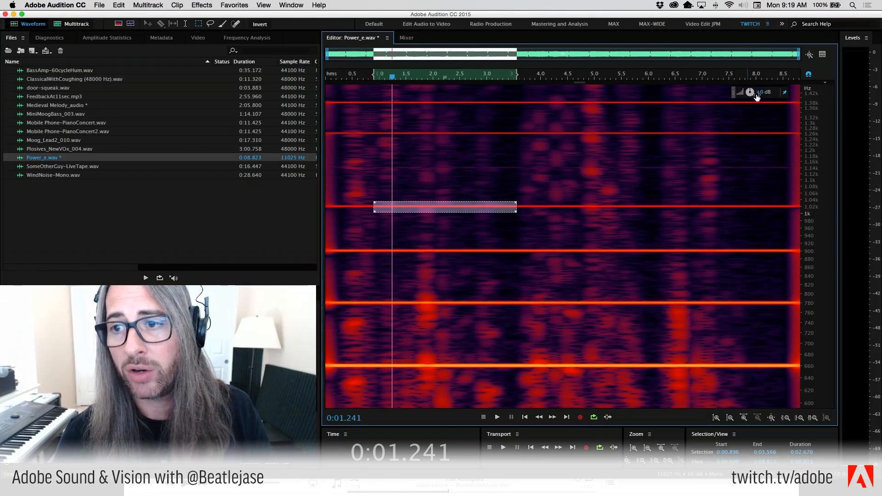
Move the floating gain control aside, amplify the selected 1.02 kHz harmonic by 15 dB, and clear the selection.
{"action": "left_click_drag", "start_coordinate": [778, 95], "coordinate": [572, 94]}
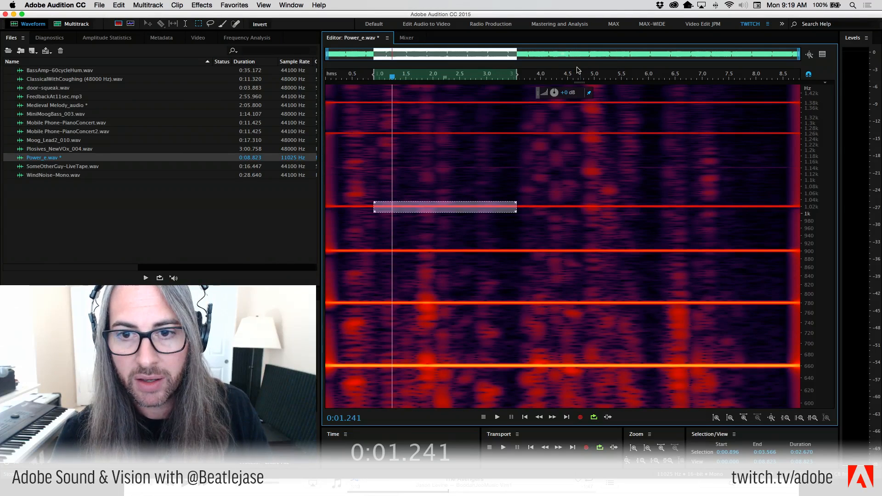
{"action": "left_click_drag", "start_coordinate": [554, 93], "coordinate": [565, 93]}
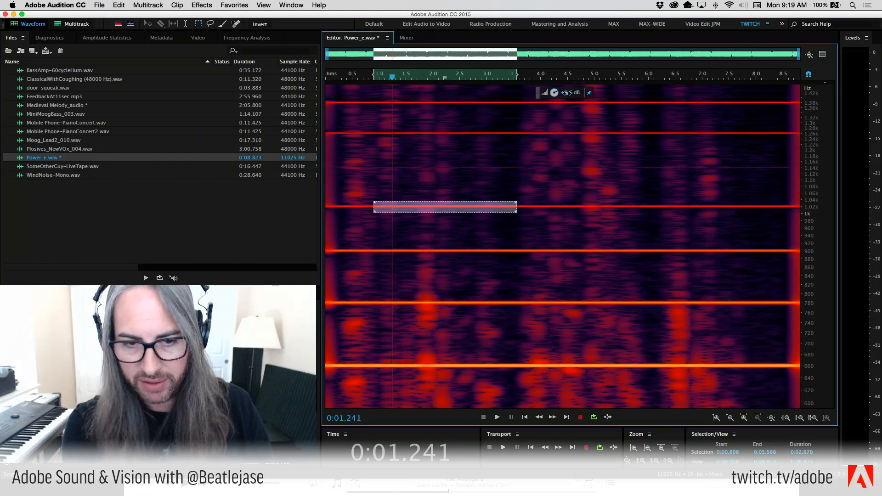
{"action": "left_click_drag", "start_coordinate": [568, 93], "coordinate": [604, 100]}
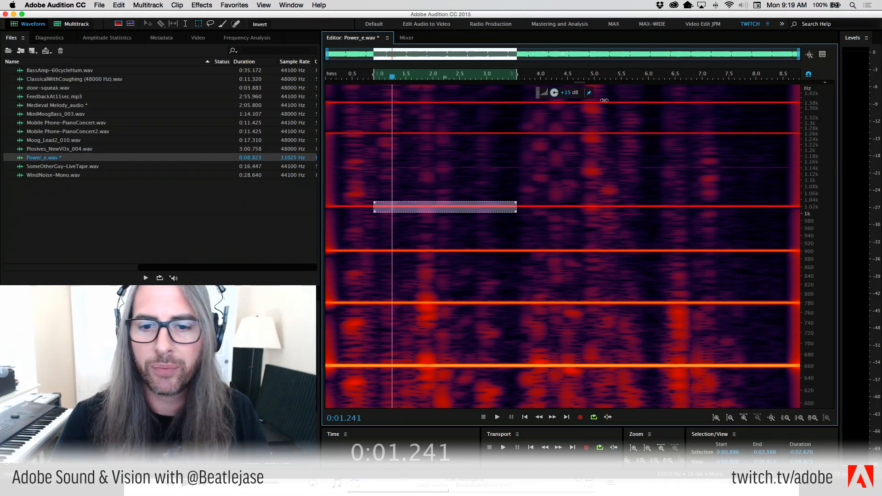
{"action": "left_click_drag", "start_coordinate": [604, 100], "coordinate": [604, 100]}
{"action": "left_click", "coordinate": [442, 153]}
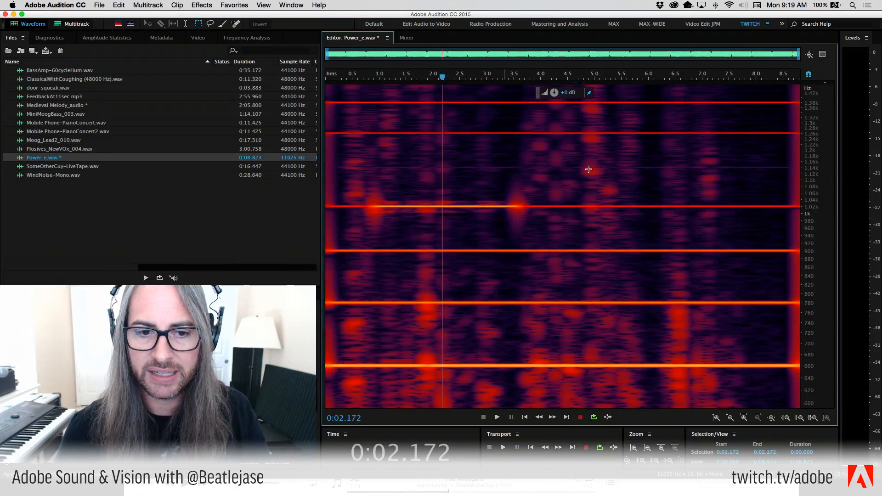
Undo and redo the amplification of the 1.02 kHz harmonic, and play the selection with and without the boost.
{"action": "left_click_drag", "start_coordinate": [373, 201], "coordinate": [517, 212]}
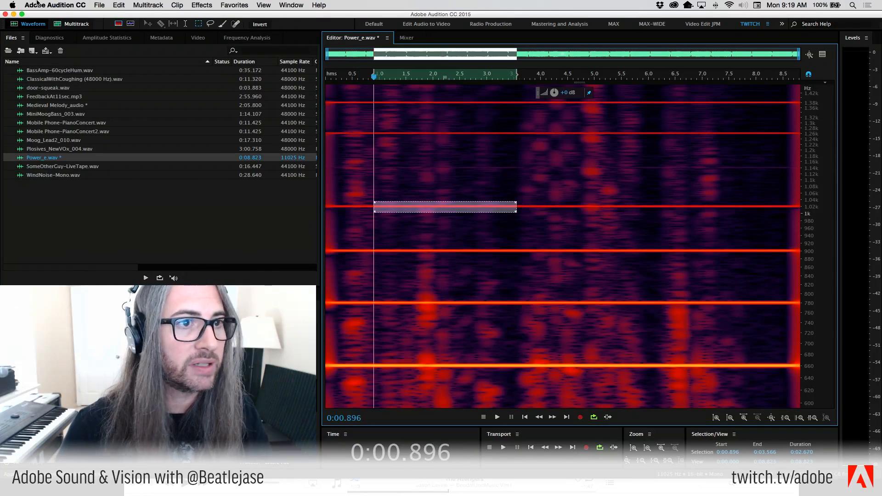
{"action": "left_click", "coordinate": [123, 5]}
{"action": "left_click", "coordinate": [138, 14]}
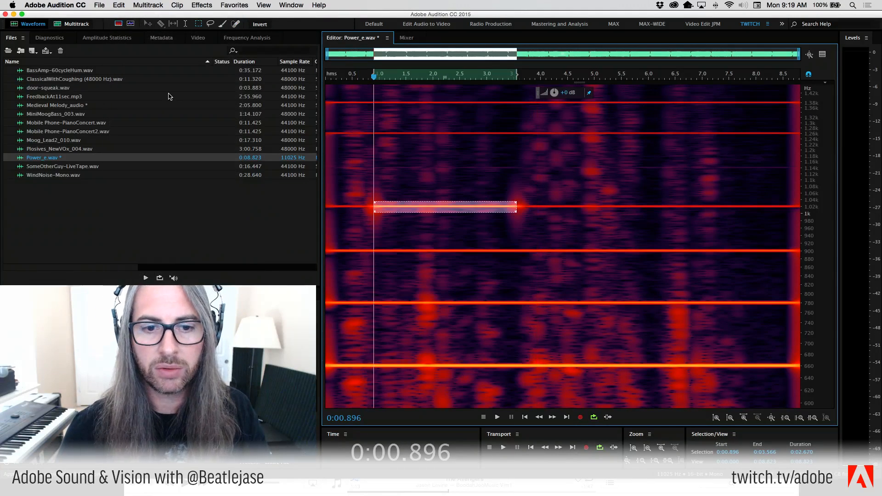
{"action": "key", "text": "space"}
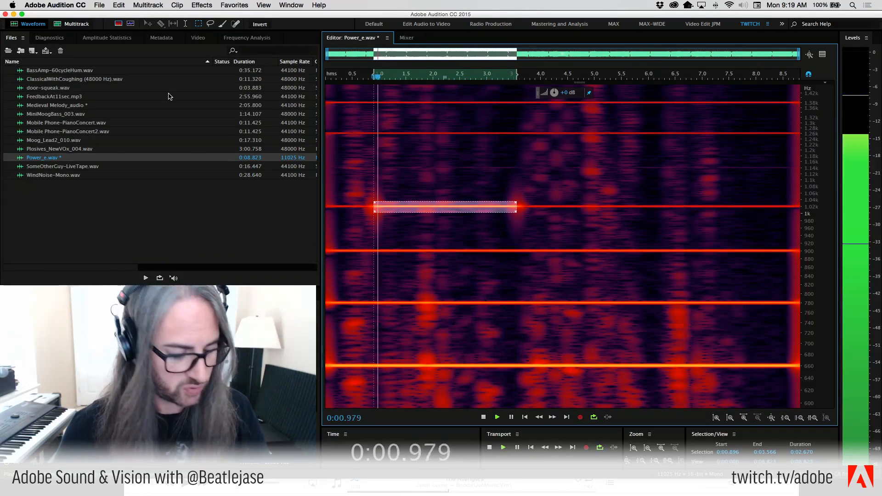
{"action": "key", "text": "space"}
{"action": "key", "text": "space"}
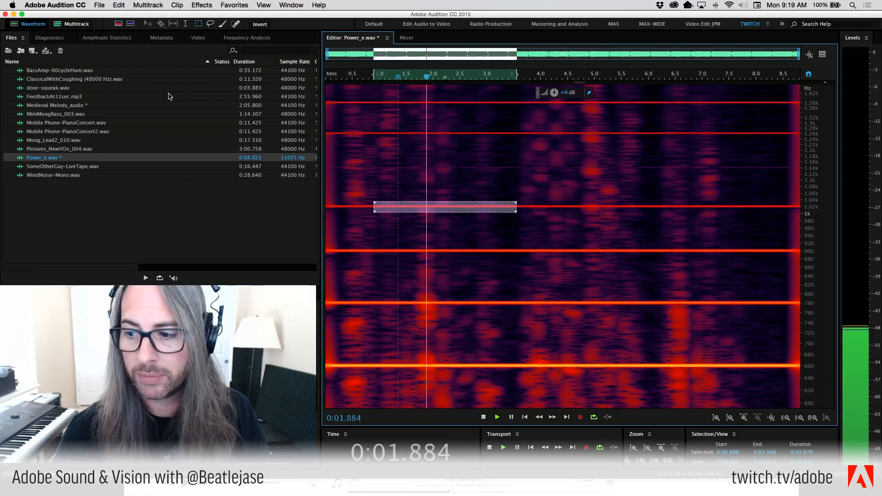
{"action": "key", "text": "space"}
Play part of the original selection, show the full frequency range again, and clear the selection at about 8.02 s.
{"action": "left_click", "coordinate": [119, 5]}
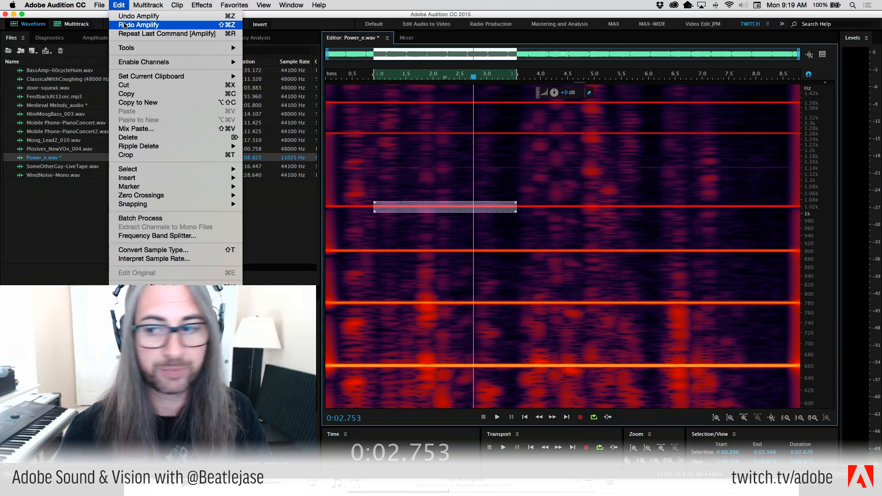
{"action": "left_click", "coordinate": [151, 83]}
{"action": "key", "text": "space"}
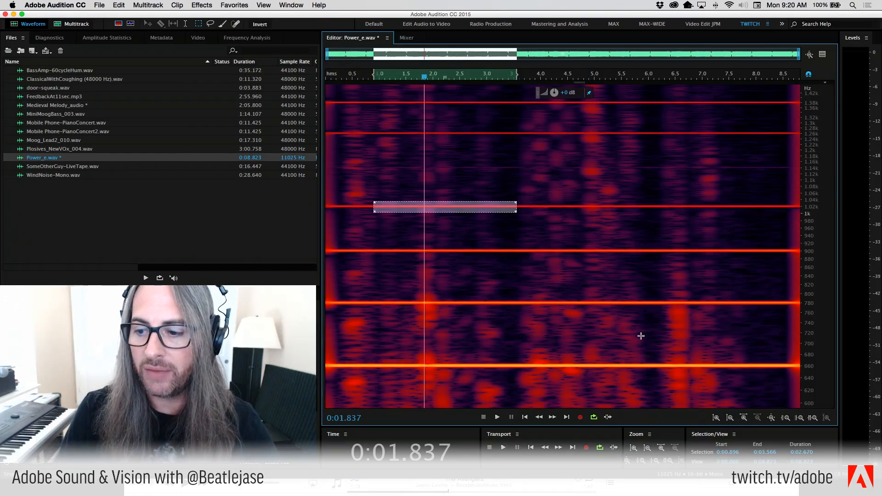
{"action": "key", "text": "backslash"}
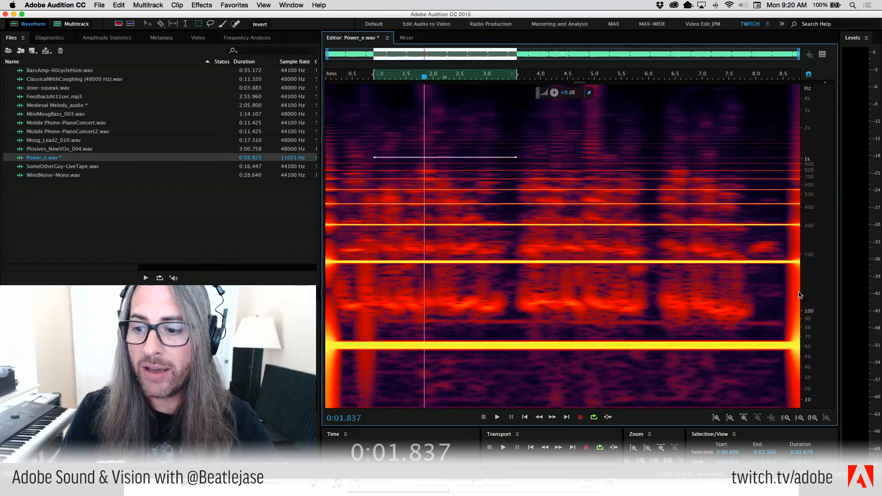
{"action": "left_click", "coordinate": [757, 283]}
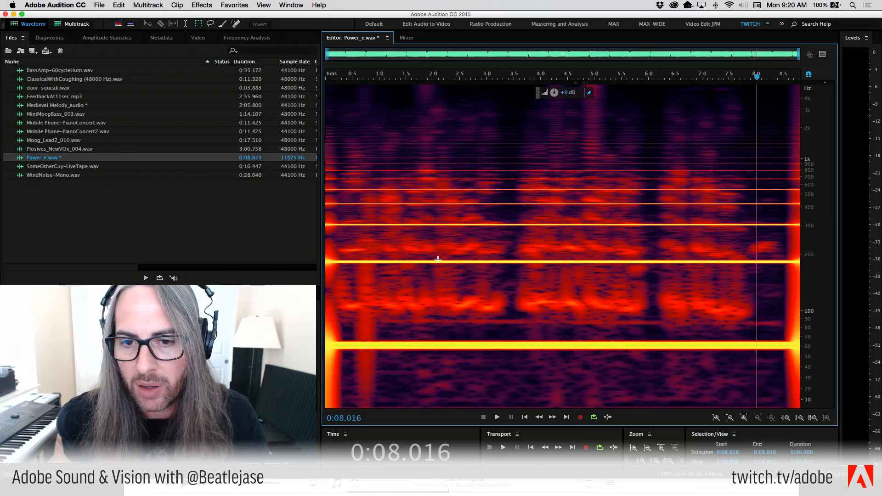
Mark the three speech phrases above the 60 Hz hum, reselect the last from about 5.96 to 8.09 s, and clear the selection.
{"action": "left_click_drag", "start_coordinate": [518, 100], "coordinate": [652, 335]}
{"action": "left_click_drag", "start_coordinate": [657, 113], "coordinate": [752, 342]}
{"action": "left_click_drag", "start_coordinate": [504, 141], "coordinate": [325, 349]}
{"action": "left_click", "coordinate": [501, 371]}
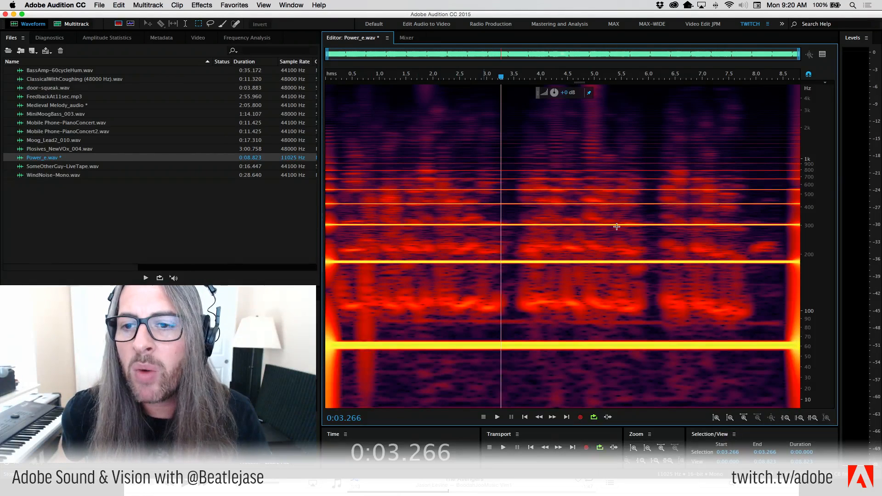
{"action": "left_click_drag", "start_coordinate": [646, 88], "coordinate": [760, 341]}
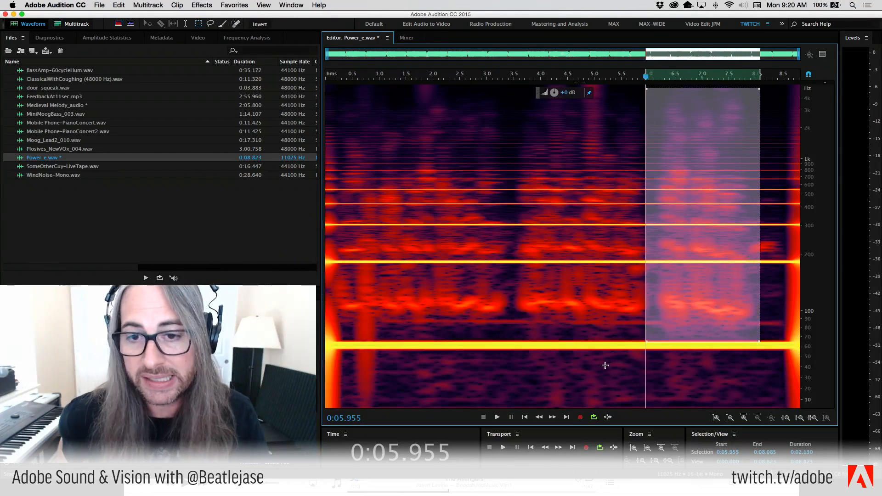
{"action": "left_click", "coordinate": [463, 343]}
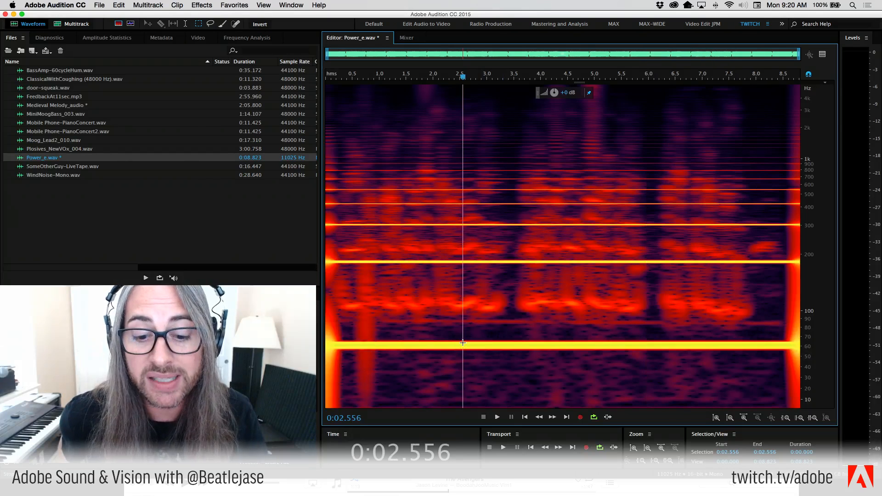
Mark the 60 Hz hum from about 2.45 to 6.16 s, clear the selection, and play the file briefly from about 1.58 s.
{"action": "left_click_drag", "start_coordinate": [457, 340], "coordinate": [656, 350]}
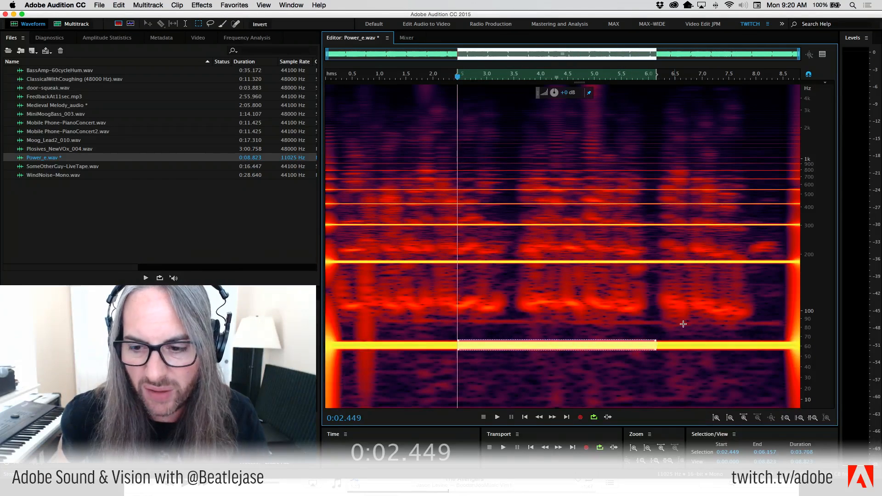
{"action": "left_click", "coordinate": [410, 193]}
{"action": "key", "text": "space"}
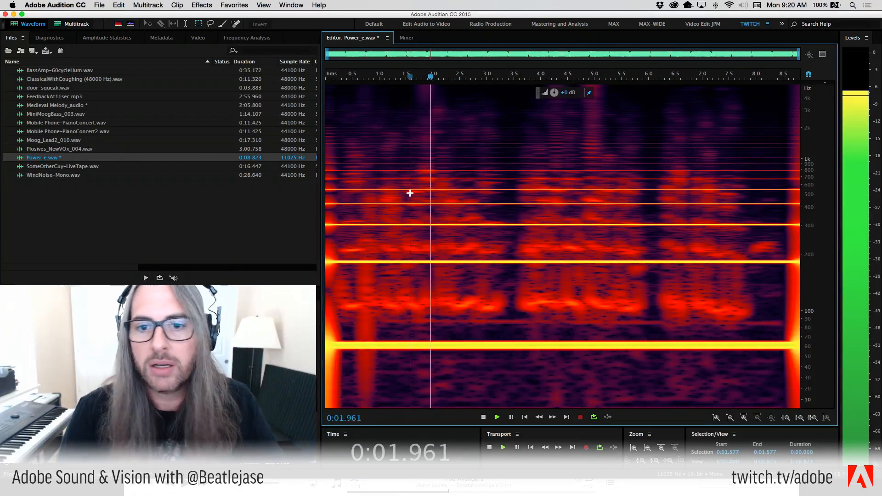
{"action": "key", "text": "space"}
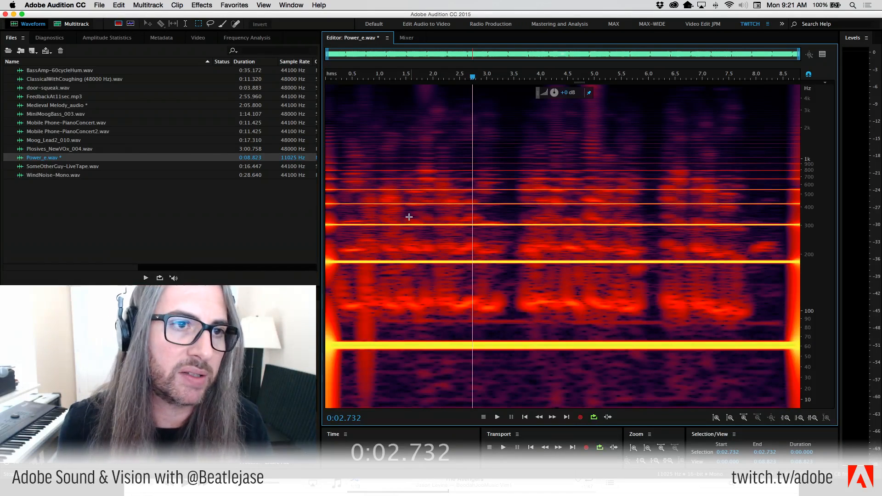
Open the Notch Filter effect for Power_e.wav and load its 60 Hz and Harmonics (Heavy) preset.
{"action": "left_click", "coordinate": [196, 4]}
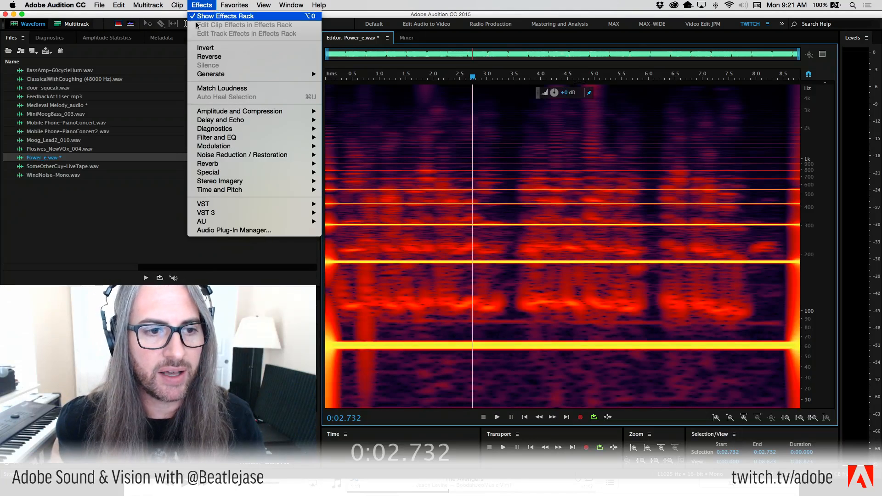
{"action": "mouse_move", "coordinate": [242, 139]}
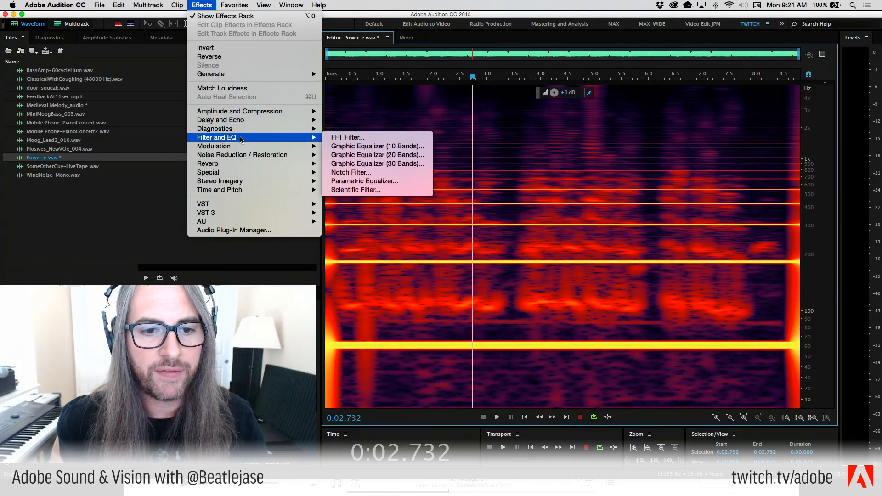
{"action": "left_click", "coordinate": [385, 174]}
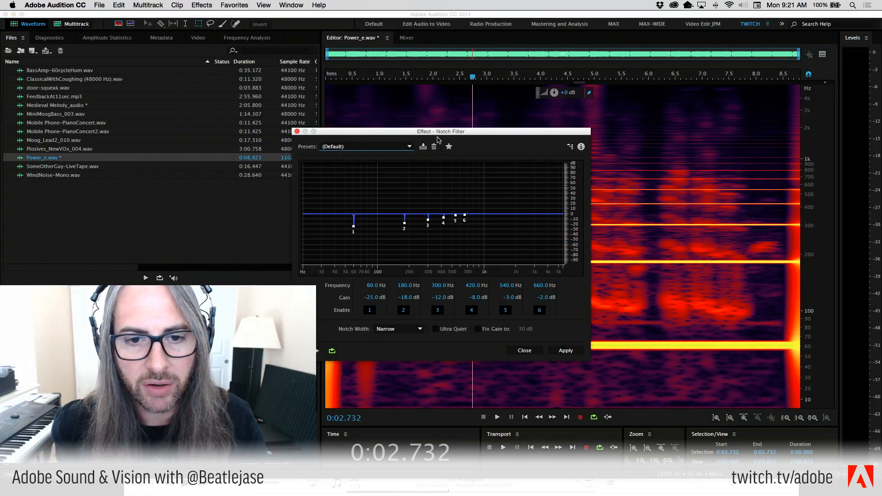
{"action": "left_click", "coordinate": [510, 103]}
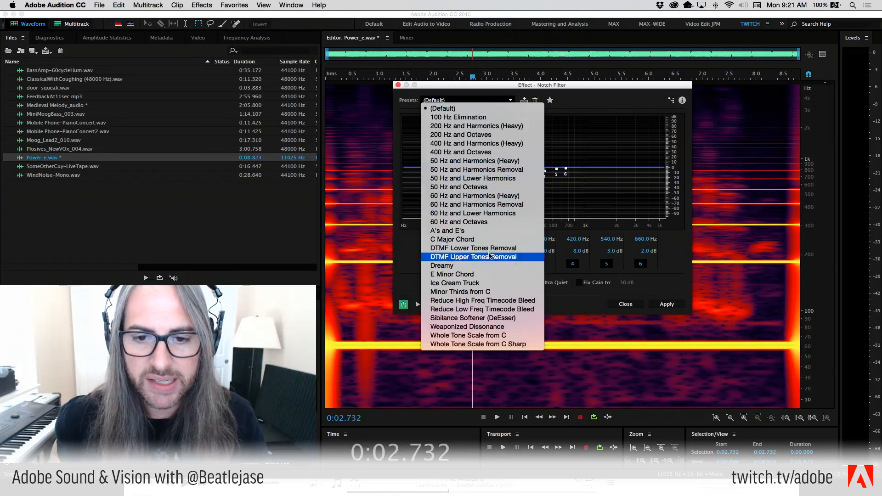
{"action": "left_click", "coordinate": [487, 196]}
Preview the audio with the 60 Hz and Harmonics (Heavy) notch filter, and close the effect without applying it.
{"action": "left_click_drag", "start_coordinate": [488, 87], "coordinate": [664, 42]}
{"action": "left_click", "coordinate": [592, 262]}
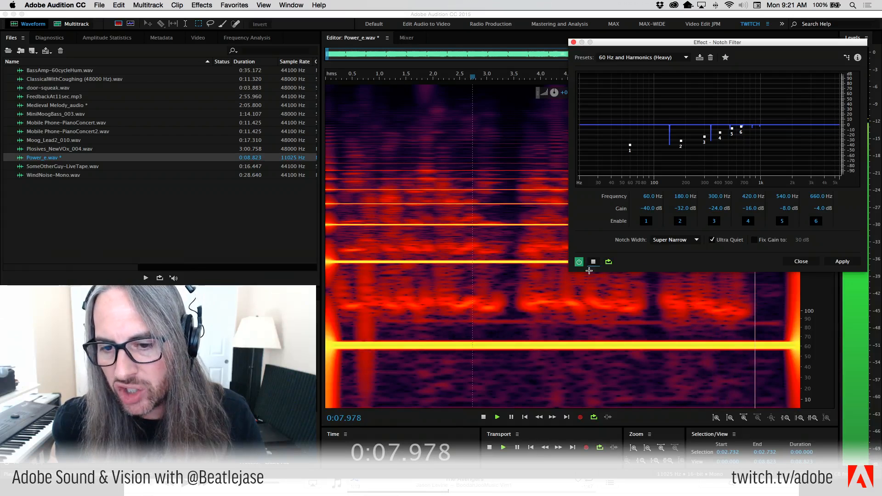
{"action": "left_click", "coordinate": [592, 262]}
{"action": "left_click_drag", "start_coordinate": [618, 43], "coordinate": [437, 49]}
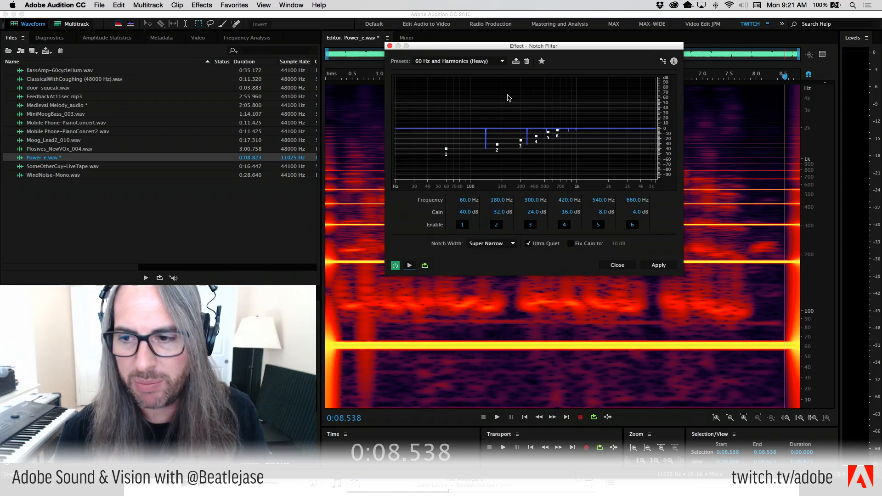
{"action": "left_click", "coordinate": [390, 46]}
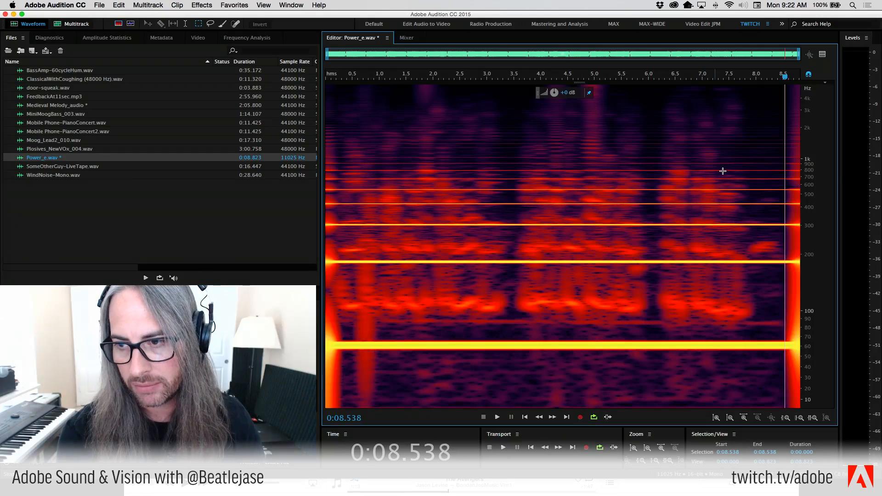
Delete the 60 Hz hum across the whole file and its 180 Hz harmonic from the start to about 8.76 s.
{"action": "left_click_drag", "start_coordinate": [797, 338], "coordinate": [325, 352]}
{"action": "key", "text": "Delete"}
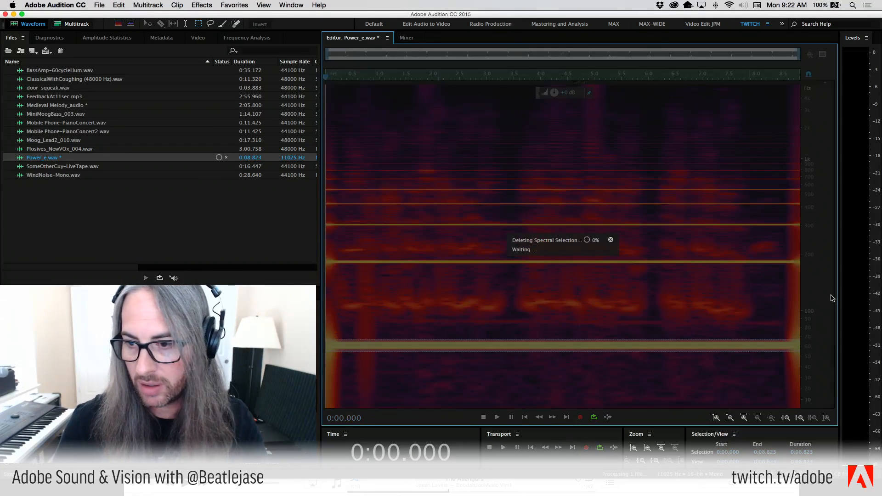
{"action": "left_click_drag", "start_coordinate": [796, 257], "coordinate": [140, 266]}
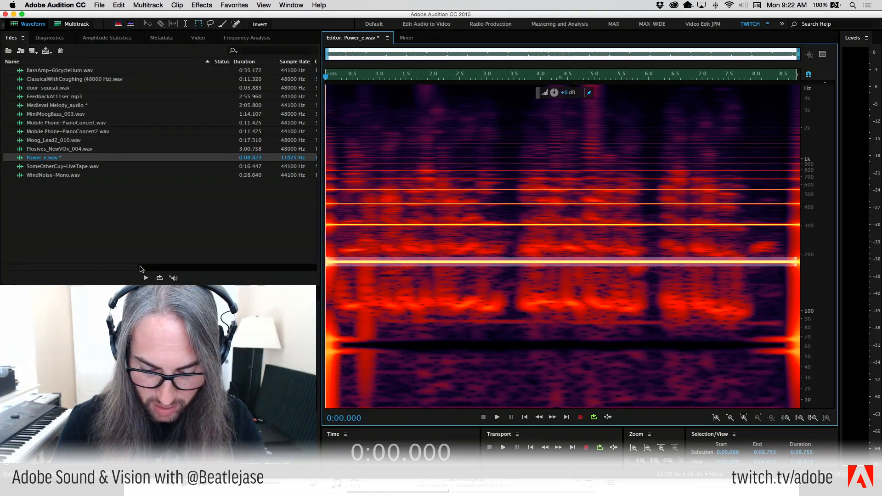
{"action": "key", "text": "Delete"}
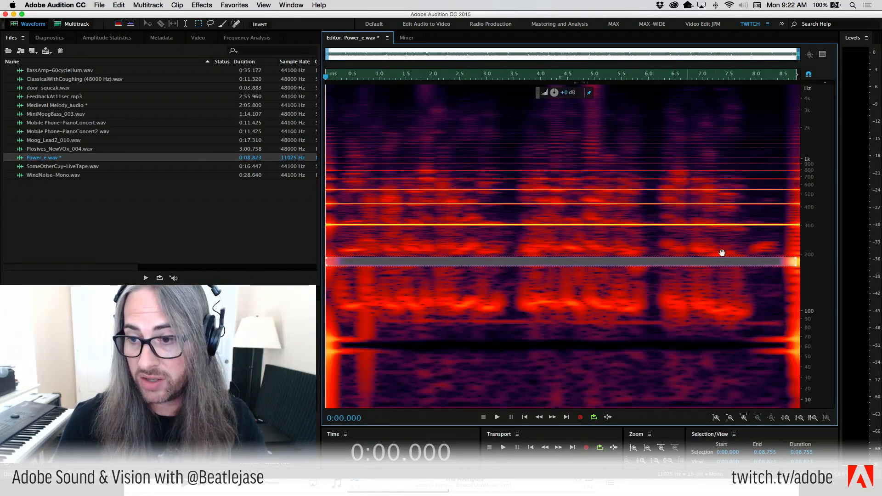
Delete the 300 Hz and 420 Hz harmonics from the start of the file to about 8.5 s.
{"action": "left_click_drag", "start_coordinate": [782, 222], "coordinate": [167, 227]}
{"action": "key", "text": "Delete"}
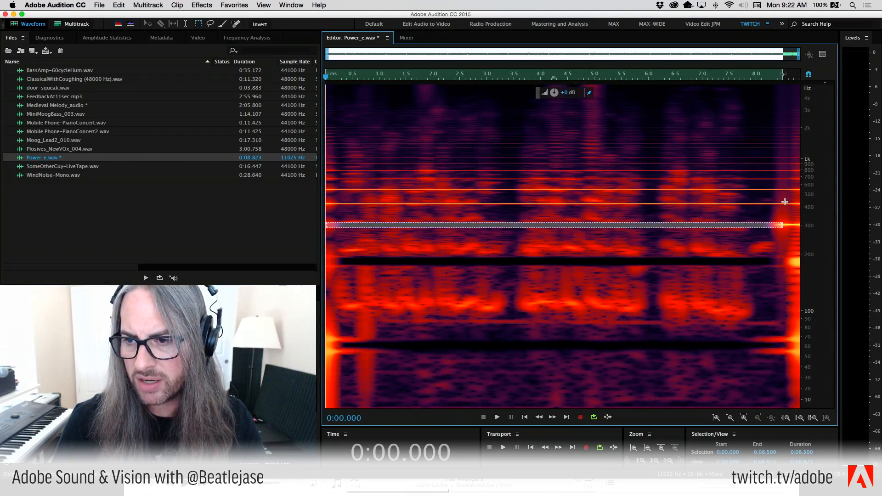
{"action": "left_click_drag", "start_coordinate": [784, 202], "coordinate": [195, 203]}
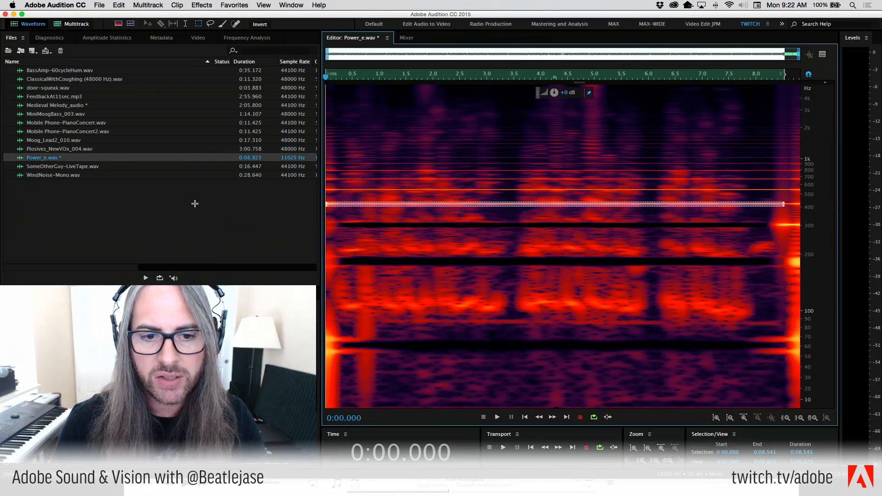
{"action": "key", "text": "Delete"}
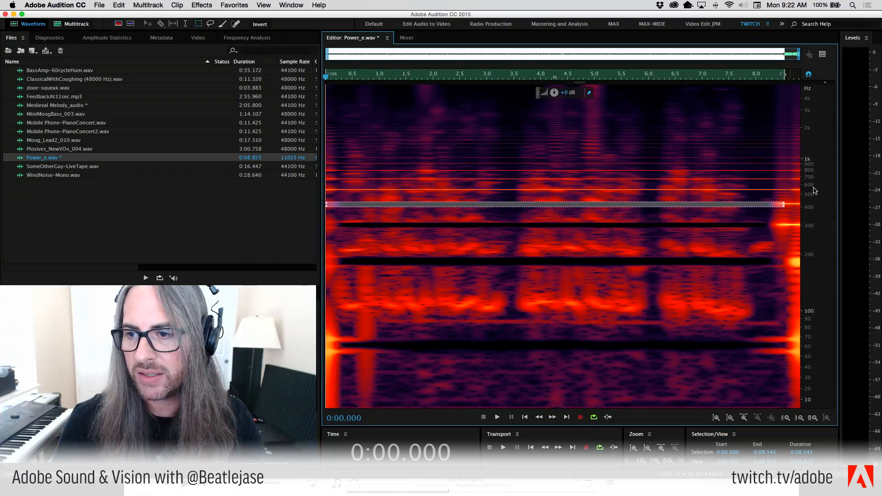
Delete the 540 Hz and 660 Hz harmonics from the start of the file to about 8.25 s.
{"action": "scroll", "coordinate": [813, 209], "scroll_direction": "up", "scroll_amount": 3}
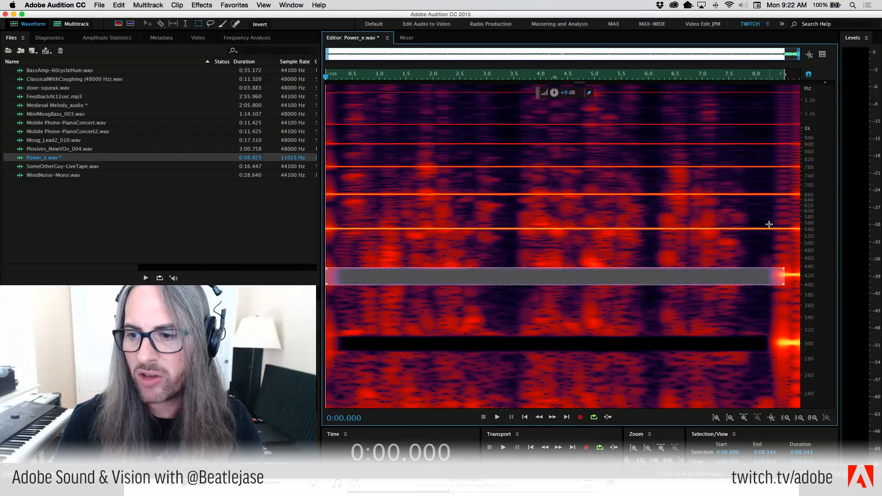
{"action": "left_click_drag", "start_coordinate": [769, 224], "coordinate": [128, 233]}
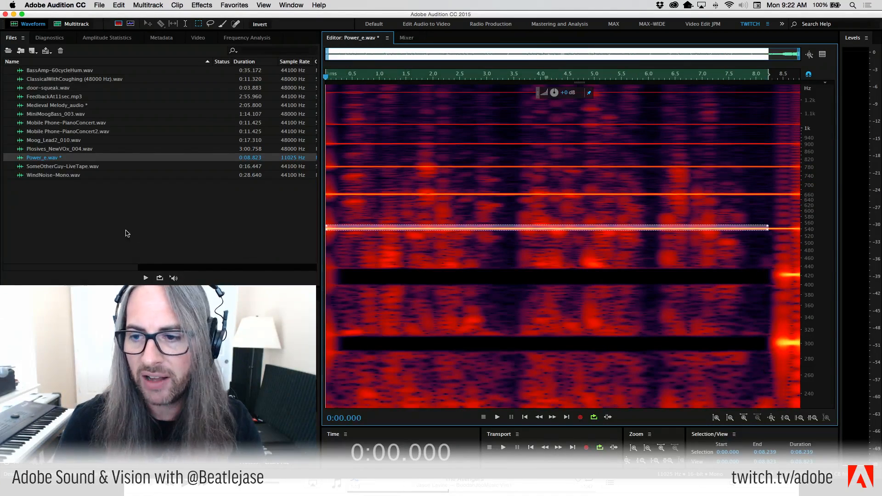
{"action": "key", "text": "Delete"}
{"action": "left_click_drag", "start_coordinate": [770, 192], "coordinate": [171, 201]}
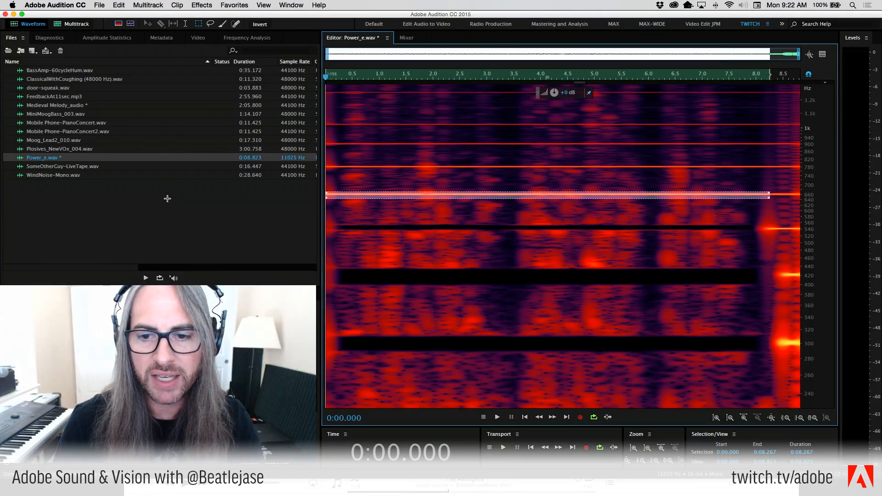
{"action": "key", "text": "Delete"}
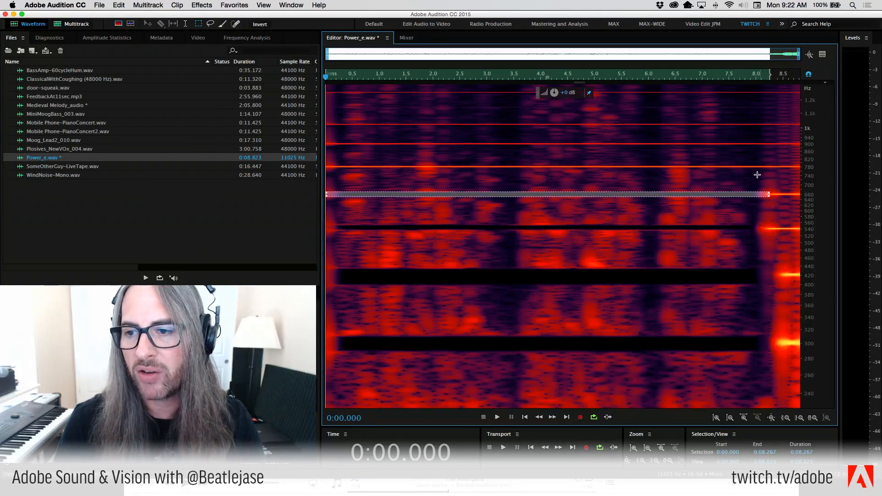
Delete the 780 Hz, 900 Hz and 1.02 kHz harmonics from the start of the file to about 8 s.
{"action": "left_click_drag", "start_coordinate": [759, 164], "coordinate": [266, 171]}
{"action": "key", "text": "Delete"}
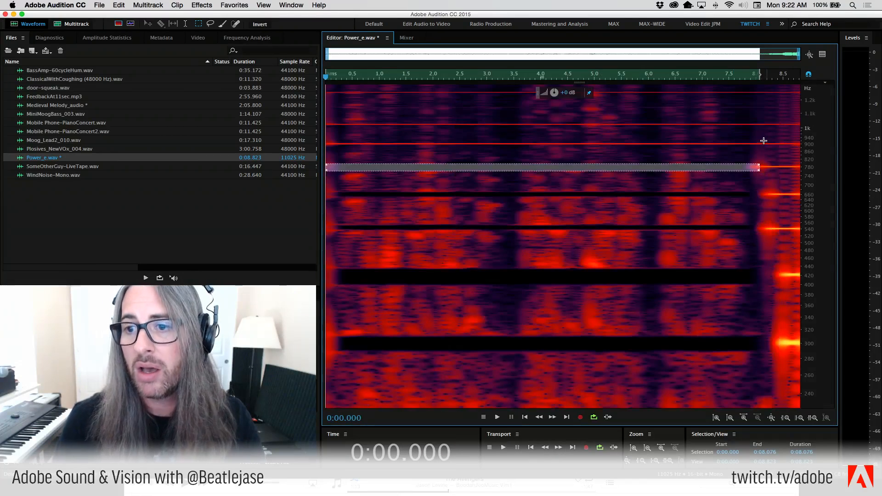
{"action": "left_click_drag", "start_coordinate": [754, 142], "coordinate": [185, 153]}
{"action": "key", "text": "Delete"}
{"action": "left_click_drag", "start_coordinate": [751, 120], "coordinate": [242, 130]}
{"action": "key", "text": "Delete"}
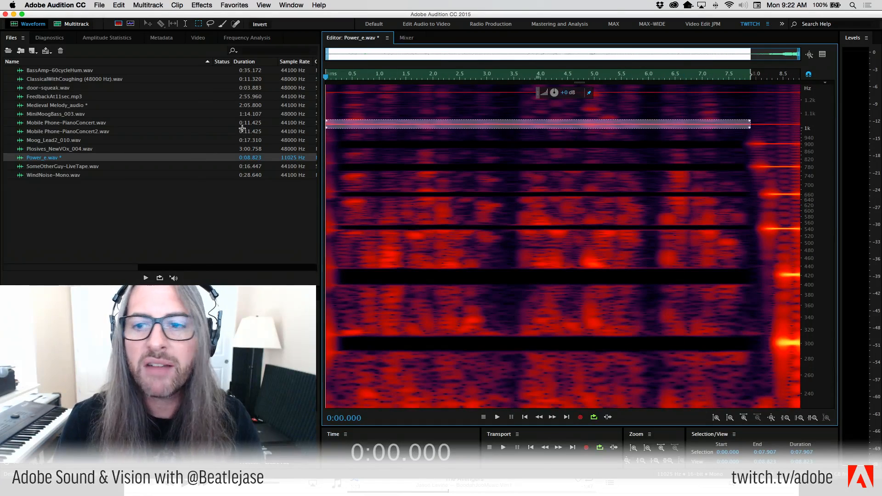
Show the full frequency range, clear the selection, and play the audio without the deleted harmonics from about 1.08 s.
{"action": "scroll", "coordinate": [814, 143], "scroll_direction": "up", "scroll_amount": 2}
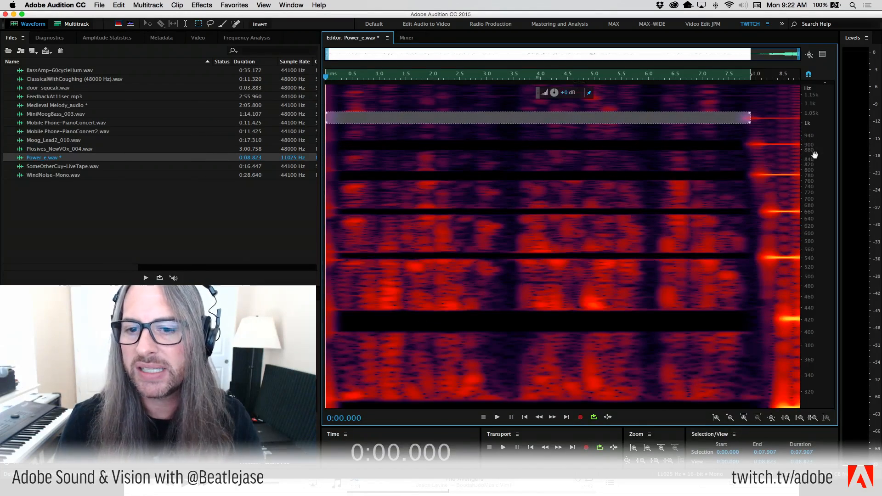
{"action": "scroll", "coordinate": [815, 155], "scroll_direction": "down", "scroll_amount": 3}
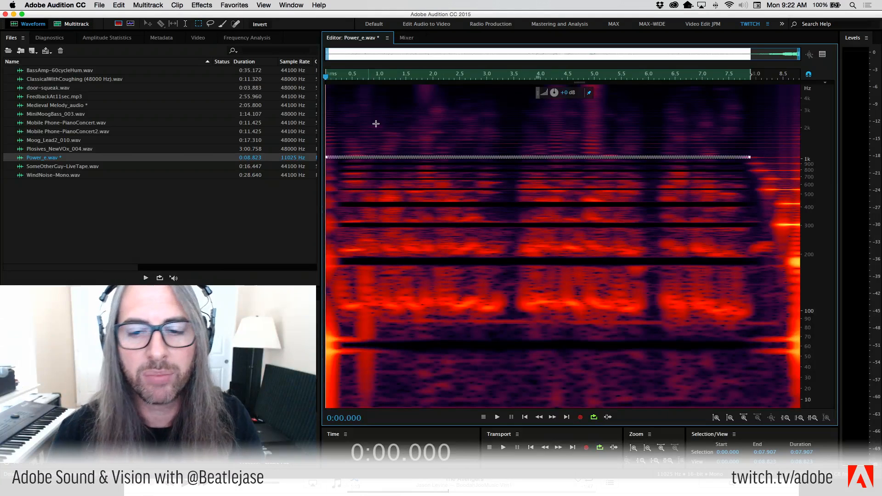
{"action": "left_click", "coordinate": [383, 118]}
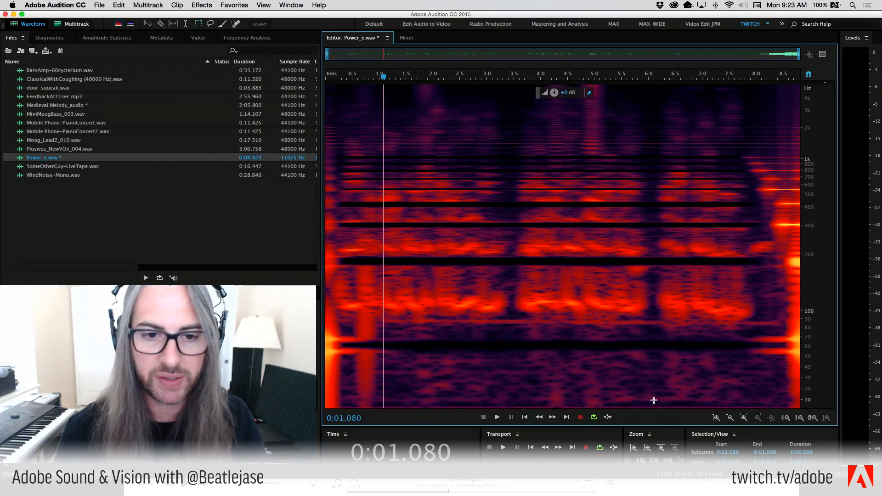
{"action": "key", "text": "space"}
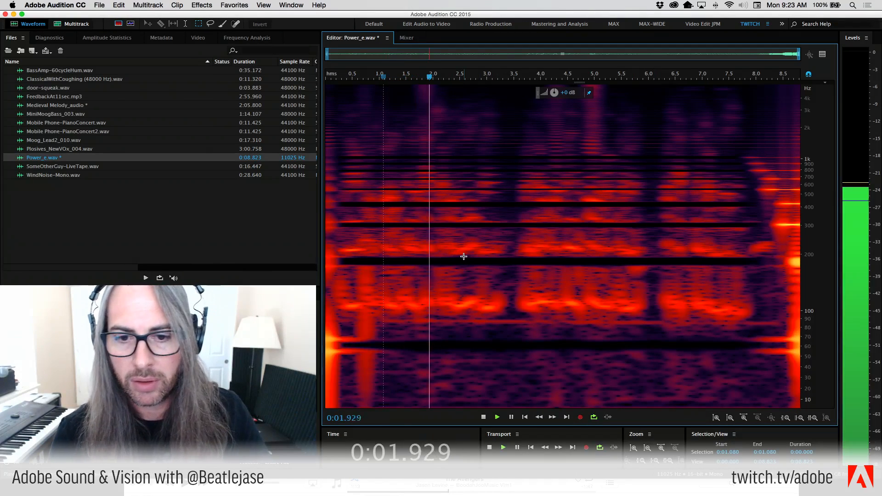
{"action": "left_click", "coordinate": [386, 114]}
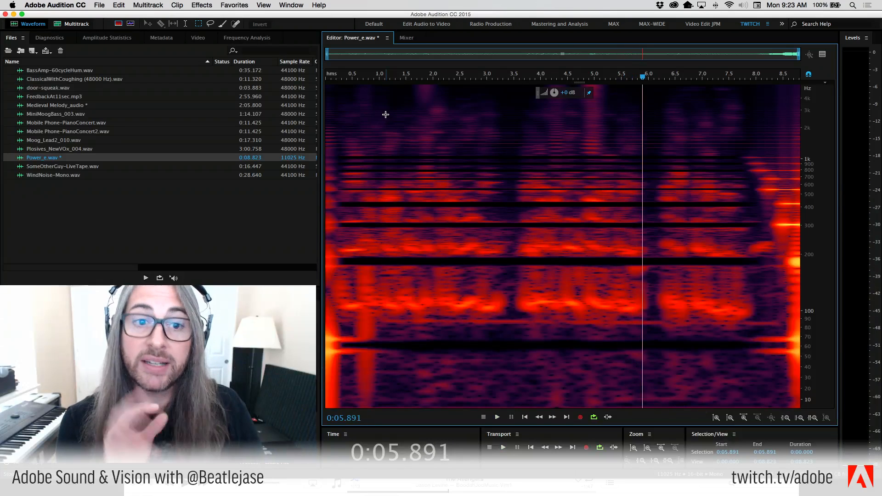
Mark the speech bands below and above the deleted 180 Hz harmonic, and magnify the upper frequencies from about 700 Hz to 5.2 kHz.
{"action": "left_click_drag", "start_coordinate": [505, 273], "coordinate": [675, 316]}
{"action": "left_click_drag", "start_coordinate": [515, 230], "coordinate": [621, 249]}
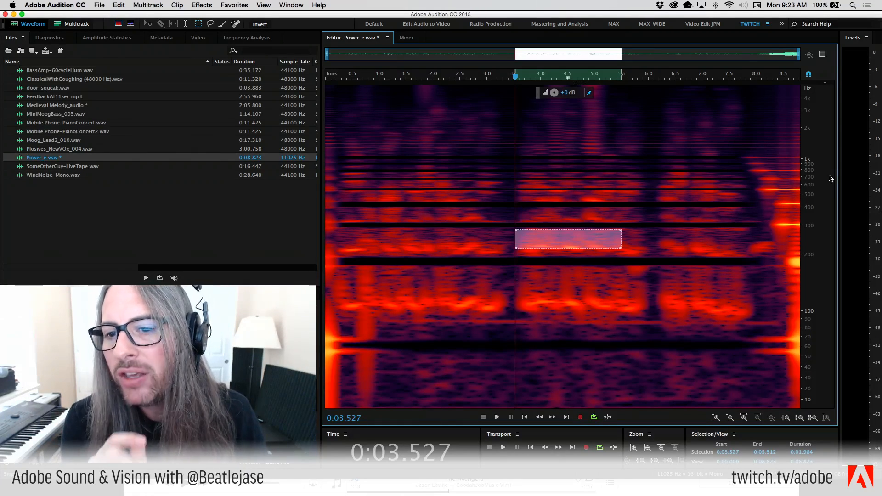
{"action": "left_click_drag", "start_coordinate": [817, 182], "coordinate": [803, 4]}
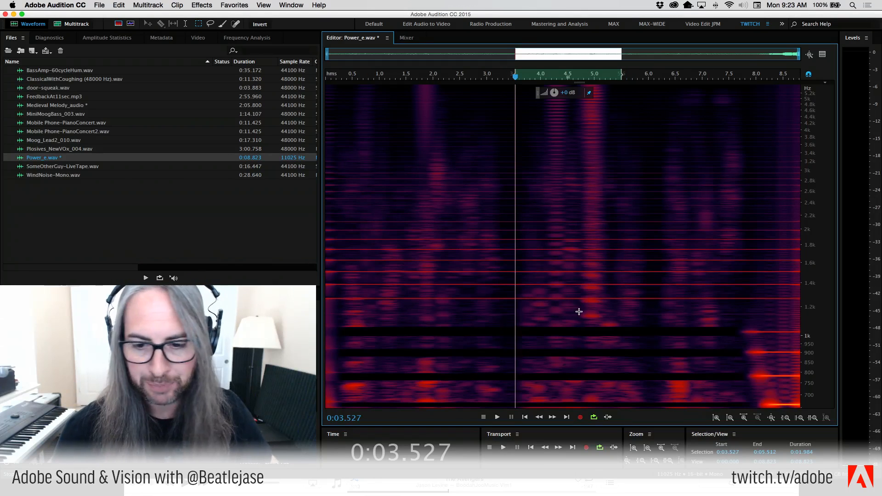
Undo the deletions of the 1.02 kHz, 900 Hz, 780 Hz and 660 Hz harmonics.
{"action": "key", "text": "super+z"}
{"action": "key", "text": "super+z"}
{"action": "key", "text": "super+z"}
{"action": "key", "text": "super+z"}
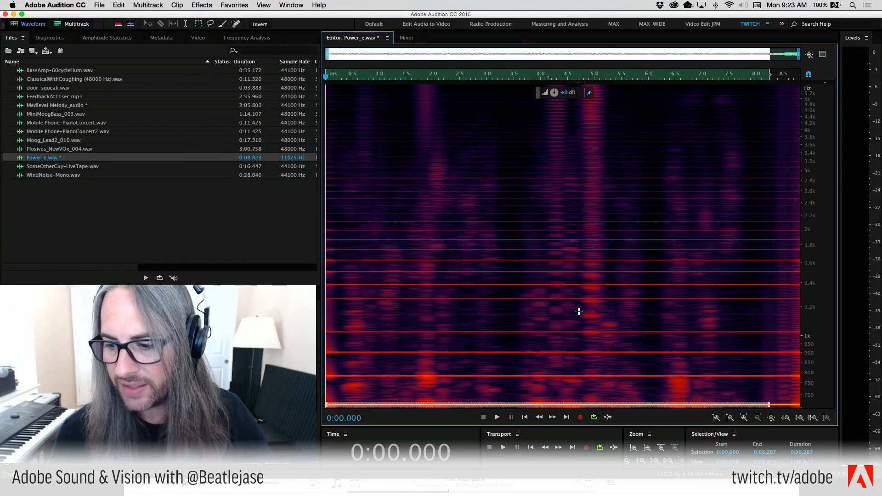
Clear the selection, show the full frequency range, and undo the remaining deletions back to the 60 Hz hum.
{"action": "left_click", "coordinate": [732, 367]}
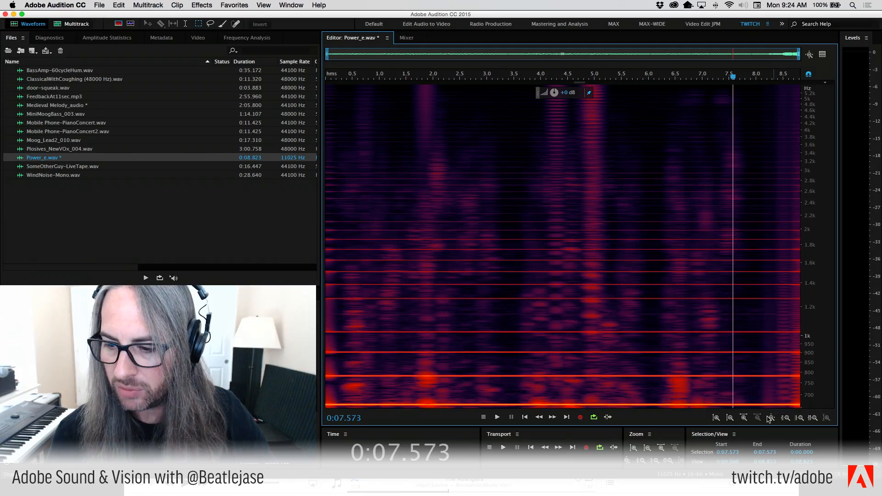
{"action": "left_click", "coordinate": [769, 419]}
{"action": "key", "text": "super+z"}
{"action": "key", "text": "super+z"}
{"action": "key", "text": "super+z"}
{"action": "key", "text": "super+z"}
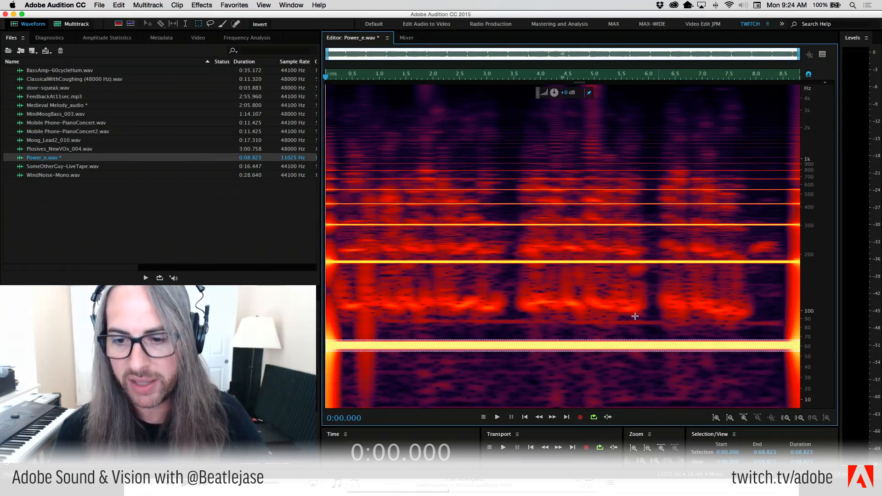
Clear the selection, view the recording from about 3.1 s to its end, and compare its waveform with the spectral display.
{"action": "left_click", "coordinate": [625, 311]}
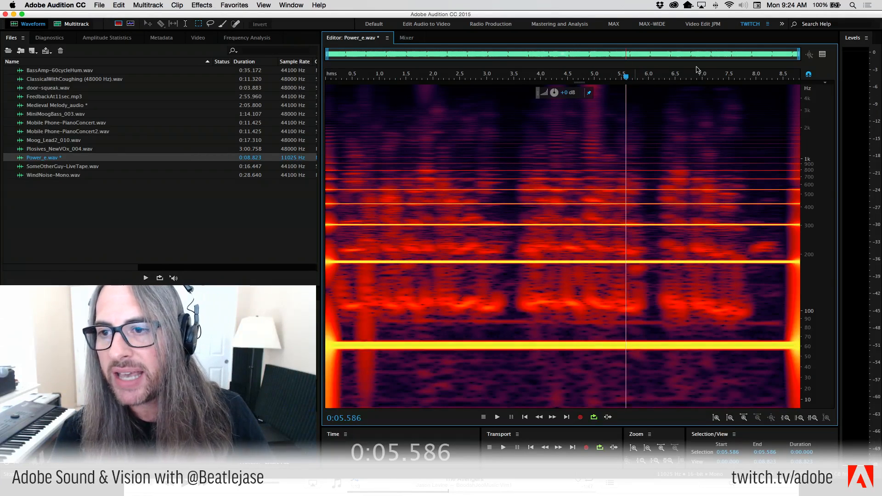
{"action": "left_click_drag", "start_coordinate": [727, 77], "coordinate": [808, 77]}
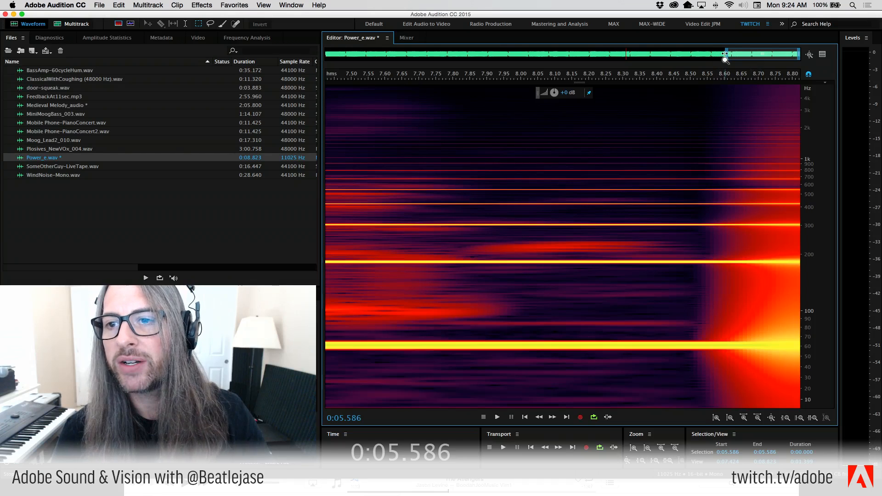
{"action": "left_click_drag", "start_coordinate": [724, 54], "coordinate": [493, 68]}
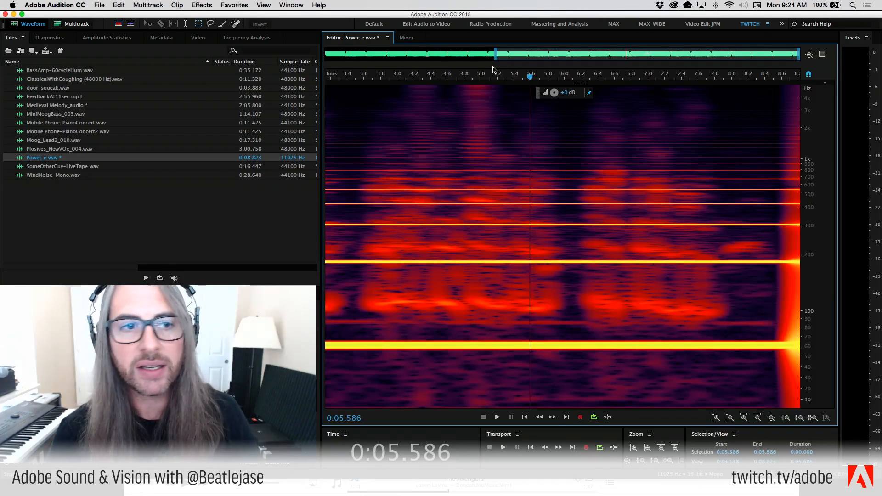
{"action": "left_click", "coordinate": [118, 23]}
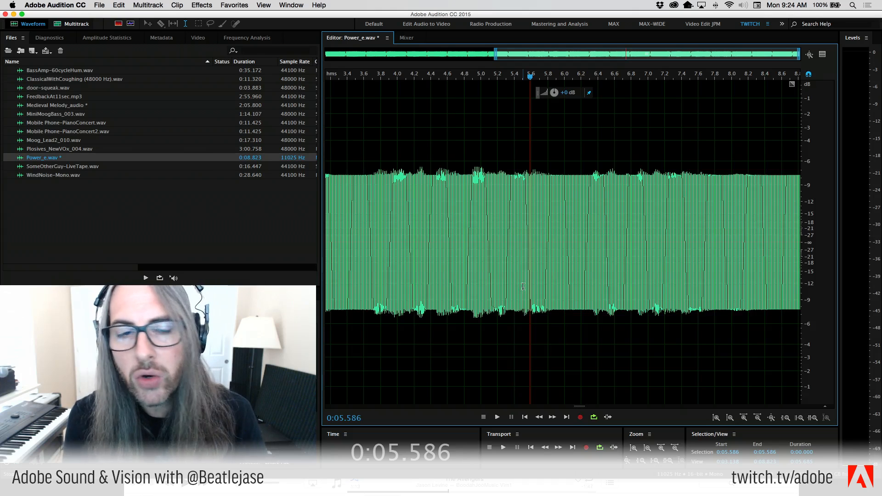
{"action": "left_click", "coordinate": [118, 23]}
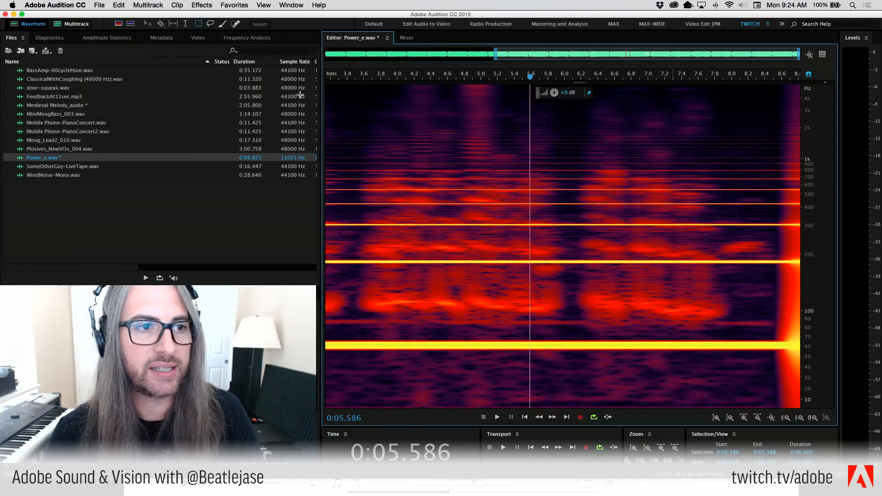
Mark the pauses between the phrases with the Time Selection tool and select the speech-free tail from 7.899 to 8.486 s.
{"action": "left_click", "coordinate": [185, 24]}
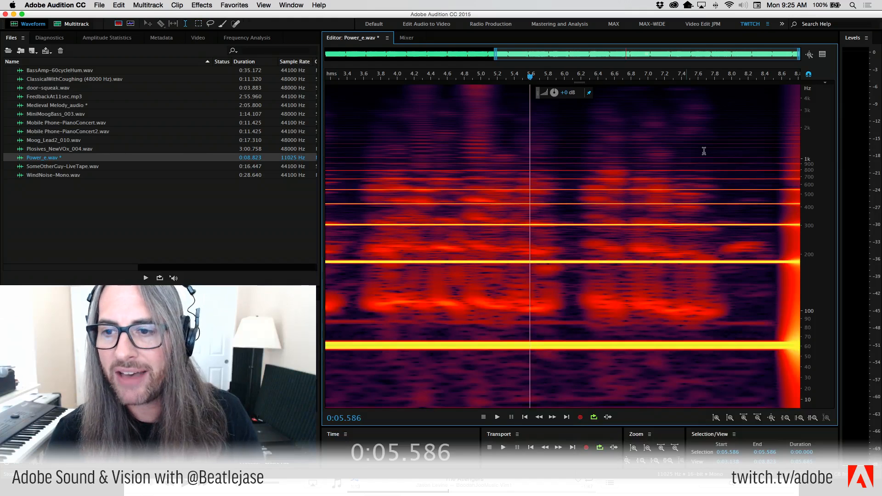
{"action": "left_click_drag", "start_coordinate": [557, 167], "coordinate": [576, 171]}
{"action": "left_click_drag", "start_coordinate": [359, 163], "coordinate": [334, 165]}
{"action": "left_click_drag", "start_coordinate": [722, 146], "coordinate": [775, 148]}
{"action": "left_click", "coordinate": [574, 162]}
{"action": "left_click_drag", "start_coordinate": [574, 161], "coordinate": [561, 164]}
{"action": "left_click_drag", "start_coordinate": [723, 166], "coordinate": [775, 226]}
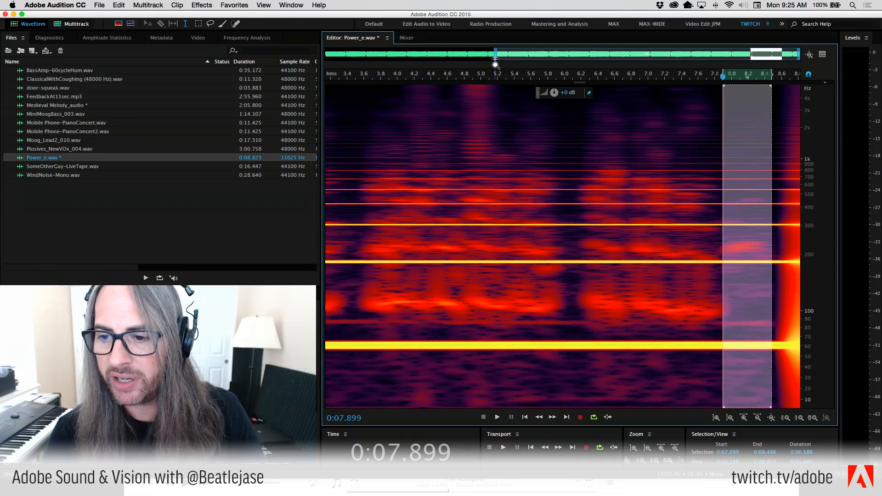
Play the selected tail, move its start to 8.092 s, and play the shortened selection.
{"action": "key", "text": "space"}
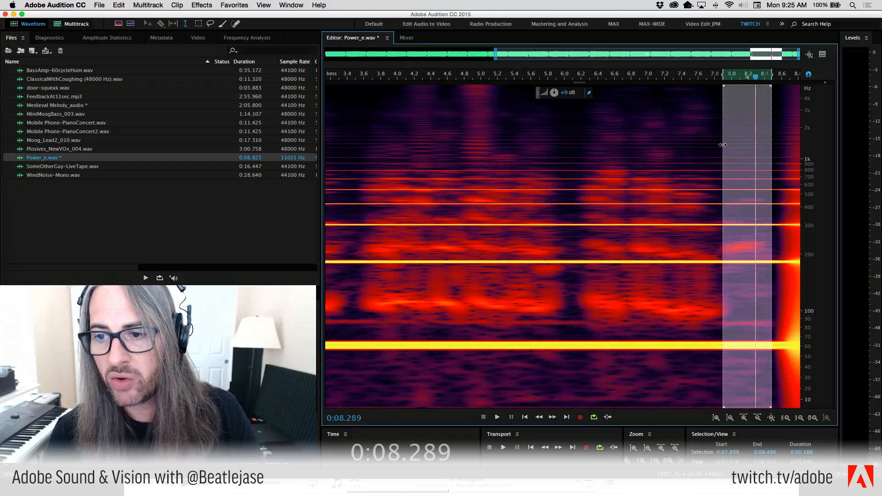
{"action": "left_click_drag", "start_coordinate": [723, 146], "coordinate": [740, 145]}
{"action": "key", "text": "space"}
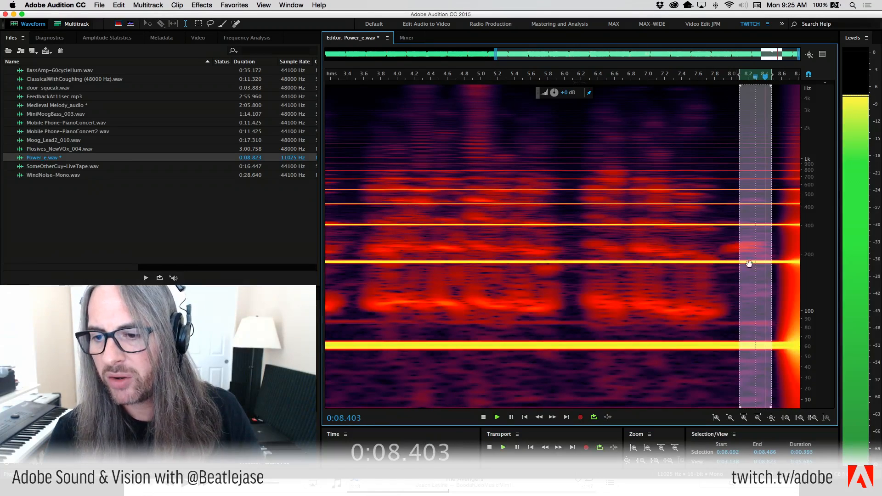
{"action": "key", "text": "space"}
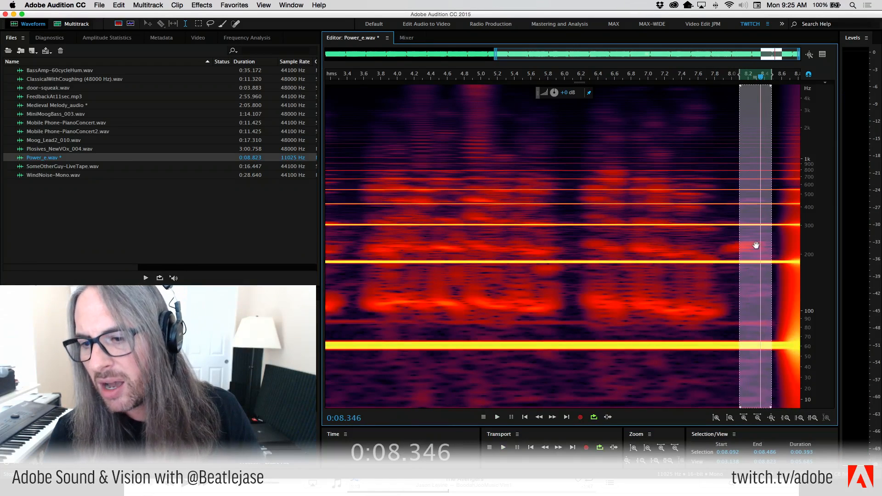
Lasso and delete the leftover sounds in the tail from about 7.8 to 8.5 s, around 200–270 Hz and 80–95 Hz.
{"action": "left_click", "coordinate": [668, 129]}
{"action": "left_click", "coordinate": [211, 24]}
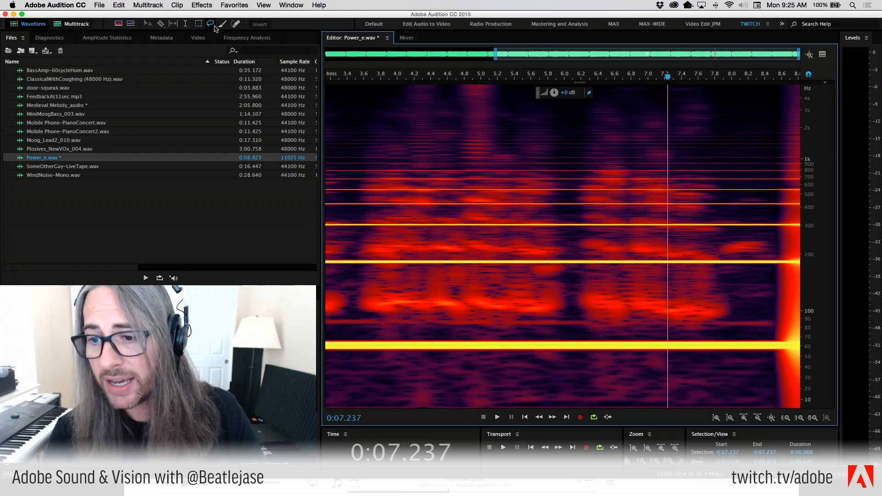
{"action": "left_click", "coordinate": [768, 238]}
{"action": "mouse_move", "coordinate": [768, 235]}
{"action": "left_mouse_down"}
{"action": "mouse_move", "coordinate": [725, 236]}
{"action": "mouse_move", "coordinate": [719, 255]}
{"action": "mouse_move", "coordinate": [776, 252]}
{"action": "mouse_move", "coordinate": [734, 235]}
{"action": "left_mouse_up"}
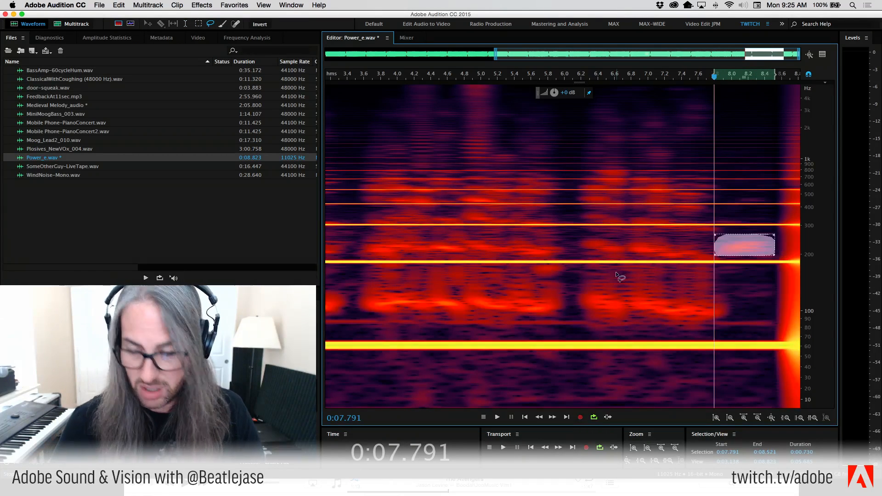
{"action": "mouse_move", "coordinate": [769, 315]}
{"action": "left_mouse_down"}
{"action": "mouse_move", "coordinate": [731, 315]}
{"action": "mouse_move", "coordinate": [735, 330]}
{"action": "mouse_move", "coordinate": [776, 328]}
{"action": "left_mouse_up"}
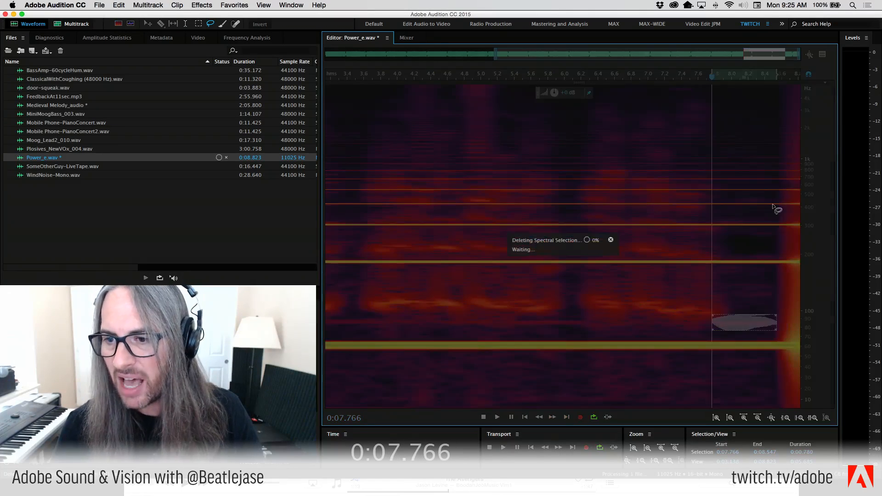
Lasso and delete the remaining tail sounds around 440–490 Hz and 190–290 Hz, up to about 8.55 s, and clear the selection.
{"action": "scroll", "coordinate": [809, 184], "scroll_direction": "up", "scroll_amount": 5}
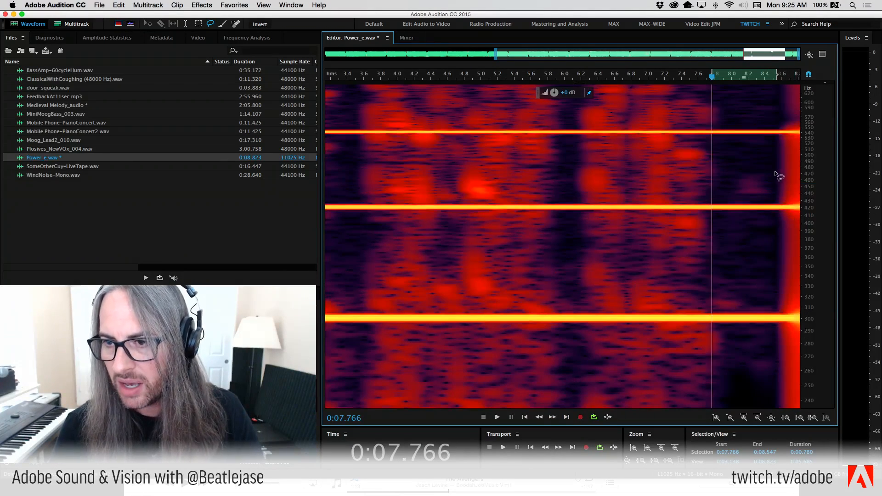
{"action": "mouse_move", "coordinate": [770, 168]}
{"action": "left_mouse_down"}
{"action": "mouse_move", "coordinate": [734, 177]}
{"action": "mouse_move", "coordinate": [758, 202]}
{"action": "mouse_move", "coordinate": [776, 195]}
{"action": "mouse_move", "coordinate": [776, 171]}
{"action": "left_mouse_up"}
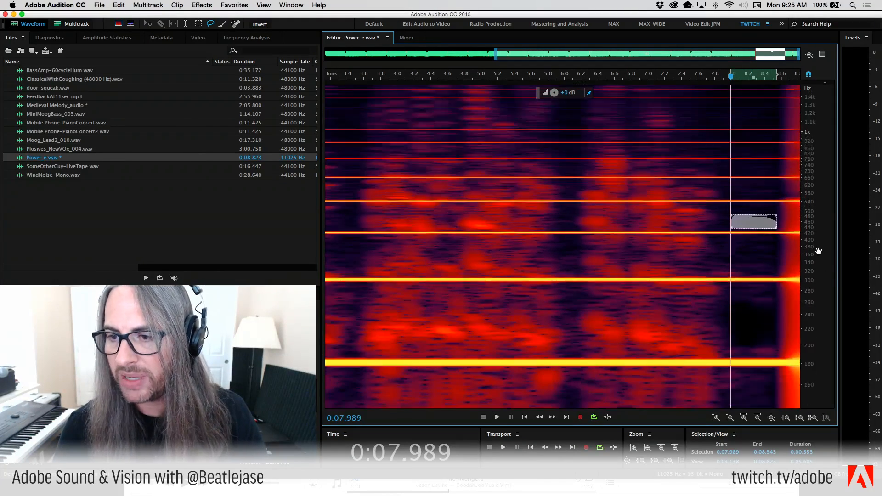
{"action": "scroll", "coordinate": [818, 251], "scroll_direction": "down", "scroll_amount": 5}
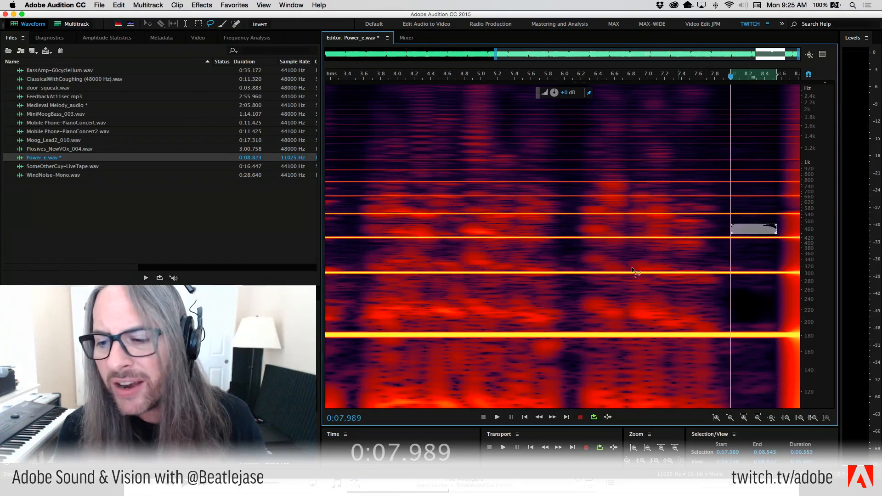
{"action": "scroll", "coordinate": [811, 276], "scroll_direction": "up", "scroll_amount": 6}
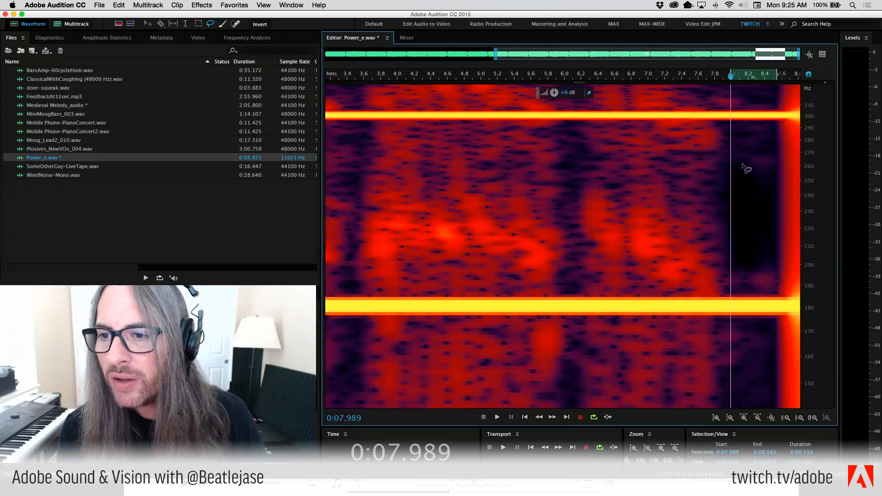
{"action": "mouse_move", "coordinate": [768, 125]}
{"action": "left_mouse_down"}
{"action": "mouse_move", "coordinate": [737, 131]}
{"action": "mouse_move", "coordinate": [720, 230]}
{"action": "mouse_move", "coordinate": [730, 286]}
{"action": "mouse_move", "coordinate": [771, 289]}
{"action": "mouse_move", "coordinate": [781, 250]}
{"action": "mouse_move", "coordinate": [773, 140]}
{"action": "mouse_move", "coordinate": [758, 129]}
{"action": "left_mouse_up"}
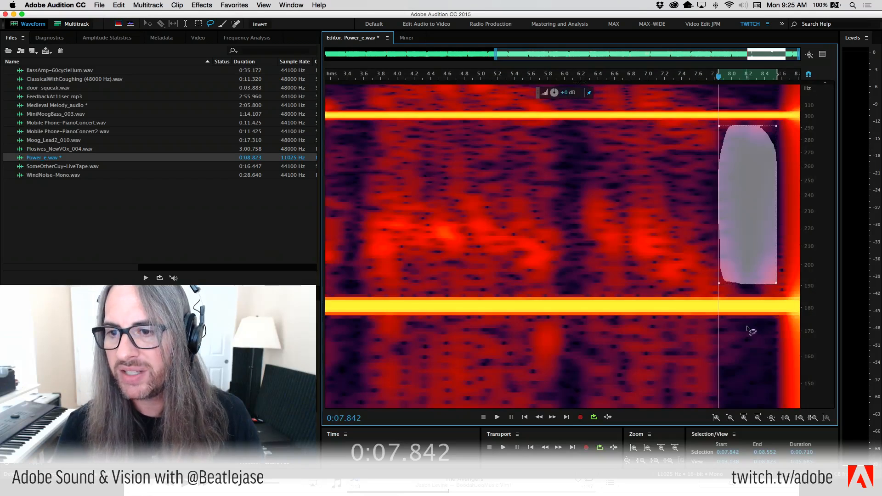
{"action": "left_click", "coordinate": [677, 236]}
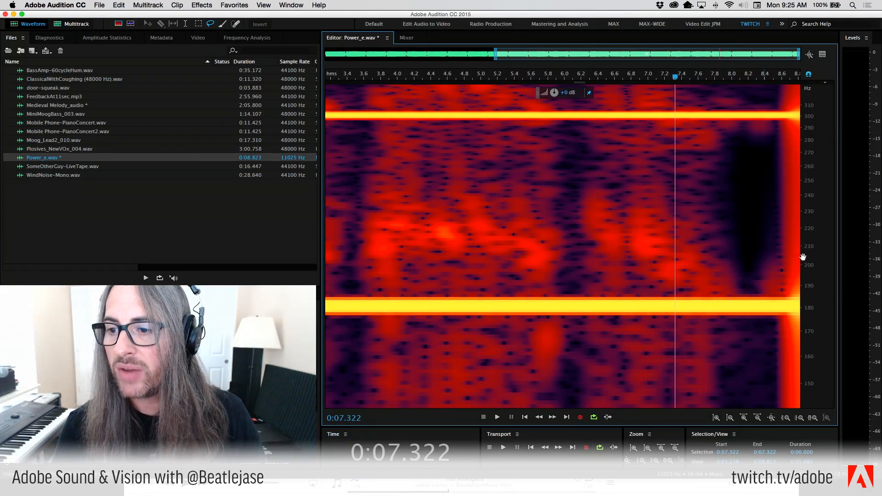
Select the cleaned tail from 7.918 to 8.440 s with the Time Selection tool, play it, and capture it as the noise print.
{"action": "scroll", "coordinate": [810, 236], "scroll_direction": "down", "scroll_amount": 5}
{"action": "scroll", "coordinate": [798, 229], "scroll_direction": "down", "scroll_amount": 3}
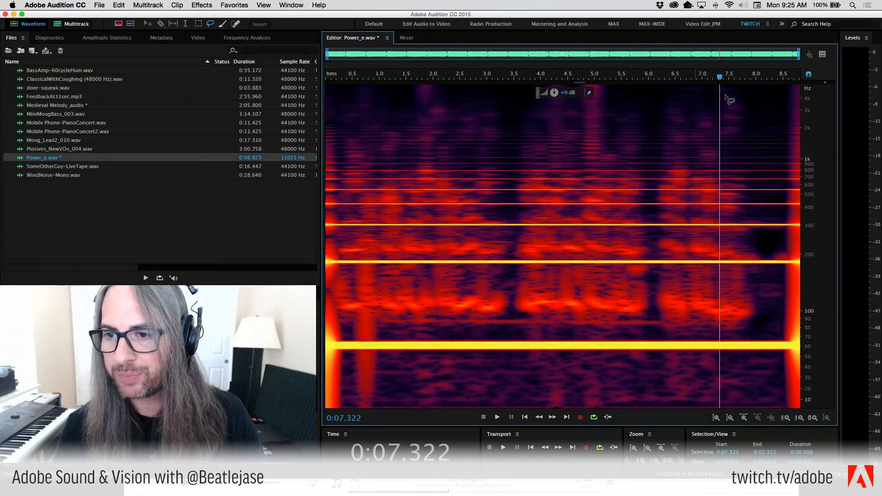
{"action": "left_click", "coordinate": [185, 24]}
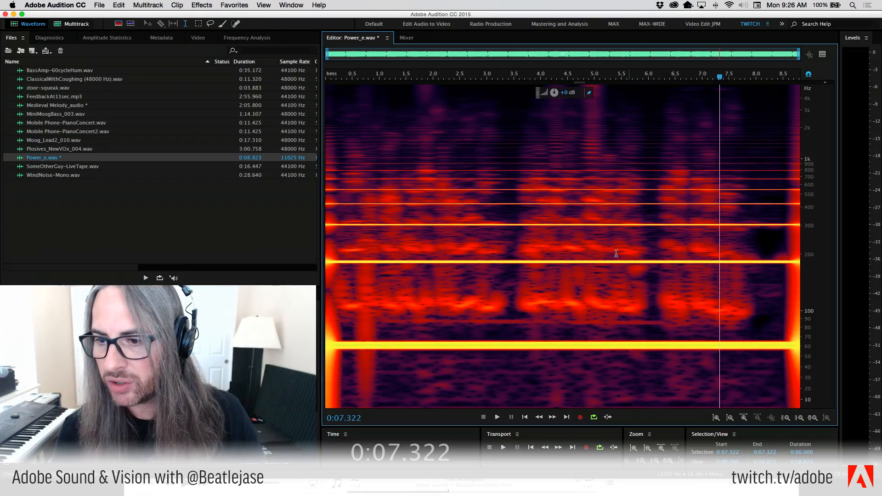
{"action": "left_click_drag", "start_coordinate": [751, 221], "coordinate": [780, 260]}
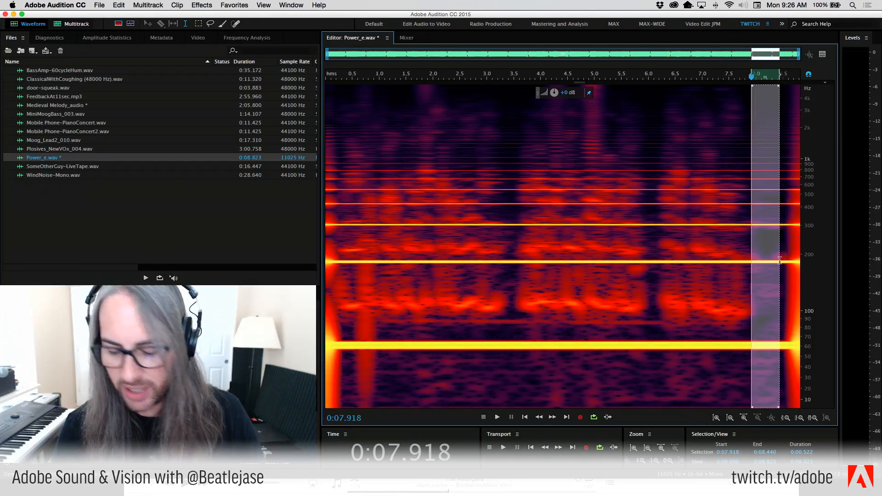
{"action": "key", "text": "space"}
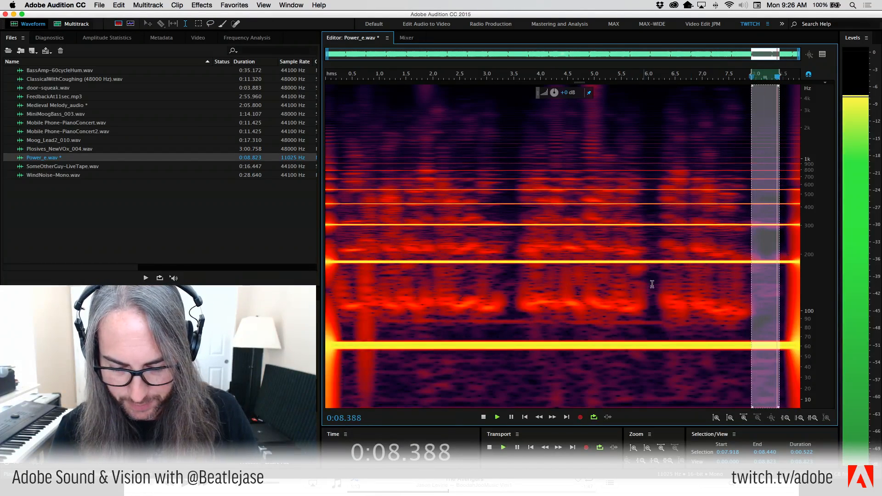
{"action": "key", "text": "space"}
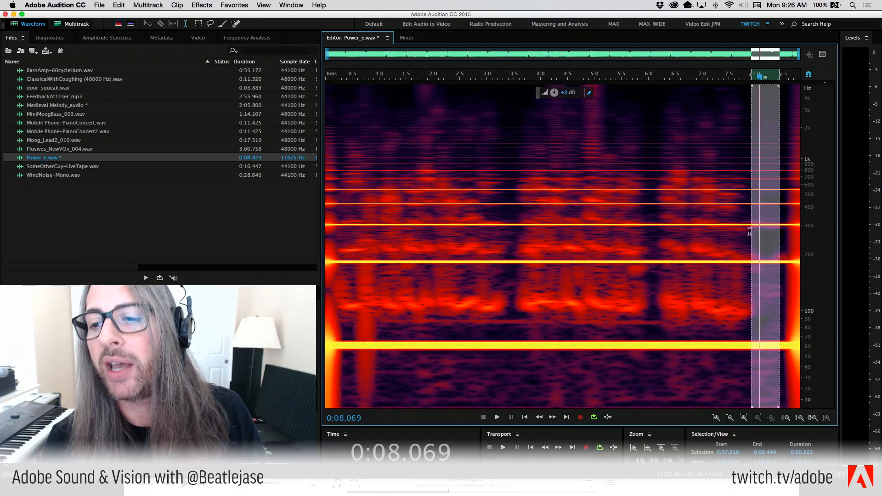
{"action": "right_click", "coordinate": [761, 175]}
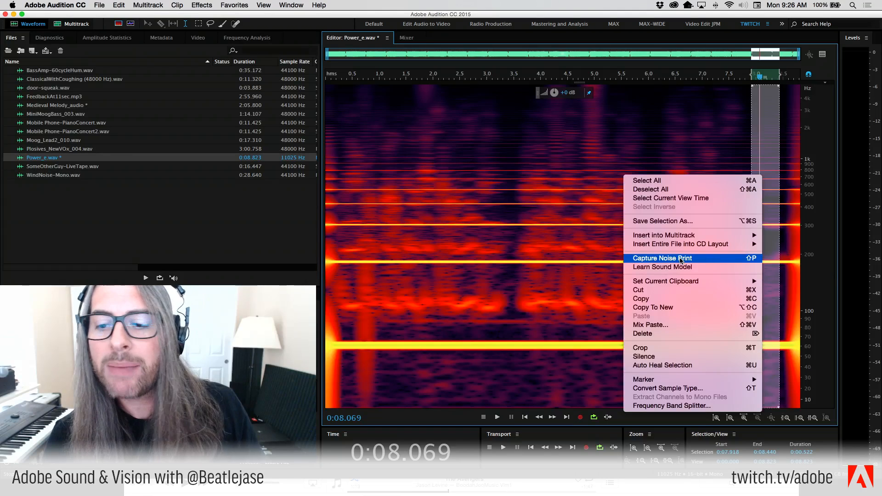
{"action": "left_click", "coordinate": [681, 259]}
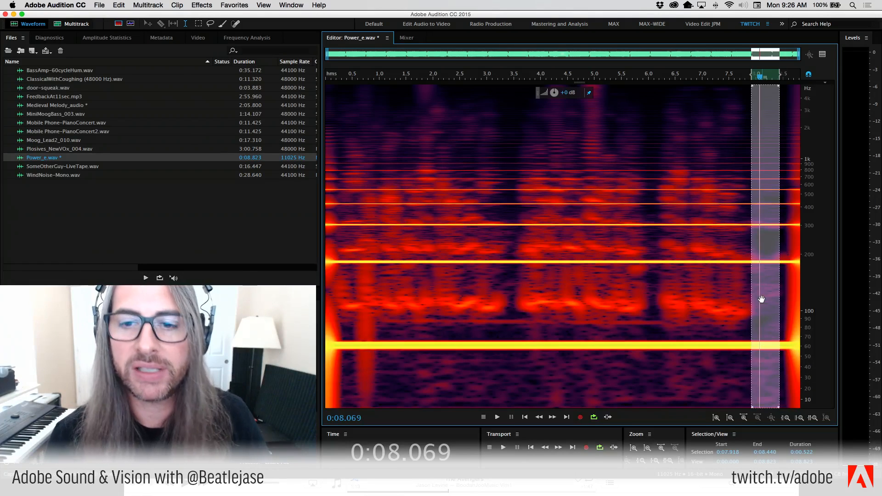
Apply Noise Reduction (process) to the entire file with the captured noise print and Noise Reduction set to 100%.
{"action": "left_click", "coordinate": [526, 210]}
{"action": "left_click", "coordinate": [202, 5]}
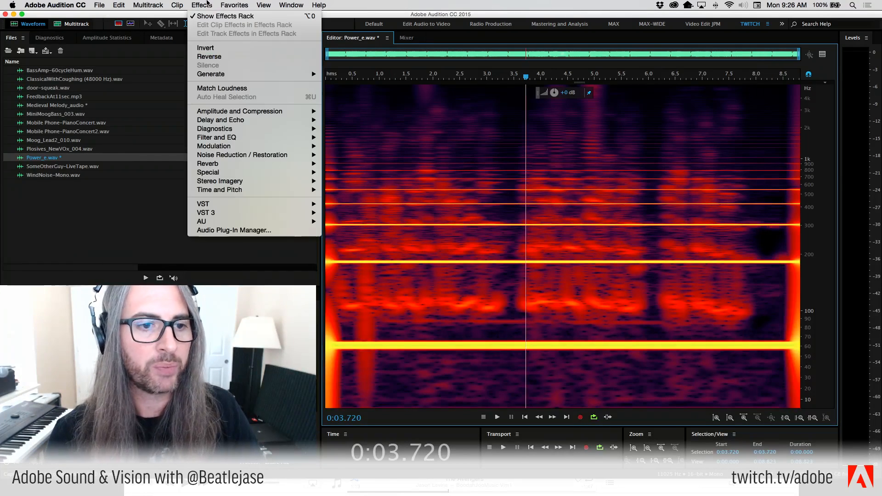
{"action": "mouse_move", "coordinate": [260, 149]}
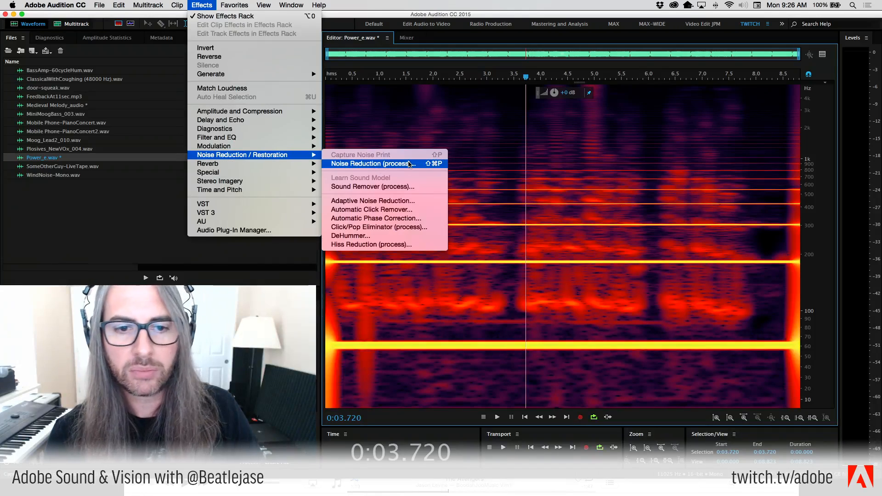
{"action": "left_click", "coordinate": [365, 163]}
{"action": "left_click_drag", "start_coordinate": [639, 22], "coordinate": [432, 39]}
{"action": "left_click", "coordinate": [509, 203]}
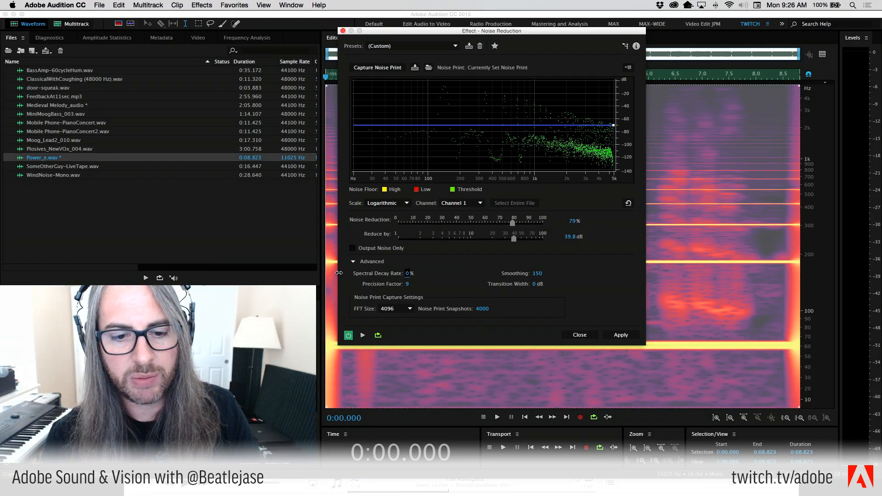
{"action": "left_click_drag", "start_coordinate": [512, 223], "coordinate": [543, 223]}
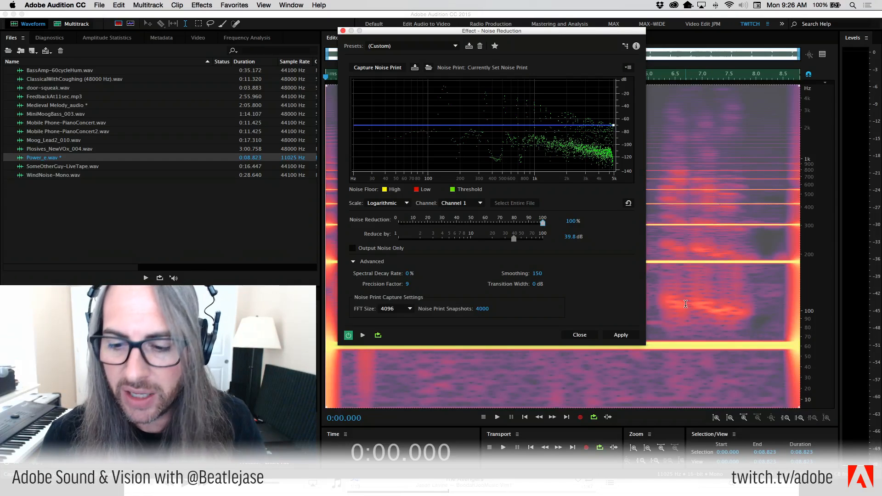
{"action": "left_click", "coordinate": [621, 334]}
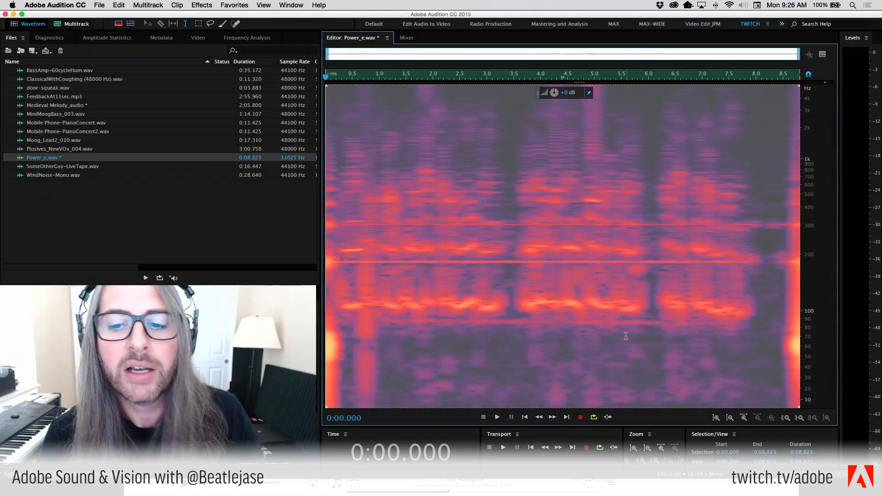
Inspect the noise-reduced result in the waveform display, select 0.299 to 8.158 s, and return to the spectral frequency display with the selection cleared.
{"action": "left_click", "coordinate": [553, 283]}
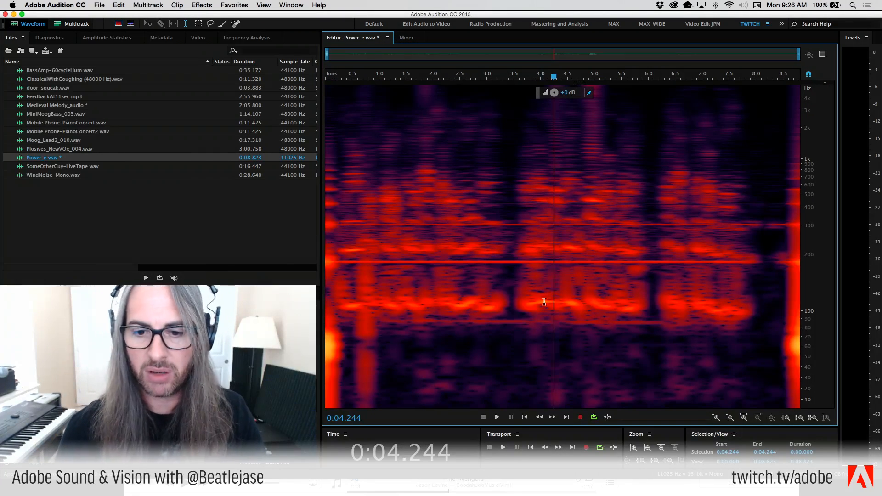
{"action": "left_click", "coordinate": [490, 266]}
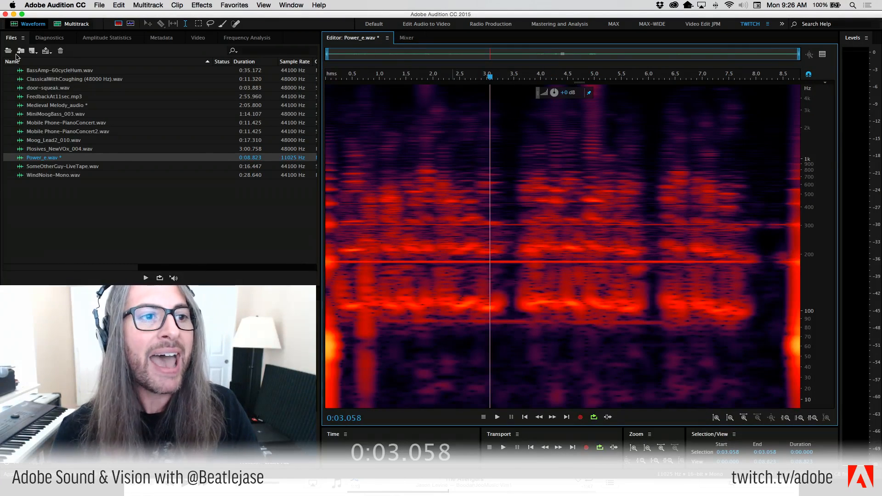
{"action": "left_click", "coordinate": [118, 24]}
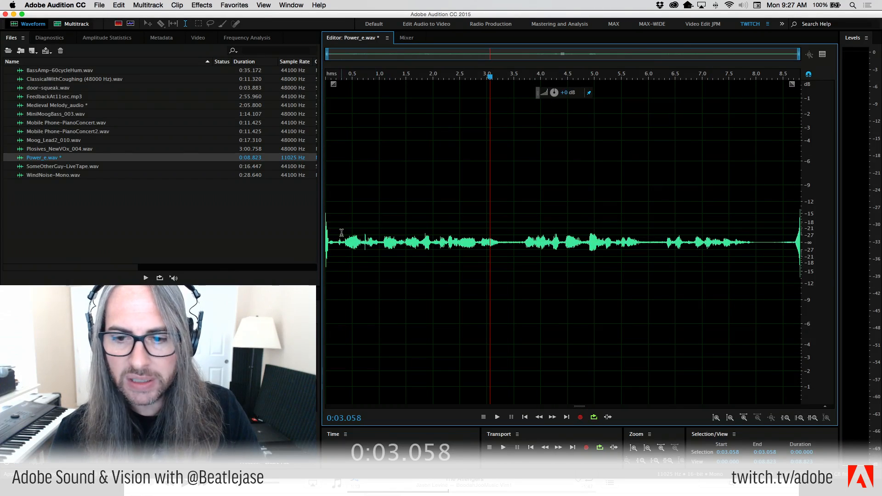
{"action": "left_click_drag", "start_coordinate": [341, 232], "coordinate": [764, 257]}
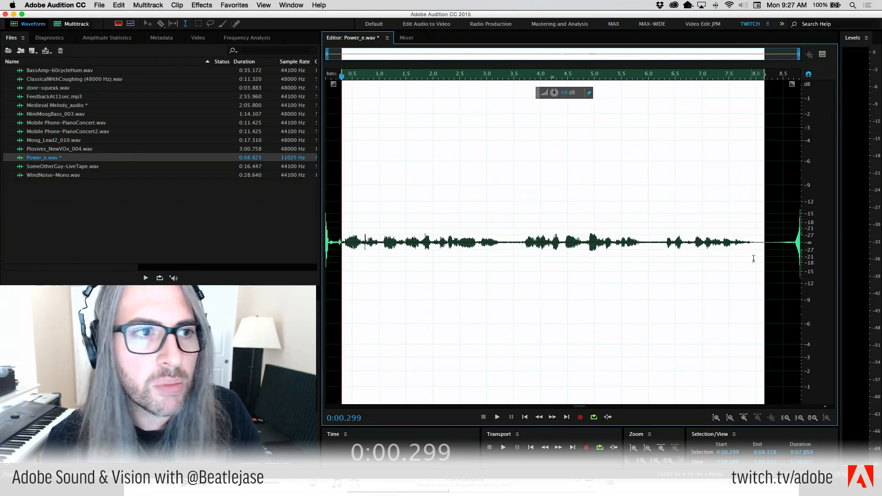
{"action": "left_click", "coordinate": [118, 24]}
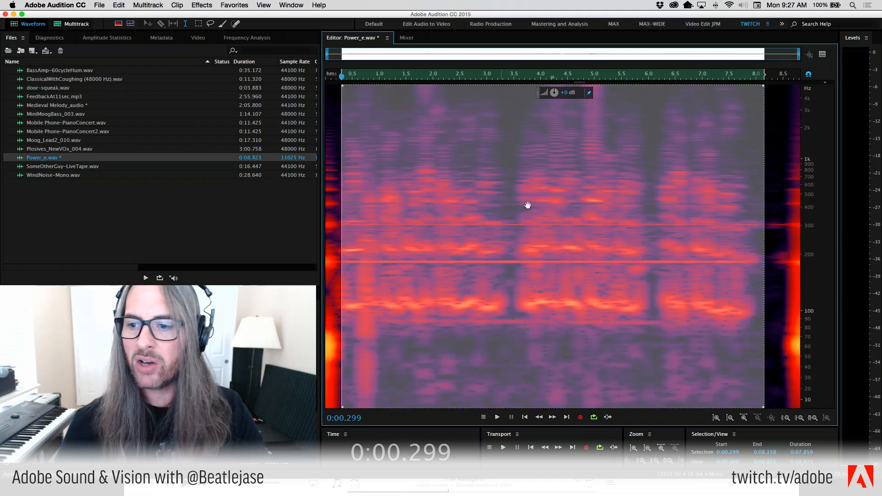
{"action": "left_click", "coordinate": [784, 245]}
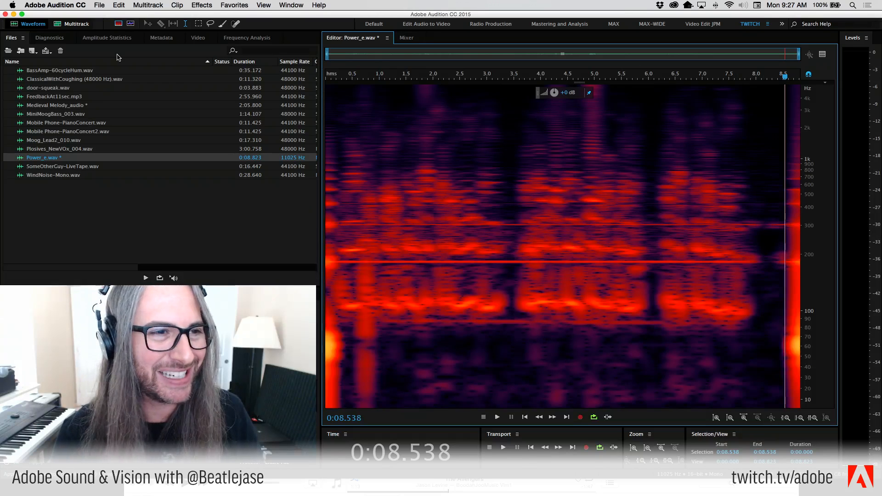
Delete the two remaining hum bands around 170–190 Hz and 300 Hz across the whole file with the Marquee Selection tool.
{"action": "left_click", "coordinate": [199, 24]}
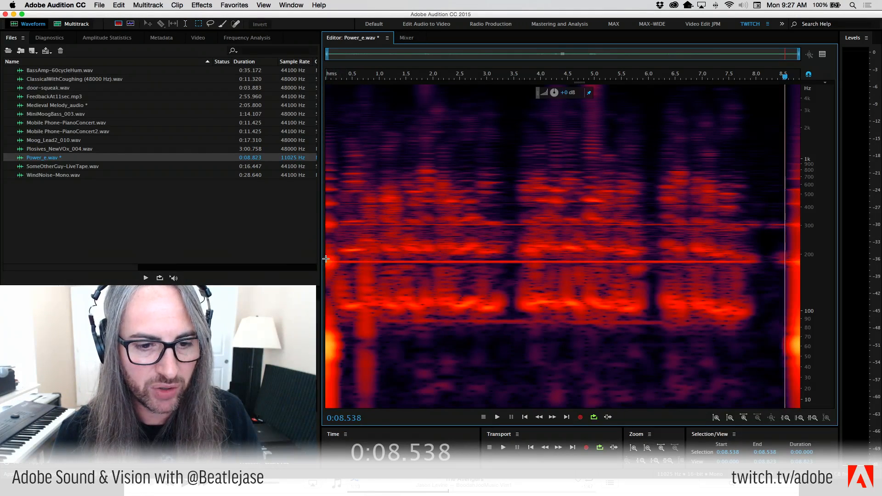
{"action": "left_click_drag", "start_coordinate": [326, 258], "coordinate": [823, 268]}
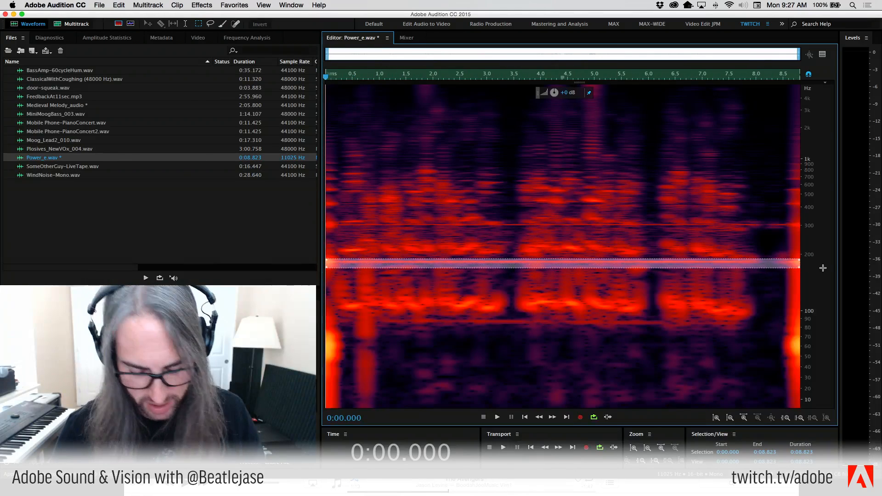
{"action": "key", "text": "Delete"}
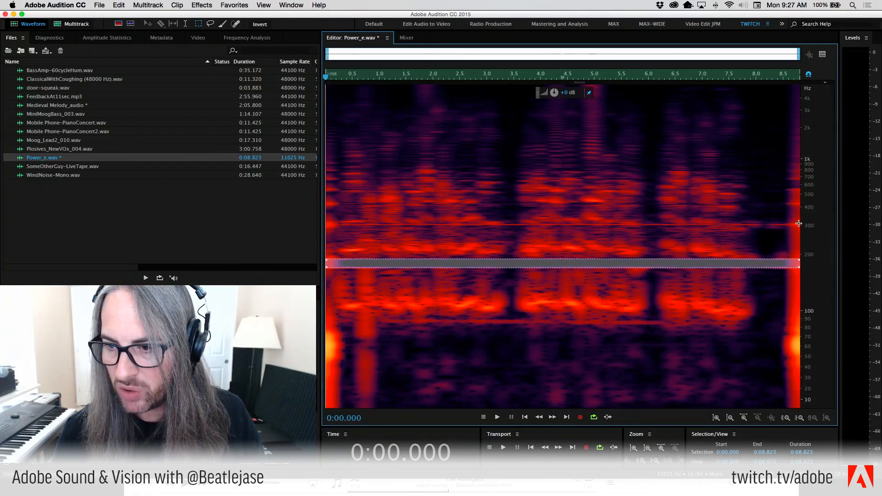
{"action": "left_click_drag", "start_coordinate": [798, 223], "coordinate": [294, 229]}
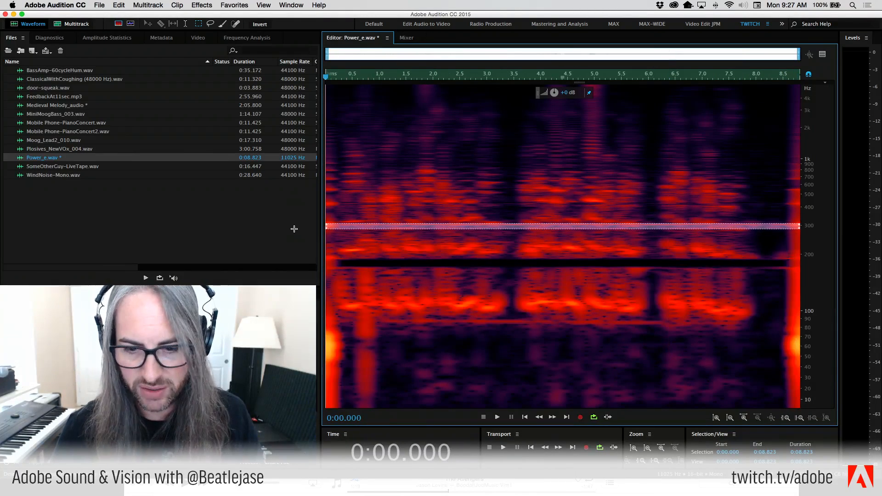
{"action": "key", "text": "Delete"}
Marquee-select and delete the leftover low band around 70–90 Hz, ending at about 7.85 s, and clear the selection.
{"action": "left_click_drag", "start_coordinate": [748, 320], "coordinate": [382, 338]}
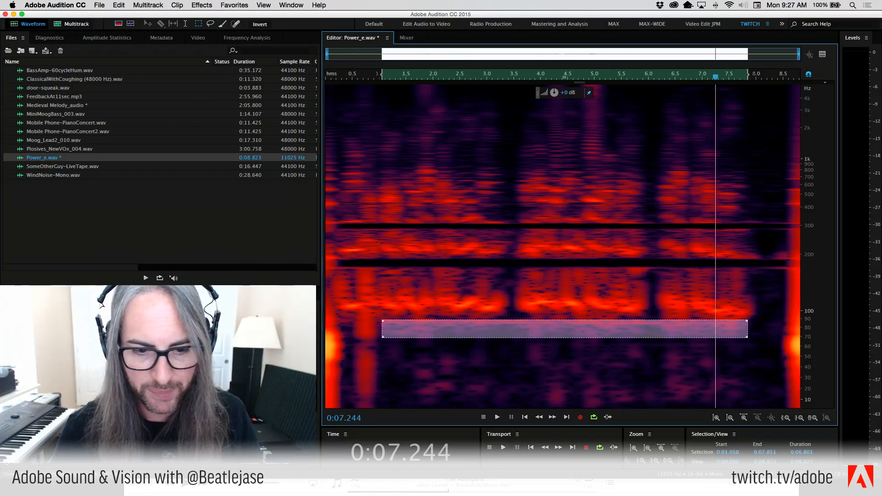
{"action": "key", "text": "Delete"}
{"action": "left_click", "coordinate": [534, 346]}
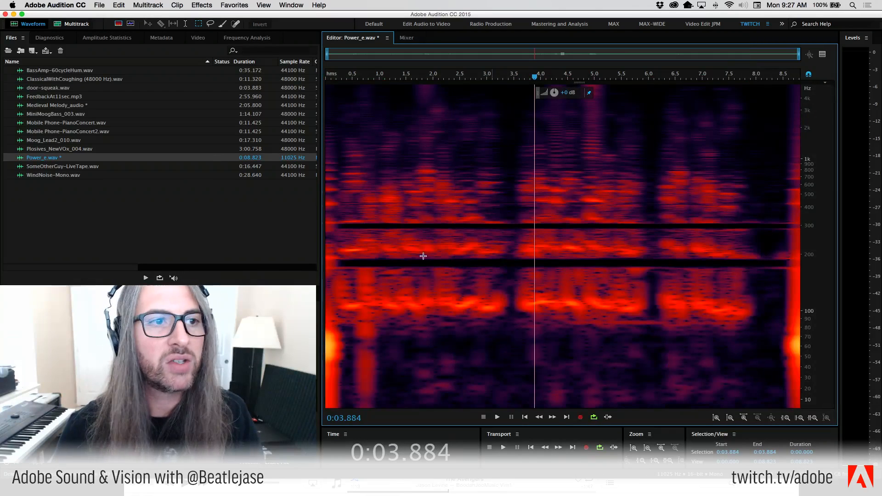
Select 0.299 to 8.292 s in the waveform display and raise the speech's gain.
{"action": "left_click", "coordinate": [118, 24]}
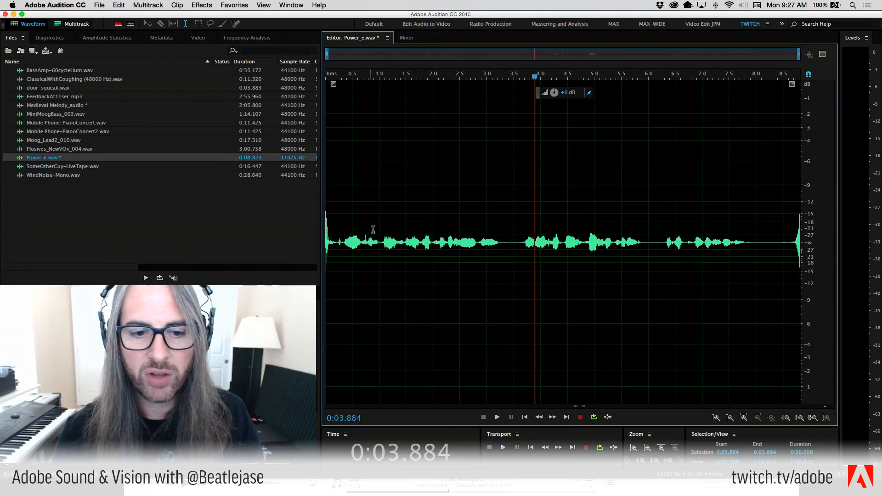
{"action": "left_click_drag", "start_coordinate": [342, 239], "coordinate": [771, 236]}
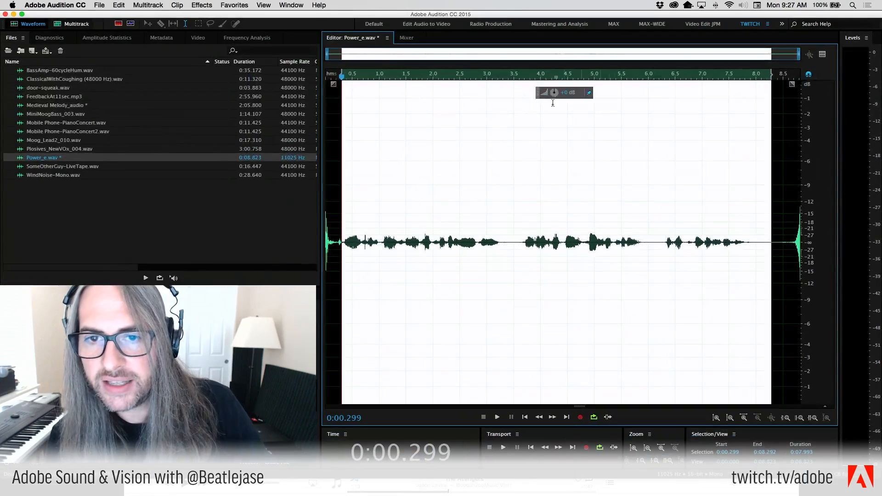
{"action": "left_click_drag", "start_coordinate": [553, 95], "coordinate": [563, 95]}
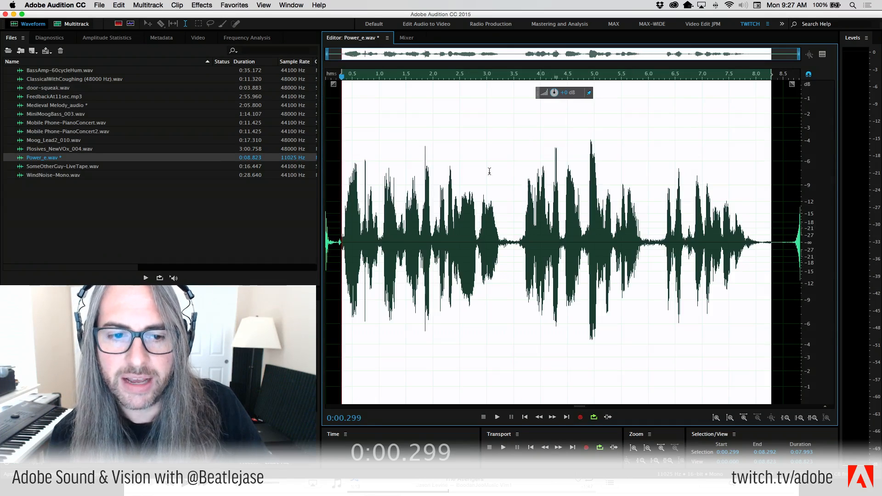
Play the boosted speech from 0.218 s to judge the cleaned result.
{"action": "left_click", "coordinate": [337, 171]}
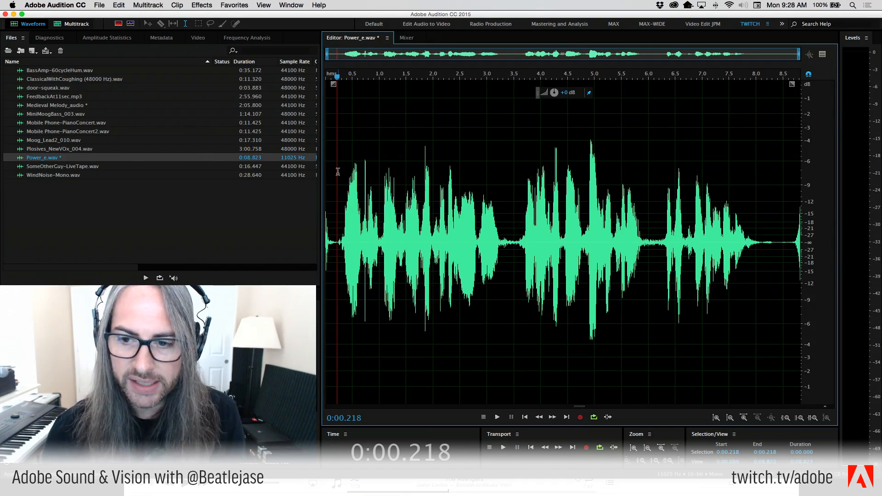
{"action": "key", "text": "space"}
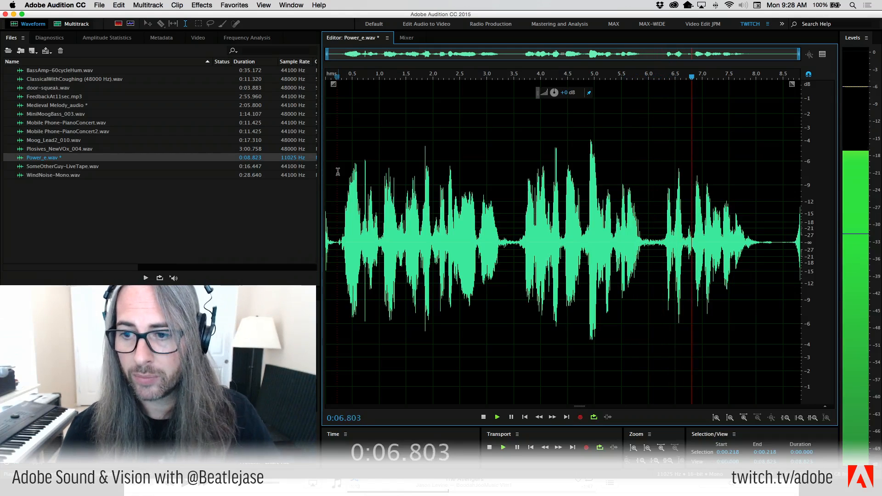
{"action": "key", "text": "space"}
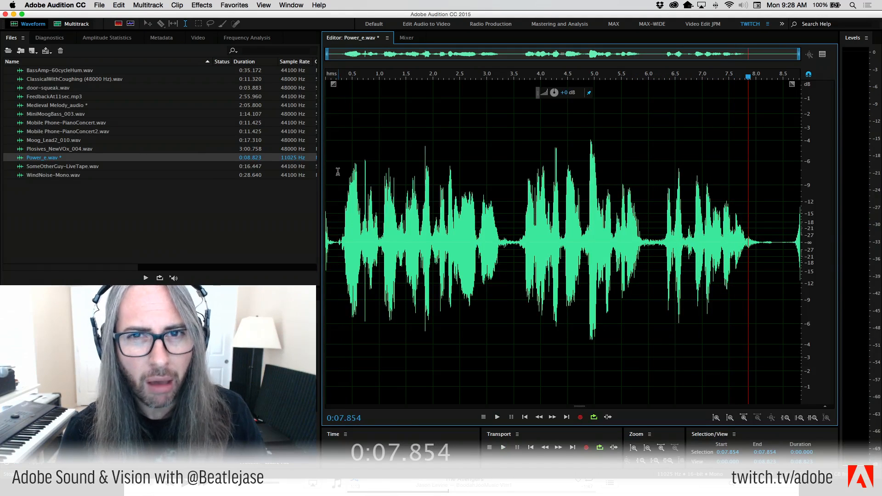
Undo the gain boost, band deletions and Noise Reduction, and play the hum-filled audio for comparison.
{"action": "key", "text": "super+z"}
{"action": "key", "text": "super+z"}
{"action": "key", "text": "super+z"}
{"action": "key", "text": "super+z"}
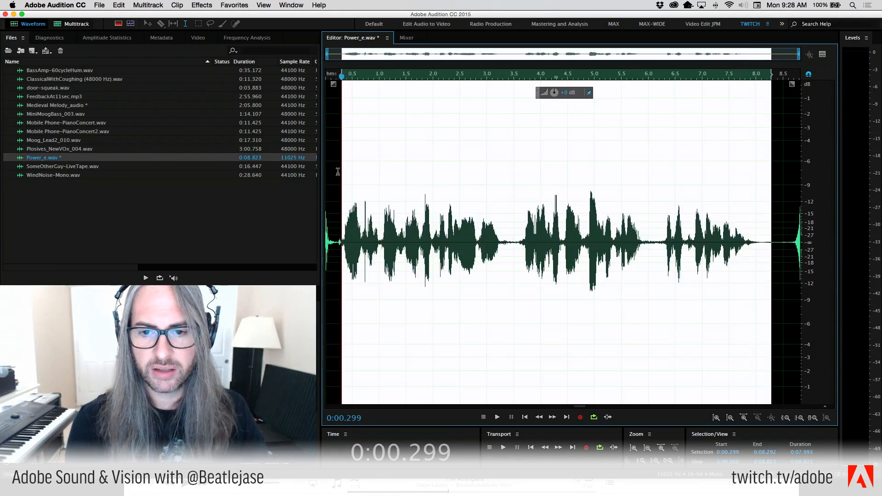
{"action": "key", "text": "super+z"}
{"action": "key", "text": "super+z"}
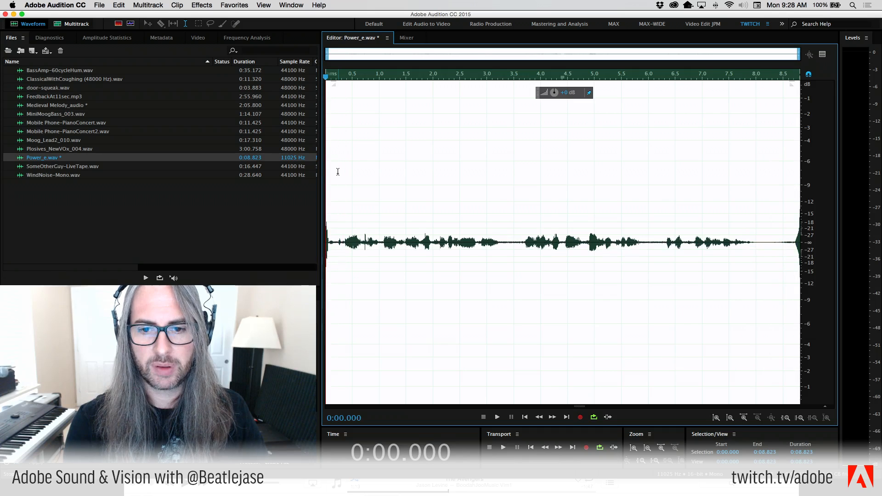
{"action": "key", "text": "space"}
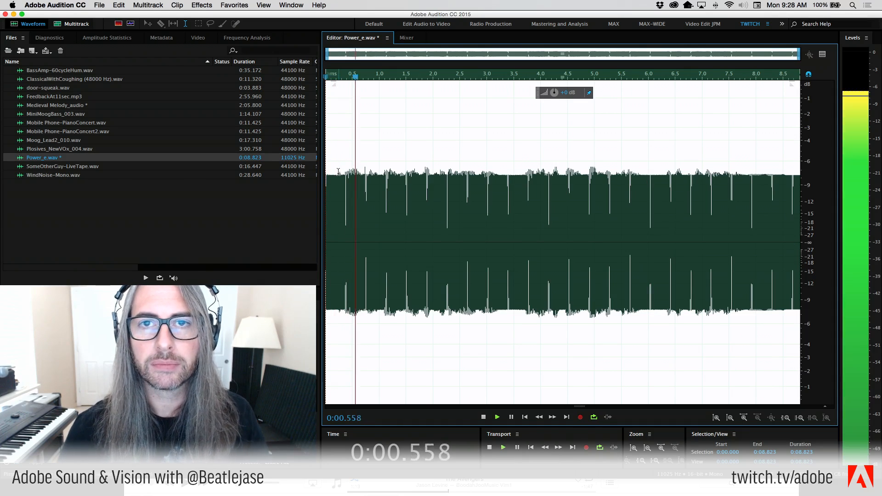
{"action": "key", "text": "space"}
Redo the Noise Reduction, band deletions and gain boost, and play the cleaned speech again.
{"action": "left_click", "coordinate": [117, 5]}
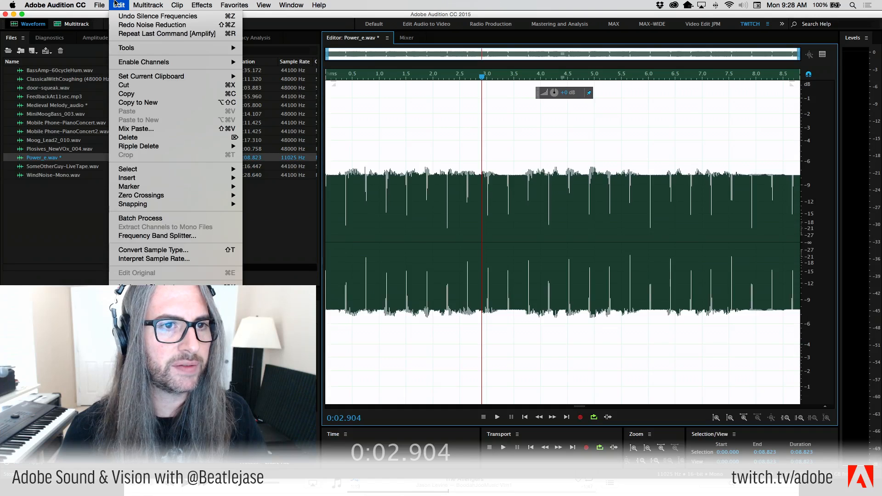
{"action": "left_click", "coordinate": [115, 4]}
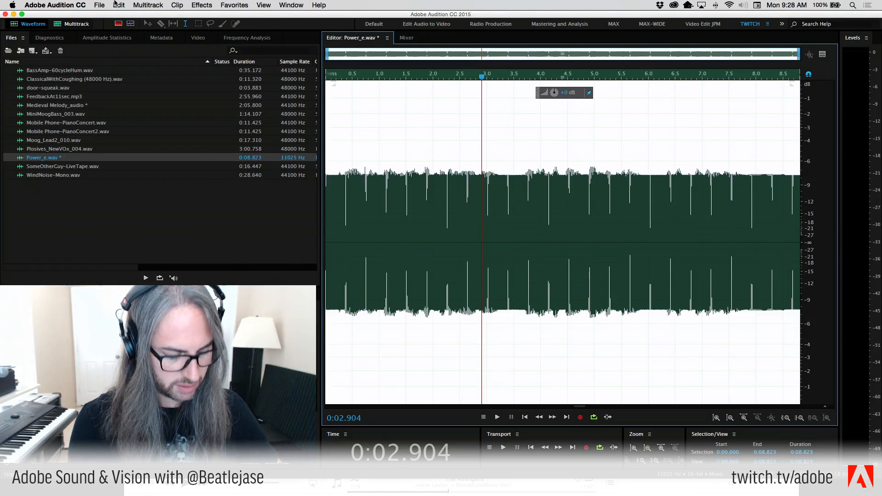
{"action": "key", "text": "super+shift+z"}
{"action": "key", "text": "super+shift+z"}
{"action": "key", "text": "super+shift+z"}
{"action": "key", "text": "super+shift+z"}
{"action": "key", "text": "super+shift+z"}
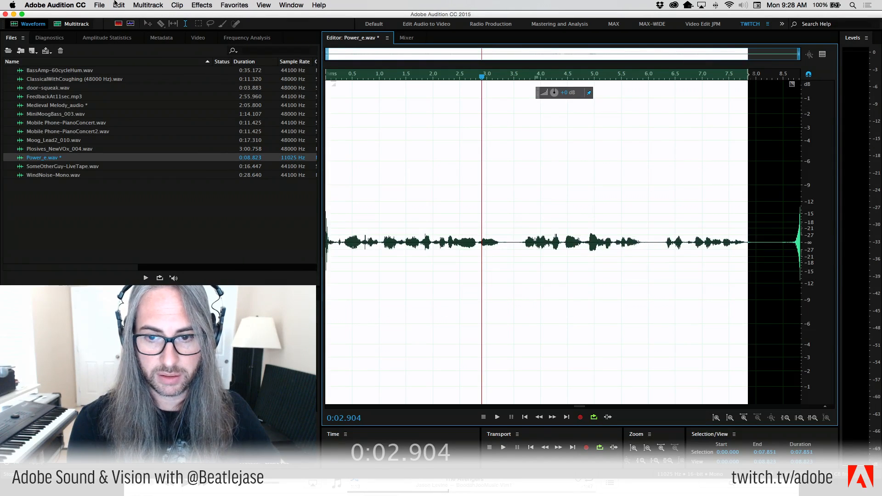
{"action": "key", "text": "super+shift+z"}
{"action": "key", "text": "space"}
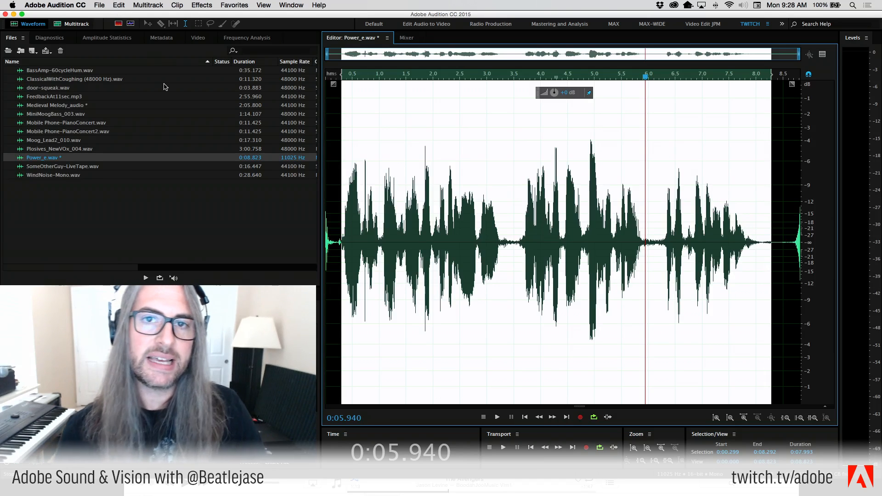
Clear the selection and switch to the spectral frequency display to examine the boosted speech.
{"action": "left_click", "coordinate": [410, 169]}
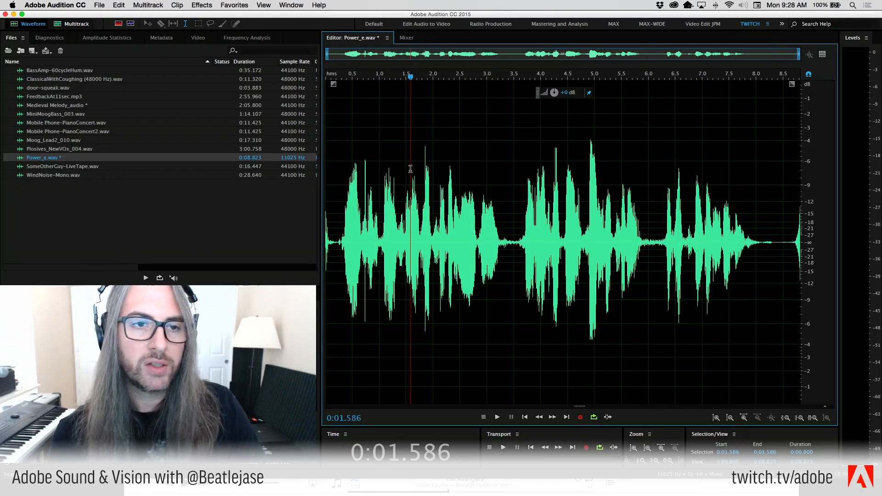
{"action": "left_click", "coordinate": [118, 24]}
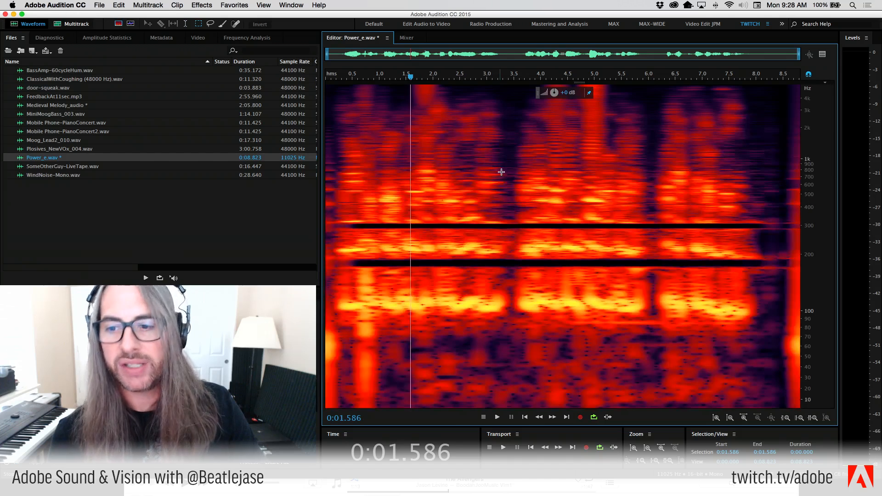
{"action": "left_click", "coordinate": [501, 172]}
{"action": "left_click", "coordinate": [527, 201]}
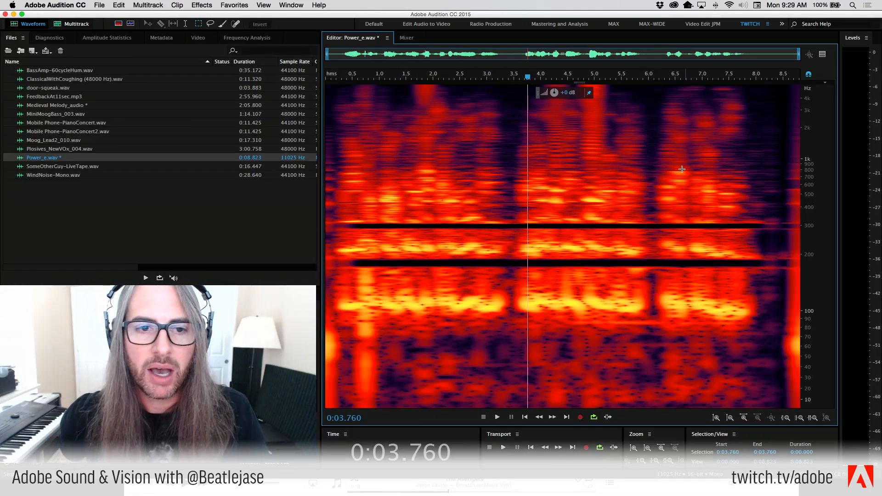
Marquee-select the first phrase and the second phrase from 3.267 to 6.101 s in turn, play the second one, and clear the selection.
{"action": "left_click_drag", "start_coordinate": [330, 96], "coordinate": [513, 326]}
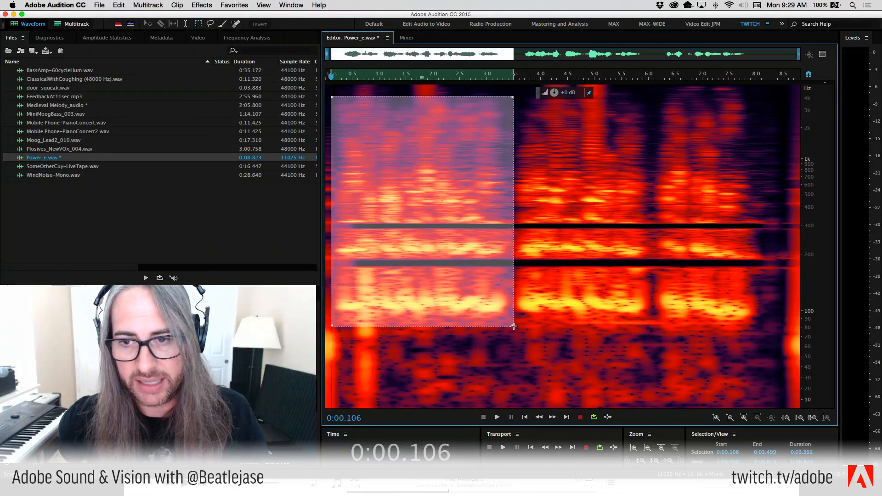
{"action": "left_click_drag", "start_coordinate": [653, 109], "coordinate": [500, 319]}
{"action": "key", "text": "space"}
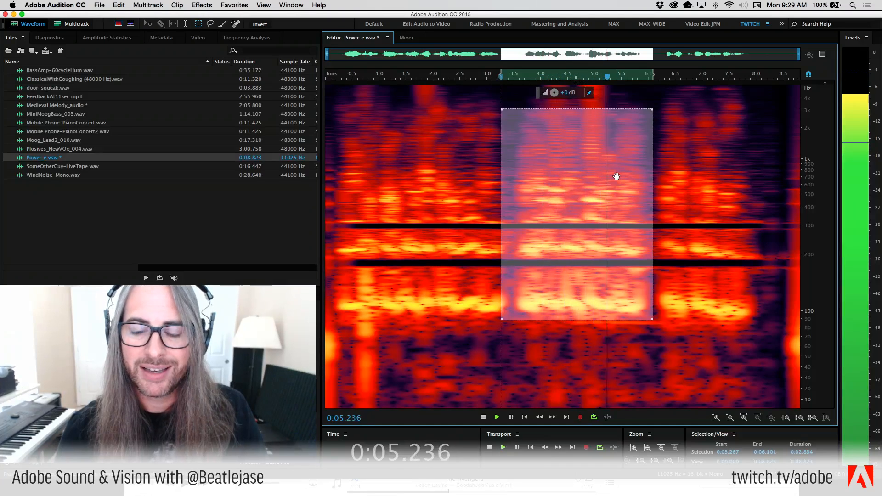
{"action": "key", "text": "space"}
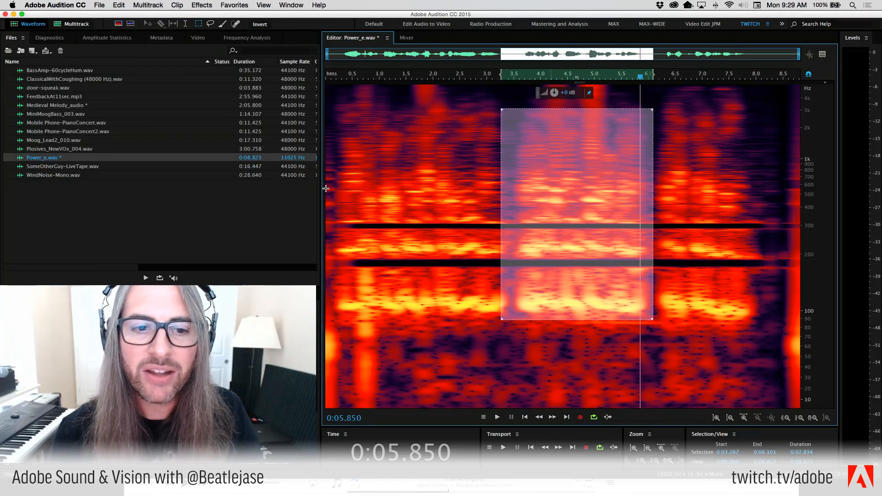
{"action": "left_click", "coordinate": [383, 208]}
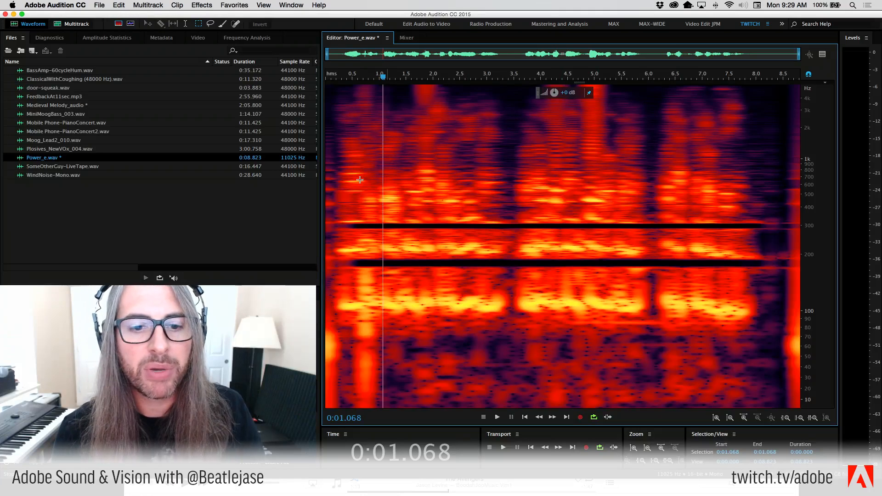
{"action": "left_click_drag", "start_coordinate": [359, 219], "coordinate": [196, 271]}
{"action": "key", "text": "Delete"}
{"action": "key", "text": "Delete"}
{"action": "left_click", "coordinate": [418, 294]}
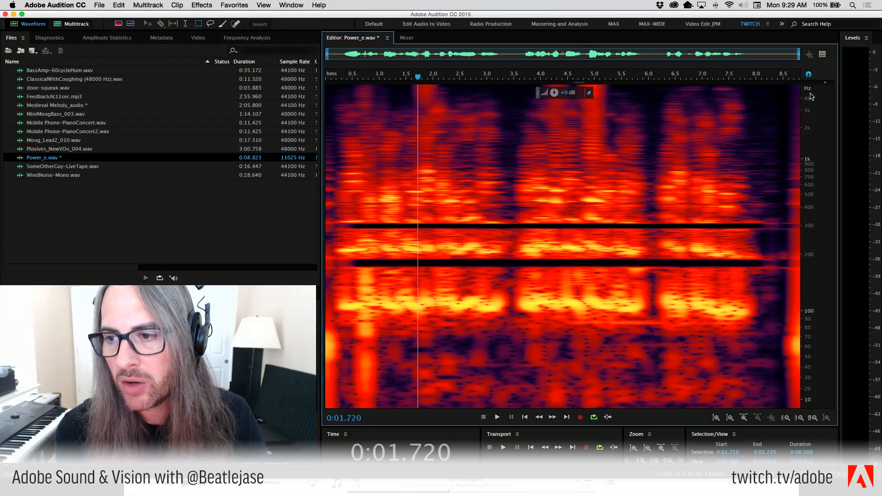
Marquee-select and delete the narrow harmonic bands around 1 kHz, 820 Hz and 1.3–1.4 kHz along nearly the whole file.
{"action": "left_click_drag", "start_coordinate": [811, 96], "coordinate": [807, 265]}
{"action": "left_click_drag", "start_coordinate": [336, 207], "coordinate": [101, 228]}
{"action": "key", "text": "Delete"}
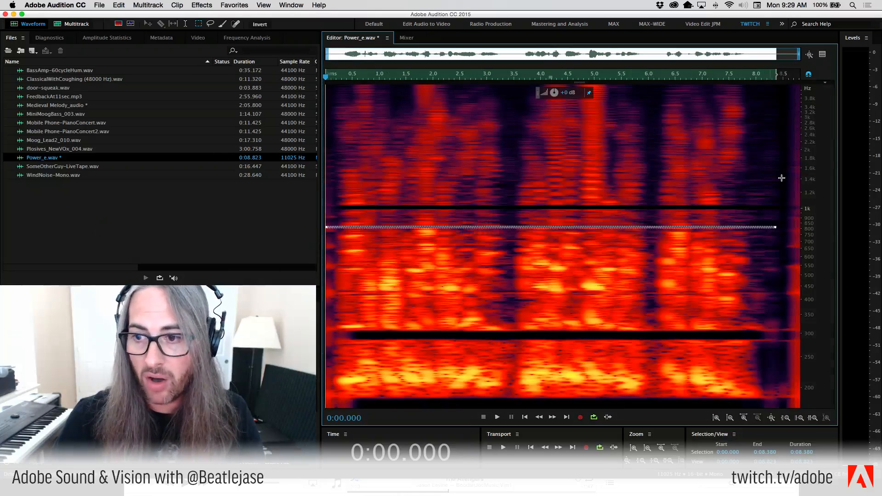
{"action": "left_click_drag", "start_coordinate": [780, 179], "coordinate": [169, 183]}
{"action": "key", "text": "Delete"}
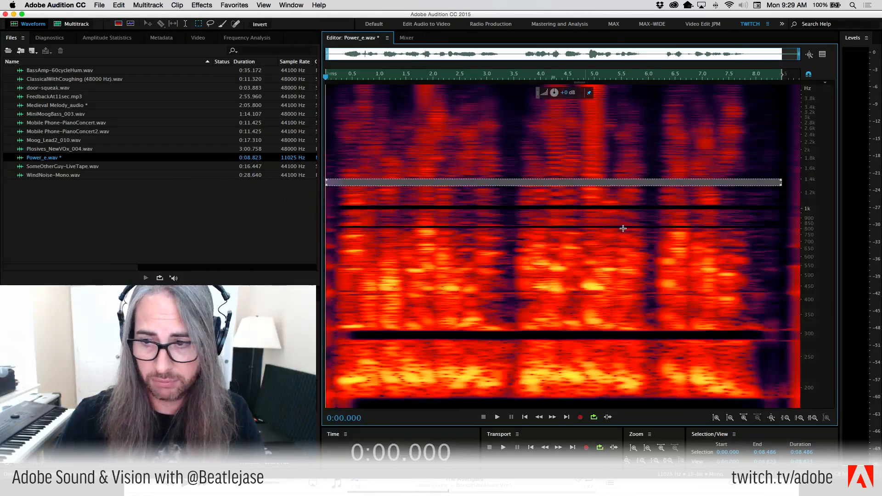
Marquee-select and delete the narrow harmonic bands around 720 Hz and 550–600 Hz along nearly the whole file, and clear the selection.
{"action": "left_click_drag", "start_coordinate": [766, 239], "coordinate": [223, 237]}
{"action": "key", "text": "Delete"}
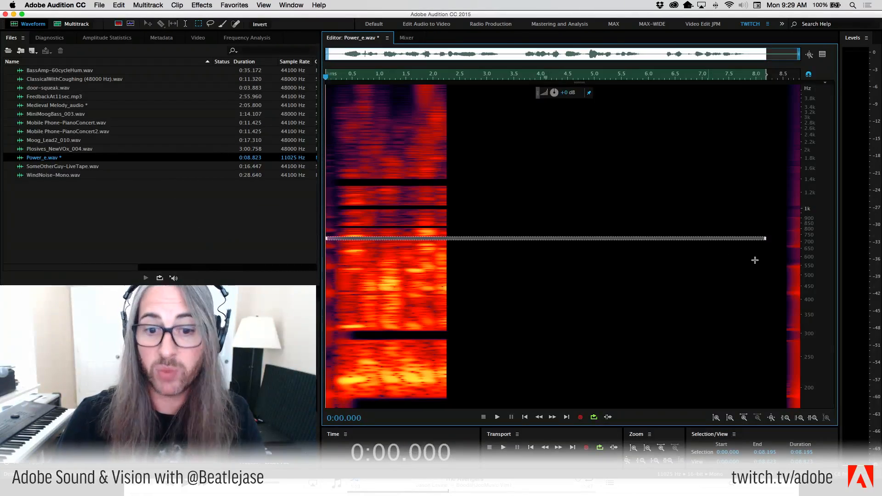
{"action": "left_click_drag", "start_coordinate": [768, 260], "coordinate": [86, 266]}
{"action": "key", "text": "Delete"}
{"action": "left_click", "coordinate": [418, 306]}
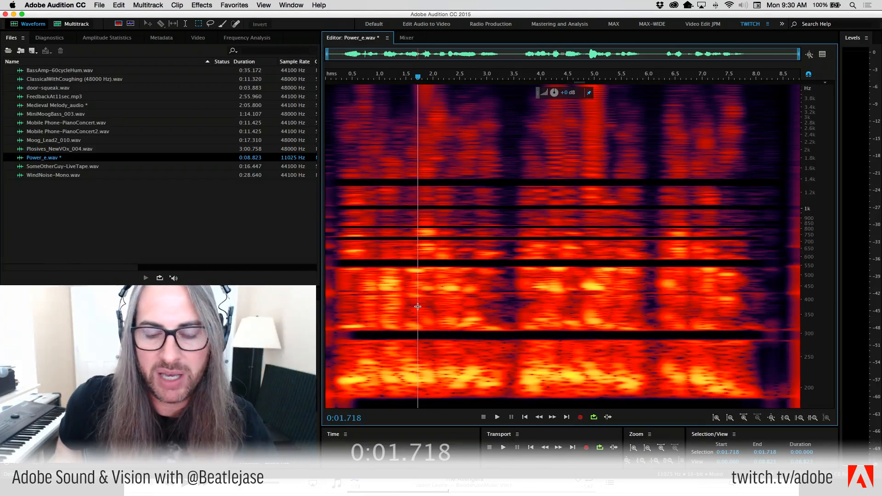
Play the second phrase from 3.441 s to check the speech, and return the playhead to 1.939 s.
{"action": "left_click", "coordinate": [510, 166]}
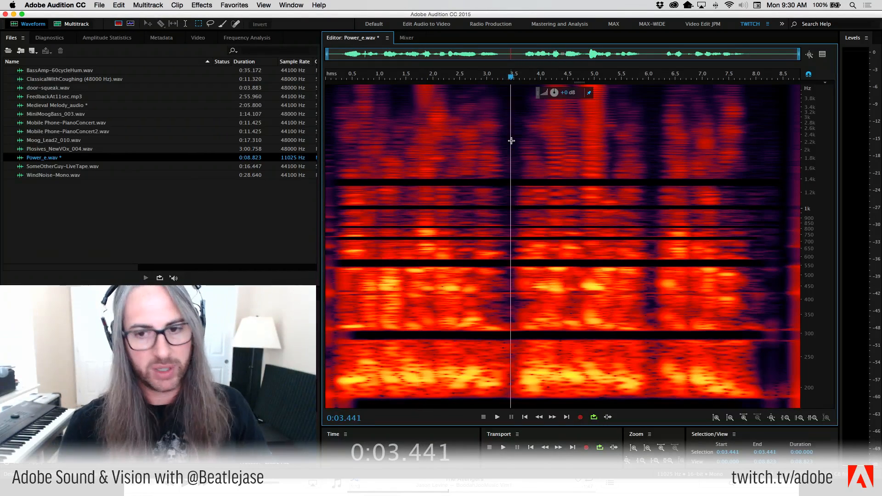
{"action": "key", "text": "space"}
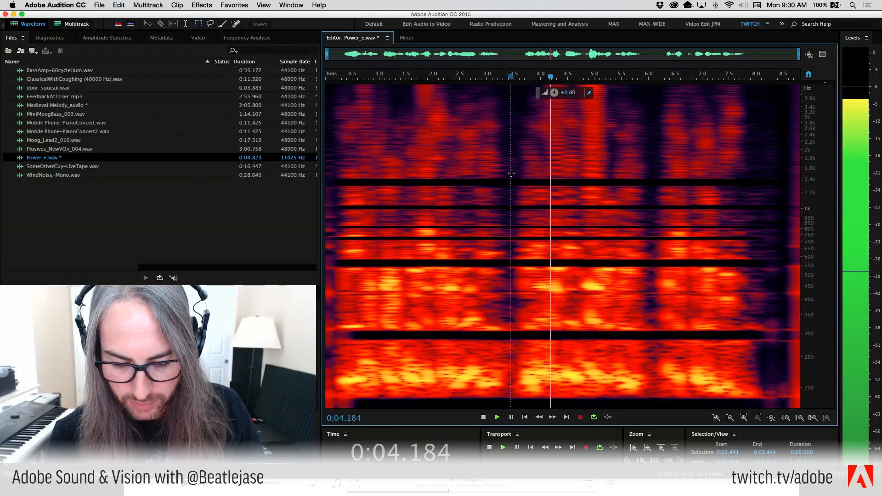
{"action": "key", "text": "space"}
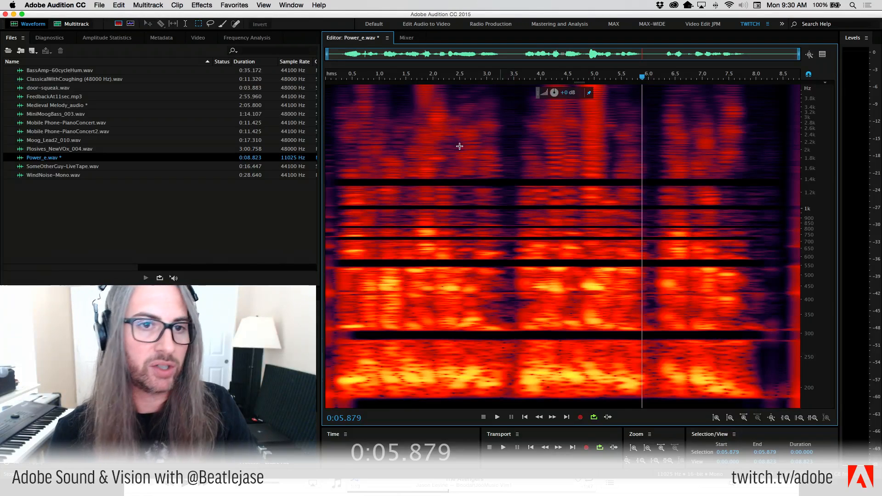
{"action": "left_click", "coordinate": [430, 133]}
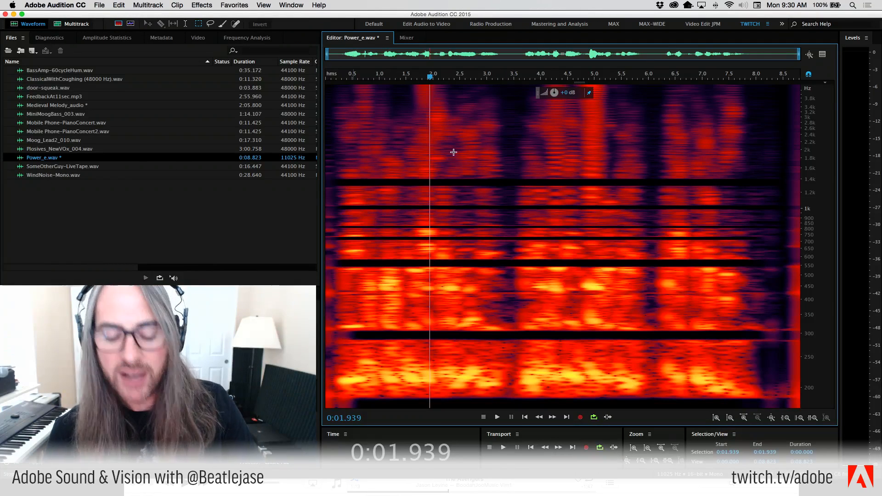
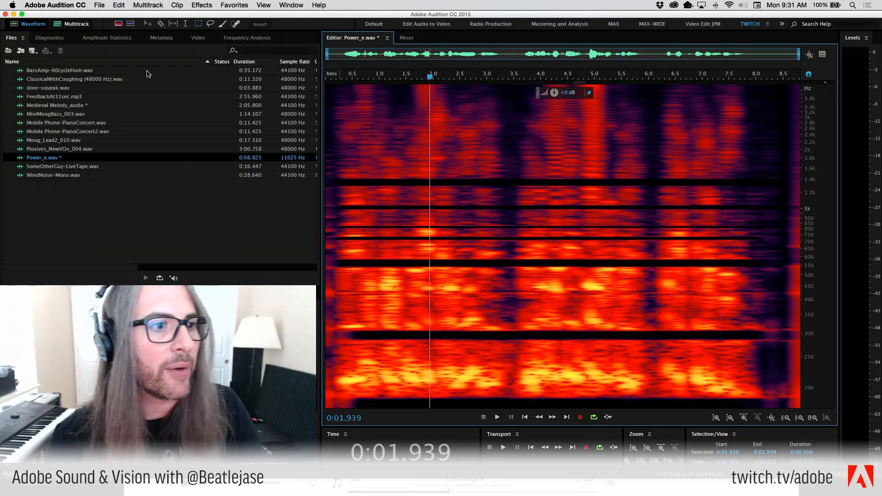
Open Plosives_NewVOx_004.wav and show its spectrogram from about 35 to 42 s.
{"action": "double_click", "coordinate": [28, 149]}
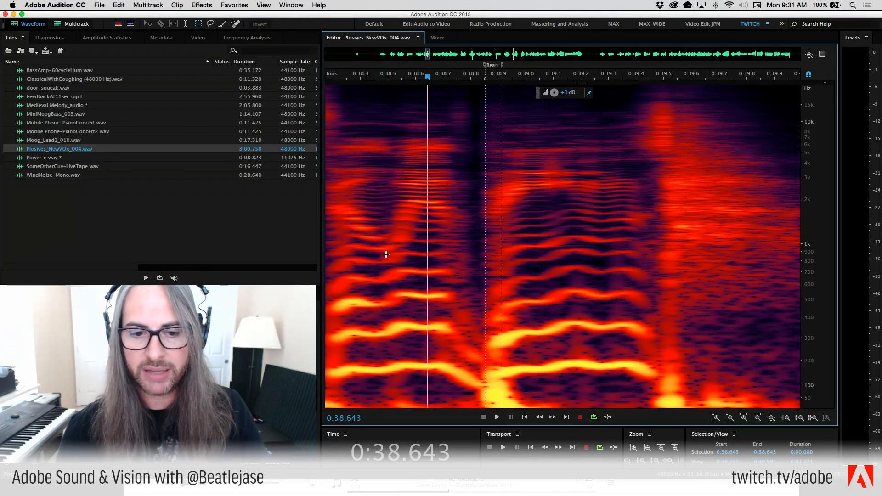
{"action": "scroll", "coordinate": [439, 269], "scroll_direction": "left", "scroll_amount": 5}
{"action": "scroll", "coordinate": [439, 269], "scroll_direction": "down", "scroll_amount": 1}
{"action": "scroll", "coordinate": [439, 268], "scroll_direction": "down", "scroll_amount": 1}
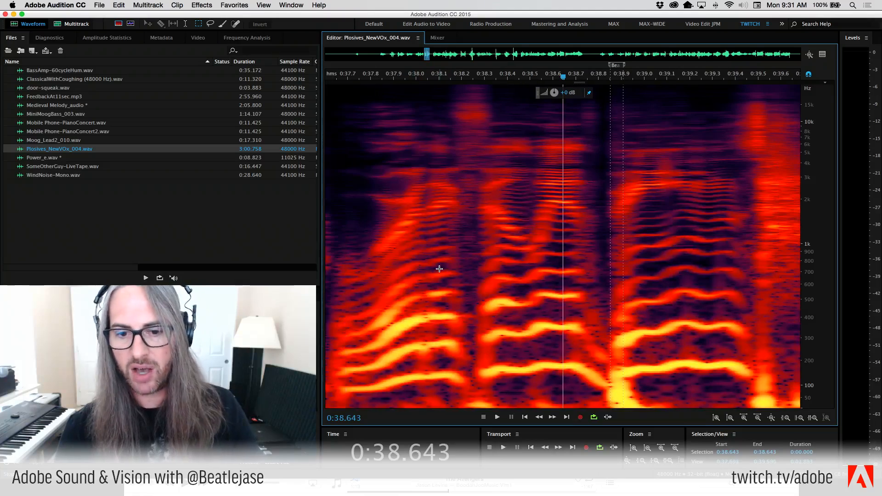
{"action": "scroll", "coordinate": [362, 231], "scroll_direction": "down", "scroll_amount": 3}
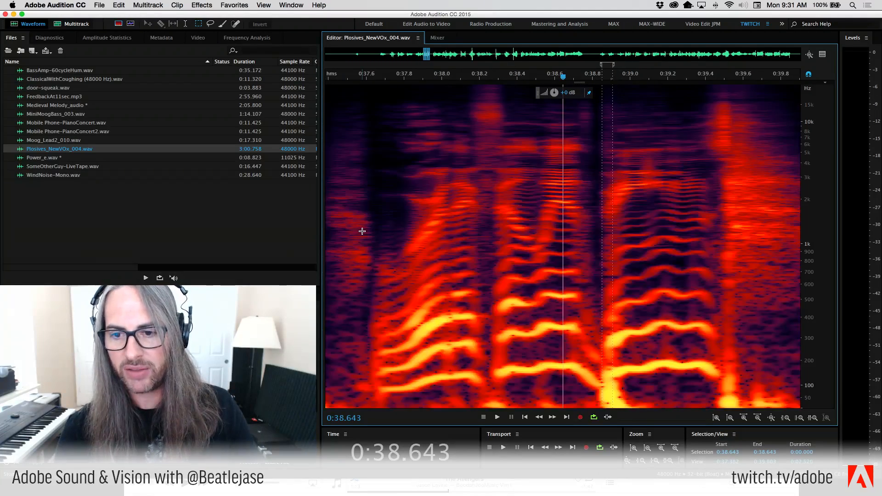
{"action": "scroll", "coordinate": [362, 231], "scroll_direction": "down", "scroll_amount": 4}
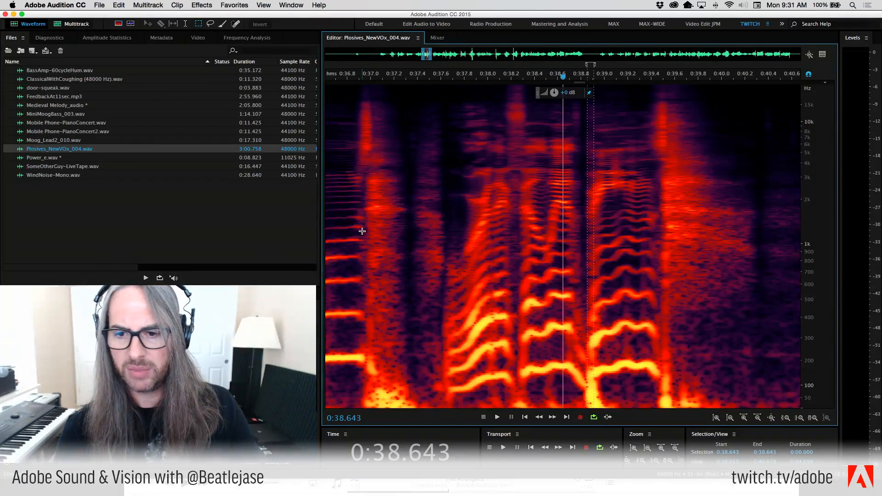
{"action": "scroll", "coordinate": [362, 231], "scroll_direction": "down", "scroll_amount": 4}
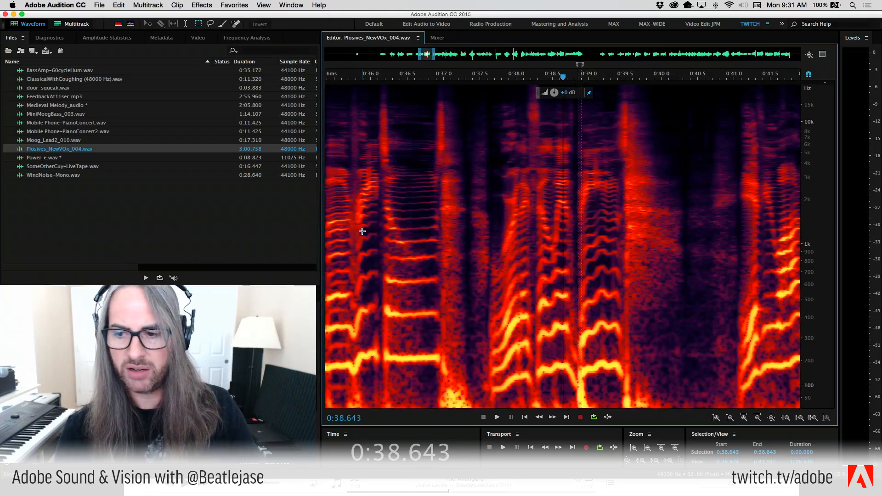
{"action": "scroll", "coordinate": [362, 231], "scroll_direction": "down", "scroll_amount": 1}
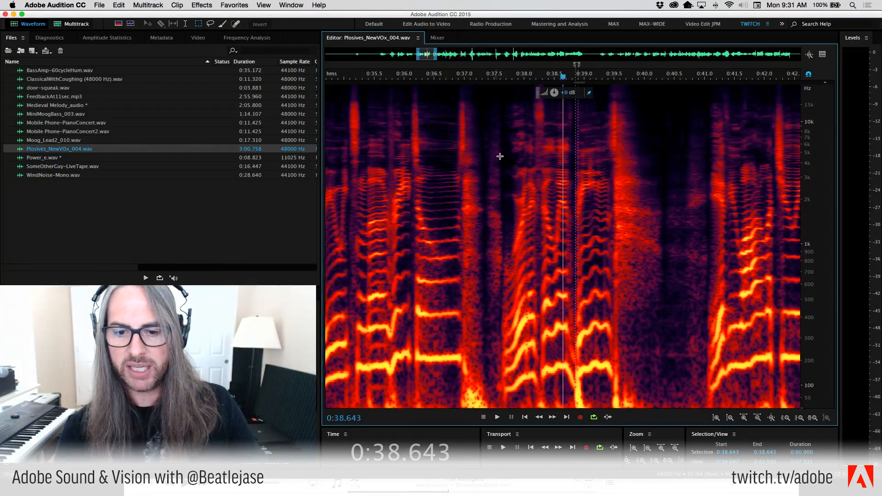
Marquee-select the sung note from 37.602 to 38.333 s, play it, and clear the selection.
{"action": "left_click_drag", "start_coordinate": [500, 156], "coordinate": [543, 427]}
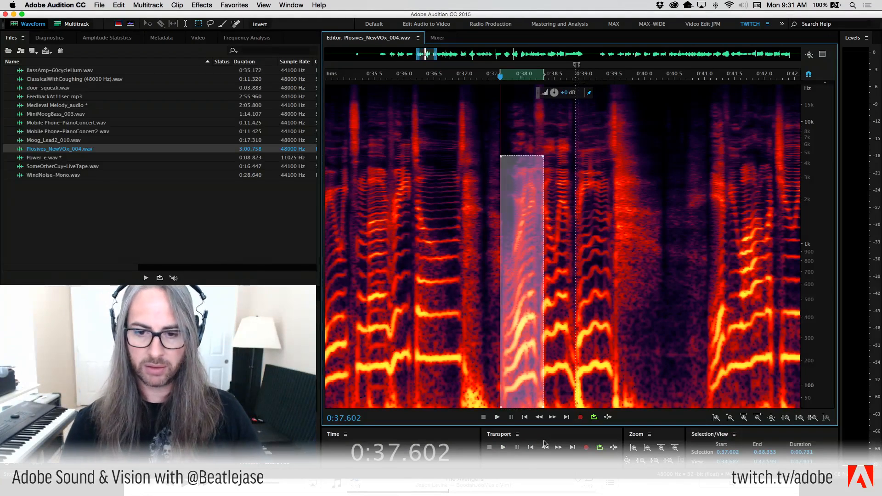
{"action": "key", "text": "space"}
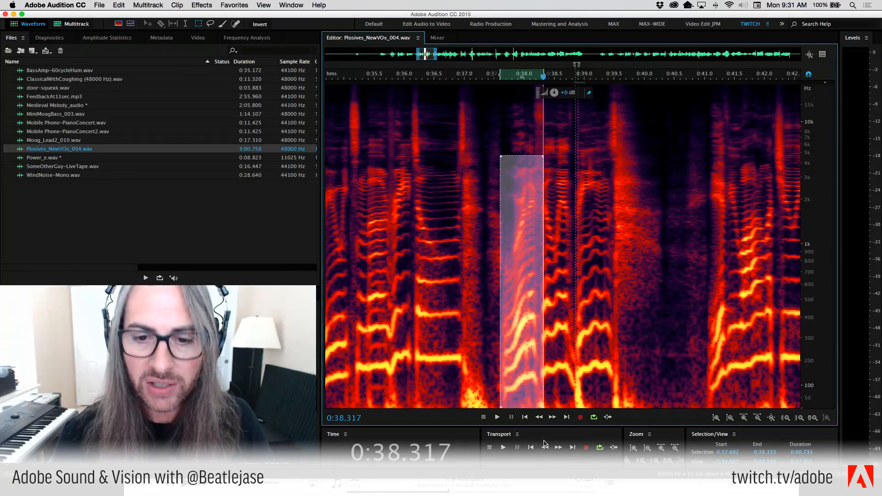
{"action": "left_click", "coordinate": [464, 266]}
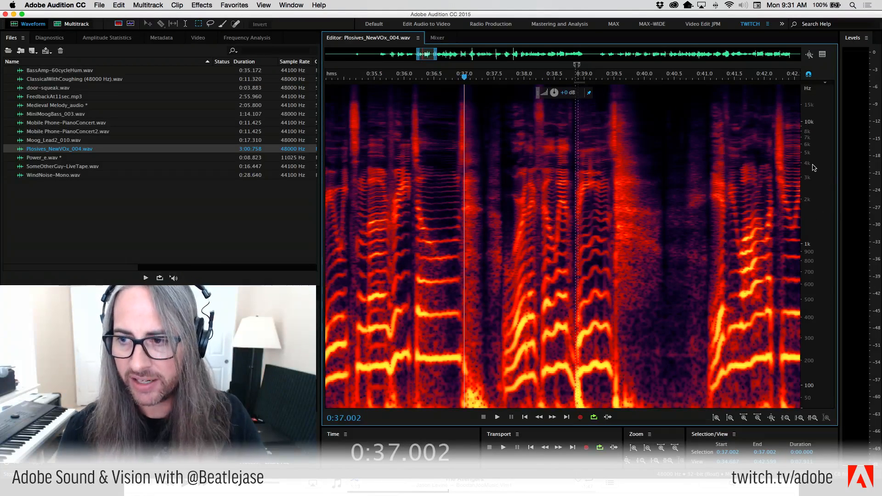
Show the frequency scale in notes, and marquee-select and play the vibrato note from 49.334 to 50.690 s.
{"action": "right_click", "coordinate": [813, 127]}
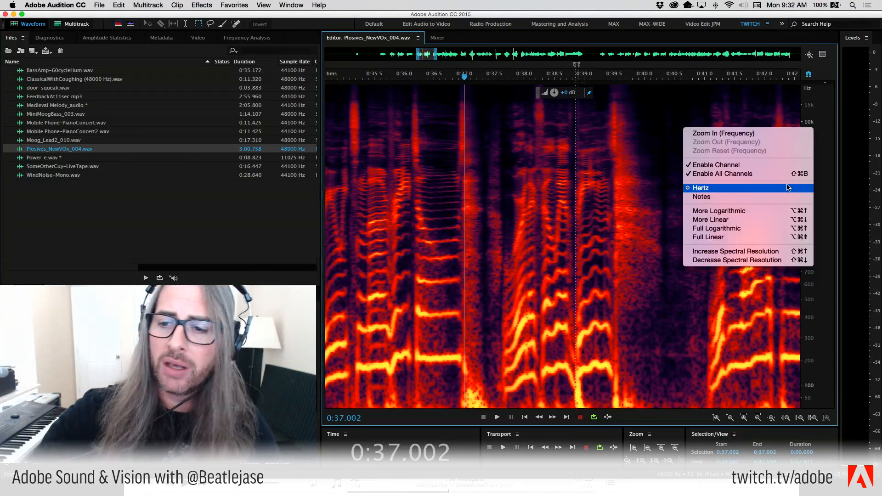
{"action": "left_click", "coordinate": [783, 198]}
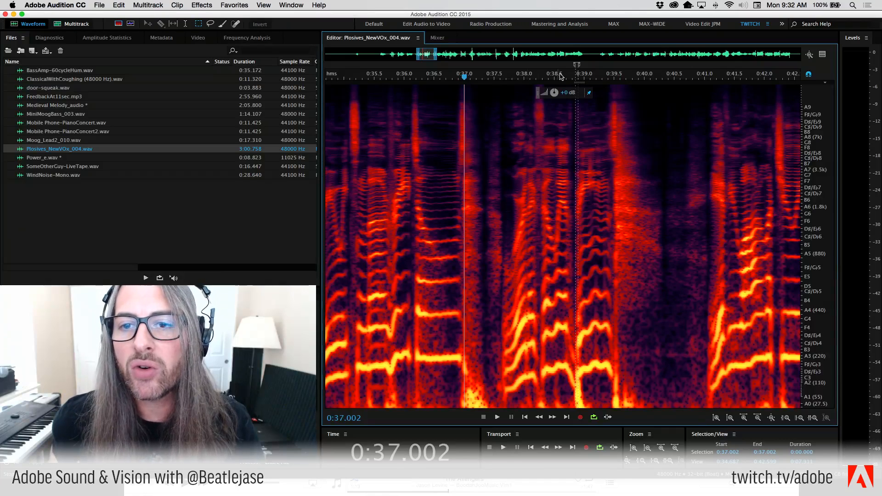
{"action": "left_click_drag", "start_coordinate": [539, 76], "coordinate": [690, 76]}
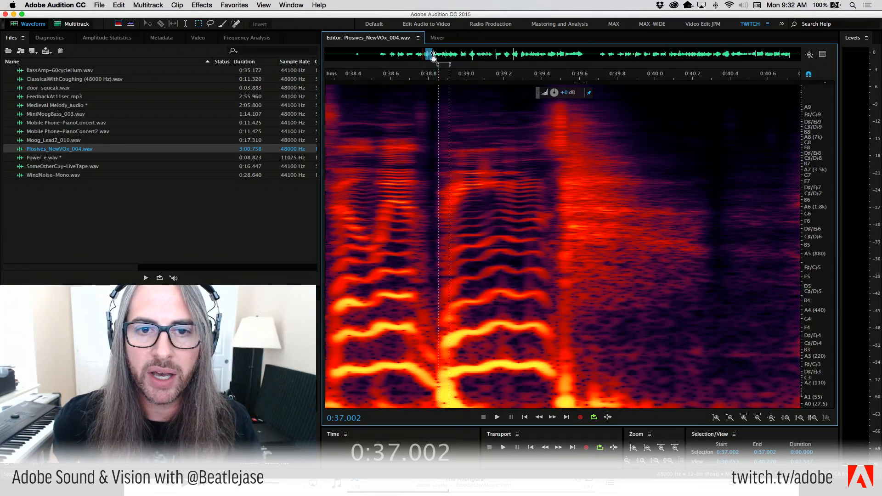
{"action": "left_click_drag", "start_coordinate": [431, 54], "coordinate": [452, 55]}
{"action": "left_click_drag", "start_coordinate": [610, 159], "coordinate": [706, 387]}
{"action": "key", "text": "space"}
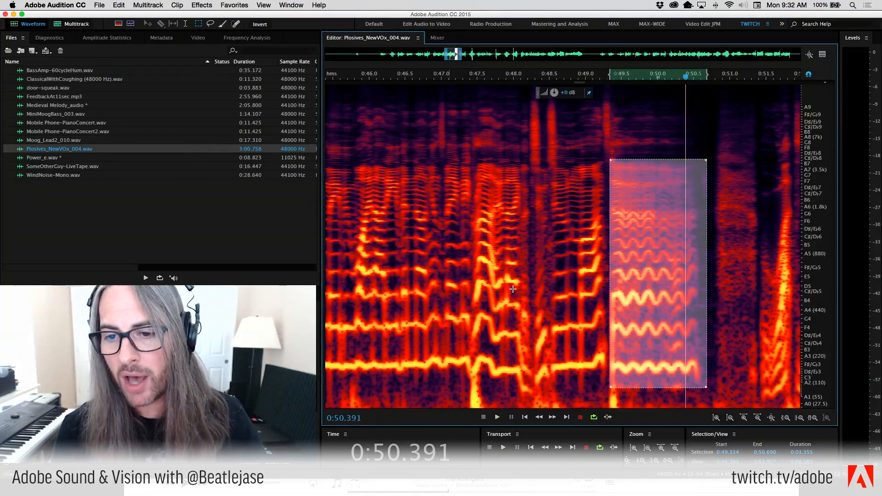
Marquee-select the vibrato's harmonic around F4, the whole vibrato note from 49.300 to 50.630 s in turn, and clear the selection.
{"action": "left_click", "coordinate": [533, 271]}
{"action": "left_click_drag", "start_coordinate": [617, 317], "coordinate": [661, 342]}
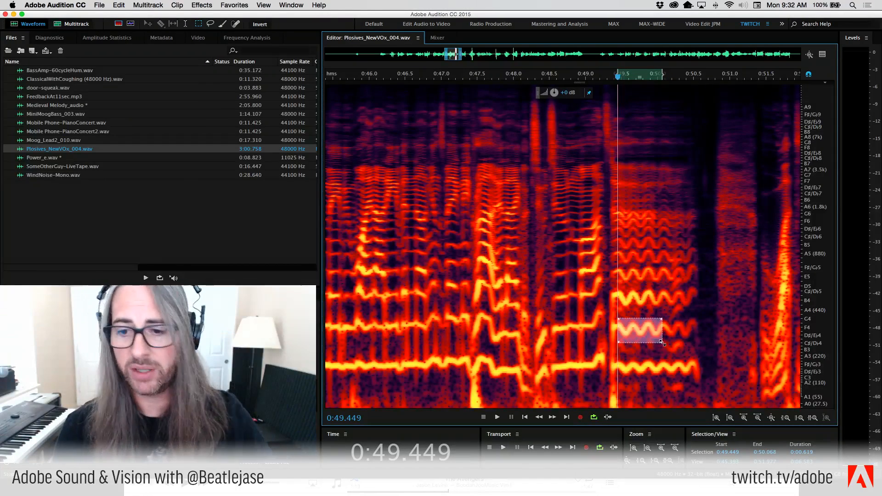
{"action": "left_click", "coordinate": [672, 244]}
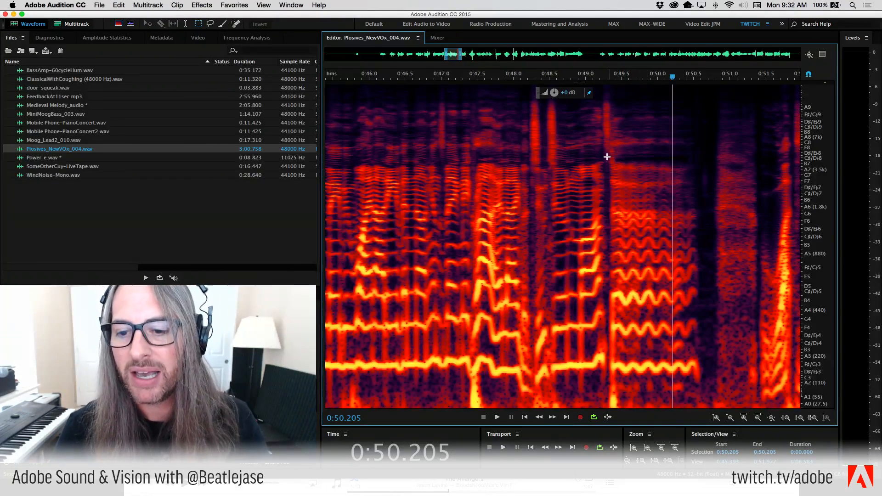
{"action": "left_click_drag", "start_coordinate": [607, 158], "coordinate": [703, 375]}
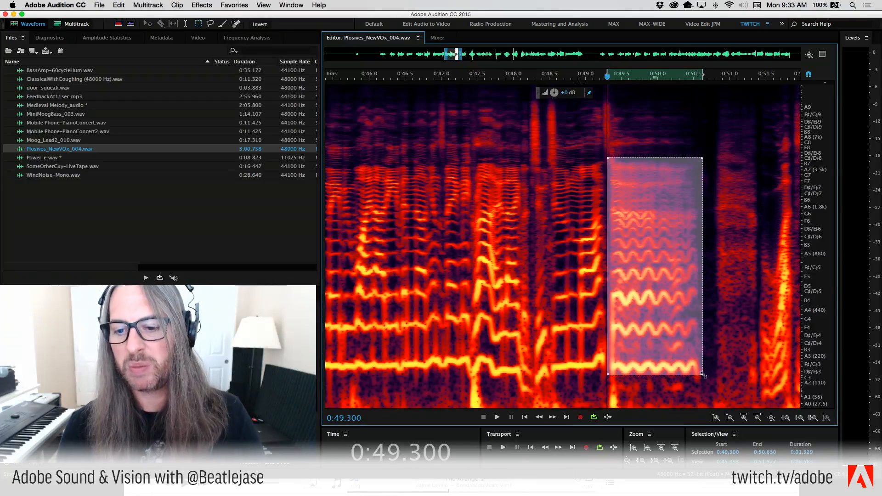
{"action": "left_click_drag", "start_coordinate": [620, 357], "coordinate": [615, 357]}
{"action": "left_click", "coordinate": [578, 357]}
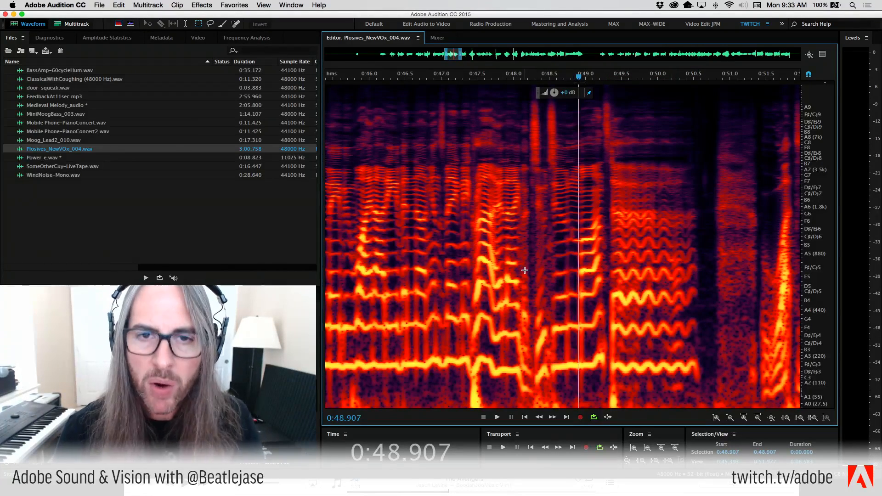
Hide the spectral frequency display and examine the waveform around the marked plosive at 38.9 s.
{"action": "left_click", "coordinate": [116, 24]}
{"action": "key", "text": "backslash"}
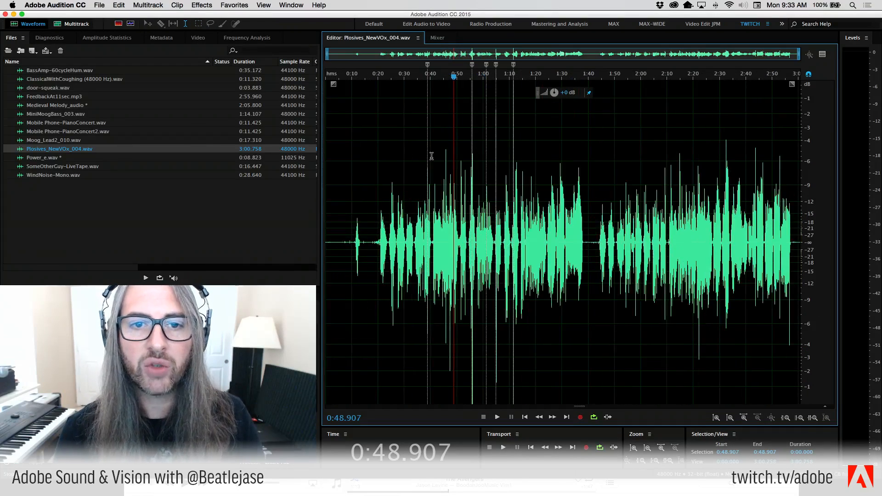
{"action": "scroll", "coordinate": [427, 79], "scroll_direction": "up", "scroll_amount": 5}
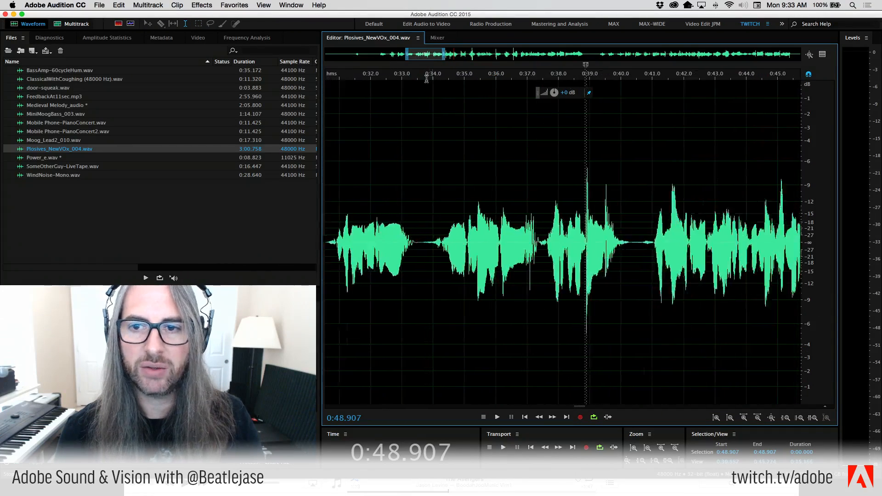
{"action": "scroll", "coordinate": [427, 79], "scroll_direction": "down", "scroll_amount": 5}
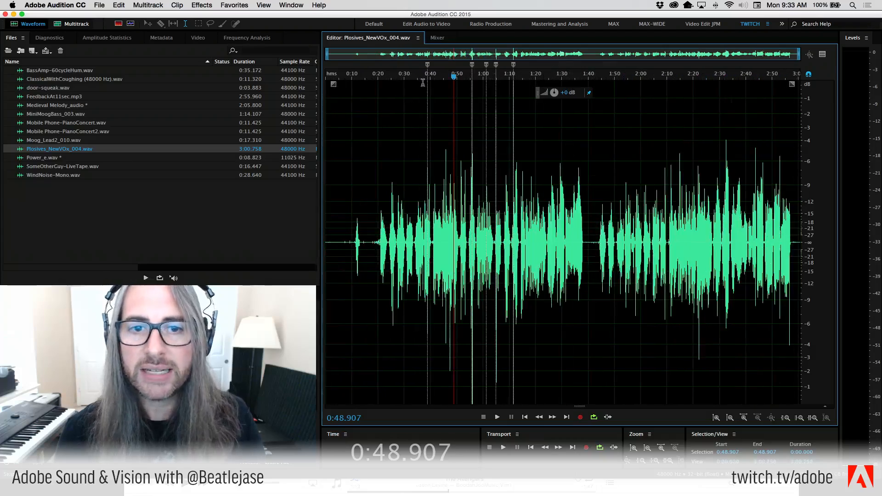
{"action": "scroll", "coordinate": [423, 75], "scroll_direction": "up", "scroll_amount": 8}
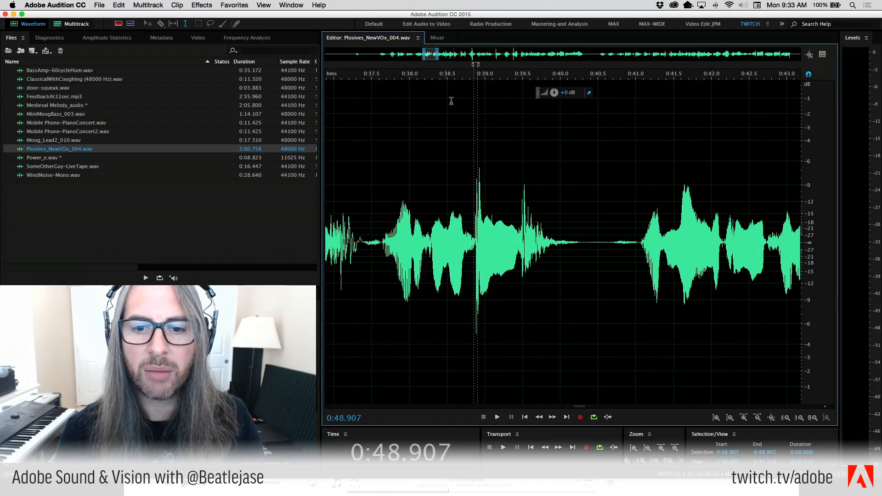
{"action": "scroll", "coordinate": [475, 79], "scroll_direction": "up", "scroll_amount": 3}
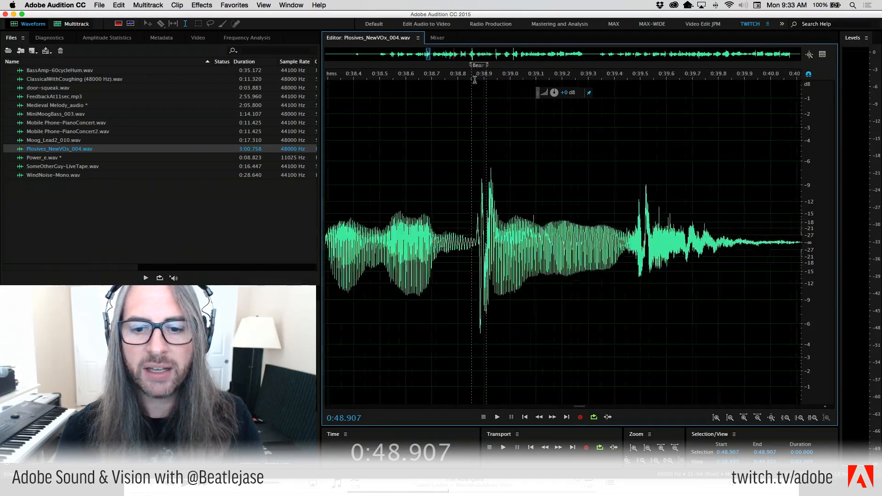
{"action": "scroll", "coordinate": [473, 73], "scroll_direction": "down", "scroll_amount": 3}
Play the phrase with the marked plosive from 37.640 s and again from 38.745 s, and return the playhead to 37.474 s.
{"action": "left_click", "coordinate": [350, 200]}
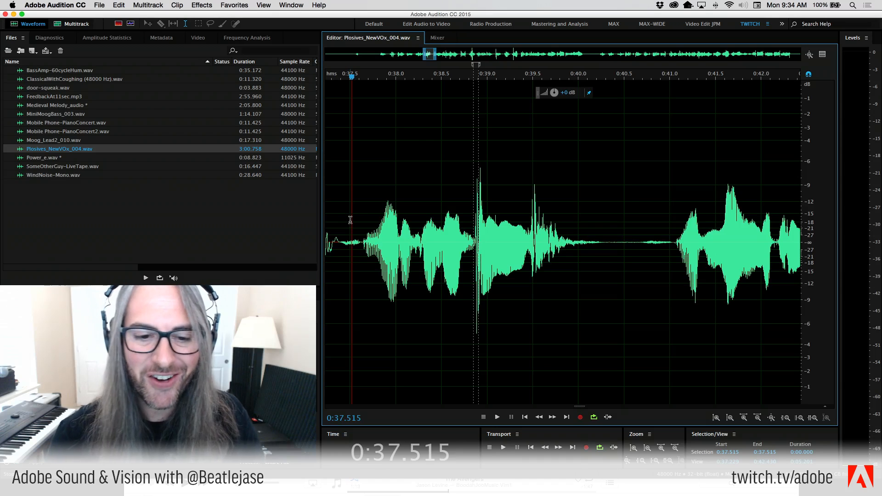
{"action": "left_click", "coordinate": [362, 198]}
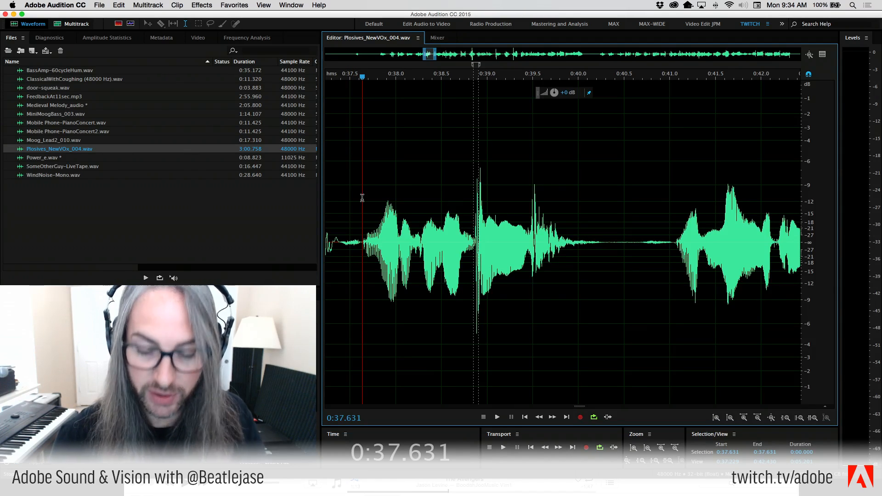
{"action": "left_click", "coordinate": [362, 199]}
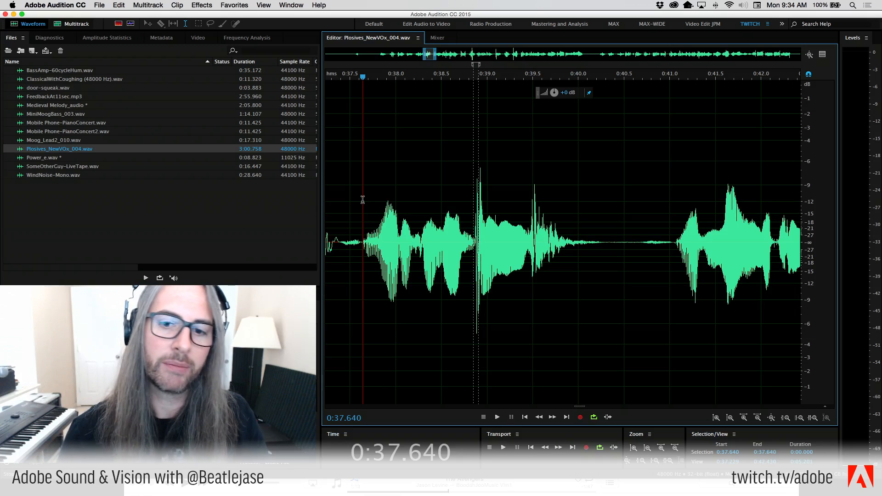
{"action": "key", "text": "space"}
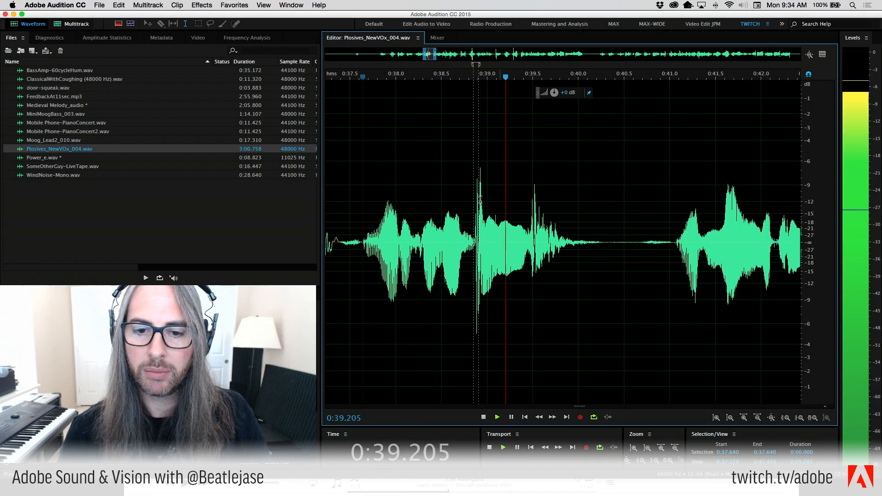
{"action": "left_click", "coordinate": [463, 195]}
{"action": "left_click", "coordinate": [463, 195]}
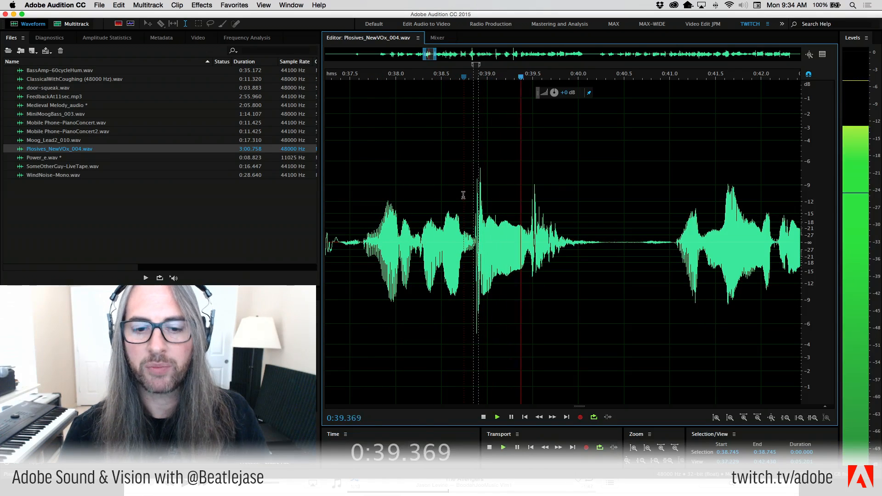
{"action": "key", "text": "space"}
{"action": "left_click", "coordinate": [348, 182]}
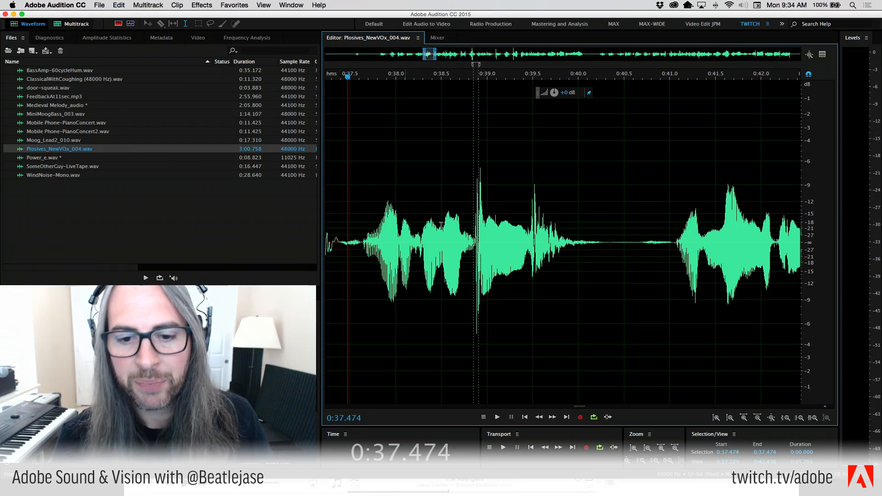
Select the phrase containing the marked plosive from 37.506 to 40.463 s and examine the plosive's waveform up close.
{"action": "scroll", "coordinate": [468, 248], "scroll_direction": "up", "scroll_amount": 3}
{"action": "scroll", "coordinate": [528, 252], "scroll_direction": "down", "scroll_amount": 5}
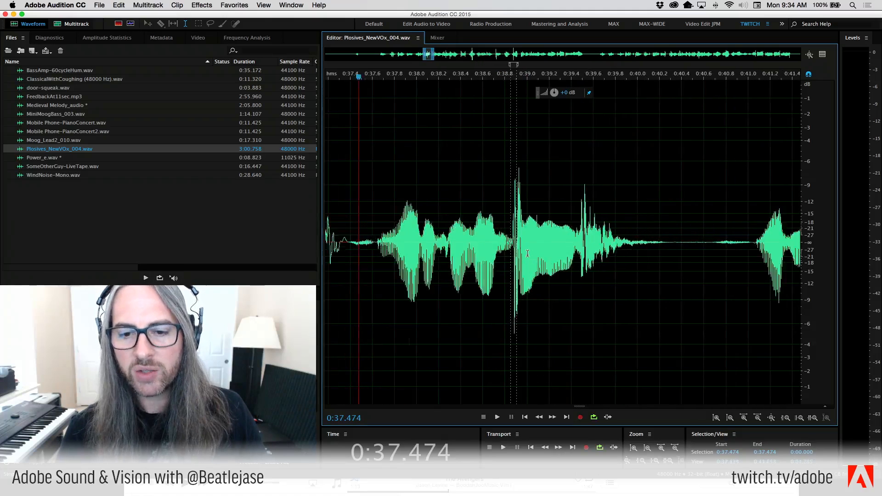
{"action": "right_click", "coordinate": [453, 201]}
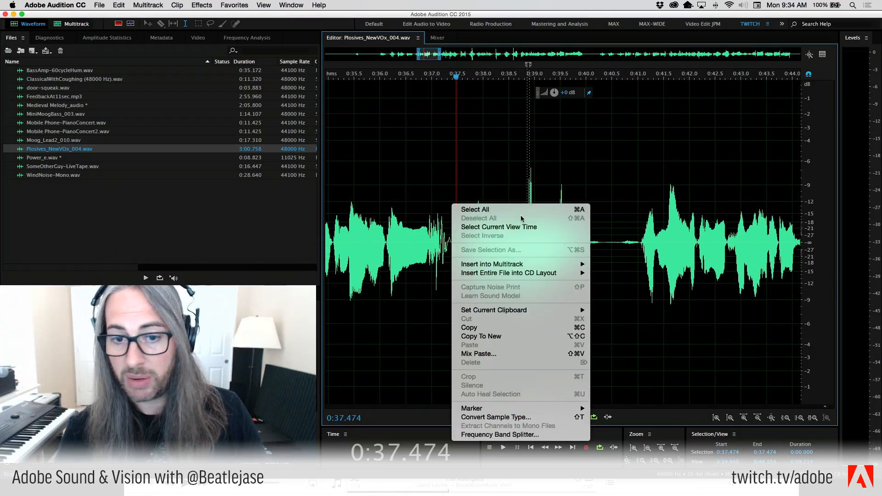
{"action": "key", "text": "Escape"}
{"action": "left_click_drag", "start_coordinate": [457, 170], "coordinate": [688, 206]}
{"action": "left_click", "coordinate": [610, 202], "text": "shift"}
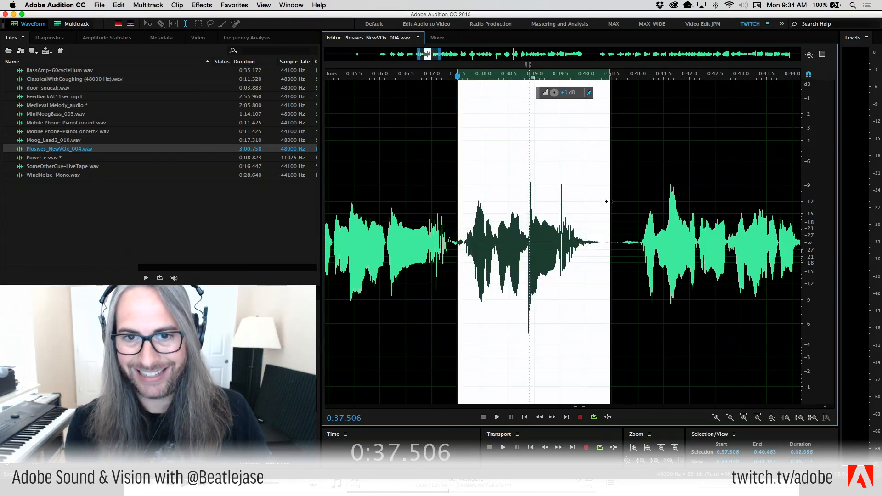
{"action": "scroll", "coordinate": [531, 82], "scroll_direction": "up", "scroll_amount": 2}
{"action": "scroll", "coordinate": [531, 82], "scroll_direction": "up", "scroll_amount": 2}
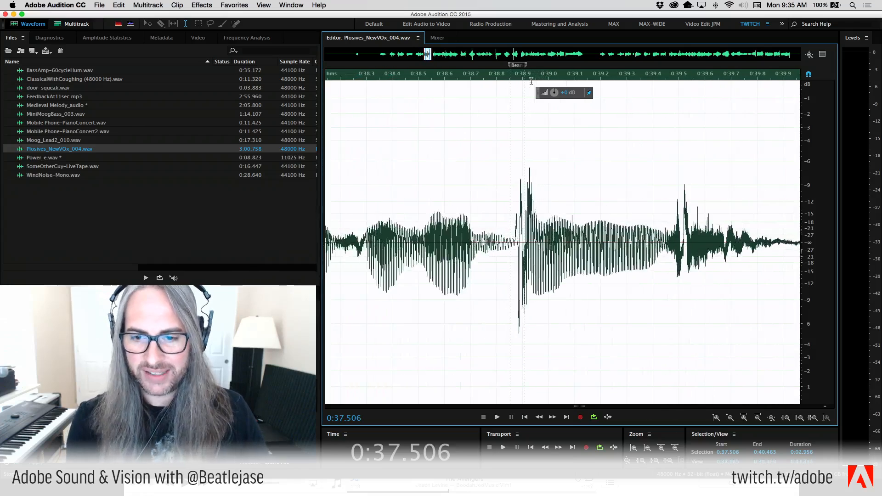
Select the plosive spike from 38.852 to 38.946 s, then clear the selection with the playhead at 38.745 s.
{"action": "left_click", "coordinate": [497, 237]}
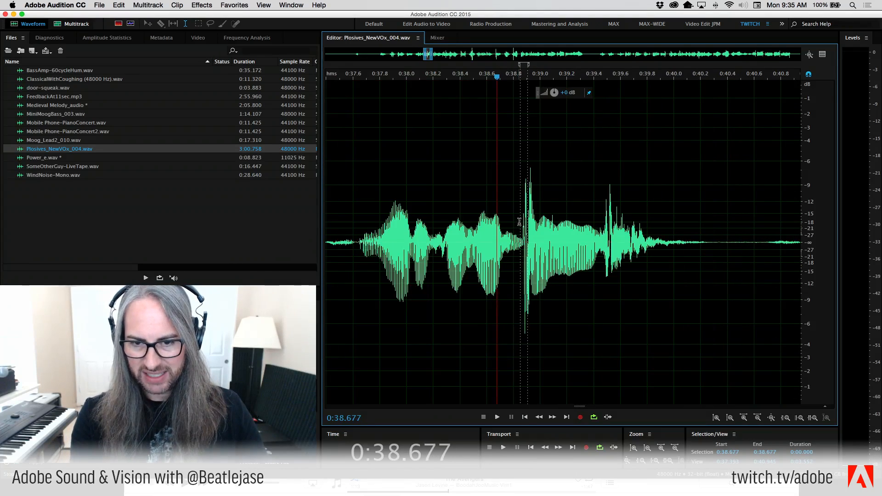
{"action": "left_click_drag", "start_coordinate": [521, 222], "coordinate": [532, 229]}
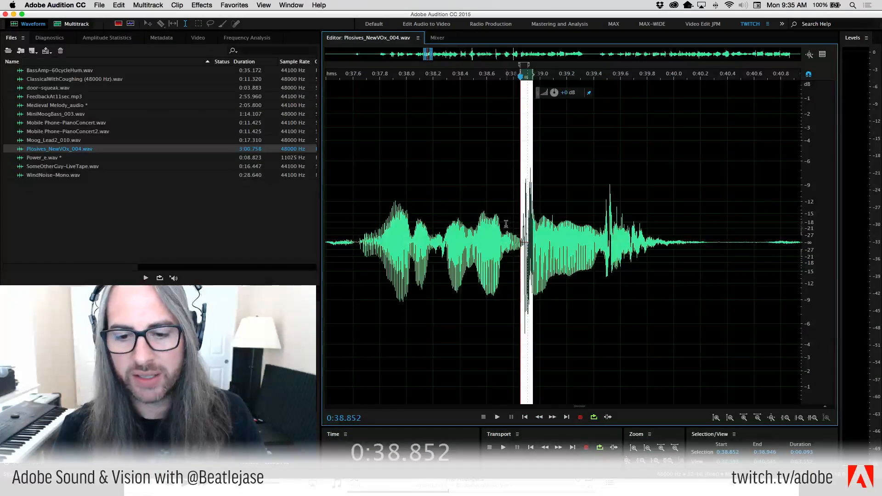
{"action": "left_click", "coordinate": [468, 264]}
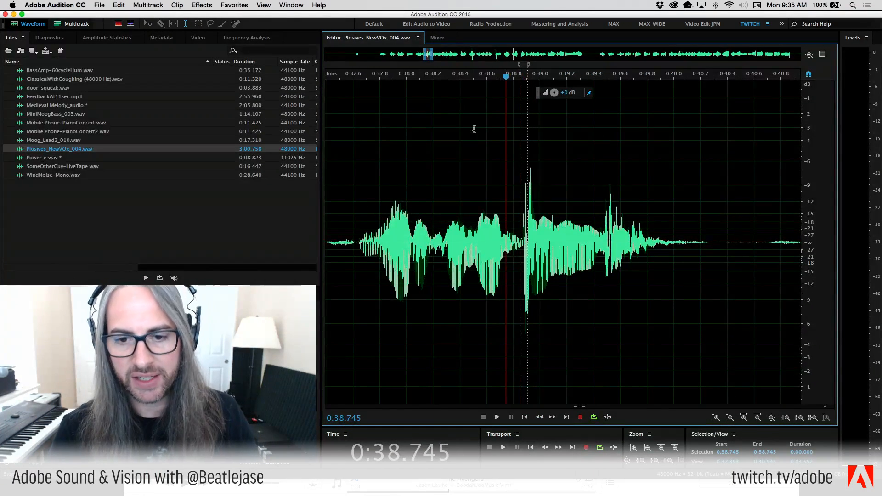
Play the marked plosive from 38.745 to 39.645 s and examine the waveform around the second burst near 39.5 s.
{"action": "scroll", "coordinate": [502, 78], "scroll_direction": "up", "scroll_amount": 5}
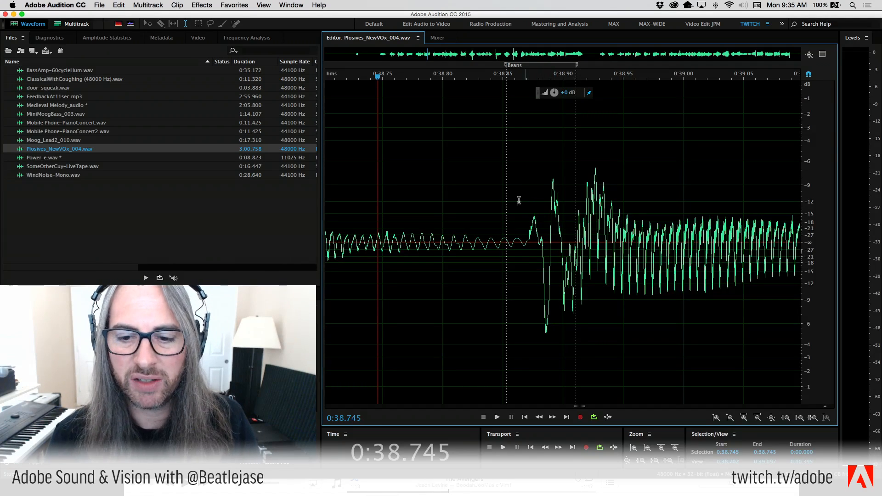
{"action": "key", "text": "space"}
{"action": "key", "text": "space"}
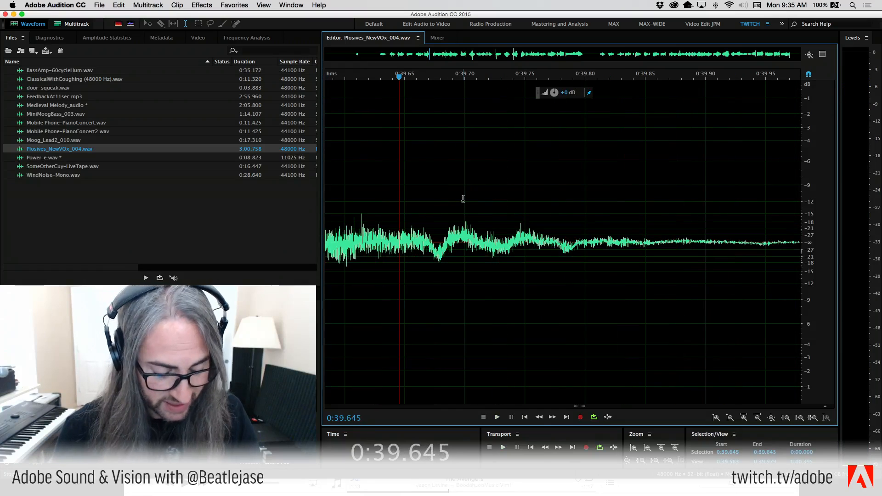
{"action": "scroll", "coordinate": [463, 199], "scroll_direction": "down", "scroll_amount": 5}
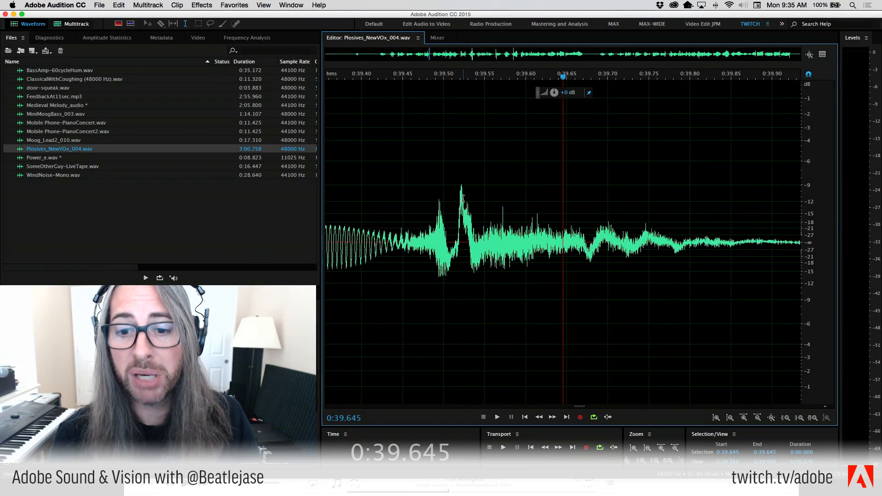
{"action": "scroll", "coordinate": [462, 199], "scroll_direction": "down", "scroll_amount": 6}
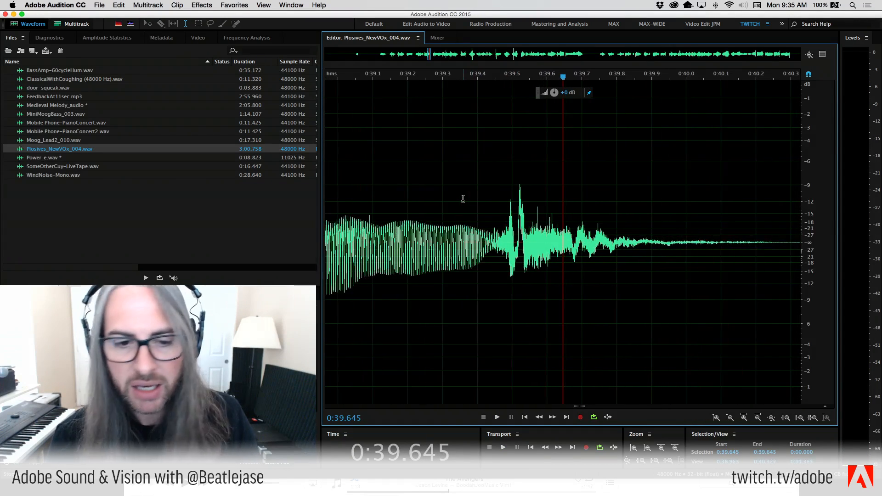
Select the marked plosive from 38.852 to 38.911 s and apply the FFT Filter with the custom curve cutting below about 100 Hz.
{"action": "left_click_drag", "start_coordinate": [349, 79], "coordinate": [447, 79]}
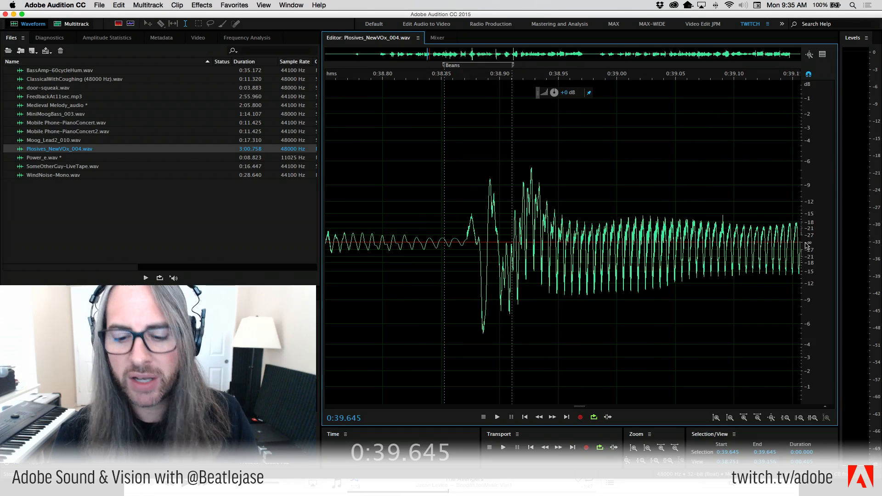
{"action": "scroll", "coordinate": [496, 76], "scroll_direction": "down", "scroll_amount": 4}
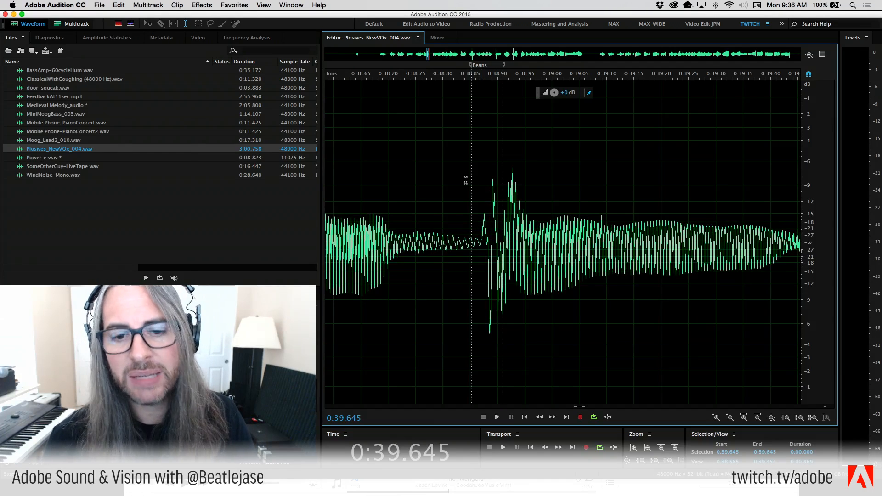
{"action": "left_click_drag", "start_coordinate": [471, 186], "coordinate": [506, 210]}
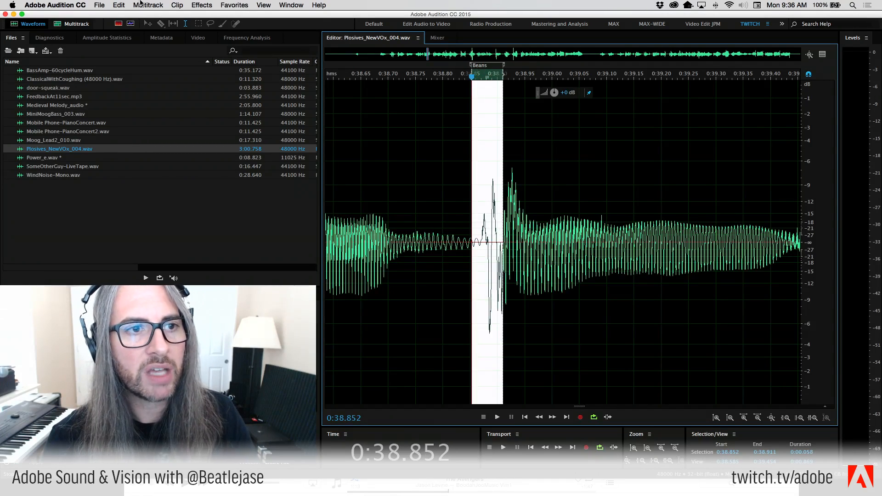
{"action": "left_click", "coordinate": [202, 5]}
{"action": "mouse_move", "coordinate": [241, 130]}
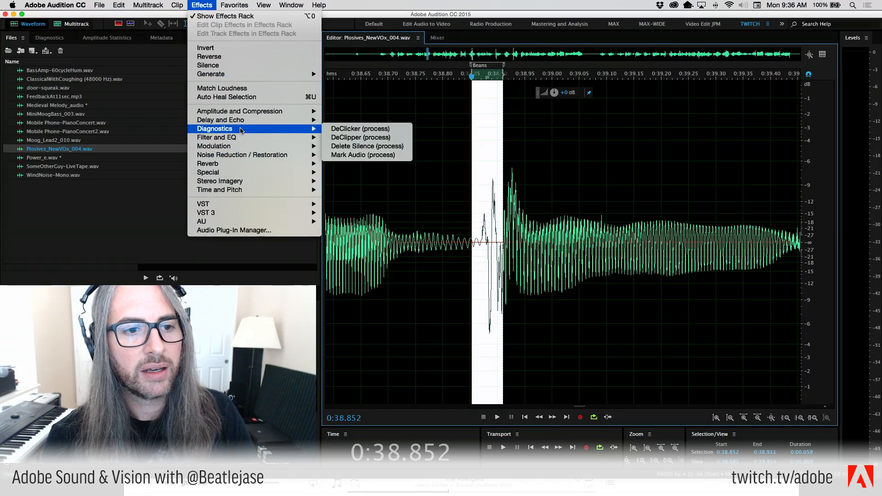
{"action": "left_click", "coordinate": [344, 136]}
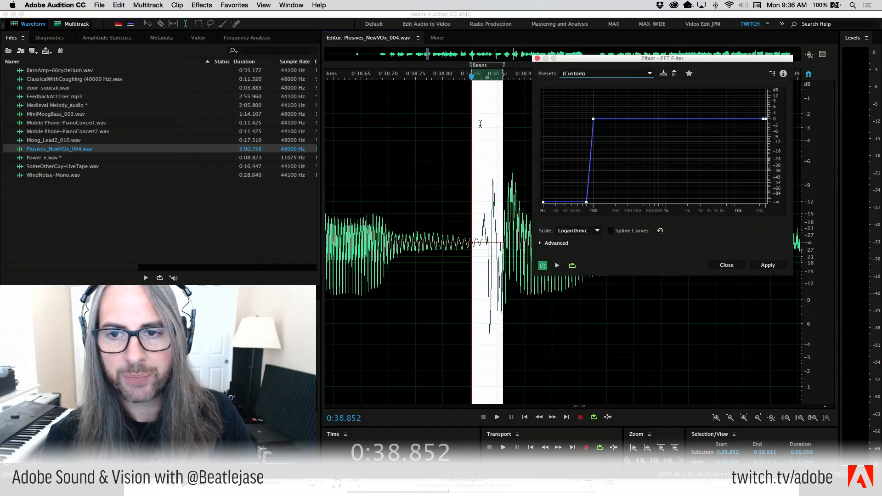
{"action": "left_click", "coordinate": [647, 73]}
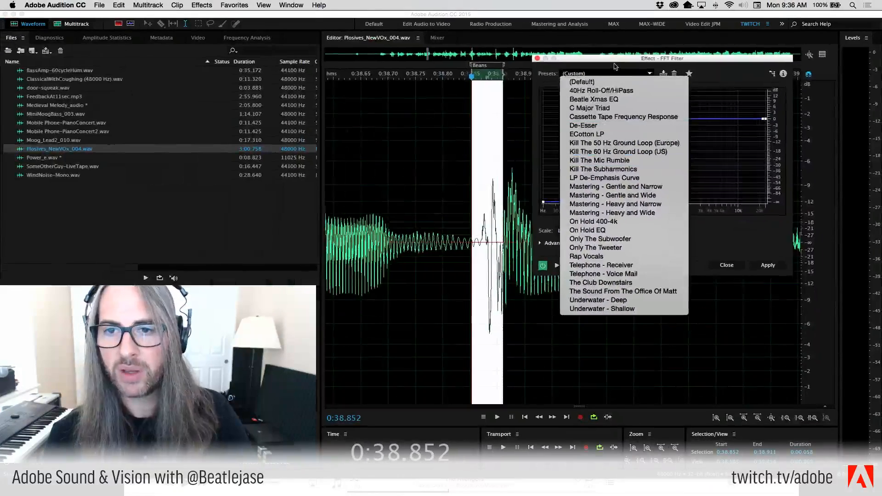
{"action": "left_click", "coordinate": [616, 62]}
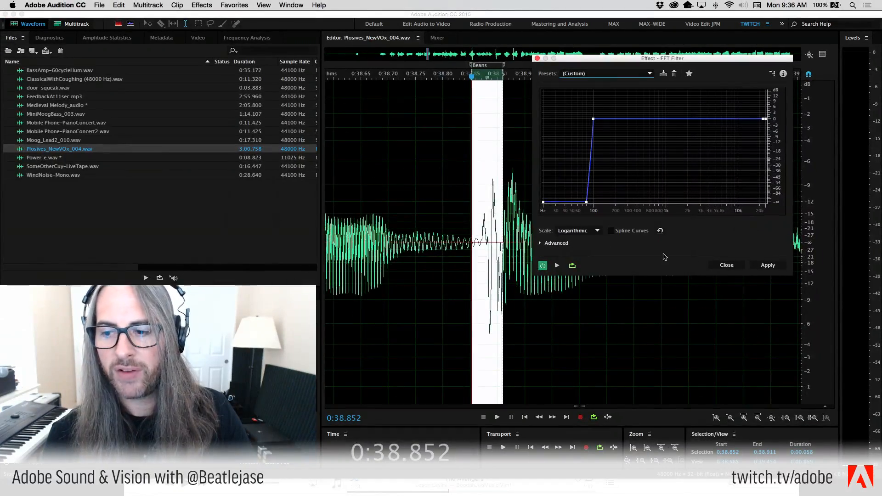
{"action": "left_click", "coordinate": [769, 265]}
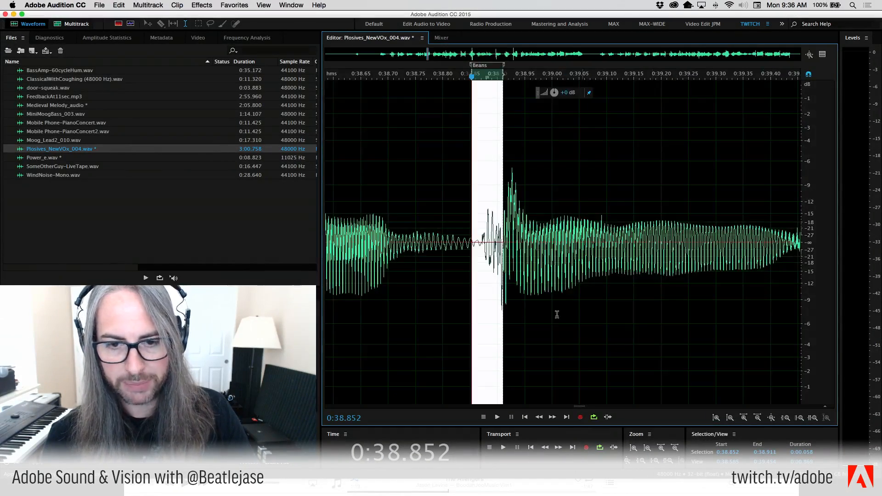
Play the filtered plosive from 38.731 s and move the playhead back to 38.765 s.
{"action": "left_click", "coordinate": [405, 181]}
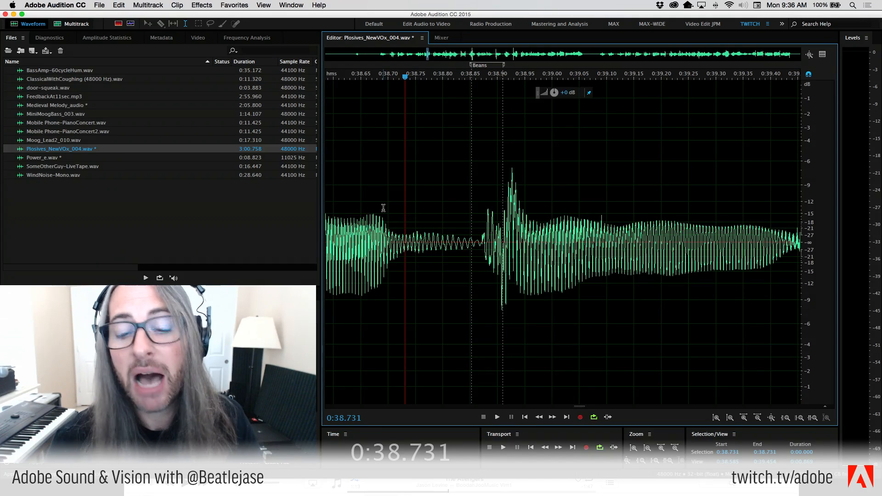
{"action": "key", "text": "space"}
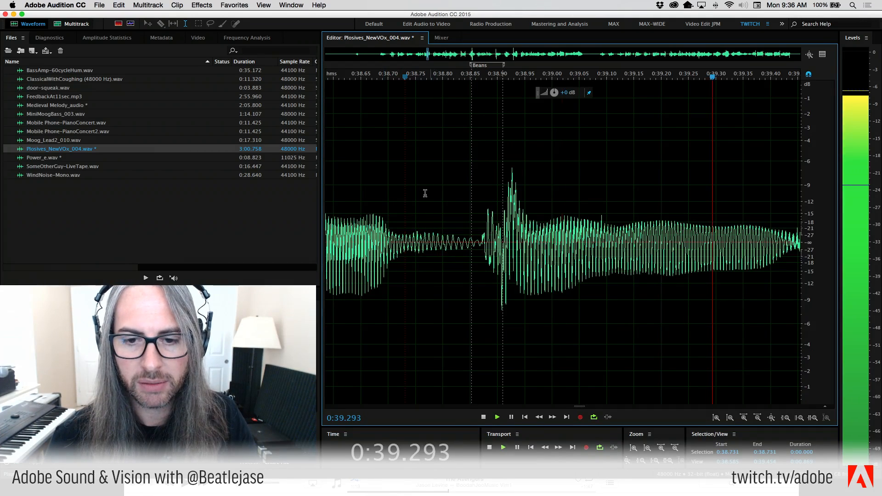
{"action": "left_click", "coordinate": [424, 192]}
{"action": "left_click", "coordinate": [424, 192]}
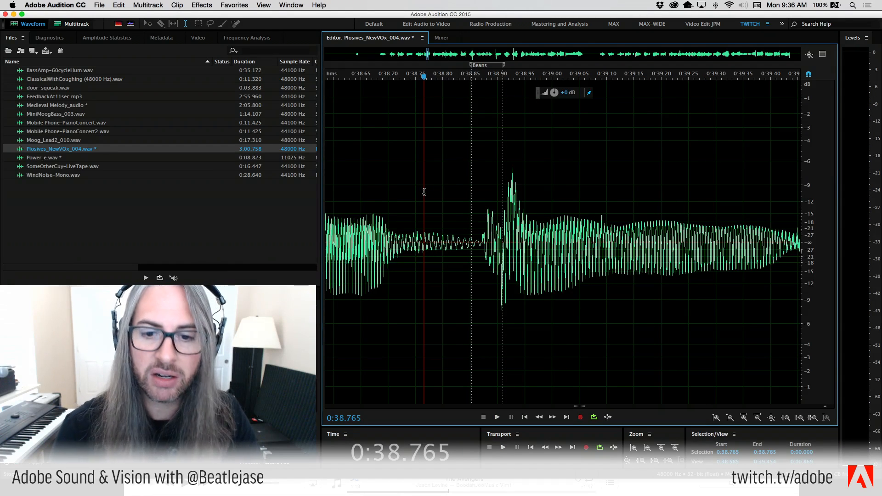
Undo the FFT filter and play the original plosive from 38.734 s for comparison.
{"action": "key", "text": "cmd+z"}
{"action": "left_click", "coordinate": [407, 187]}
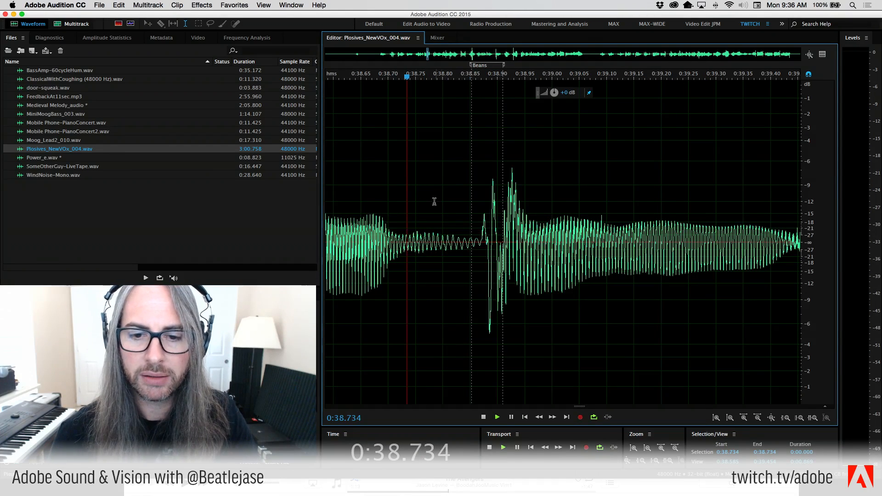
{"action": "key", "text": "space"}
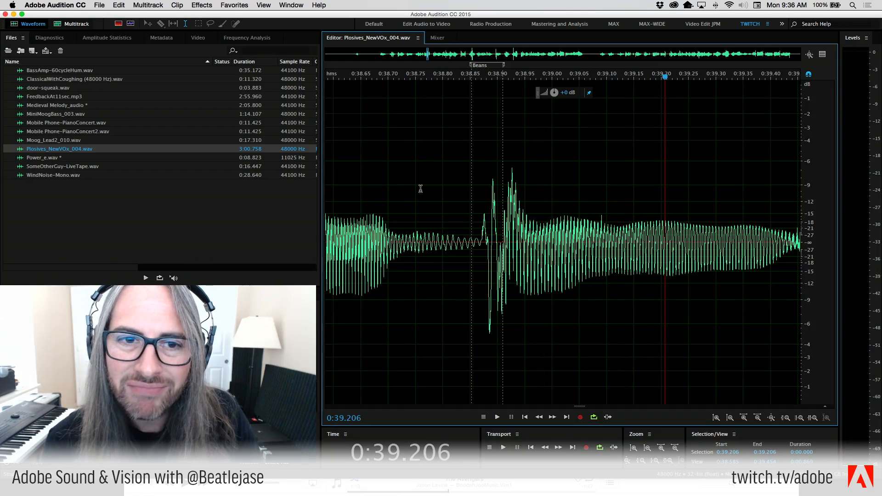
Show the spectral frequency display around the marked plosive and switch its frequency scale to Hertz.
{"action": "left_click", "coordinate": [441, 197]}
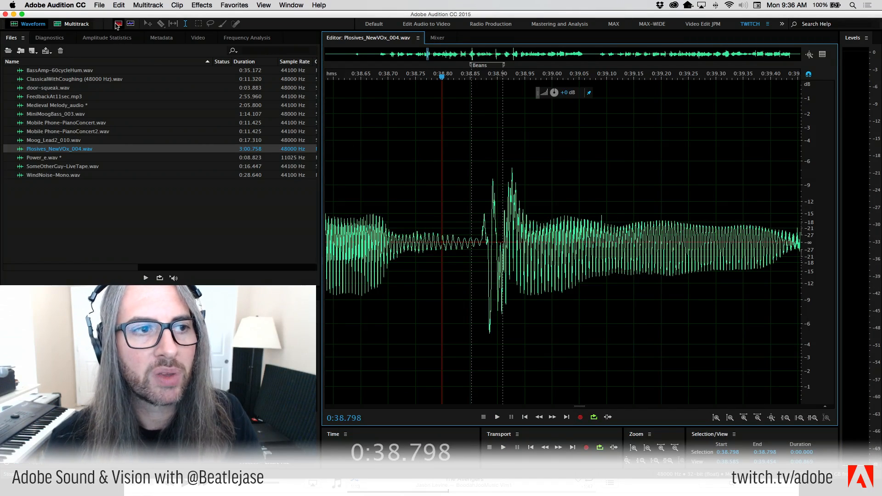
{"action": "left_click", "coordinate": [132, 5]}
{"action": "left_click", "coordinate": [125, 4]}
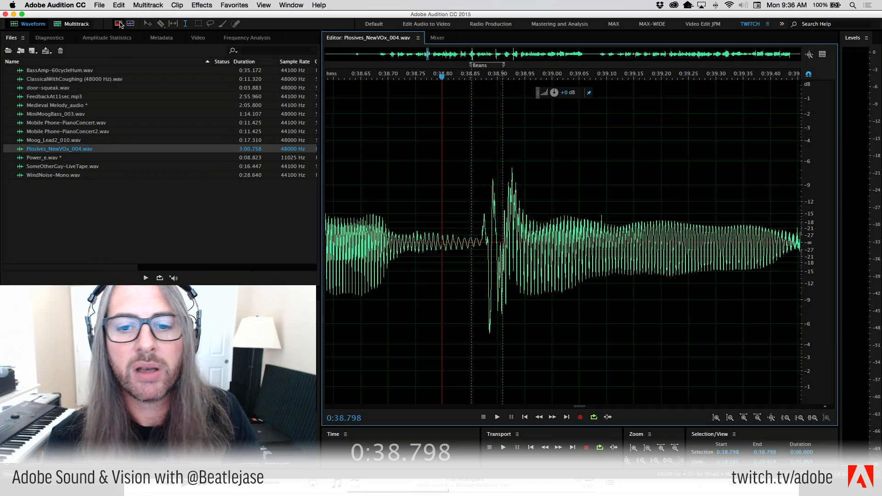
{"action": "left_click", "coordinate": [119, 24]}
{"action": "left_click", "coordinate": [442, 270]}
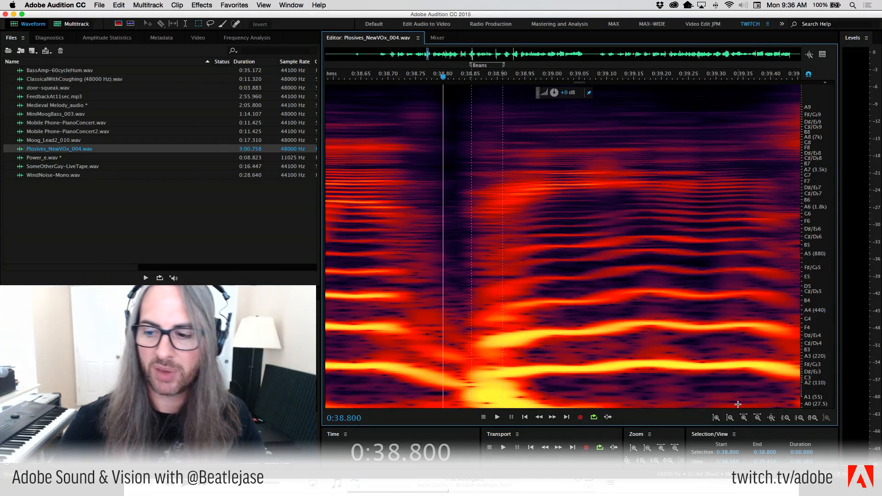
{"action": "right_click", "coordinate": [818, 366]}
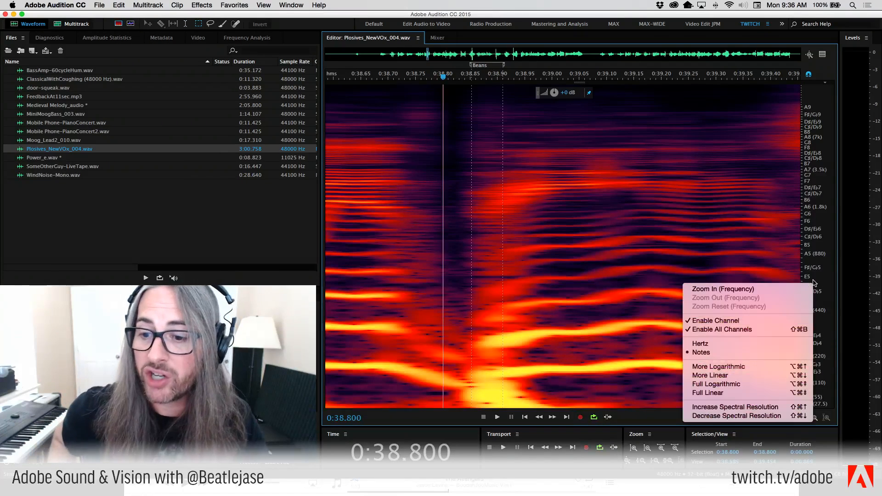
{"action": "left_click", "coordinate": [753, 353]}
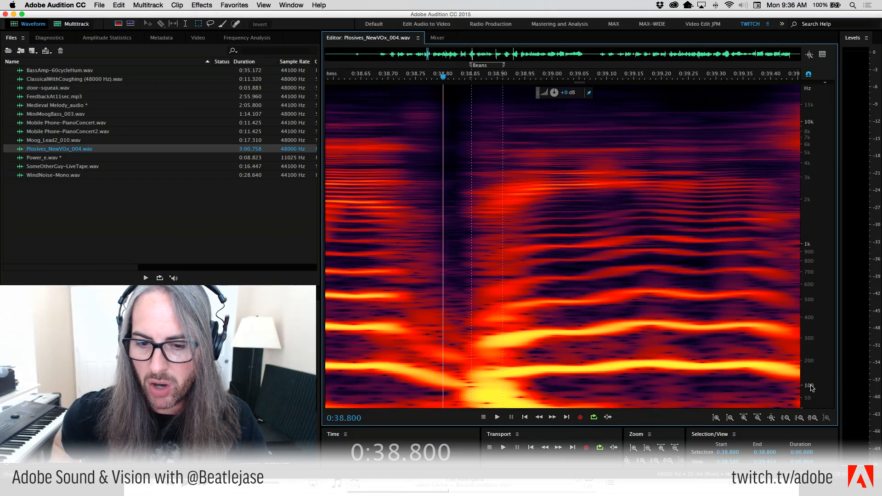
Marquee-select the low-frequency burst below about 200 Hz from 38.822 to 38.957 s and play it in isolation.
{"action": "left_click_drag", "start_coordinate": [455, 365], "coordinate": [528, 409]}
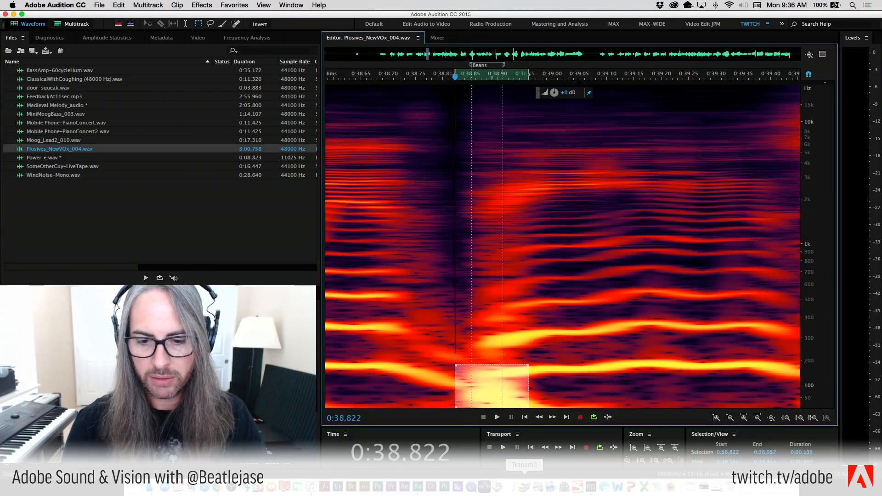
{"action": "key", "text": "space"}
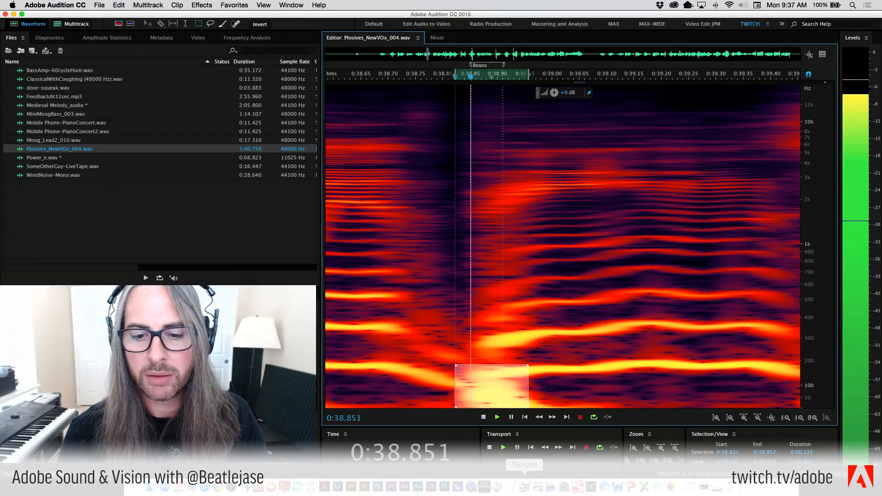
{"action": "key", "text": "space"}
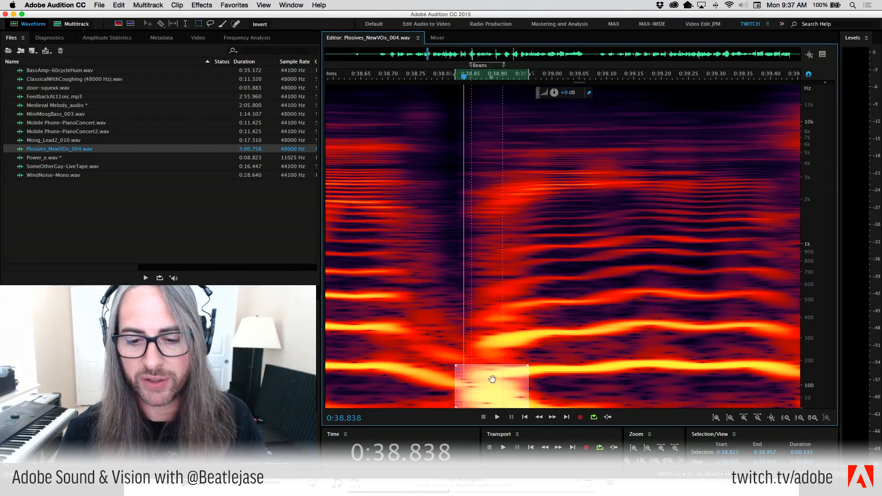
Marquee-select the marked plosive below about 700 Hz, then instead its rumble below about 100 Hz from 38.816 to 38.979 s.
{"action": "left_click", "coordinate": [441, 342]}
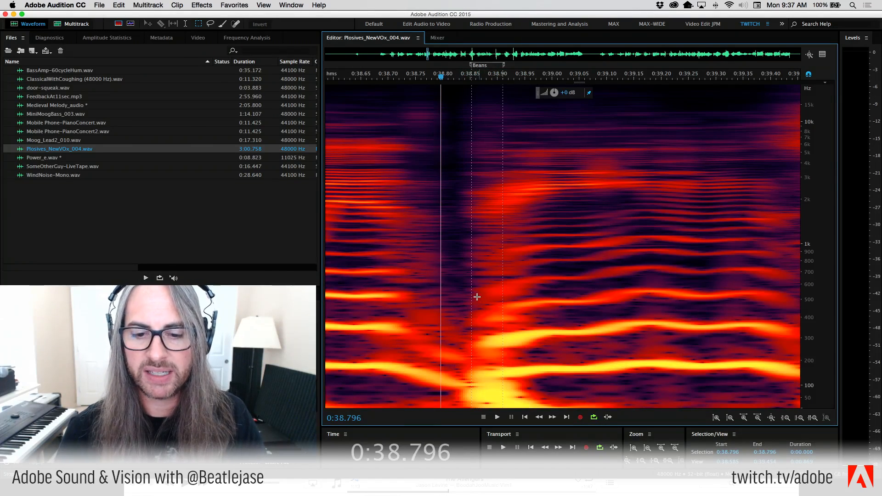
{"action": "left_click_drag", "start_coordinate": [471, 275], "coordinate": [502, 414]}
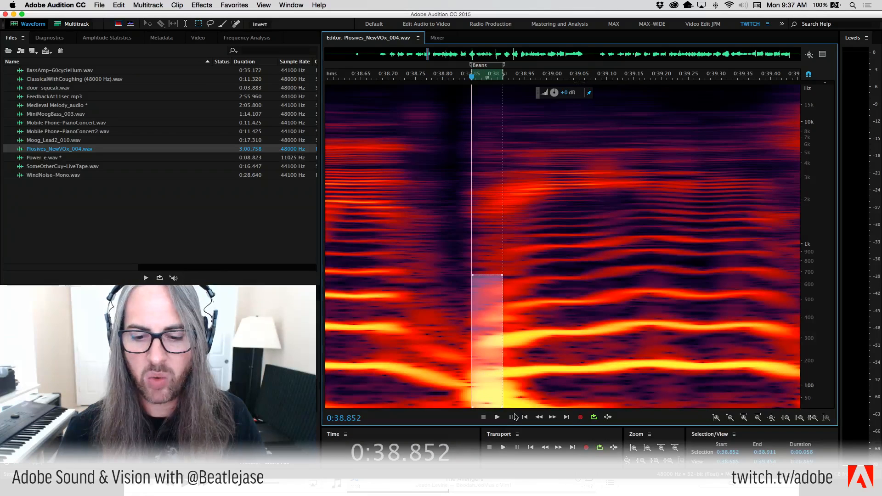
{"action": "left_click", "coordinate": [540, 400]}
{"action": "left_click_drag", "start_coordinate": [540, 400], "coordinate": [452, 380]}
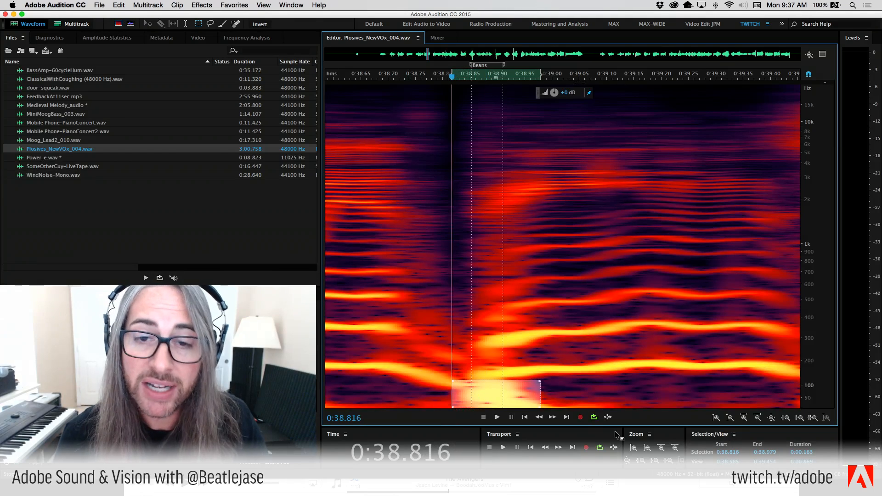
Marquee-select the plosive across all frequencies from 38.829 to 38.956 s and apply the FFT Filter with the Kill The Mic Rumble preset.
{"action": "left_click", "coordinate": [517, 335]}
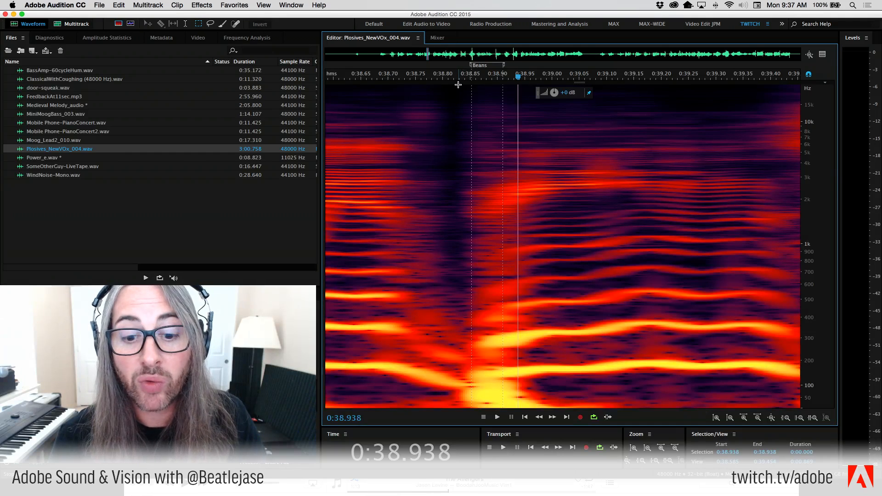
{"action": "left_click_drag", "start_coordinate": [457, 85], "coordinate": [528, 434]}
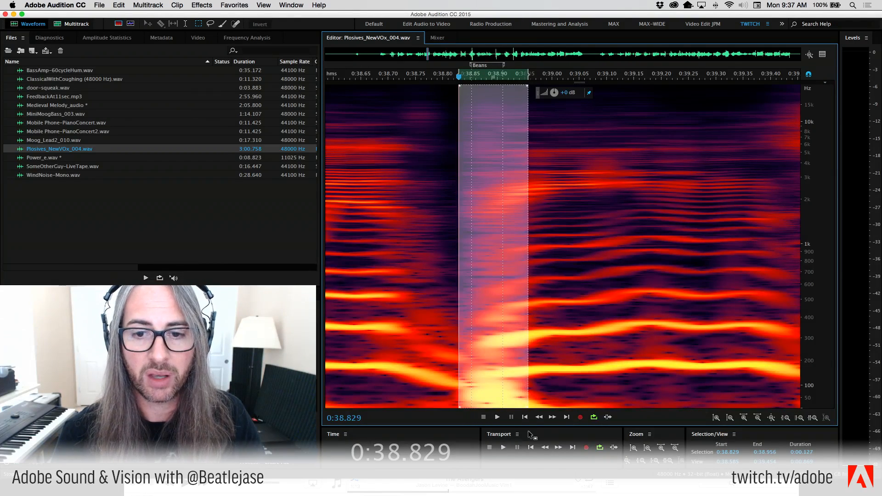
{"action": "left_click", "coordinate": [202, 5]}
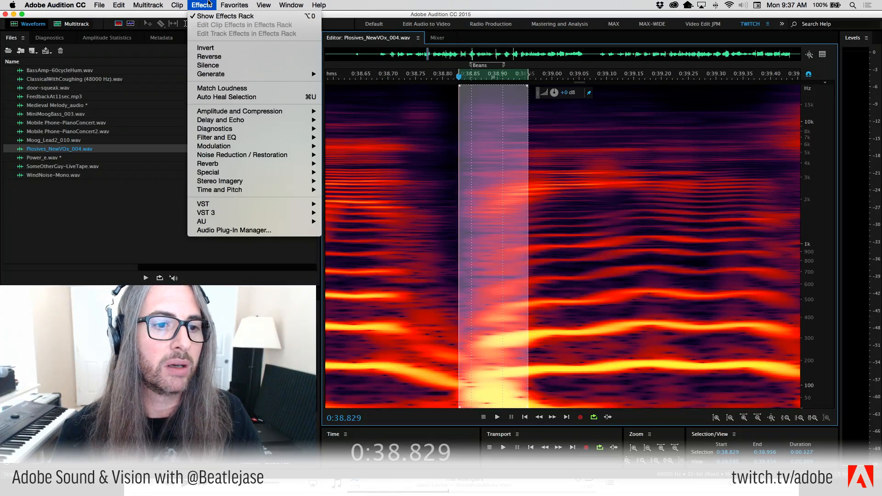
{"action": "mouse_move", "coordinate": [227, 131]}
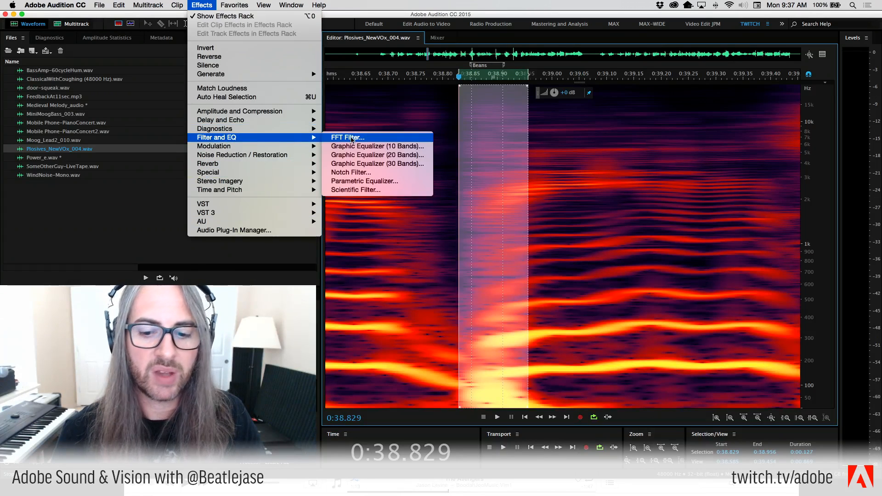
{"action": "left_click", "coordinate": [351, 137]}
{"action": "left_click", "coordinate": [643, 73]}
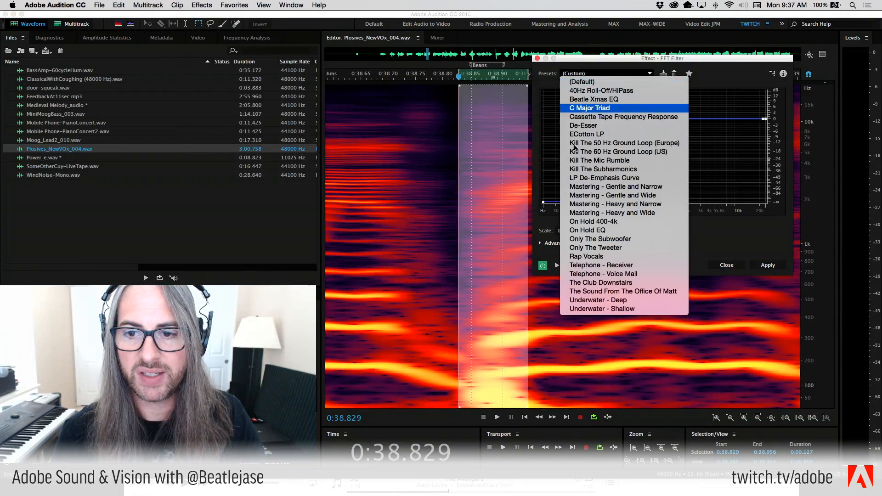
{"action": "left_click", "coordinate": [643, 160]}
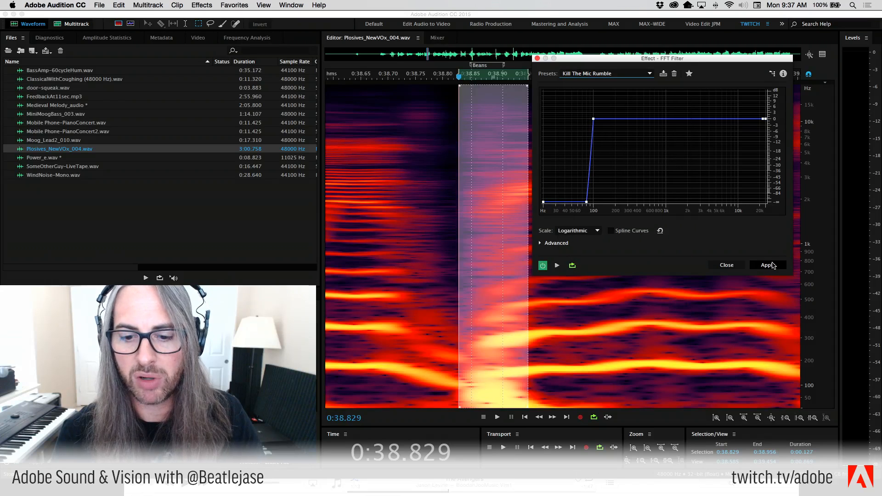
{"action": "left_click", "coordinate": [773, 266]}
Marquee-select the filtered area below about 100 Hz from 38.841 to 38.981 s, then the lowest band from 38.890 to 39.145 s, and deselect.
{"action": "left_click", "coordinate": [414, 330]}
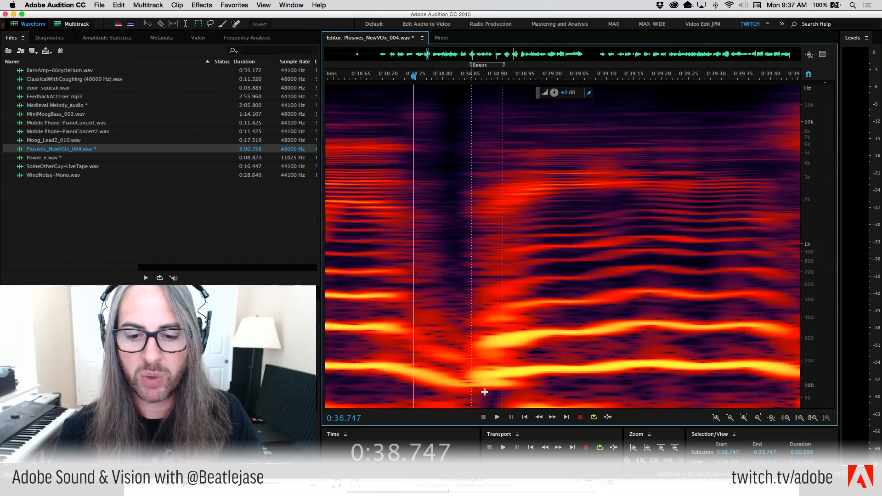
{"action": "left_click_drag", "start_coordinate": [465, 385], "coordinate": [471, 389]}
{"action": "mouse_move", "coordinate": [531, 423]}
{"action": "left_mouse_down"}
{"action": "mouse_move", "coordinate": [551, 423]}
{"action": "mouse_move", "coordinate": [480, 425]}
{"action": "mouse_move", "coordinate": [542, 428]}
{"action": "left_mouse_up"}
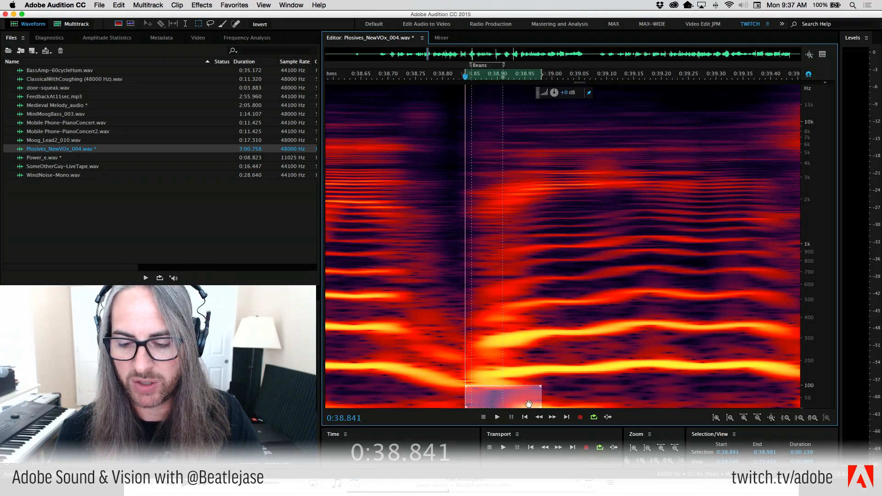
{"action": "left_click", "coordinate": [588, 399]}
{"action": "left_click_drag", "start_coordinate": [631, 400], "coordinate": [493, 427]}
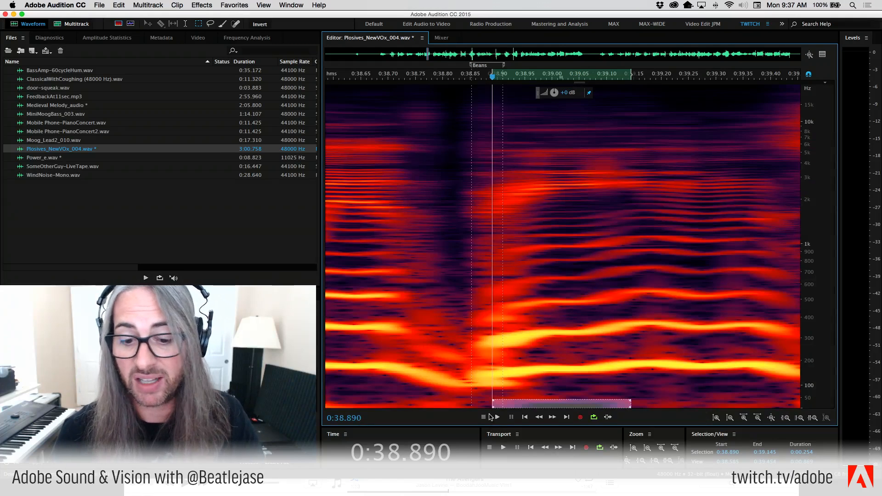
{"action": "left_click", "coordinate": [440, 320]}
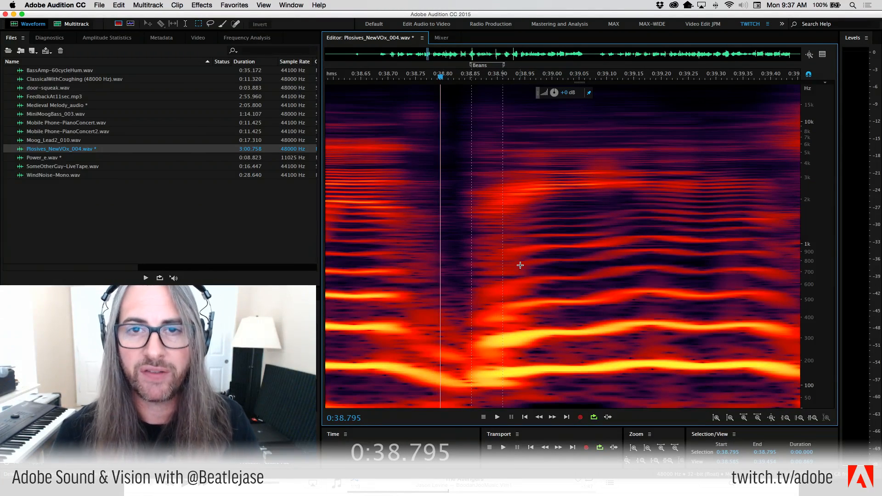
Play the filtered passage from 38.300 s in a wider time view, then place the playhead just before the marked plosive at 38.813 s.
{"action": "scroll", "coordinate": [487, 79], "scroll_direction": "down", "scroll_amount": 4}
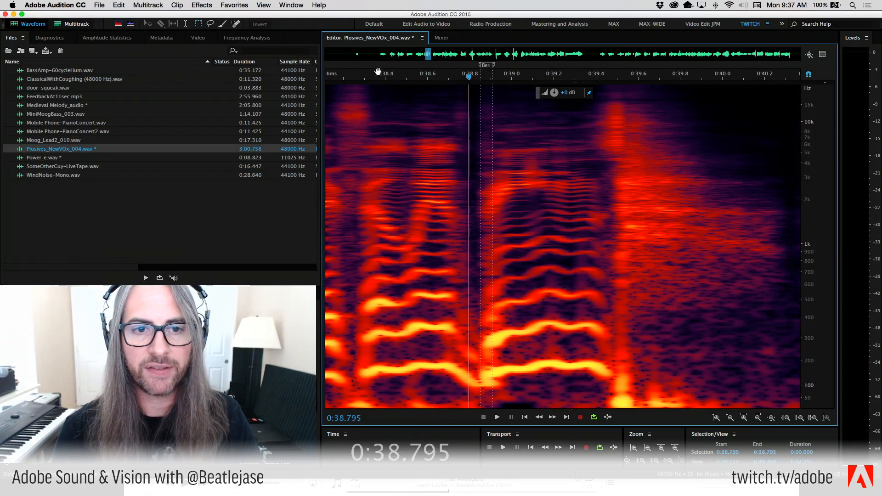
{"action": "left_click", "coordinate": [364, 77]}
{"action": "key", "text": "space"}
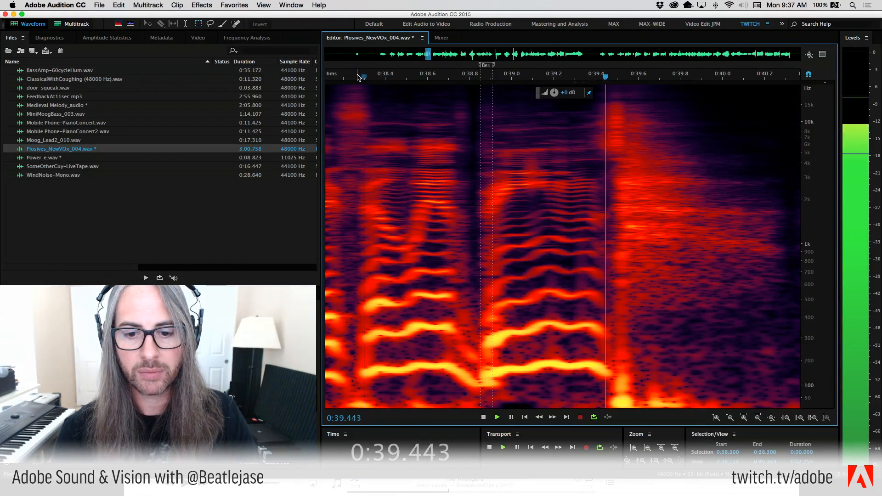
{"action": "left_click", "coordinate": [357, 77]}
{"action": "left_click", "coordinate": [473, 76]}
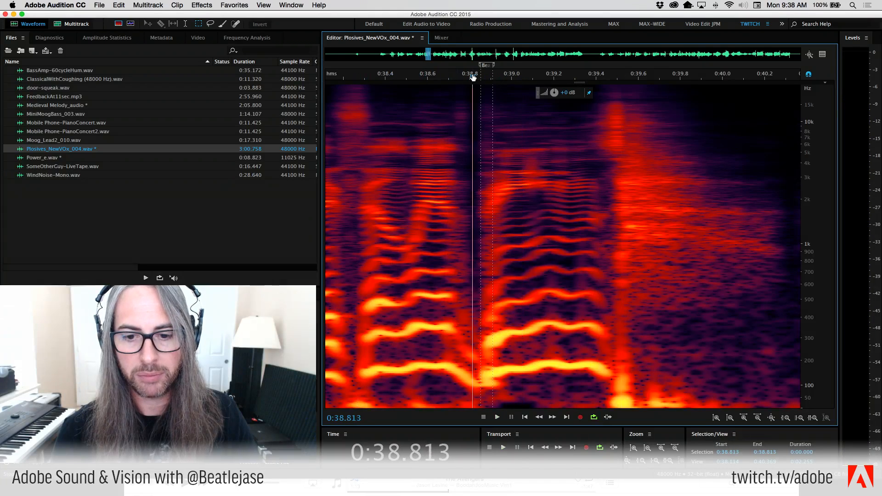
Undo the Silence Frequencies and FFT Filter edits in Plosives_NewVOx_004.wav and place the playhead just before the plosive.
{"action": "left_click", "coordinate": [473, 76]}
{"action": "left_click", "coordinate": [118, 5]}
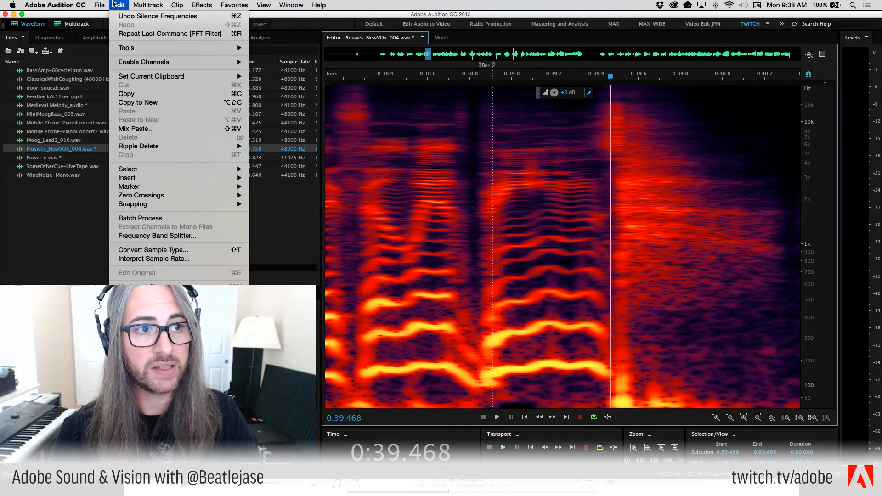
{"action": "left_click", "coordinate": [143, 16]}
{"action": "left_click", "coordinate": [119, 5]}
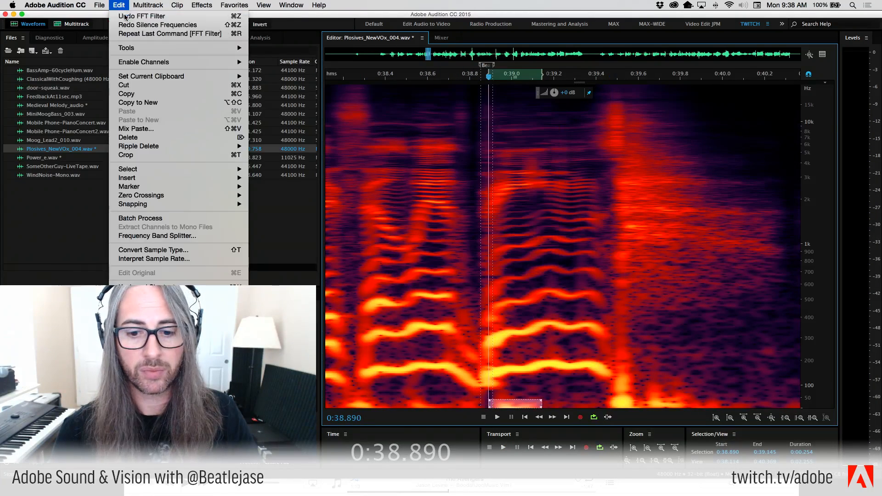
{"action": "left_click", "coordinate": [142, 16]}
{"action": "left_click", "coordinate": [455, 82]}
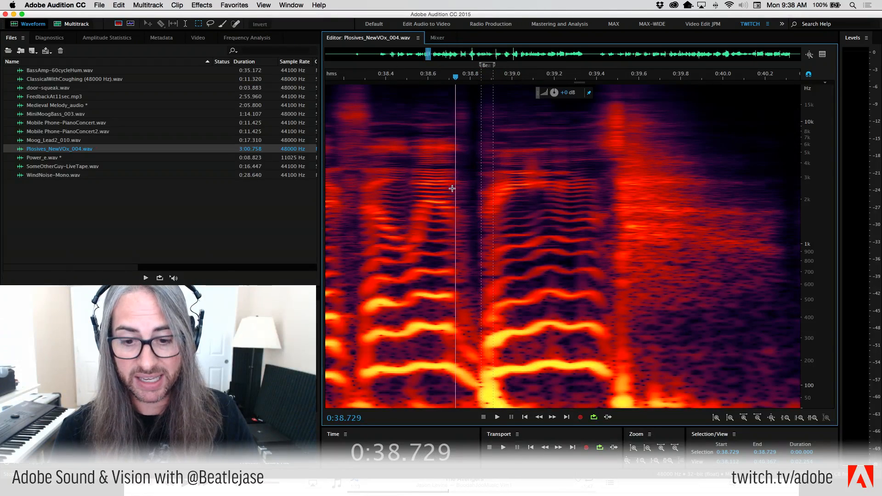
Mark the low-frequency plosive burst from about 0:38.819 to 0:38.933, clear the selection, and play the unprocessed passage from just before it.
{"action": "left_click_drag", "start_coordinate": [499, 382], "coordinate": [474, 405]}
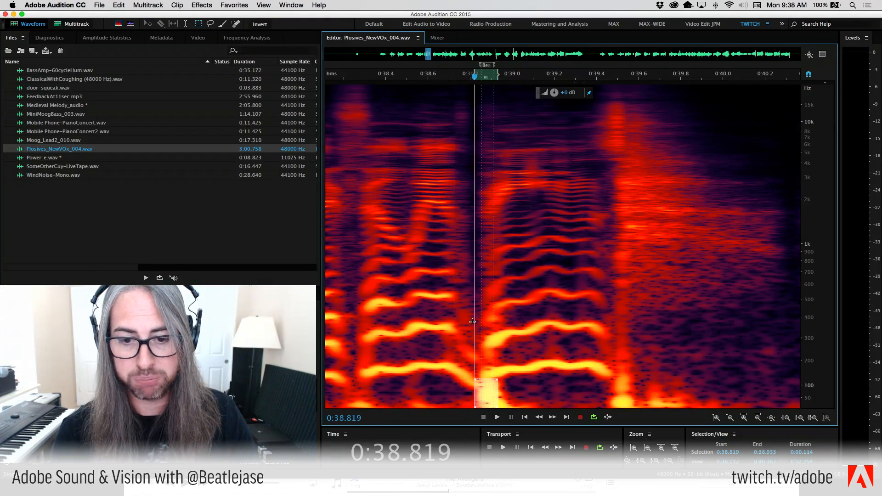
{"action": "left_click", "coordinate": [473, 271]}
{"action": "left_click", "coordinate": [460, 80]}
{"action": "key", "text": "space"}
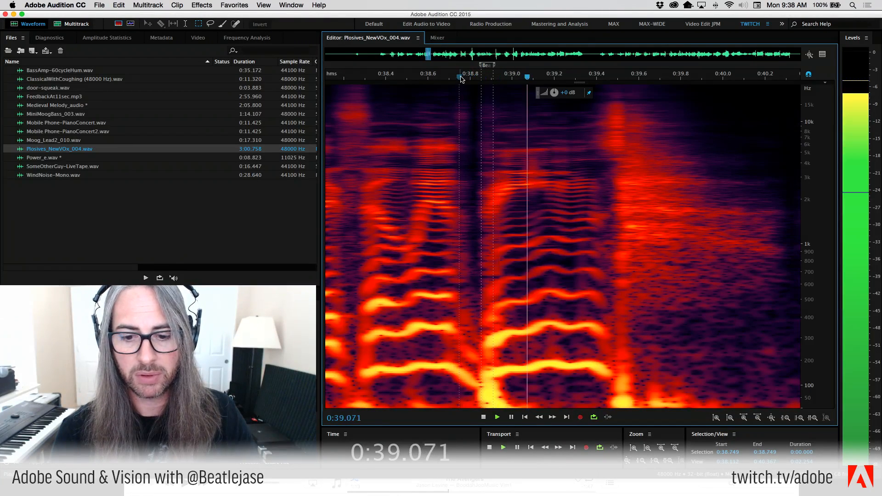
{"action": "left_click", "coordinate": [462, 79]}
{"action": "left_click", "coordinate": [461, 79]}
{"action": "key", "text": "space"}
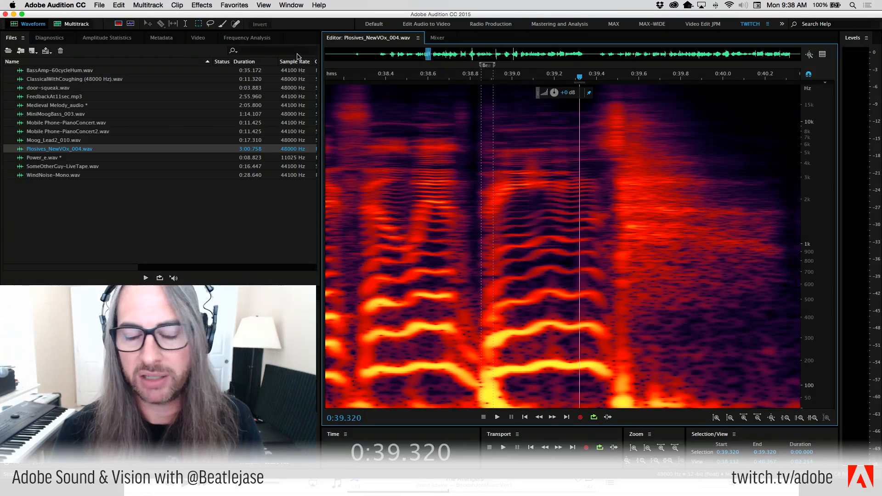
Redo the FFT Filter and Silence Frequencies edits on the plosive.
{"action": "left_click", "coordinate": [119, 4]}
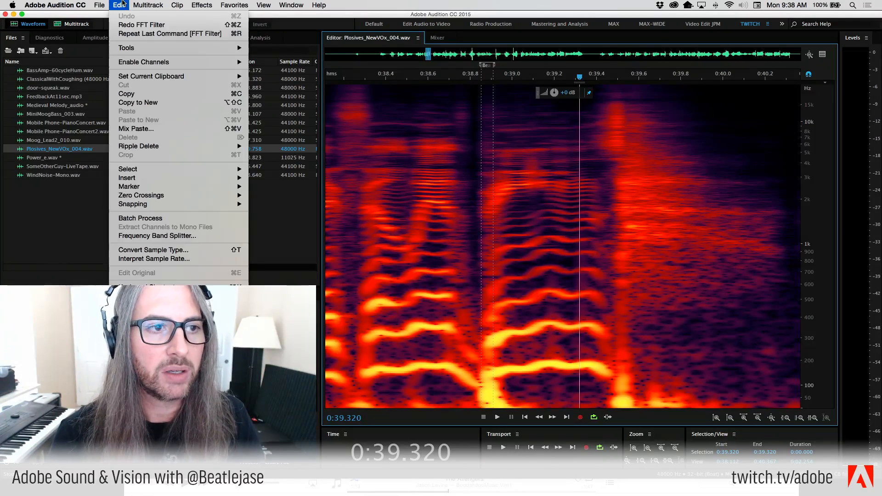
{"action": "left_click", "coordinate": [117, 25]}
{"action": "left_click", "coordinate": [128, 5]}
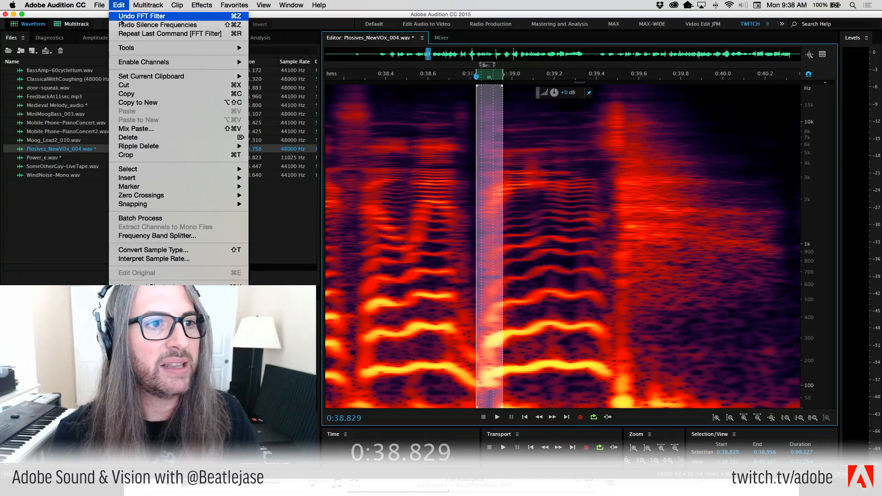
{"action": "left_click", "coordinate": [122, 25]}
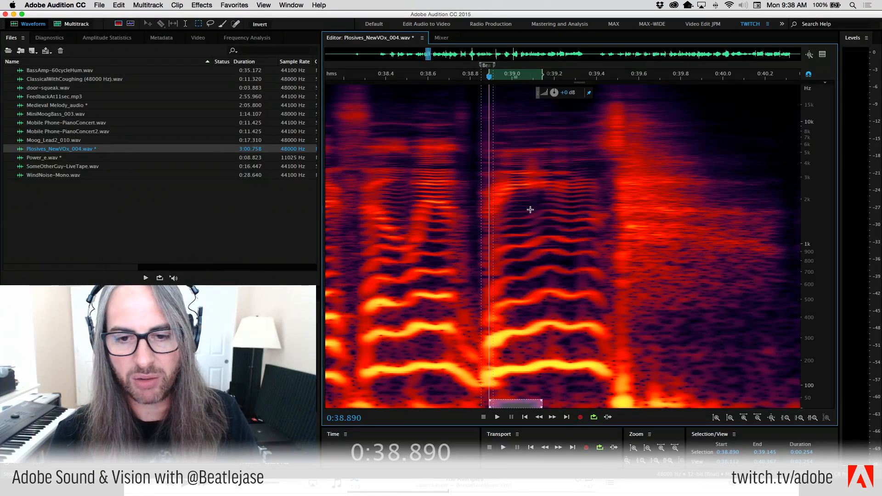
Play the processed passage from about 0:38.829 to hear the repaired plosive.
{"action": "left_click", "coordinate": [476, 164]}
{"action": "key", "text": "space"}
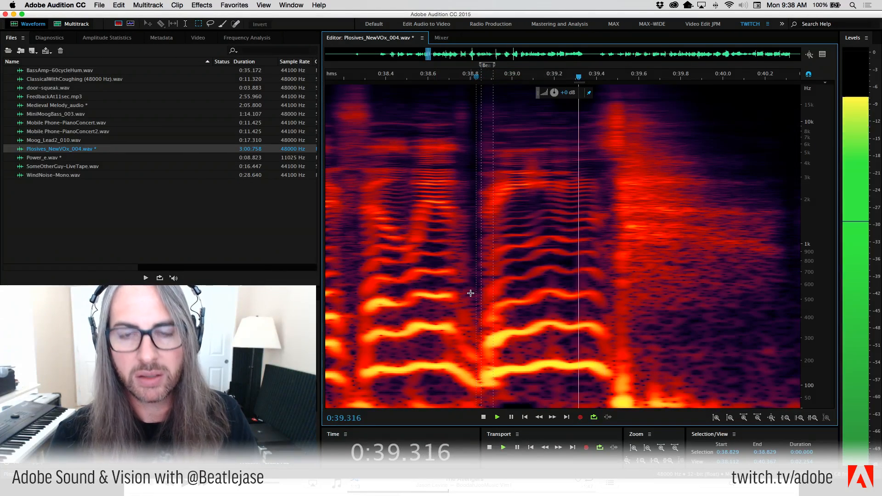
{"action": "key", "text": "space"}
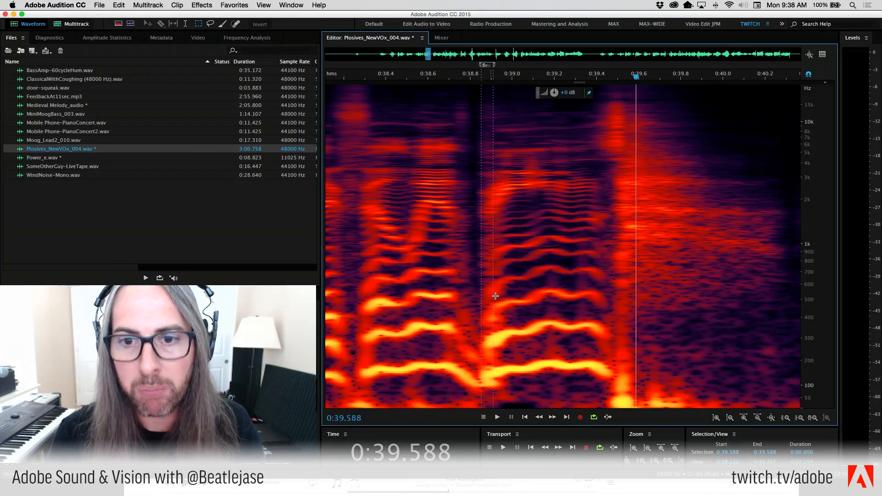
Marquee-select the spectral content from about 0:38.229 to 0:39.648 around the plosive and clear the selection.
{"action": "left_click_drag", "start_coordinate": [474, 97], "coordinate": [690, 408]}
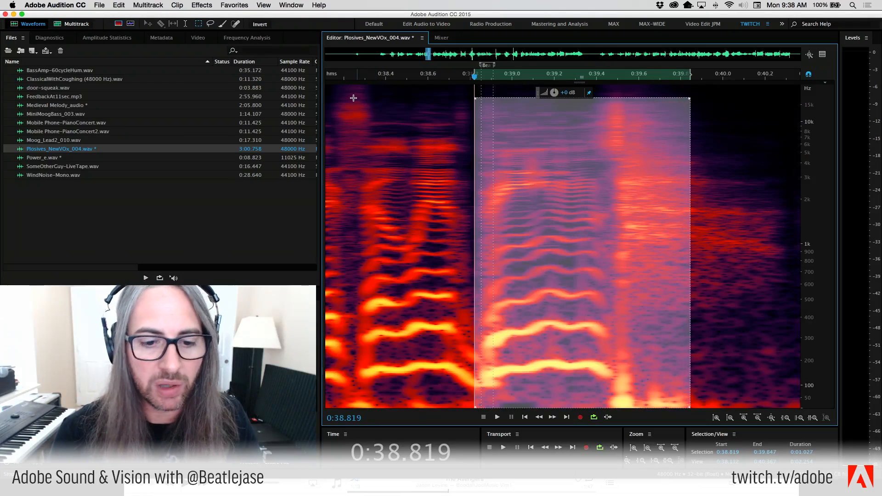
{"action": "left_click_drag", "start_coordinate": [350, 96], "coordinate": [648, 408]}
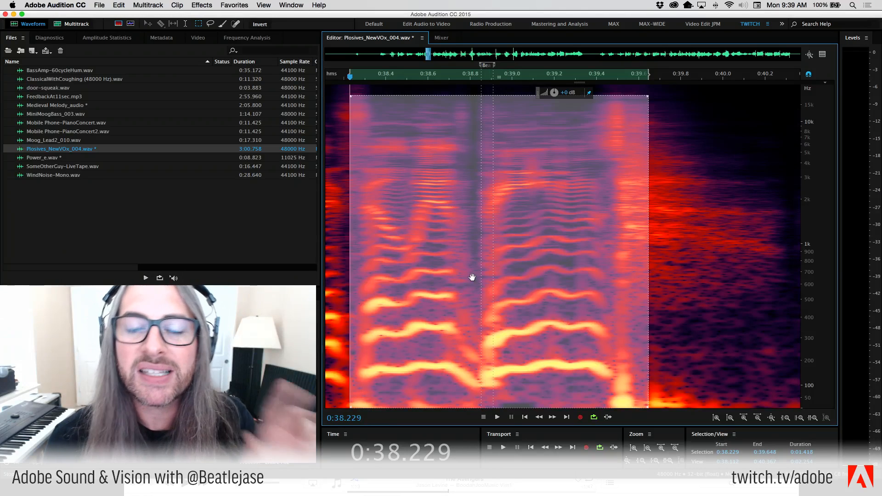
{"action": "left_click", "coordinate": [334, 209]}
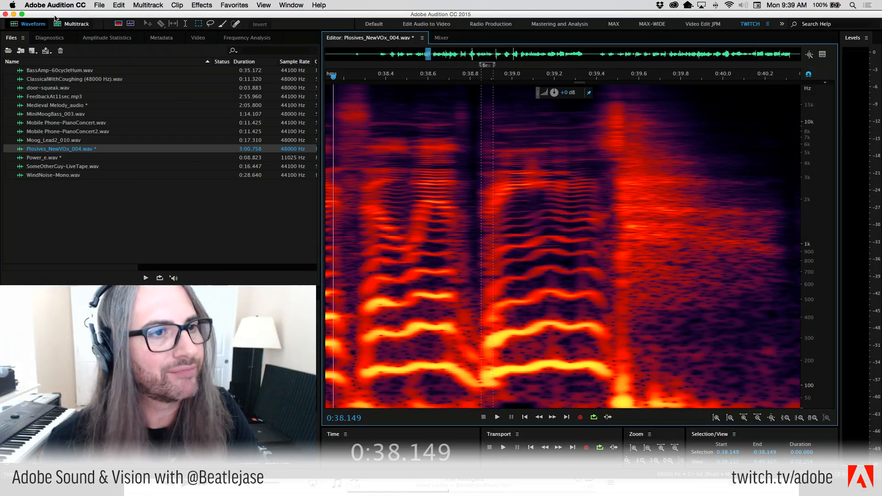
Undo the Silence Frequencies and FFT Filter edits again and place the playhead at about 0:38.742.
{"action": "left_click", "coordinate": [121, 5]}
{"action": "left_click", "coordinate": [122, 17]}
{"action": "left_click", "coordinate": [121, 2]}
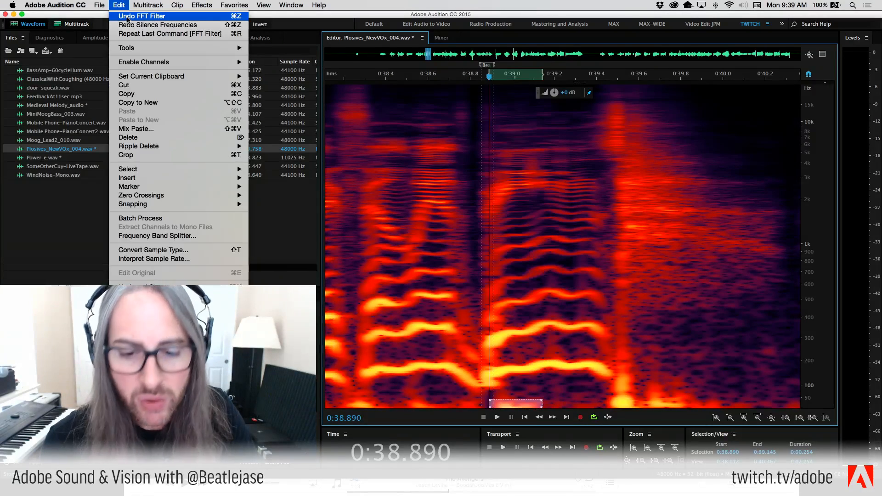
{"action": "left_click", "coordinate": [127, 17]}
{"action": "left_click", "coordinate": [458, 189]}
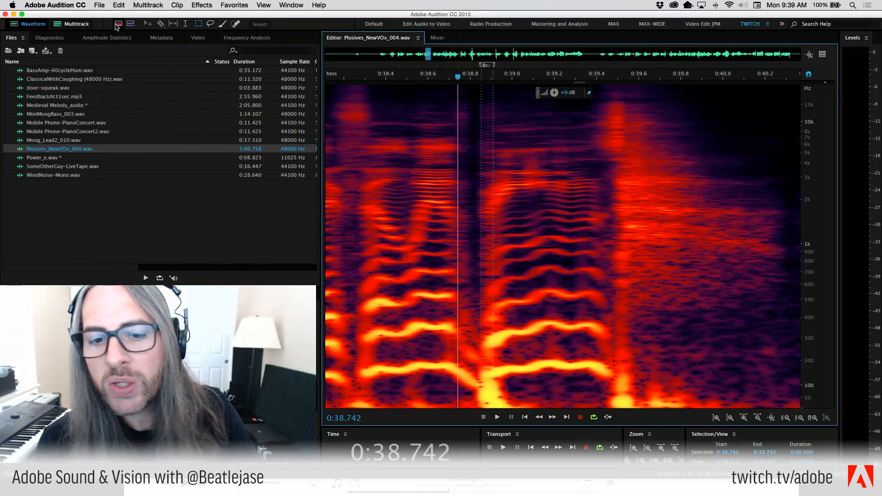
Show the file as a waveform and highlight the plosive spike, from about 0:38.785 to 0:38.942, with temporary time selections.
{"action": "left_click", "coordinate": [118, 23]}
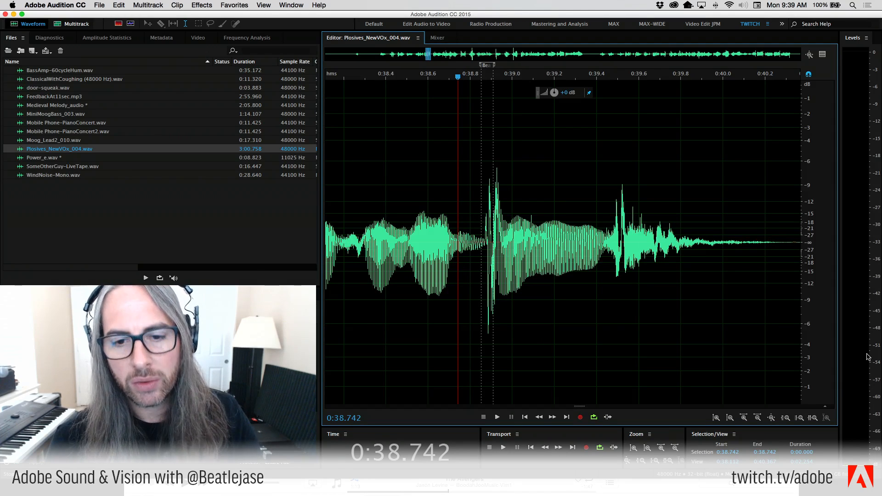
{"action": "left_click_drag", "start_coordinate": [481, 206], "coordinate": [495, 218]}
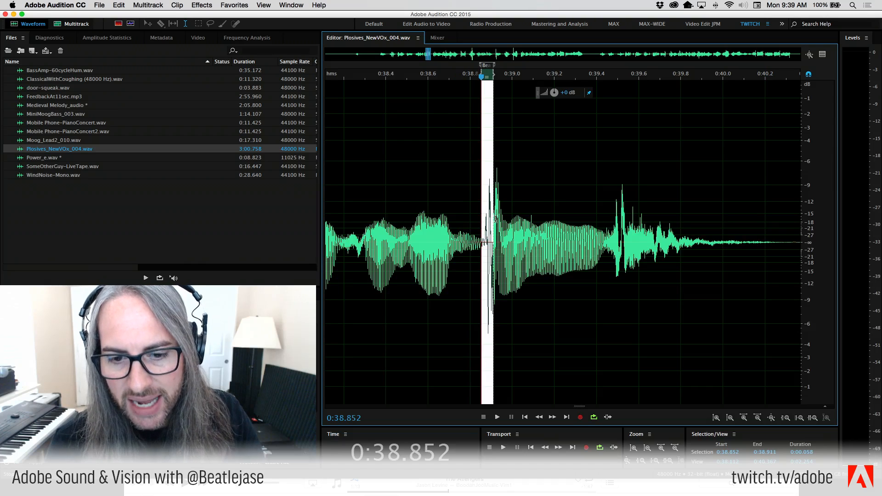
{"action": "left_click", "coordinate": [466, 173]}
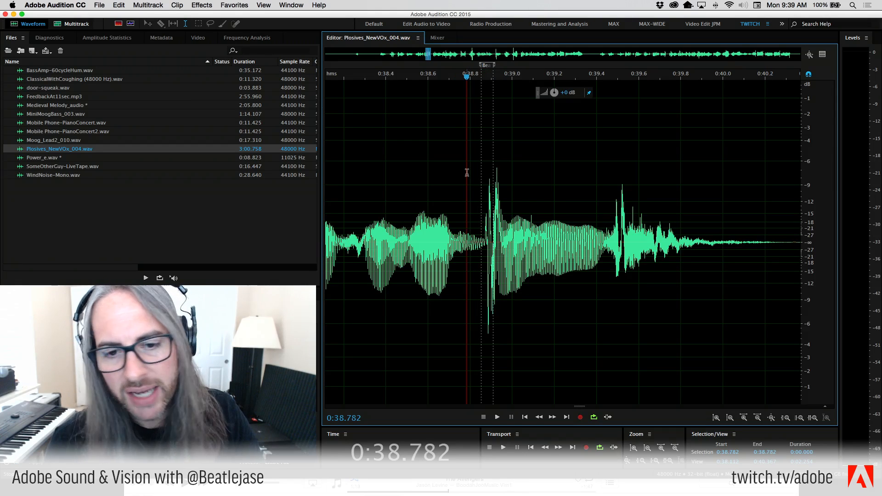
{"action": "left_click_drag", "start_coordinate": [467, 174], "coordinate": [499, 193]}
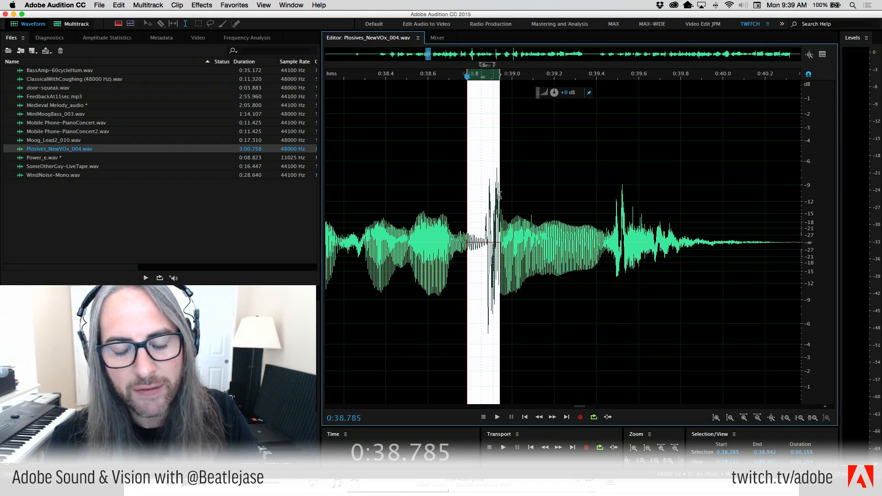
{"action": "left_click", "coordinate": [474, 222]}
{"action": "left_click_drag", "start_coordinate": [481, 223], "coordinate": [500, 239]}
{"action": "left_click", "coordinate": [513, 266]}
Return to the spectral frequency display and examine the plosive's low-frequency burst and the audio around it.
{"action": "left_click", "coordinate": [118, 24]}
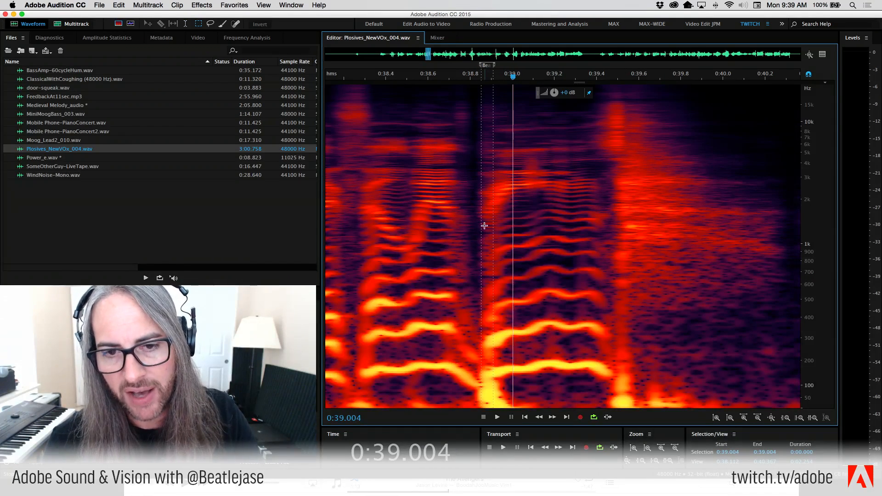
{"action": "left_click_drag", "start_coordinate": [471, 221], "coordinate": [503, 234]}
{"action": "left_click", "coordinate": [541, 390]}
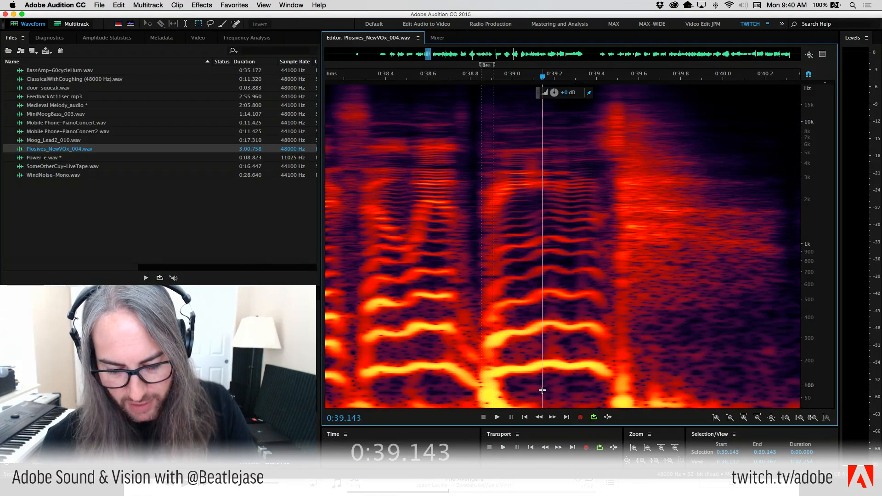
{"action": "scroll", "coordinate": [542, 390], "scroll_direction": "left", "scroll_amount": 3}
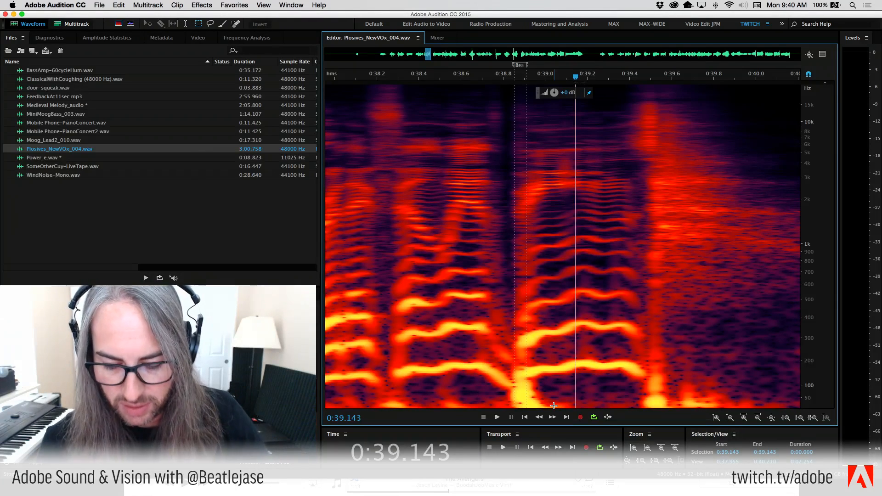
{"action": "left_click", "coordinate": [636, 239]}
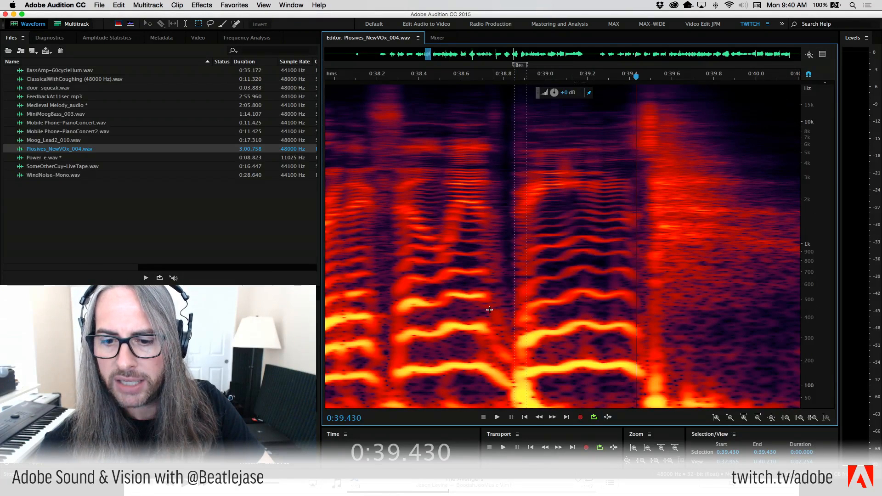
{"action": "scroll", "coordinate": [489, 312], "scroll_direction": "down", "scroll_amount": 4}
{"action": "scroll", "coordinate": [489, 312], "scroll_direction": "up", "scroll_amount": 4}
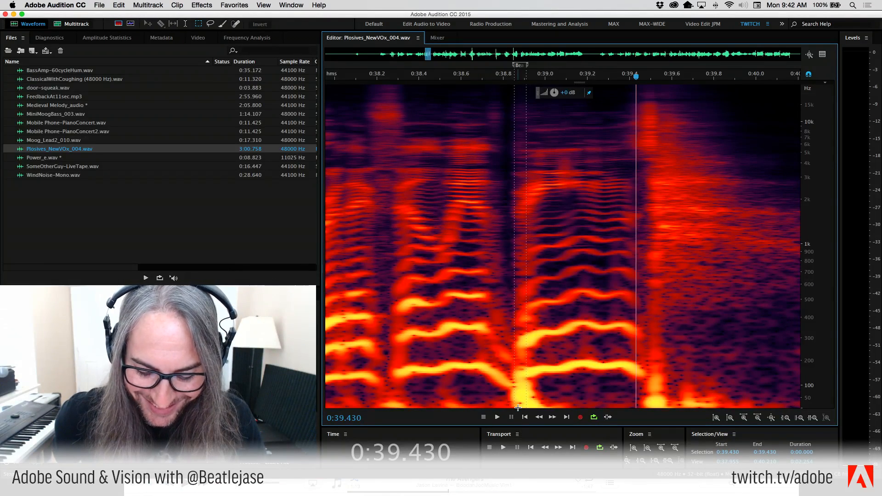
Open Mobile Phone-PianoConcert.wav and set the spectral resolution of the frequency display to 512 in the Spectral Displays preferences.
{"action": "double_click", "coordinate": [23, 123]}
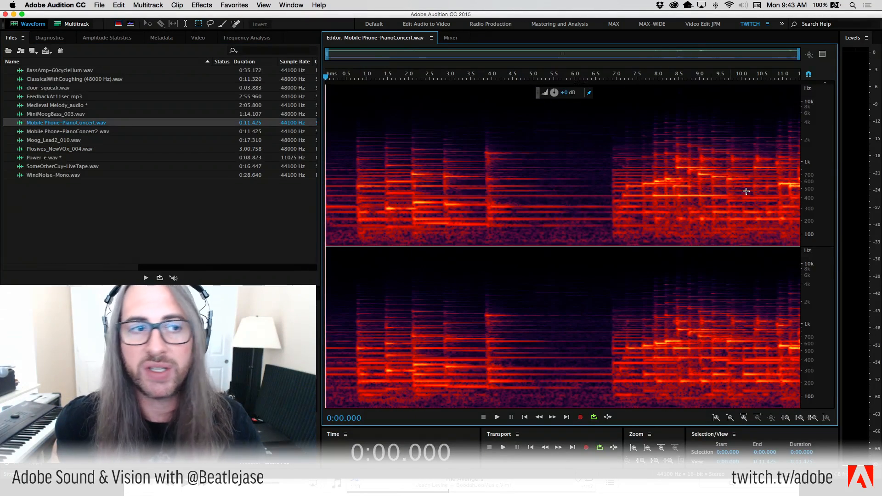
{"action": "left_click", "coordinate": [55, 5]}
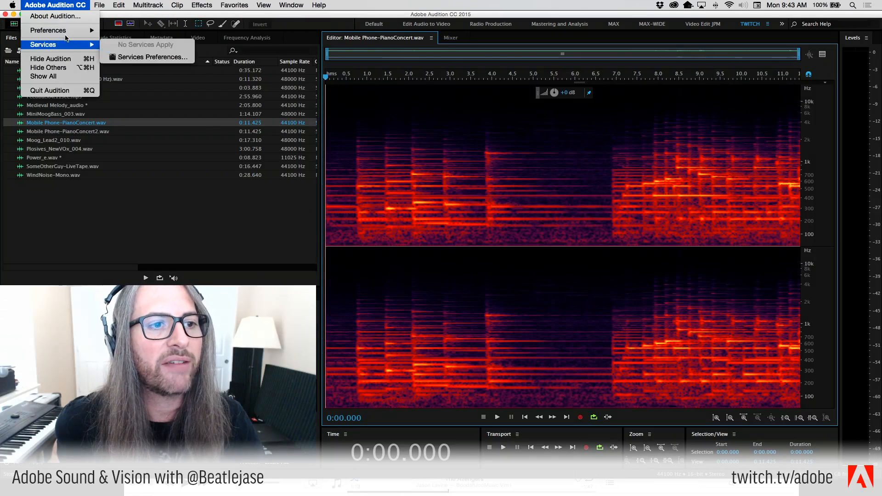
{"action": "mouse_move", "coordinate": [65, 34]}
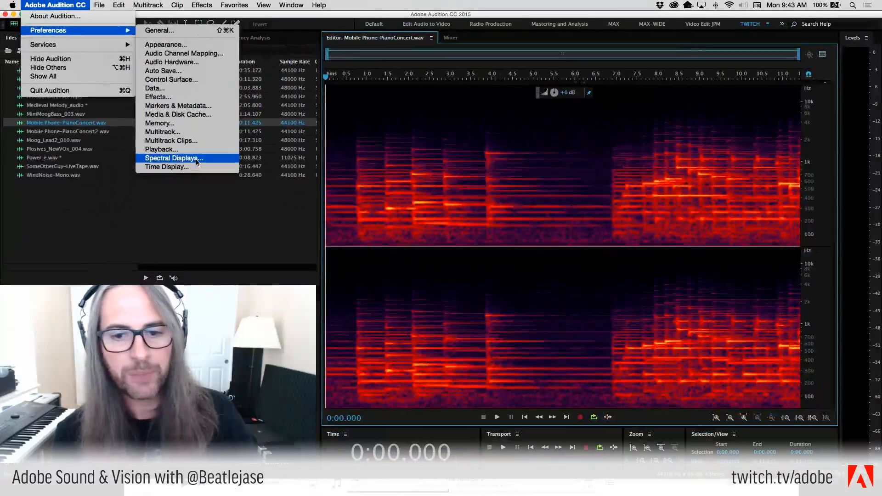
{"action": "left_click", "coordinate": [217, 160]}
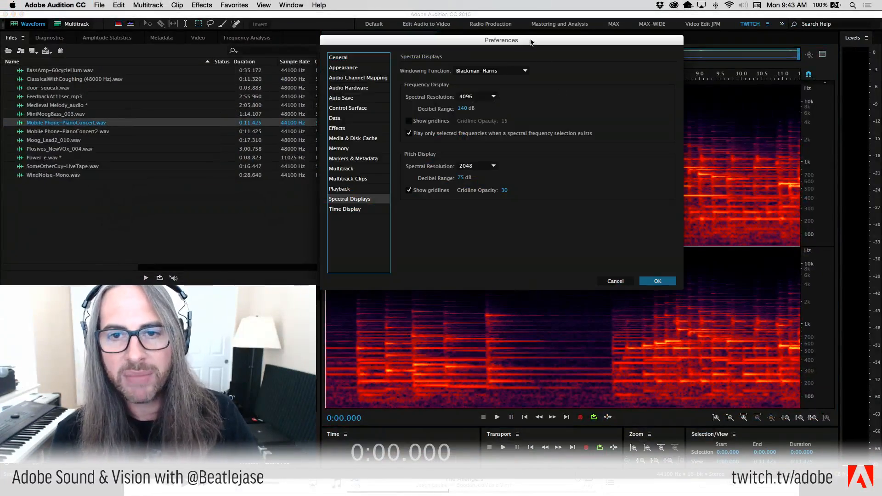
{"action": "left_click_drag", "start_coordinate": [530, 43], "coordinate": [674, 17]}
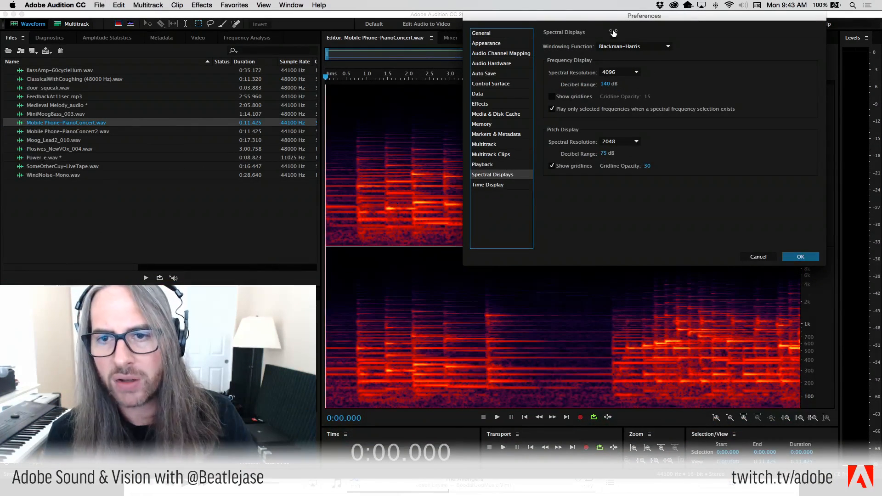
{"action": "left_click_drag", "start_coordinate": [613, 15], "coordinate": [539, 16]}
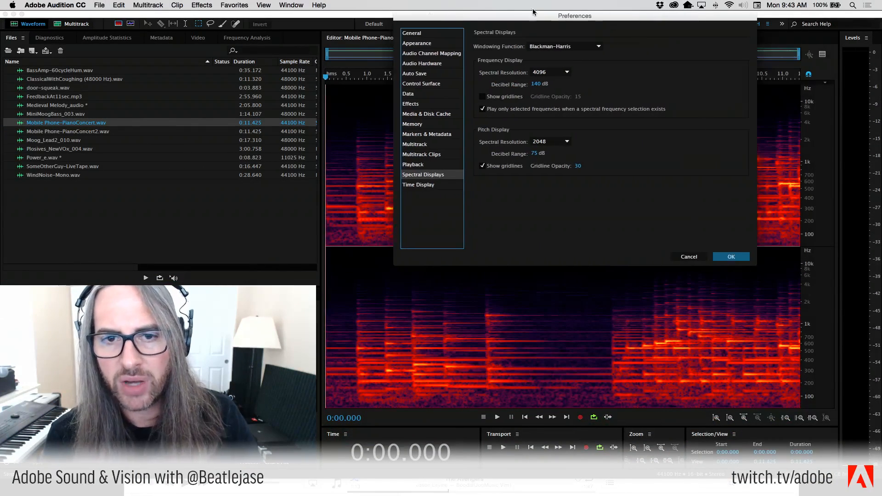
{"action": "left_click", "coordinate": [554, 71]}
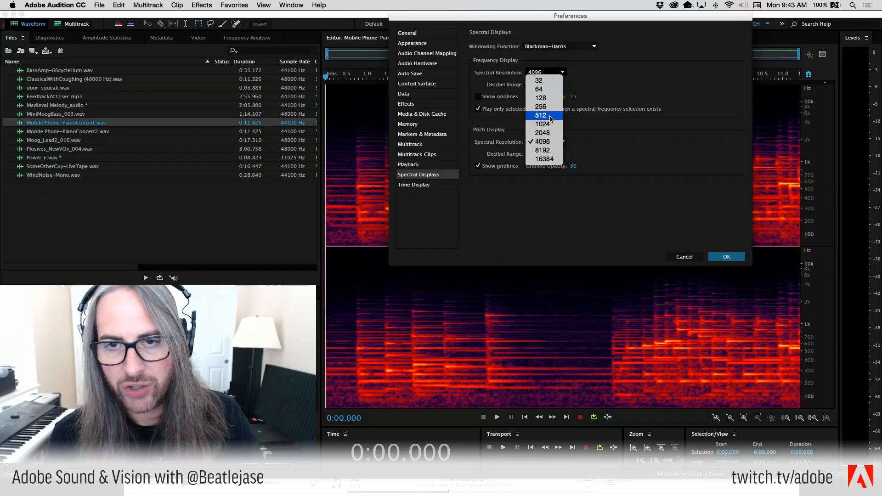
{"action": "left_click", "coordinate": [550, 116]}
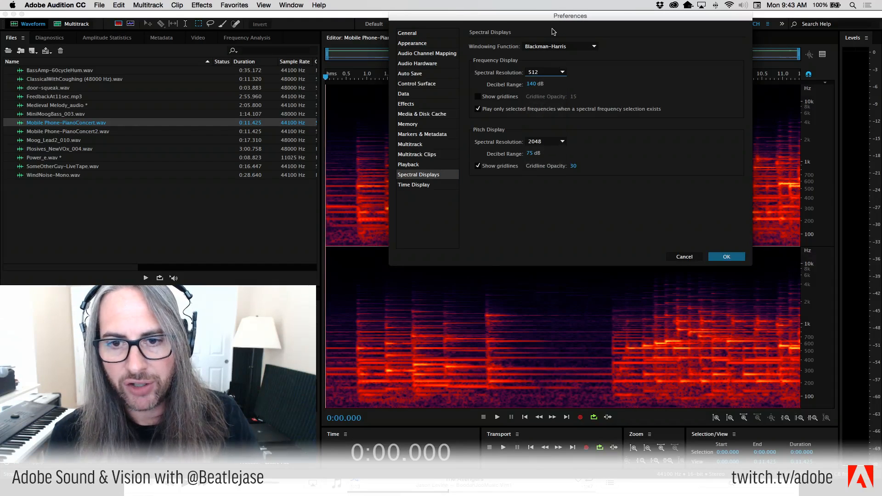
{"action": "left_click", "coordinate": [737, 256]}
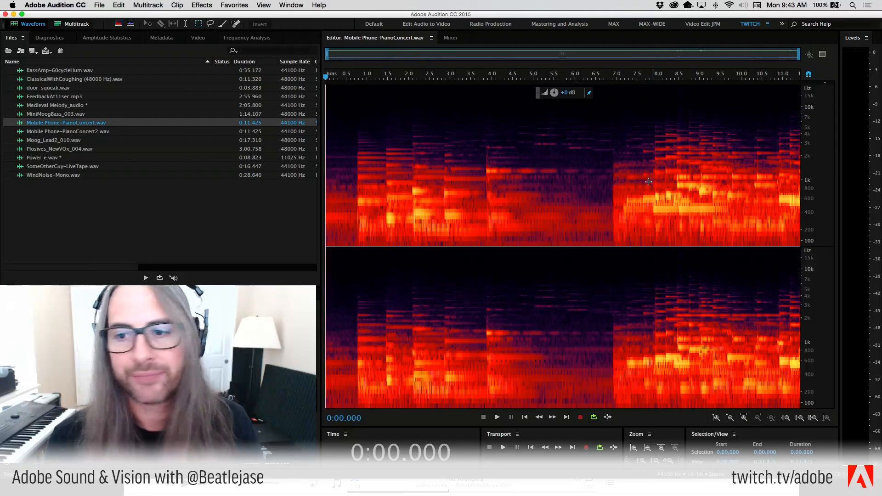
Set the spectral resolution of the frequency display to 8192 in the Spectral Displays preferences.
{"action": "left_click", "coordinate": [71, 4]}
{"action": "mouse_move", "coordinate": [64, 31]}
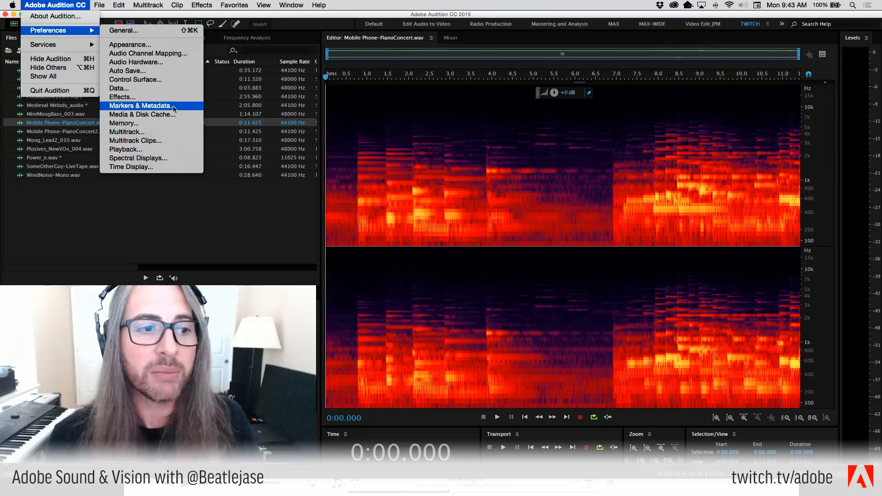
{"action": "left_click", "coordinate": [176, 151]}
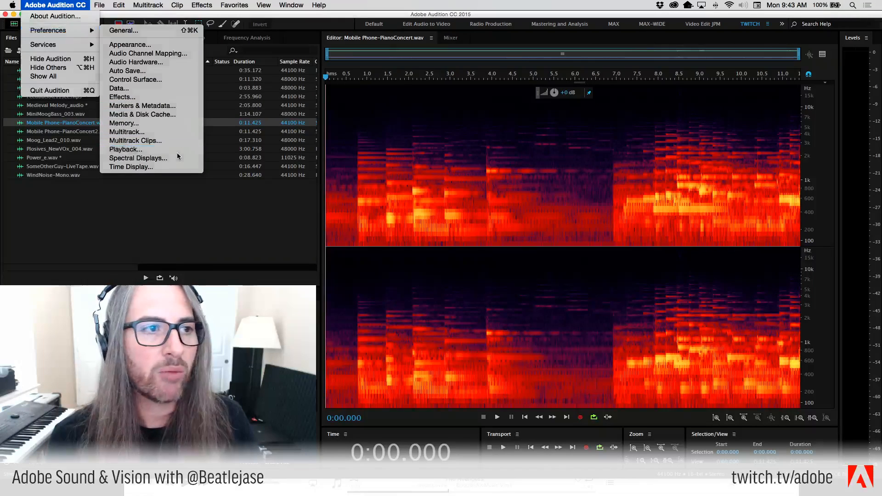
{"action": "left_click", "coordinate": [427, 174]}
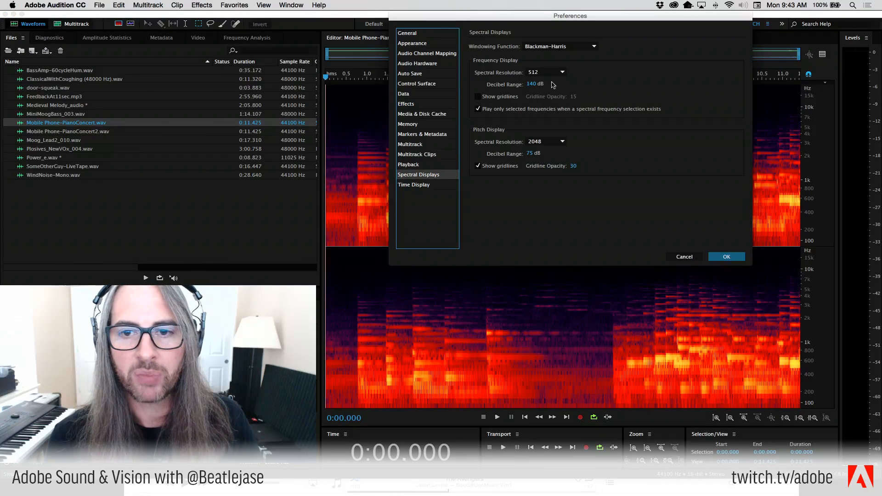
{"action": "left_click", "coordinate": [546, 73]}
{"action": "left_click", "coordinate": [546, 142]}
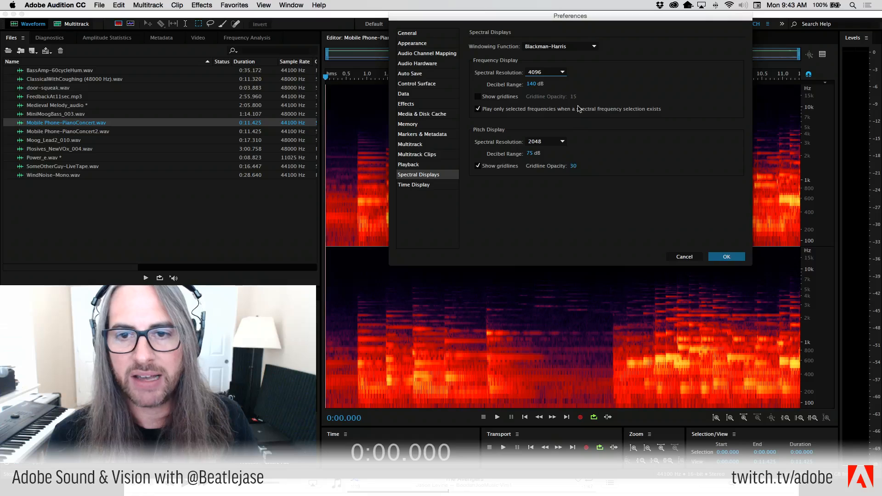
{"action": "left_click", "coordinate": [546, 72]}
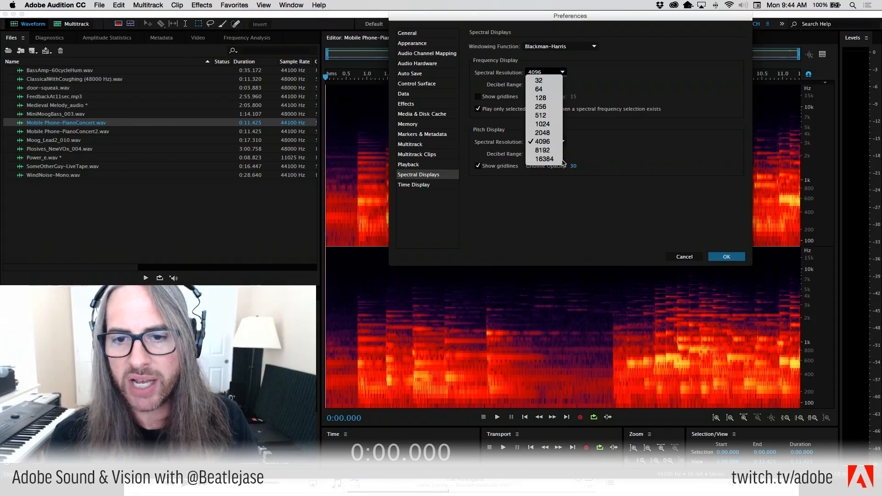
{"action": "left_click", "coordinate": [540, 142]}
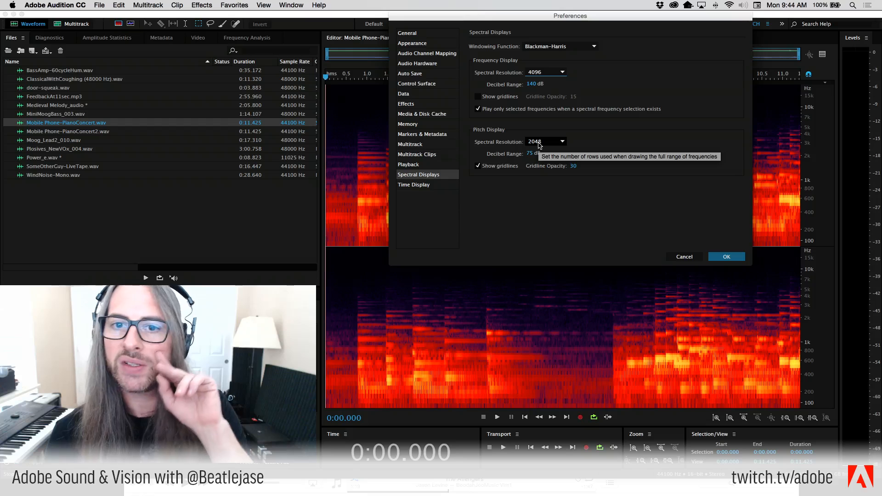
{"action": "left_click", "coordinate": [552, 72]}
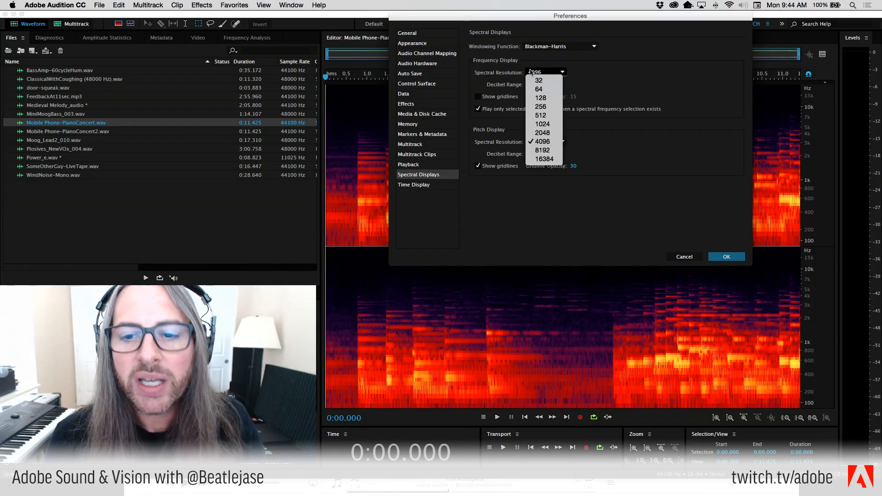
{"action": "left_click", "coordinate": [551, 151]}
{"action": "left_click", "coordinate": [740, 256]}
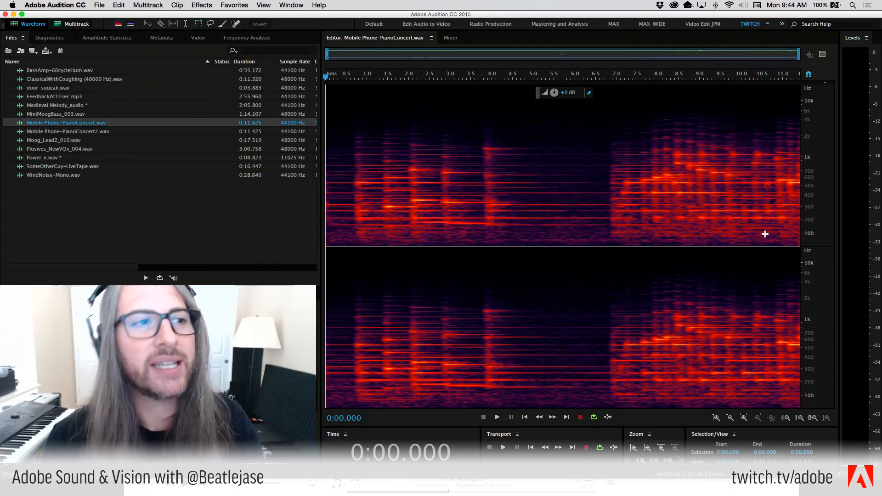
Try a frequency display resolution of 4096, review the windowing function choices, and discard the changes in the Spectral Displays preferences.
{"action": "left_click", "coordinate": [55, 5]}
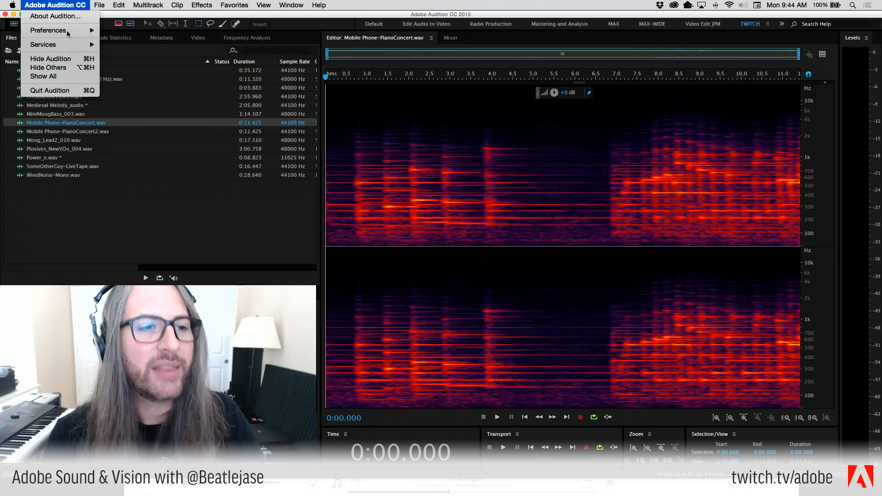
{"action": "mouse_move", "coordinate": [41, 31]}
{"action": "left_click", "coordinate": [138, 158]}
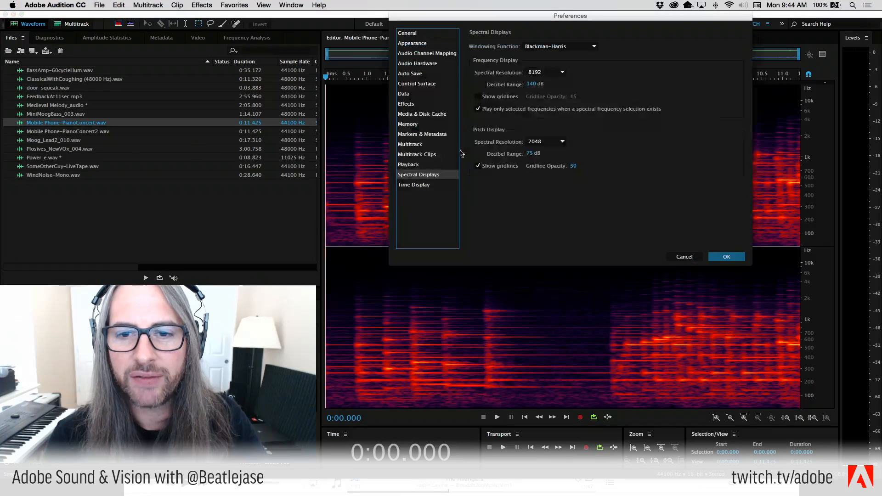
{"action": "left_click", "coordinate": [560, 74]}
{"action": "left_click", "coordinate": [544, 141]}
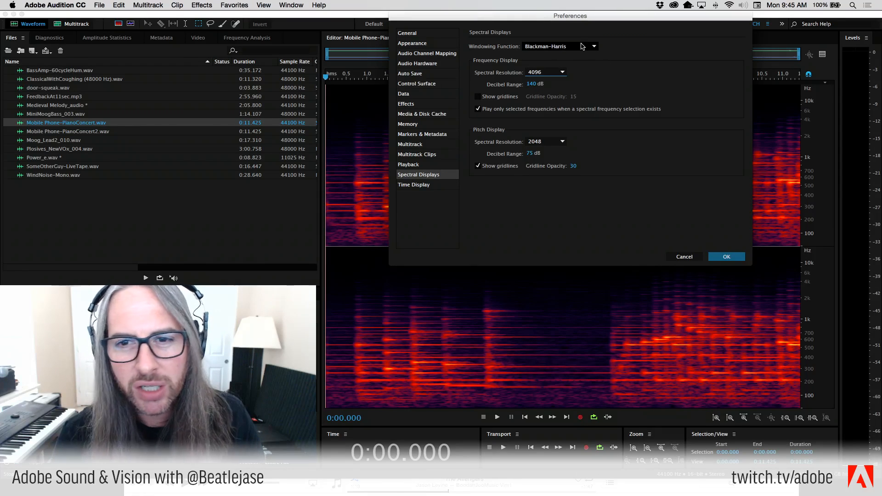
{"action": "left_click", "coordinate": [551, 46]}
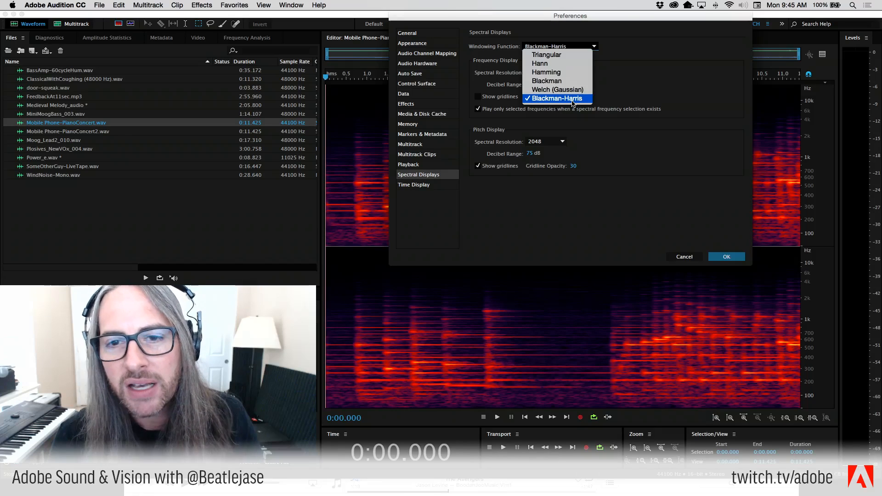
{"action": "left_click", "coordinate": [629, 97]}
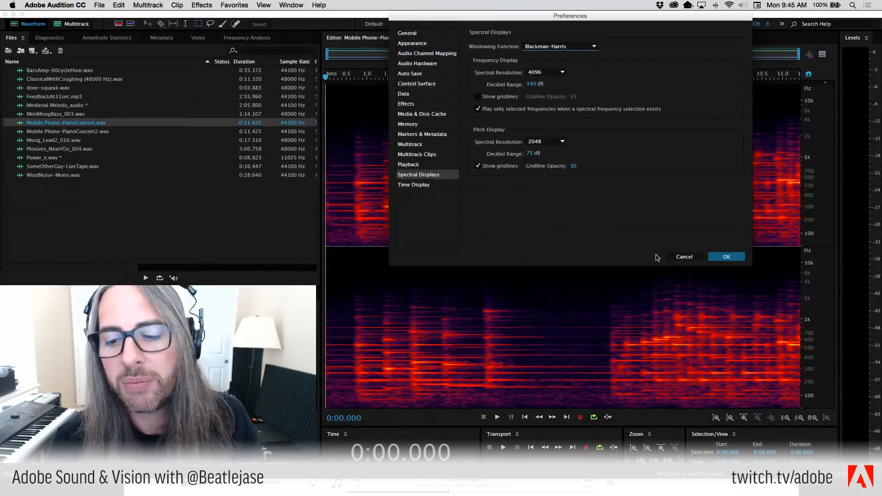
{"action": "left_click", "coordinate": [684, 257]}
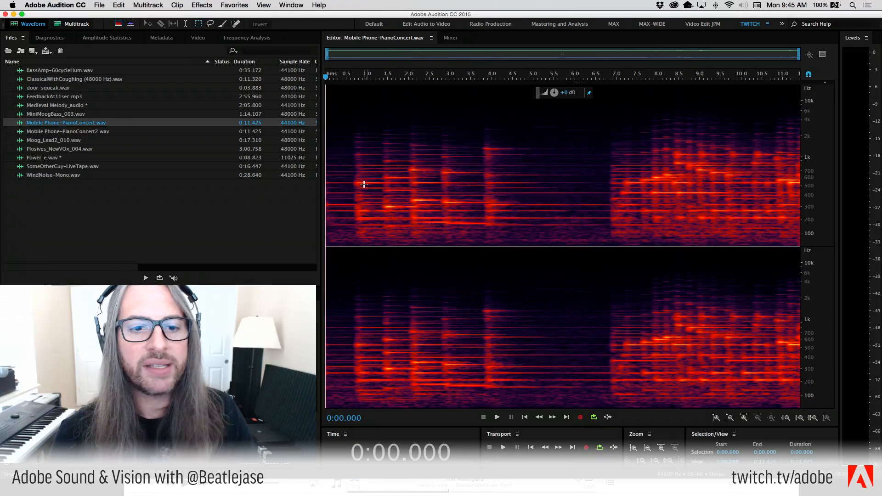
Bring the lower frequencies into closer view on the frequency scale and place the playhead at about 0:03.632.
{"action": "left_click", "coordinate": [347, 122]}
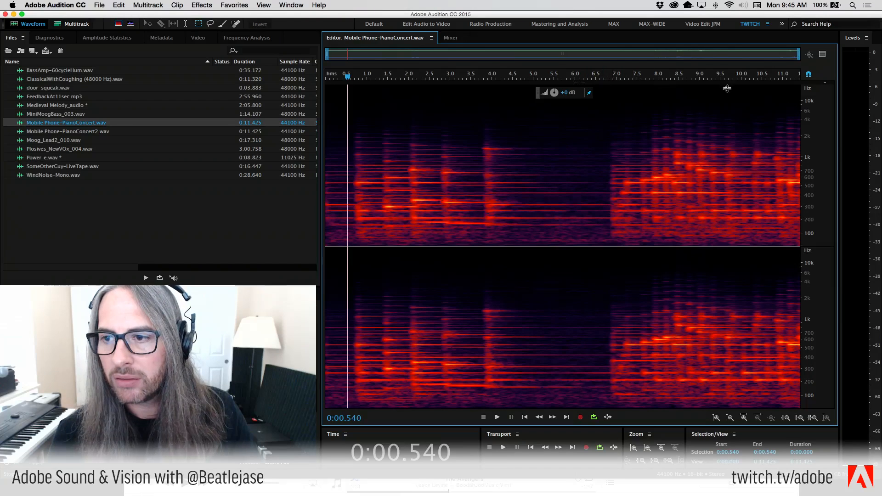
{"action": "left_click_drag", "start_coordinate": [815, 108], "coordinate": [826, 407]}
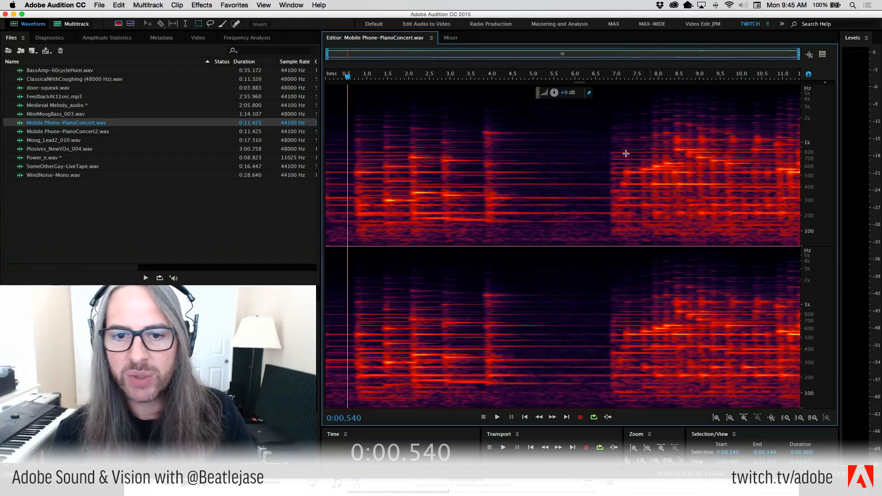
{"action": "left_click", "coordinate": [476, 74]}
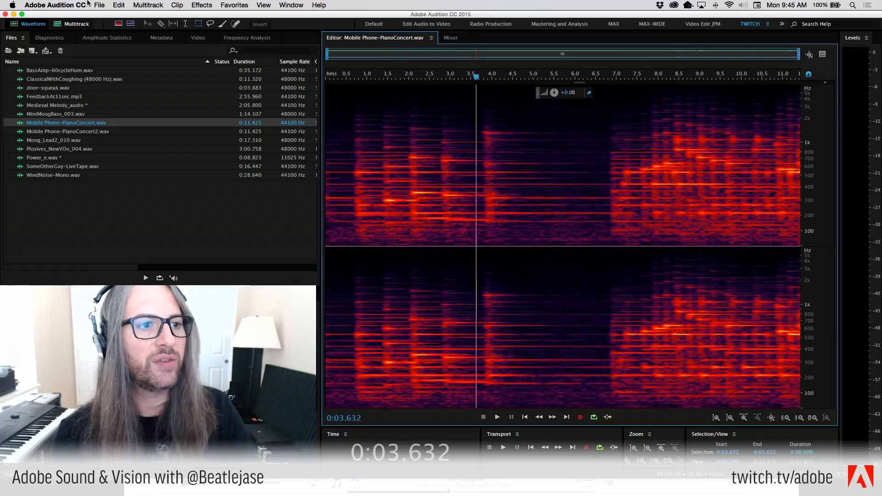
Set the frequency display's spectral resolution to 4096 and apply the Spectral Displays preferences.
{"action": "left_click", "coordinate": [37, 6]}
{"action": "mouse_move", "coordinate": [42, 32]}
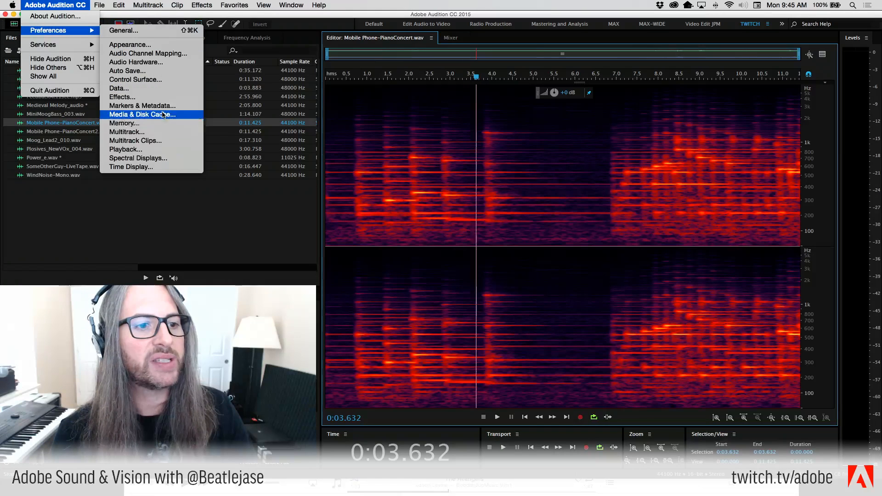
{"action": "left_click", "coordinate": [175, 159]}
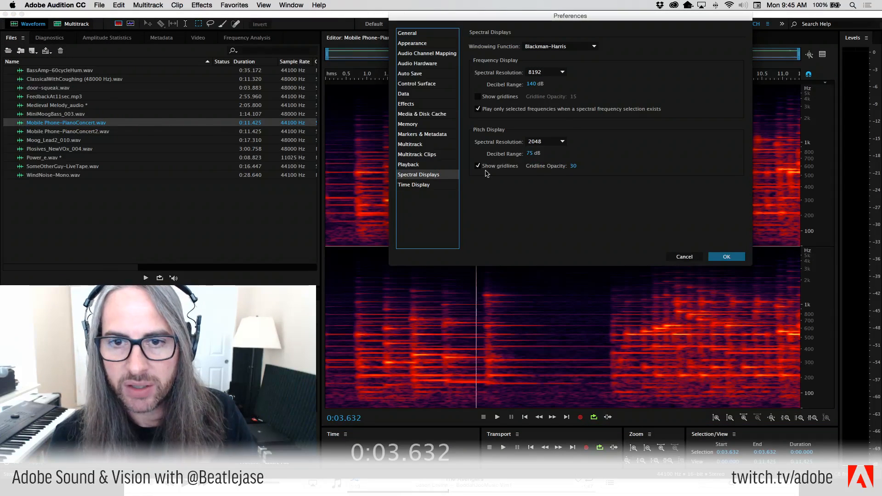
{"action": "left_click", "coordinate": [545, 74]}
{"action": "left_click", "coordinate": [542, 141]}
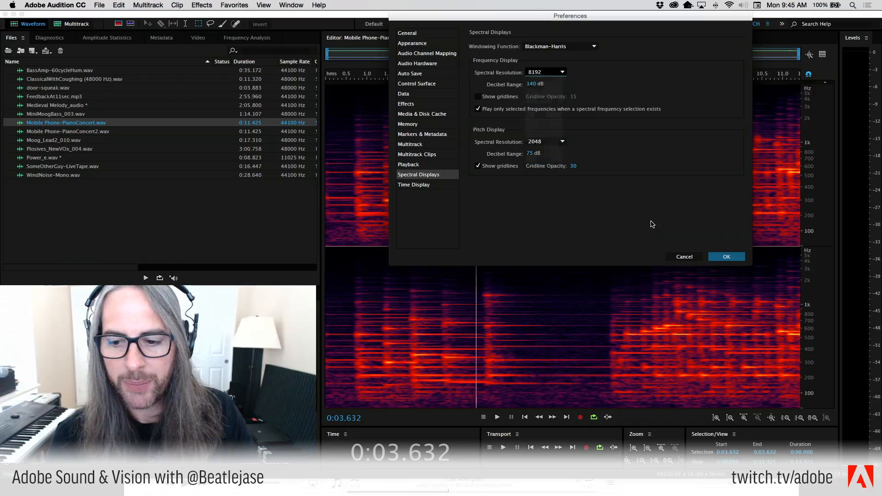
{"action": "left_click", "coordinate": [727, 255]}
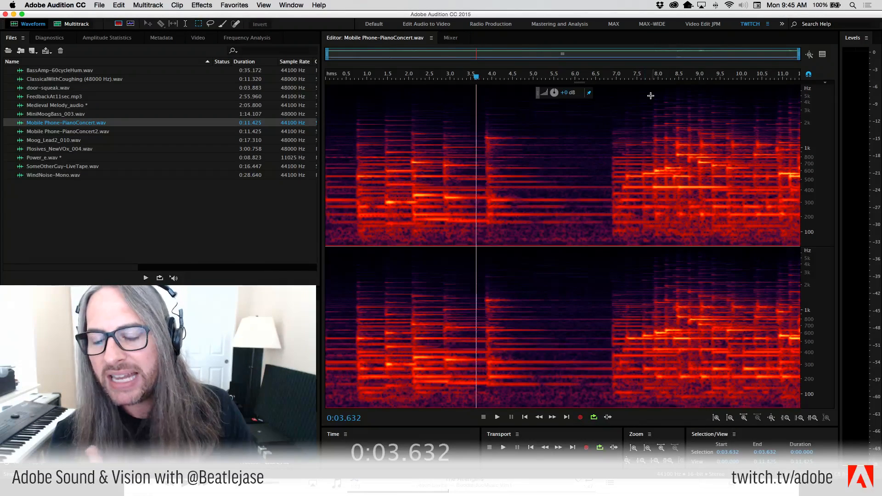
Highlight the upper frequencies of the passage after about 0:07.6 with temporary marquee selections, and clear them.
{"action": "left_click_drag", "start_coordinate": [648, 86], "coordinate": [801, 186]}
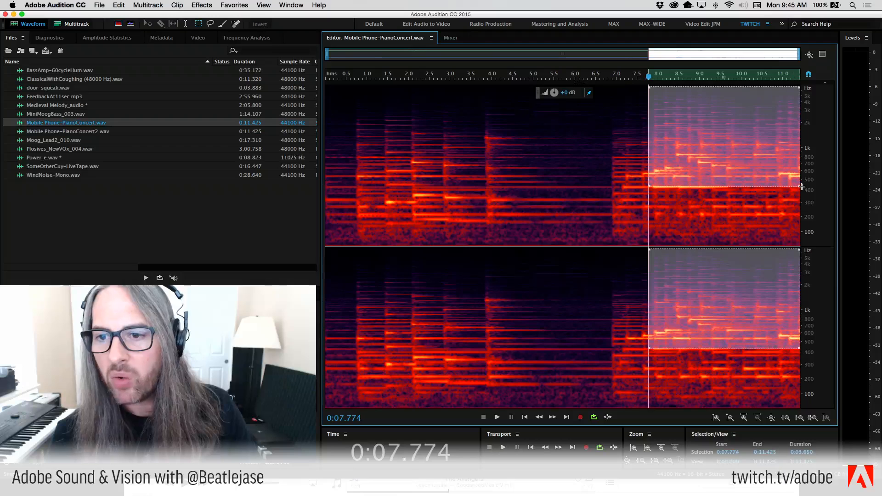
{"action": "left_click", "coordinate": [643, 154]}
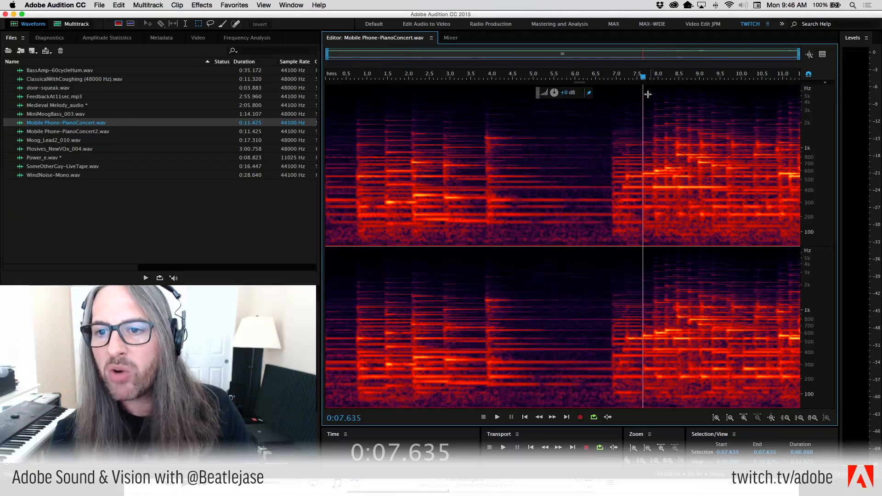
{"action": "left_click_drag", "start_coordinate": [643, 91], "coordinate": [746, 164]}
{"action": "left_click", "coordinate": [634, 170]}
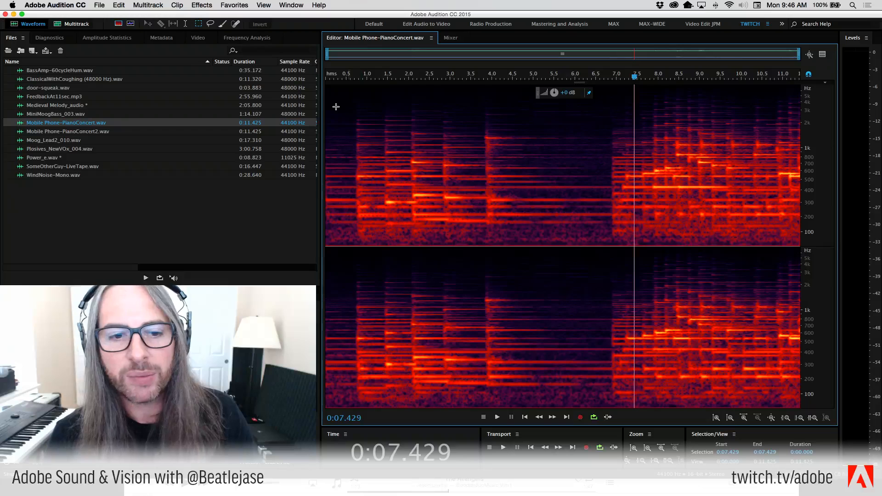
Play the piano recording from about 0:00.712 and again from about 0:00.705.
{"action": "left_click", "coordinate": [355, 107]}
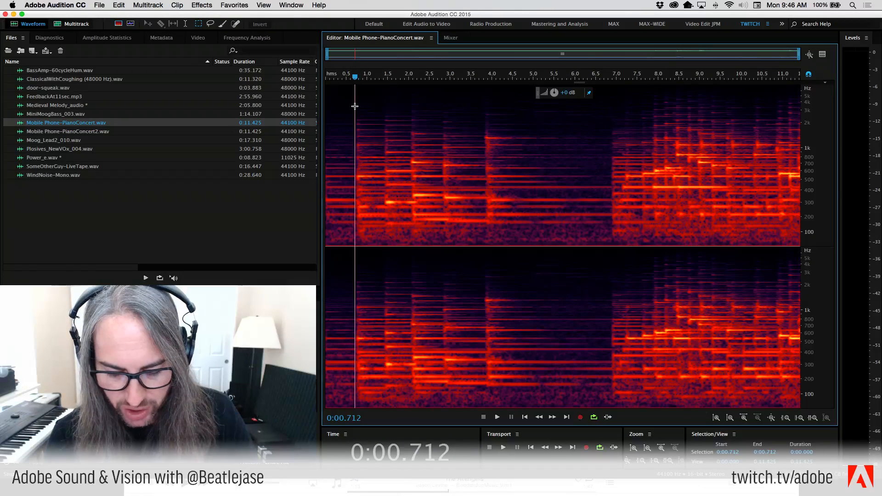
{"action": "key", "text": "space"}
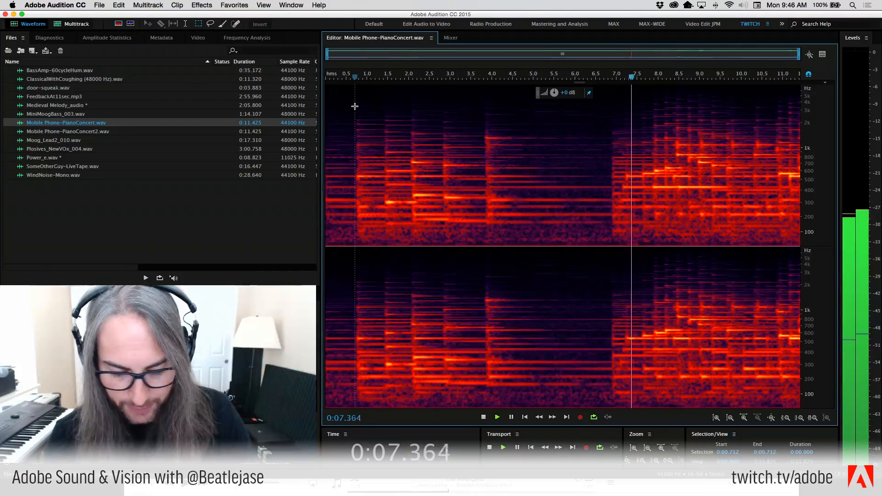
{"action": "key", "text": "j"}
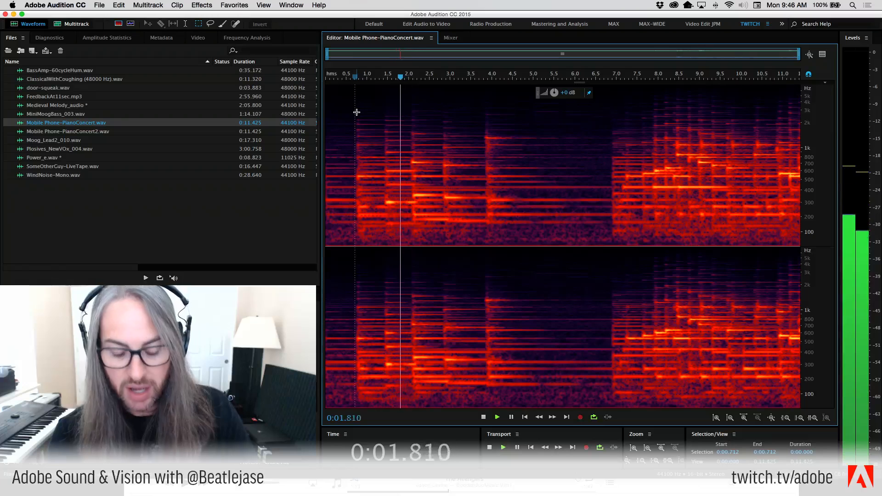
{"action": "key", "text": "k"}
{"action": "key", "text": "j"}
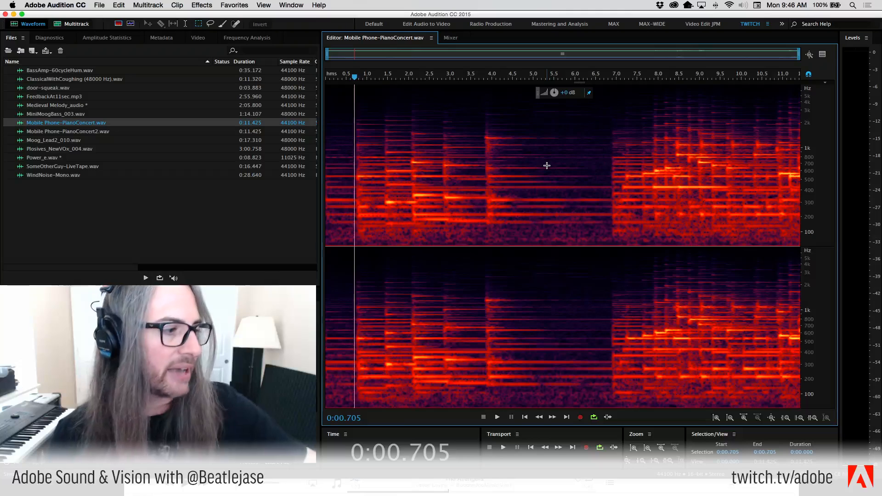
{"action": "key", "text": "space"}
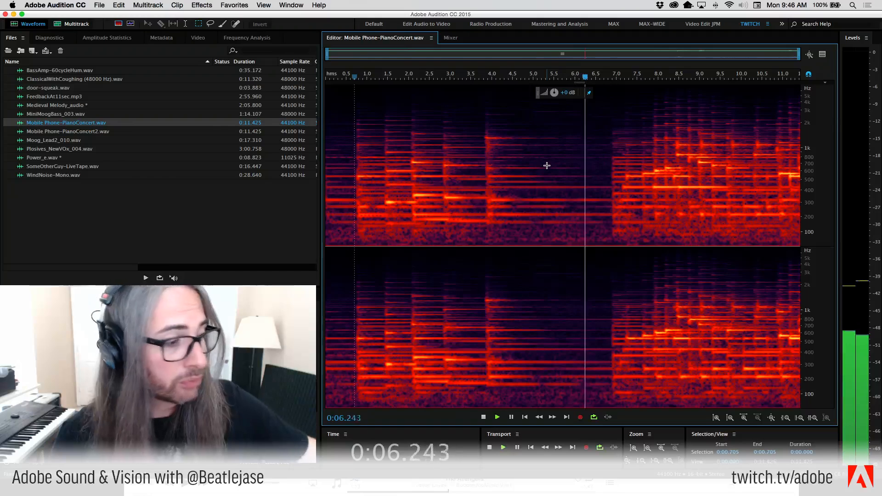
Restart playback of the recording from about 0:03.796.
{"action": "key", "text": "j"}
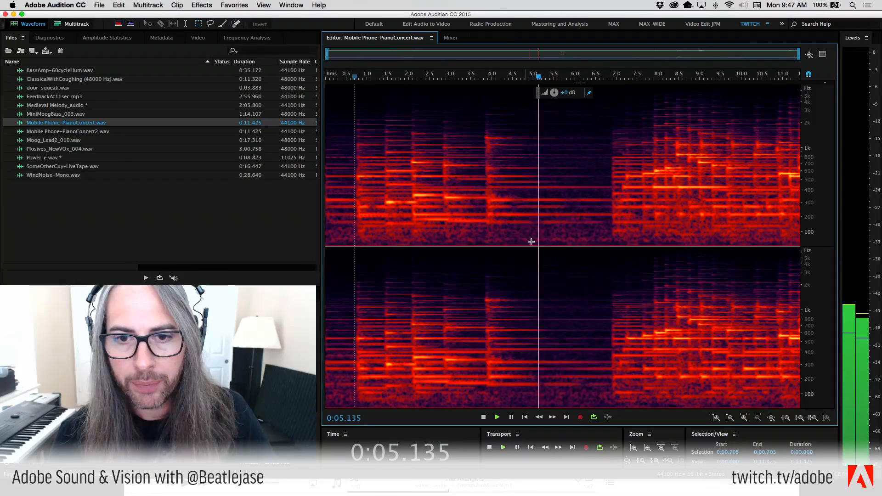
{"action": "key", "text": "k"}
{"action": "key", "text": "l"}
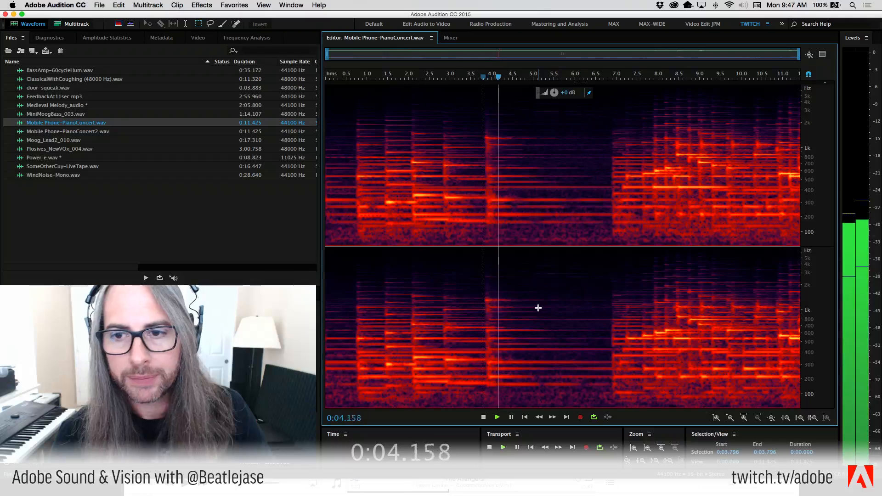
Focus the frequency scale on the range above about 650 Hz and replay the passage from about 0:03.828.
{"action": "left_click_drag", "start_coordinate": [814, 98], "coordinate": [819, 169]}
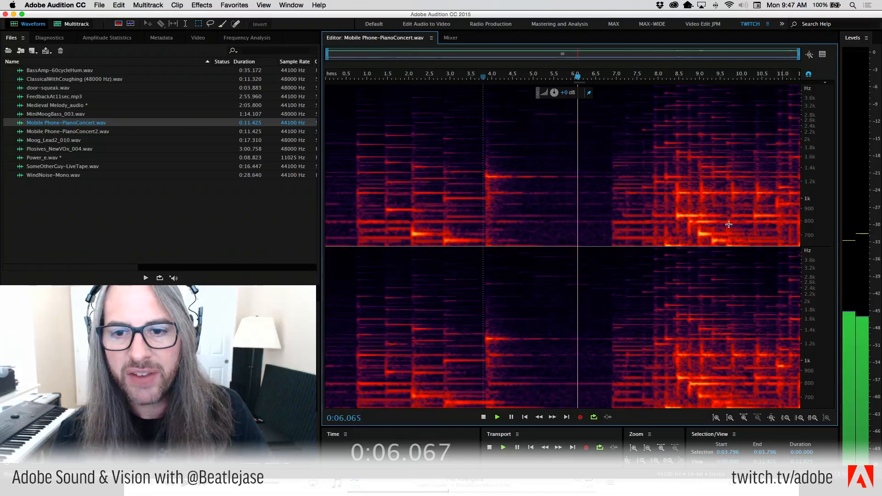
{"action": "key", "text": "k"}
{"action": "key", "text": "j"}
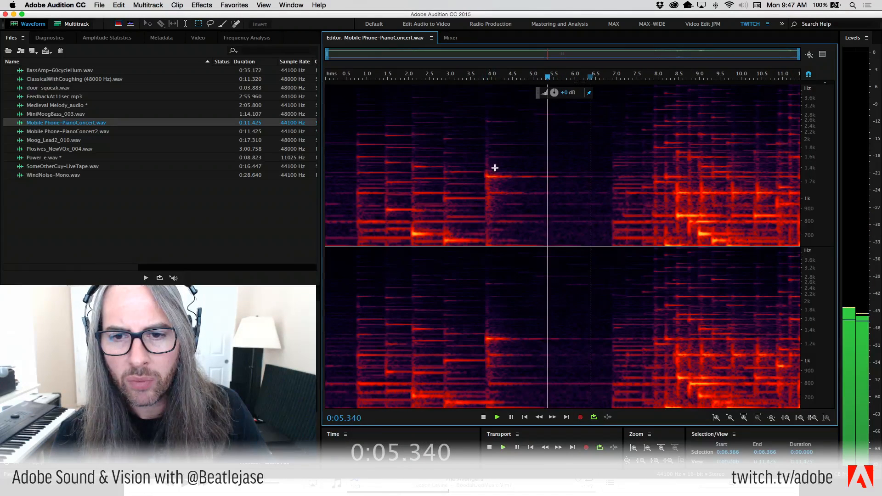
{"action": "key", "text": "k"}
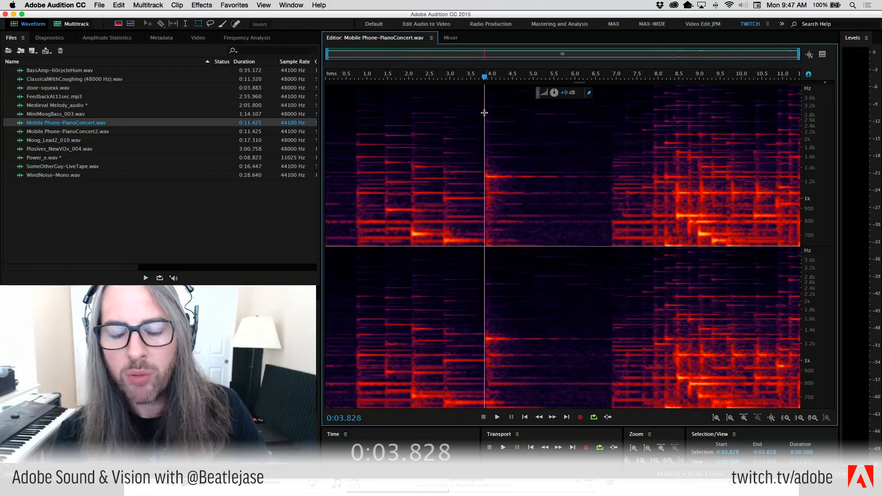
{"action": "key", "text": "l"}
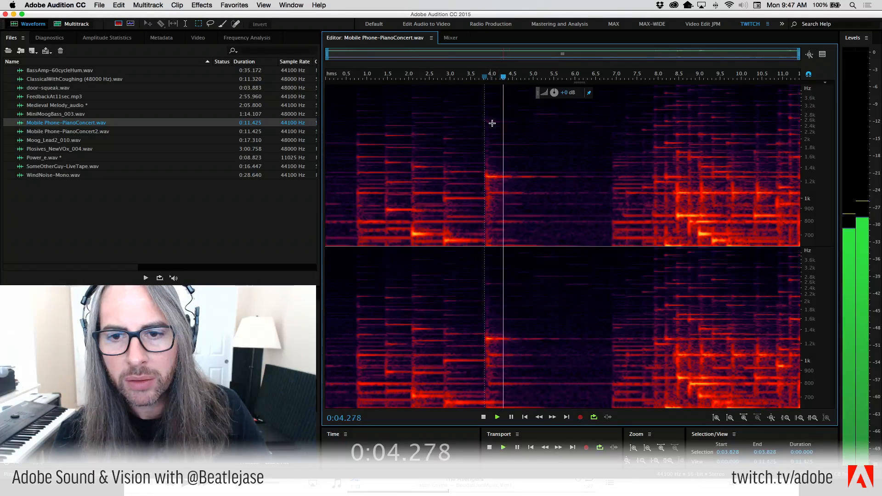
Stop playback and amplify the upper frequency band, roughly 2 to 3.6 kHz, between about 0:03.778 and 0:07.480.
{"action": "key", "text": "k"}
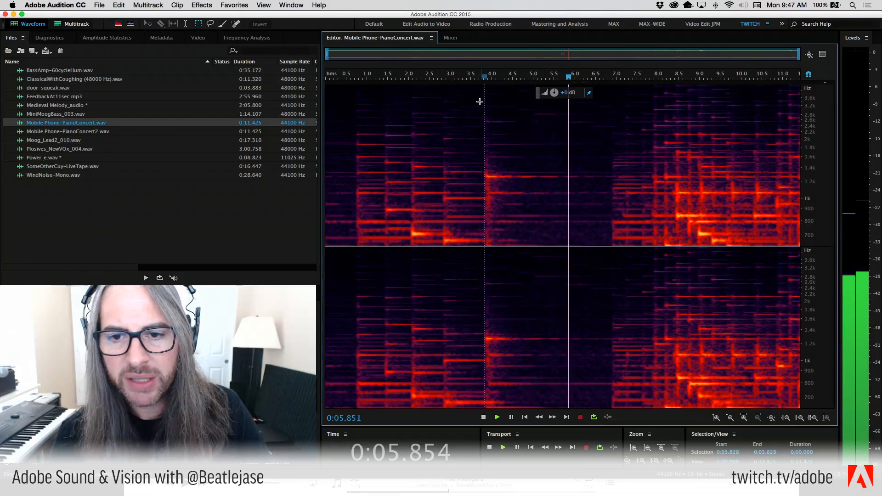
{"action": "key", "text": "j"}
{"action": "key", "text": "k"}
{"action": "left_click_drag", "start_coordinate": [482, 95], "coordinate": [636, 142]}
{"action": "left_click_drag", "start_coordinate": [554, 93], "coordinate": [606, 98]}
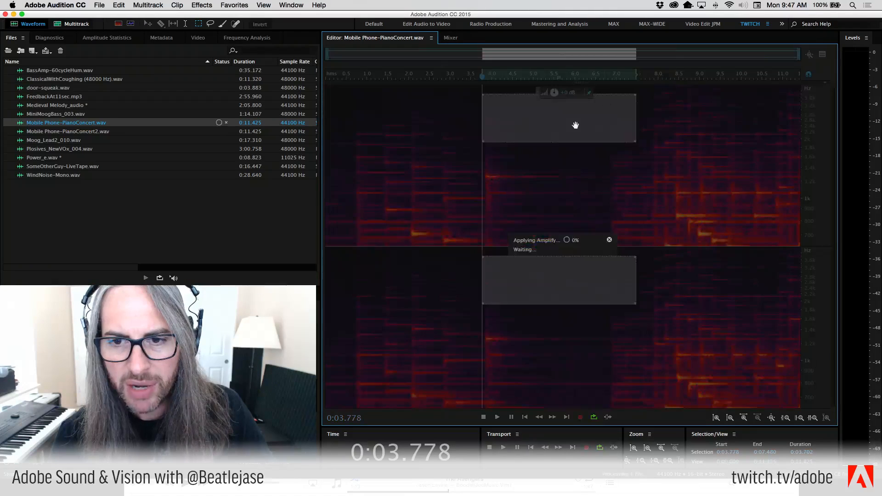
Clear the marquee selection and play the boosted passage from about 0:03.785.
{"action": "left_click", "coordinate": [483, 168]}
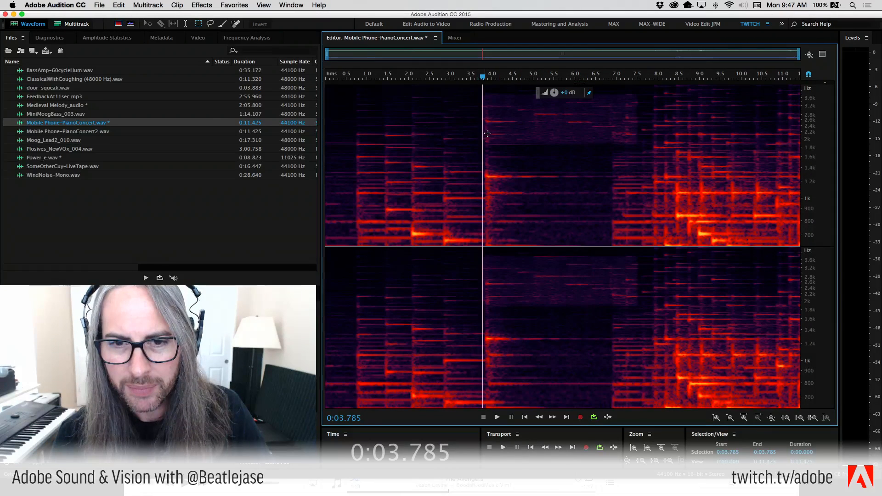
{"action": "key", "text": "space"}
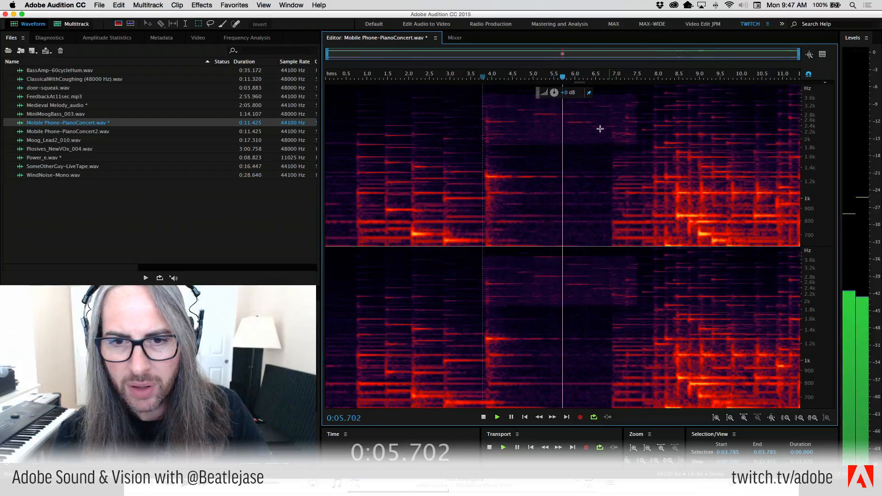
{"action": "key", "text": "space"}
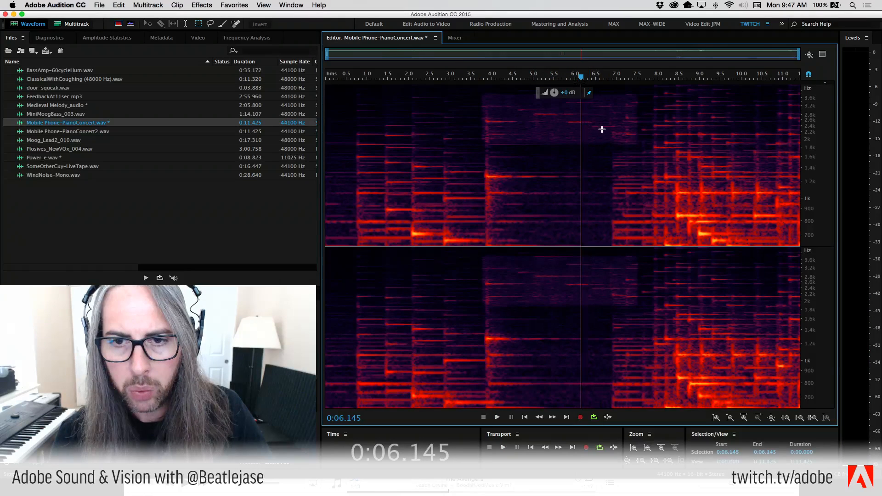
Delete the thin tone near 2.8 kHz between about 0:04.971 and 0:06.889, and clear the selection.
{"action": "left_click_drag", "start_coordinate": [530, 112], "coordinate": [587, 132]}
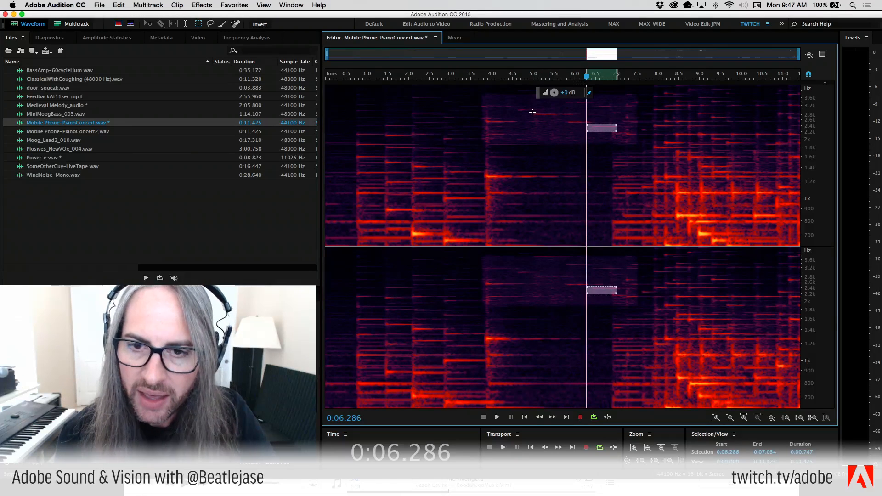
{"action": "left_click_drag", "start_coordinate": [532, 113], "coordinate": [611, 116]}
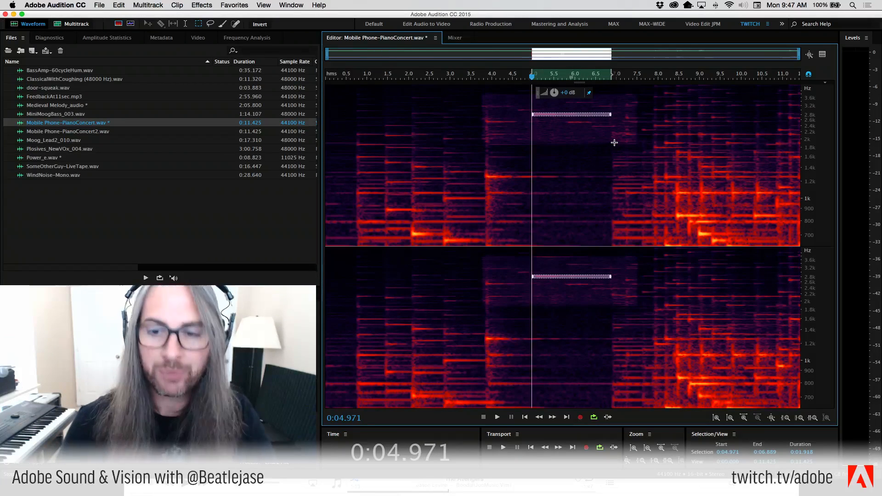
{"action": "key", "text": "Delete"}
{"action": "left_click", "coordinate": [535, 124]}
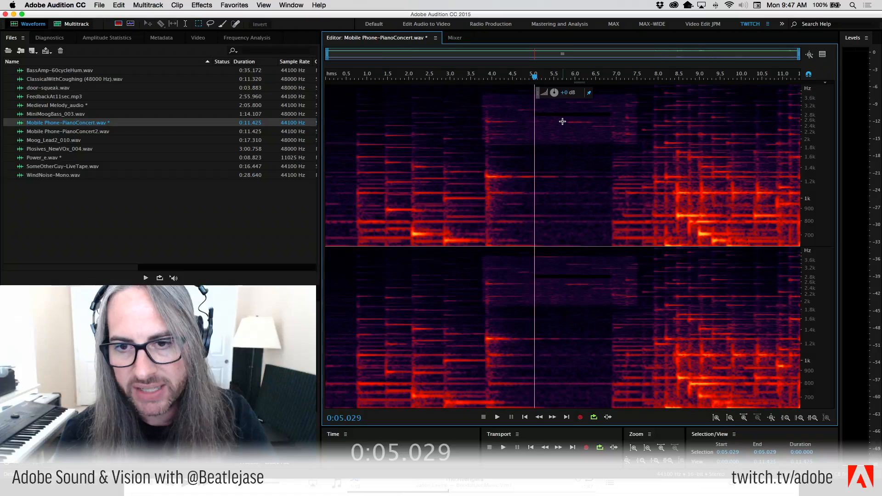
Highlight the neighbouring phone tones near 2.5 kHz and 3 kHz with temporary marquee selections, and clear them.
{"action": "left_click_drag", "start_coordinate": [563, 119], "coordinate": [621, 123]}
{"action": "left_click", "coordinate": [626, 128]}
{"action": "left_click", "coordinate": [553, 129]}
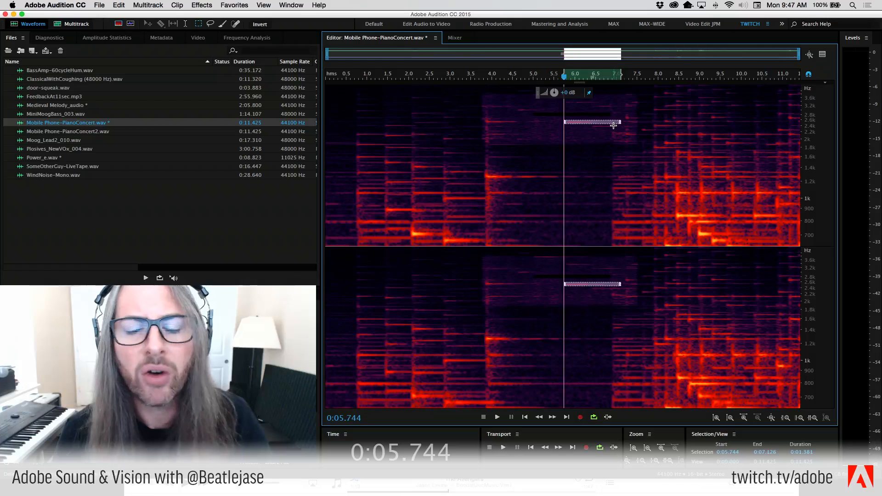
{"action": "left_click", "coordinate": [573, 147]}
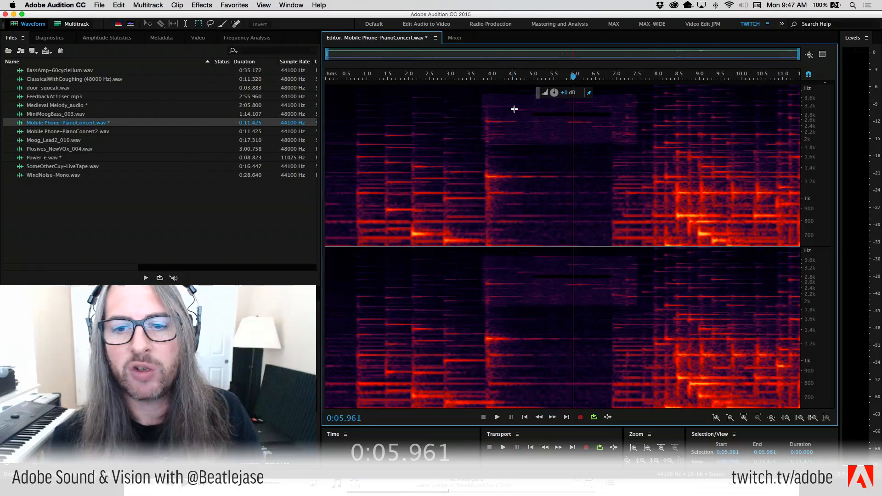
{"action": "left_click_drag", "start_coordinate": [514, 108], "coordinate": [564, 112]}
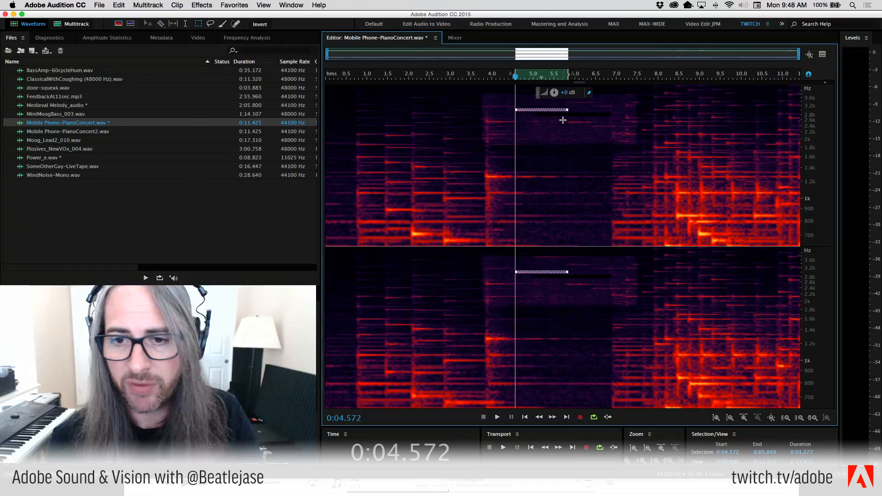
{"action": "left_click_drag", "start_coordinate": [564, 121], "coordinate": [609, 123]}
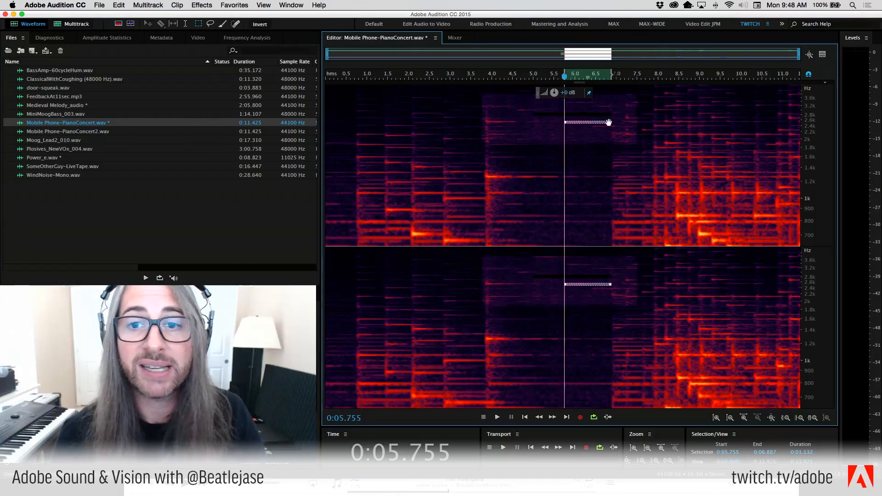
{"action": "left_click", "coordinate": [512, 105]}
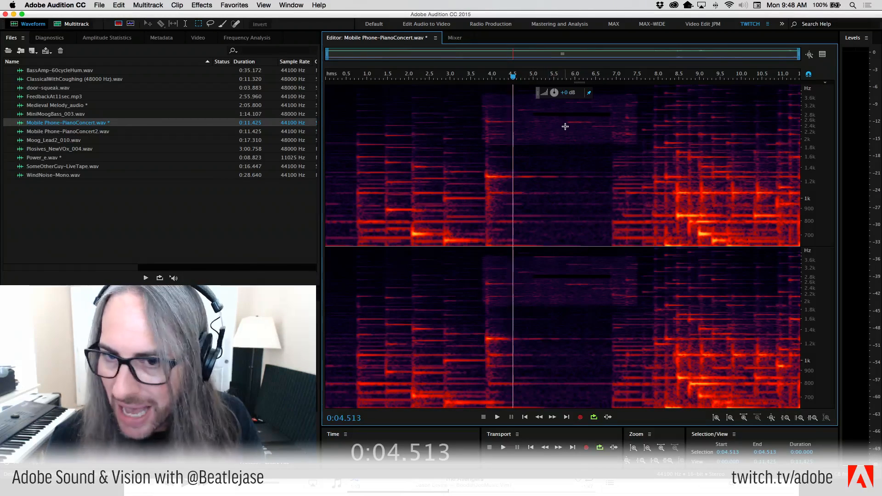
Audition the tone near 2.5 kHz between about 0:05.717 and 0:06.719 in isolation, and delete it.
{"action": "scroll", "coordinate": [823, 90], "scroll_direction": "up", "scroll_amount": 3}
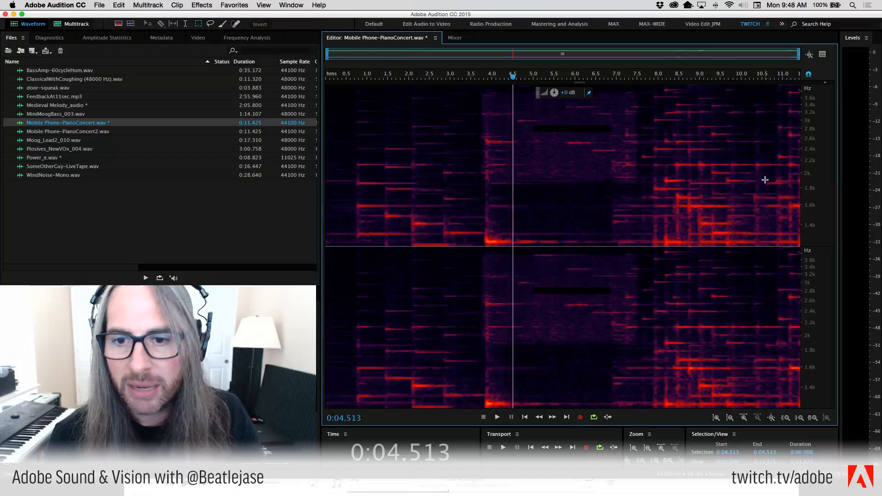
{"action": "left_click_drag", "start_coordinate": [562, 138], "coordinate": [605, 146]}
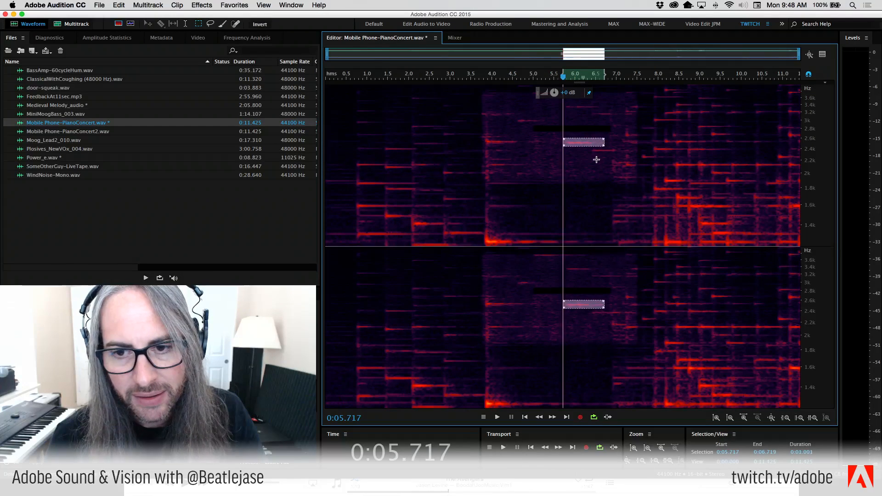
{"action": "key", "text": "space"}
{"action": "key", "text": "space"}
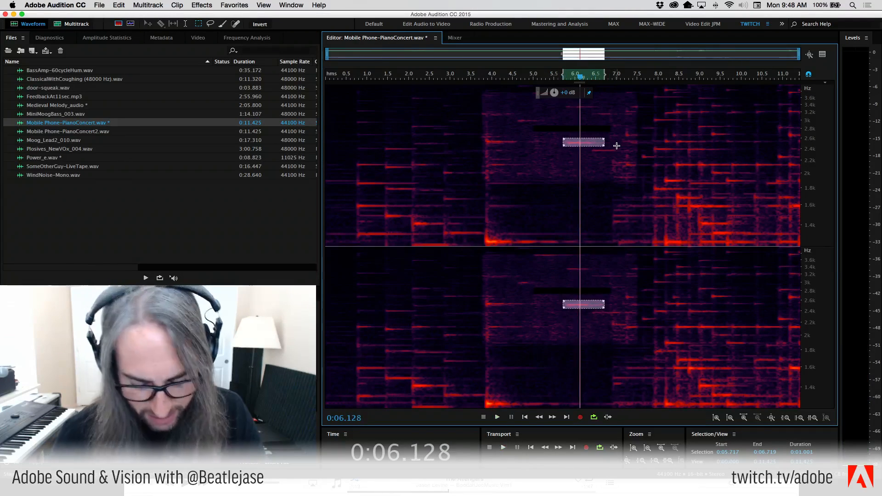
{"action": "key", "text": "Delete"}
Delete the tone below 2.4 kHz from about 0:06.4 to 0:07.0 and the one just under 3 kHz from 0:04.593 to 0:05.464.
{"action": "left_click_drag", "start_coordinate": [616, 148], "coordinate": [589, 154]}
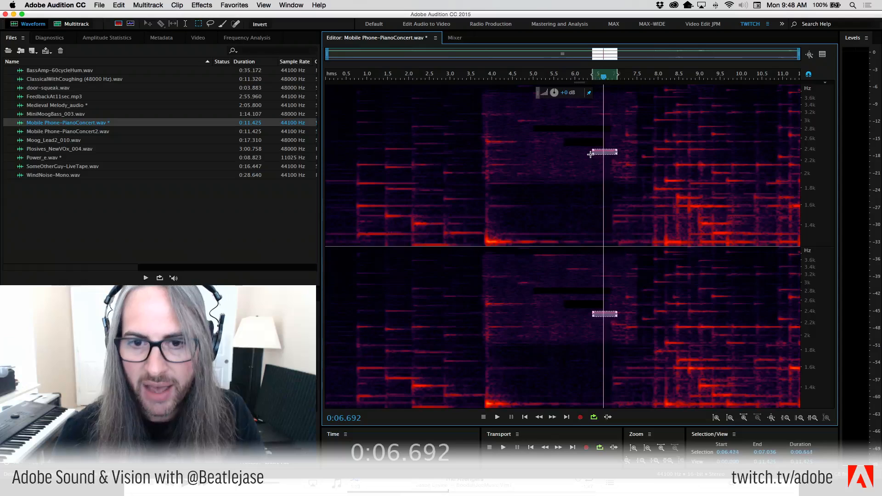
{"action": "key", "text": "Delete"}
{"action": "left_click_drag", "start_coordinate": [516, 119], "coordinate": [552, 125]}
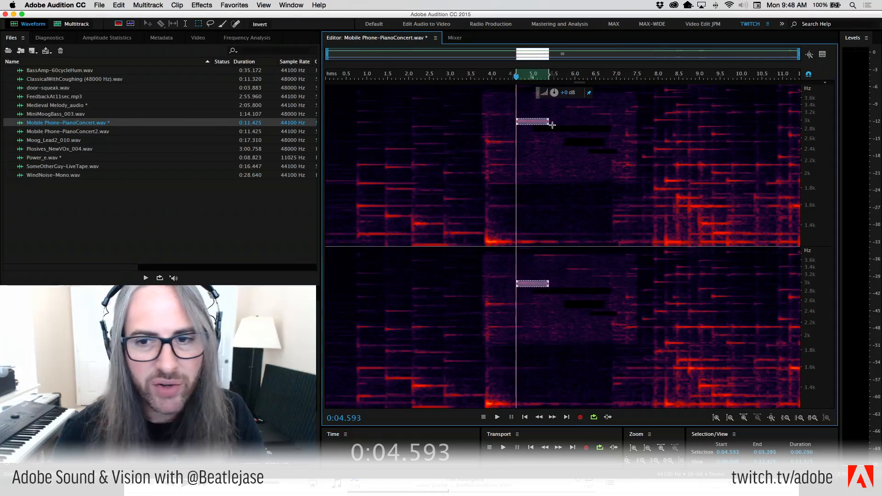
{"action": "key", "text": "Delete"}
Highlight the tone between 3.3 and 3.4 kHz from about 0:05.693 to 0:06.957 with a temporary selection, and clear it.
{"action": "scroll", "coordinate": [825, 89], "scroll_direction": "up", "scroll_amount": 4}
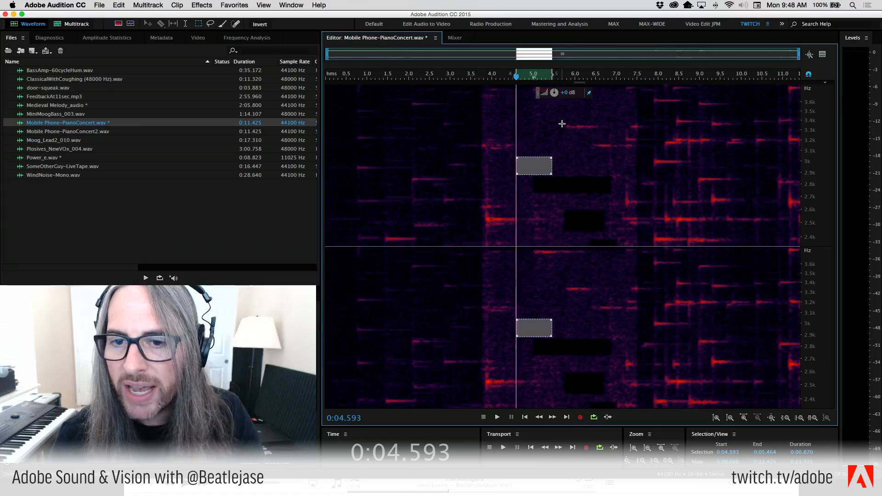
{"action": "left_click_drag", "start_coordinate": [562, 124], "coordinate": [614, 129]}
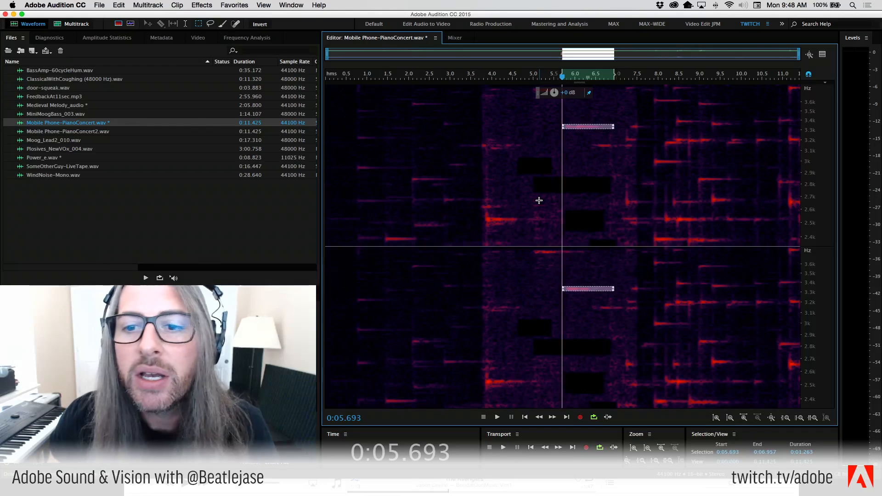
{"action": "left_click", "coordinate": [557, 186]}
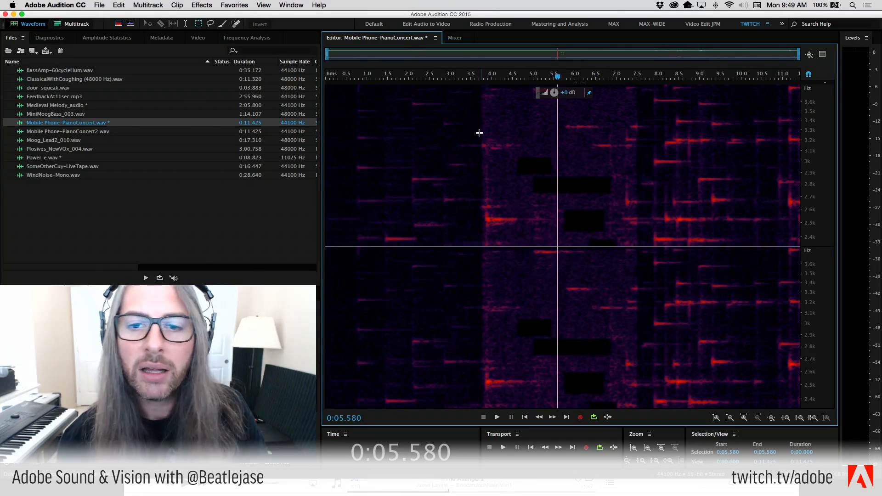
{"action": "left_click", "coordinate": [458, 115]}
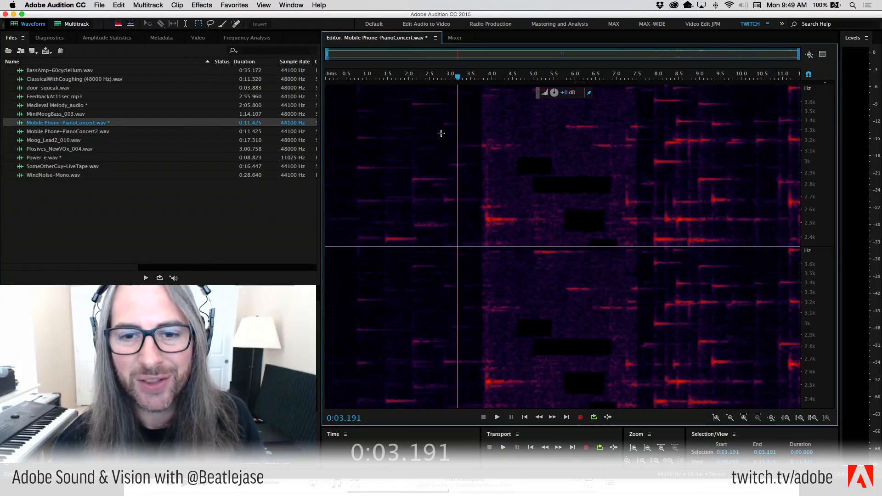
{"action": "left_click", "coordinate": [480, 91]}
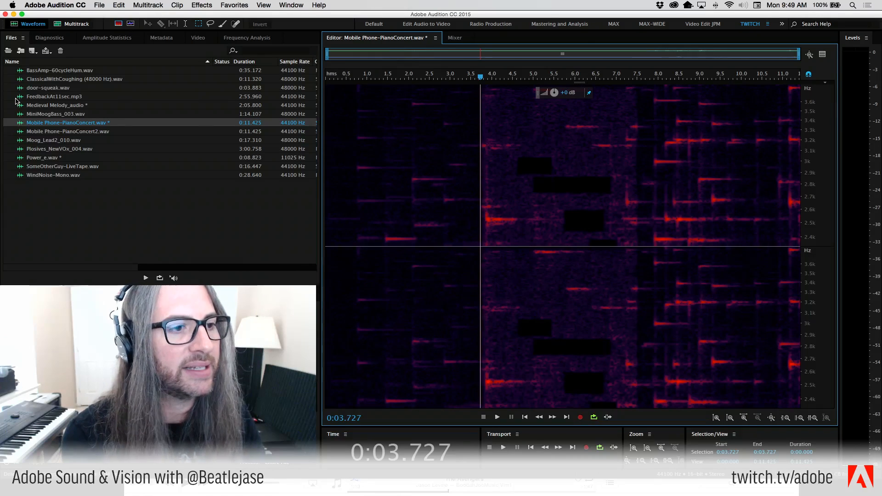
Open BassAmp-60cycleHum.wav and examine the horizontal hum lines in its opening seconds up close.
{"action": "double_click", "coordinate": [18, 72]}
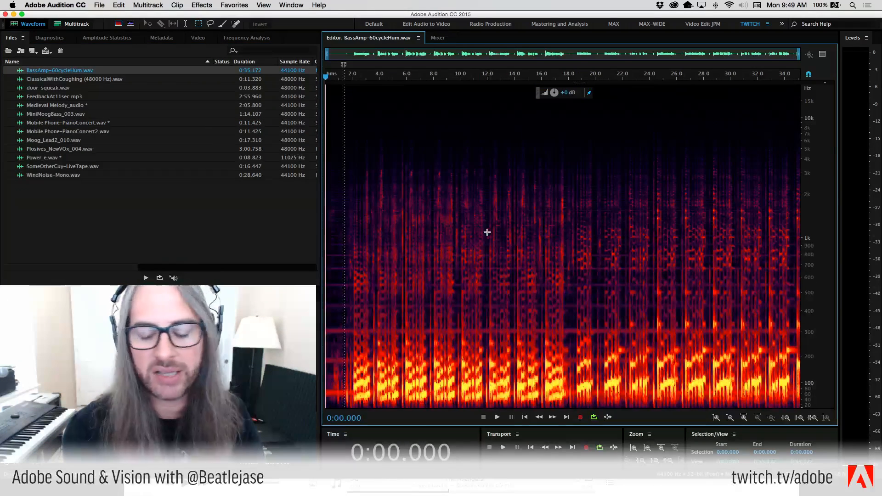
{"action": "left_click_drag", "start_coordinate": [419, 76], "coordinate": [264, 109]}
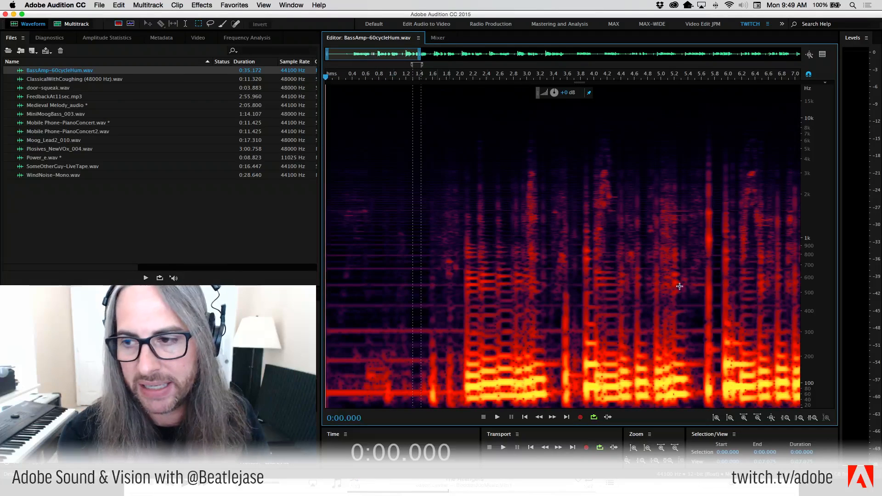
{"action": "scroll", "coordinate": [811, 134], "scroll_direction": "up", "scroll_amount": 3}
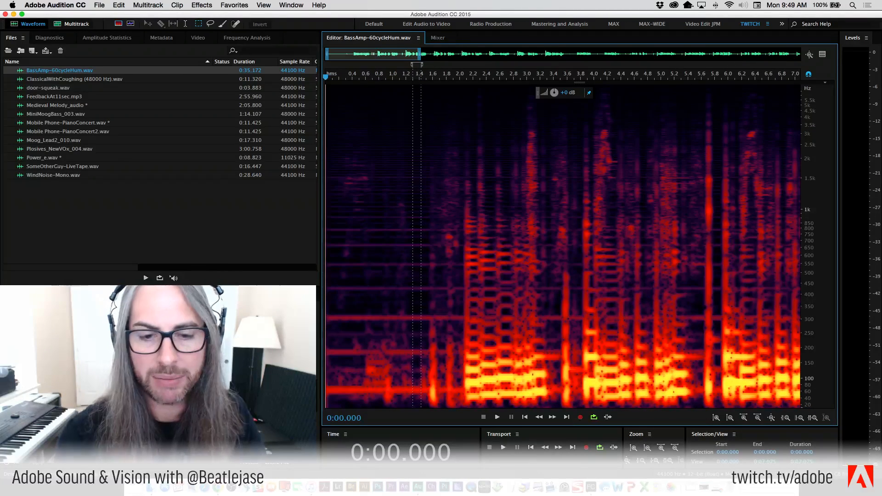
{"action": "left_click", "coordinate": [379, 142]}
{"action": "left_click", "coordinate": [412, 134]}
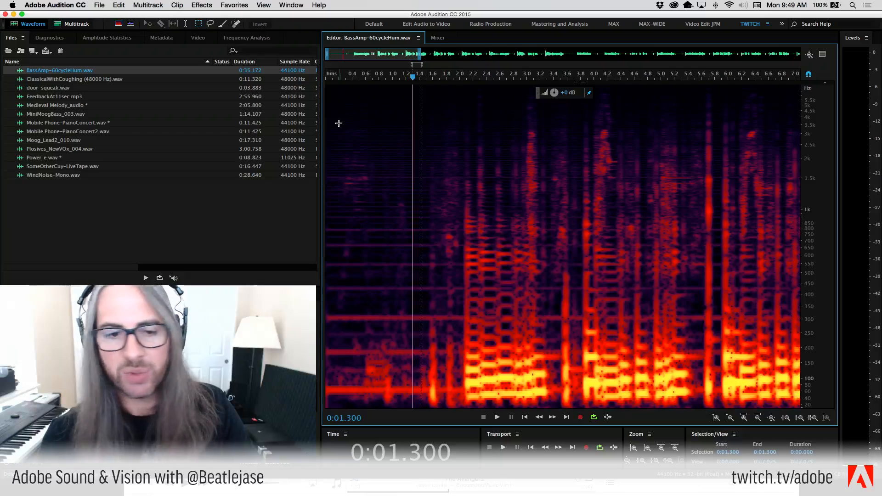
{"action": "left_click_drag", "start_coordinate": [388, 78], "coordinate": [257, 92]}
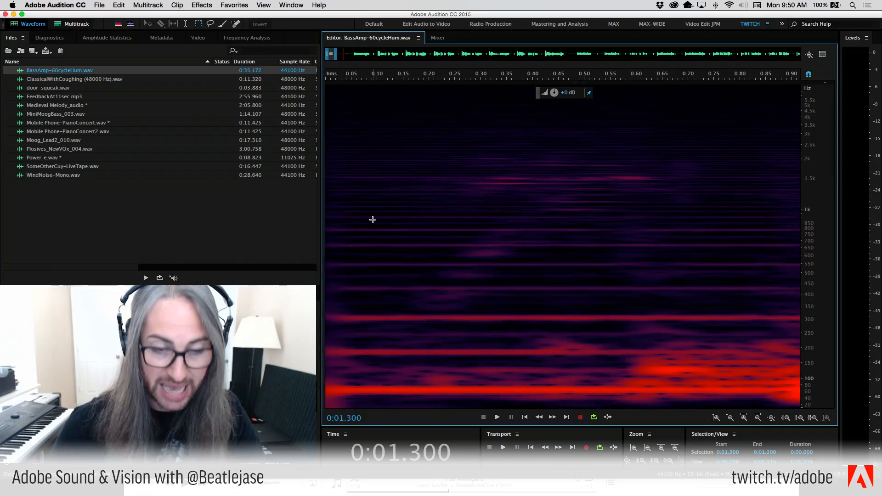
{"action": "key", "text": "backslash"}
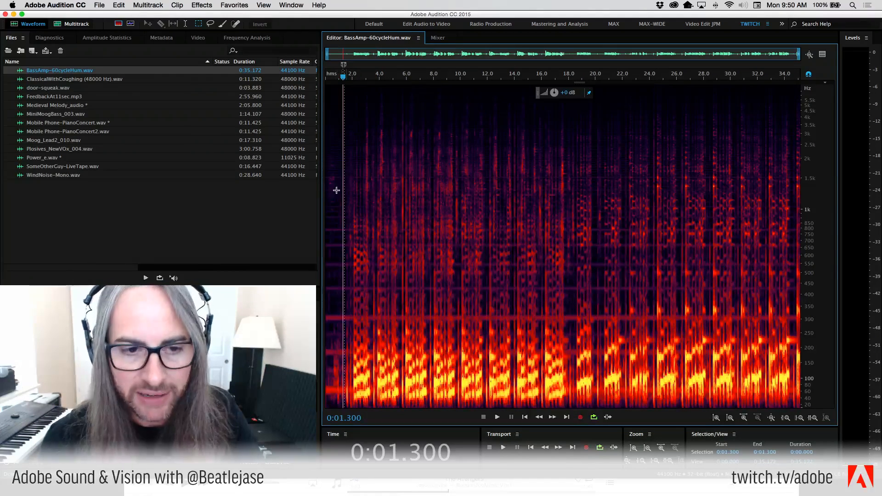
Play the start of the bass amp recording from about 0:00.303 to hear the hum.
{"action": "left_click", "coordinate": [329, 140]}
{"action": "key", "text": "space"}
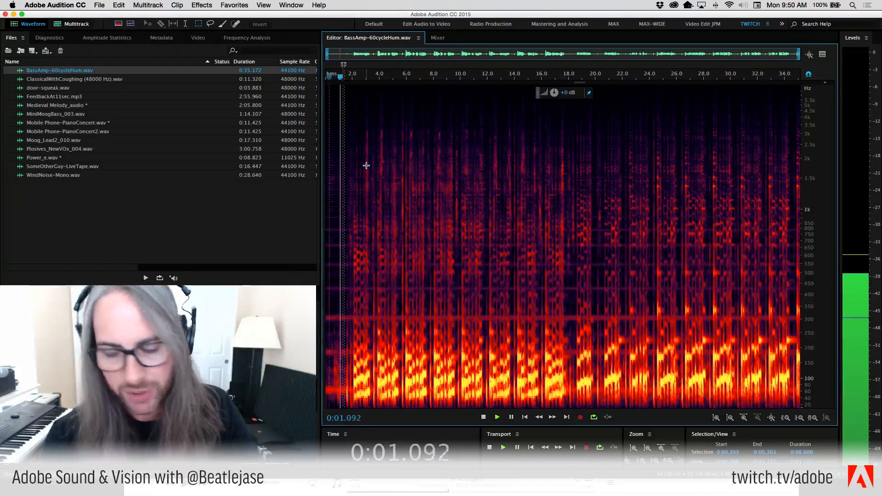
{"action": "key", "text": "space"}
Select the hum band at roughly 46 to 82 Hz from about 0:00.143 to 0:01.434, play it in isolation and inspect its frequencies.
{"action": "left_click", "coordinate": [366, 77]}
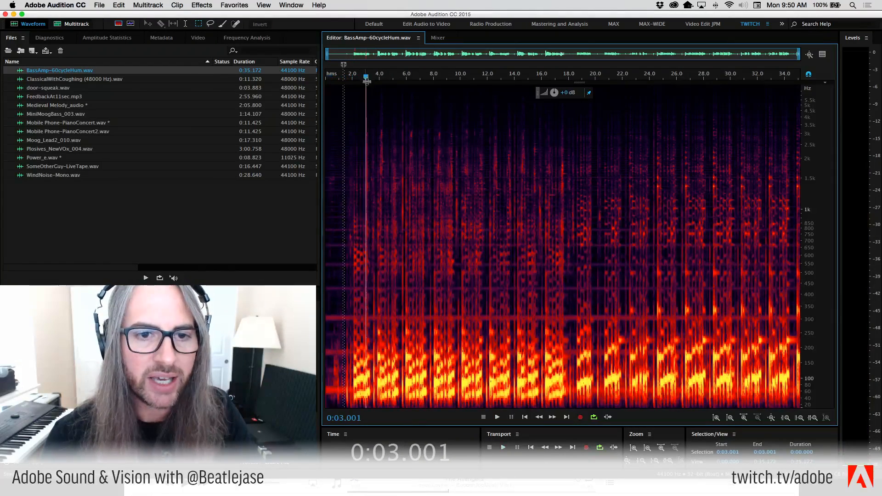
{"action": "left_click_drag", "start_coordinate": [370, 78], "coordinate": [287, 81]}
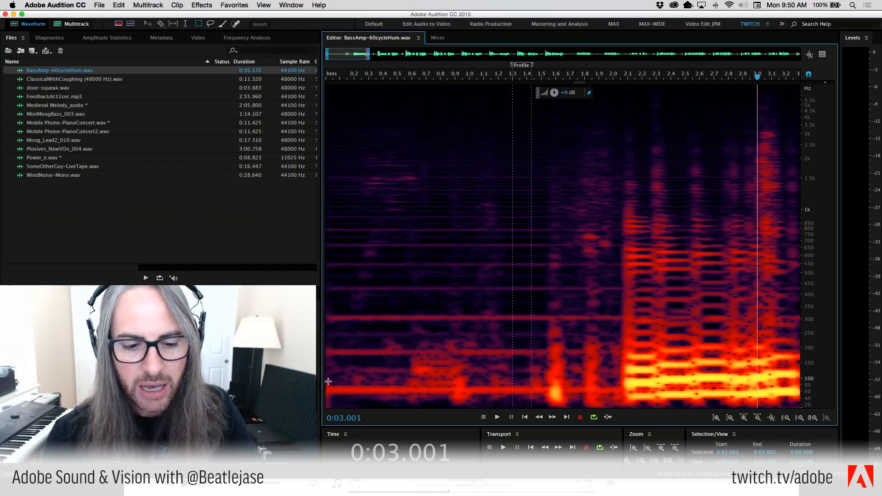
{"action": "left_click_drag", "start_coordinate": [345, 383], "coordinate": [532, 394]}
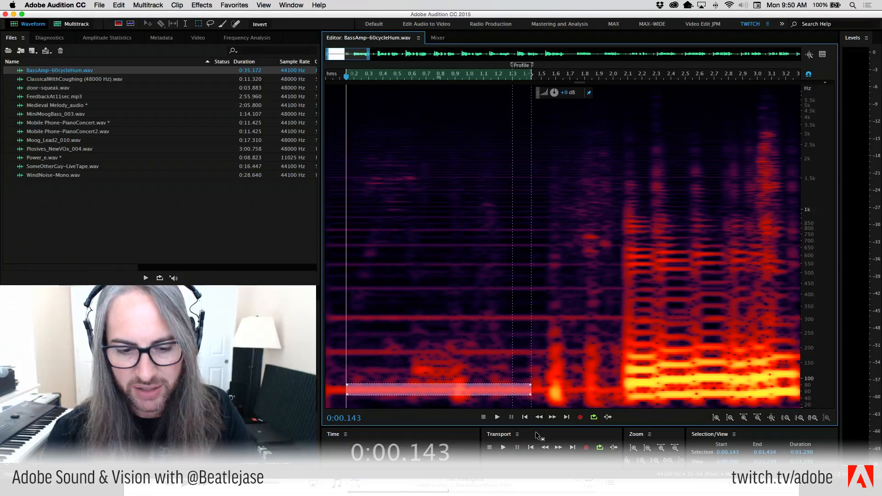
{"action": "key", "text": "space"}
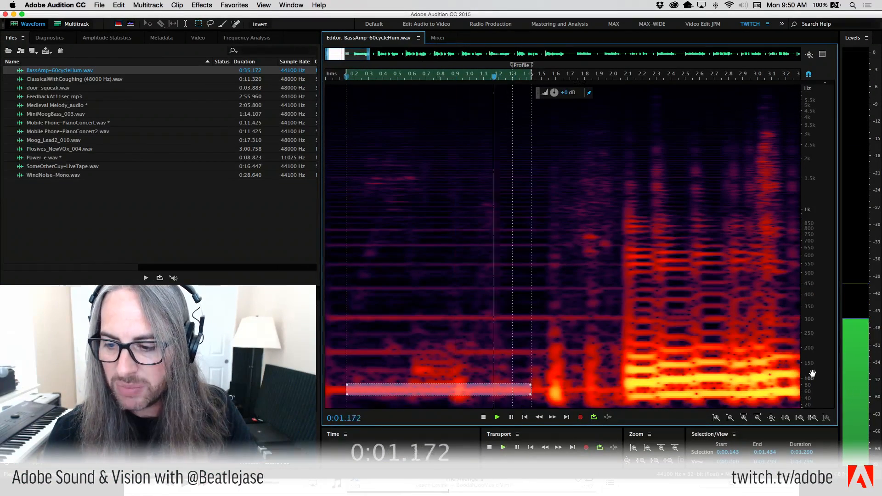
{"action": "scroll", "coordinate": [812, 373], "scroll_direction": "up", "scroll_amount": 5}
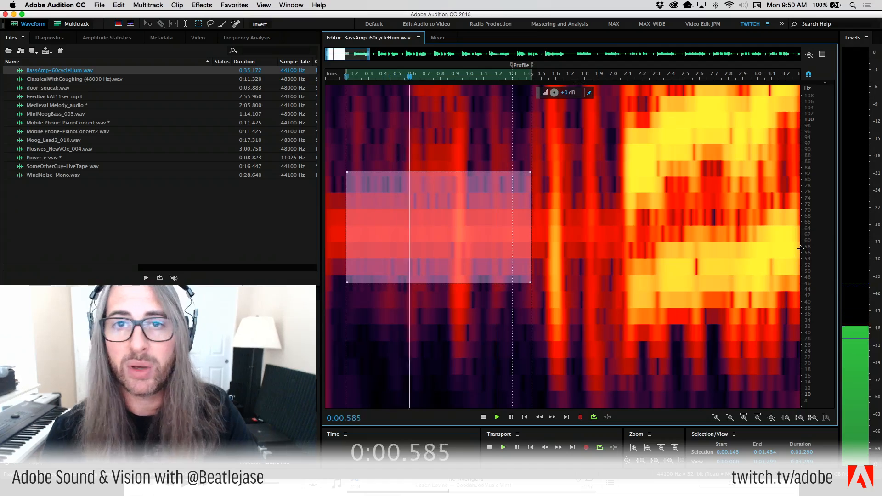
Stop playback and select the hum with its harmonics up to about 1.7 kHz from about 0:00.174 to 0:01.398.
{"action": "key", "text": "space"}
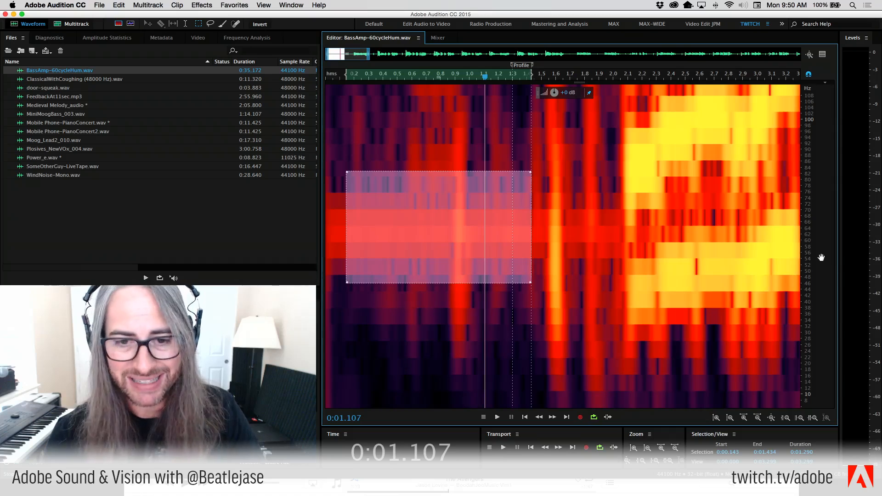
{"action": "scroll", "coordinate": [822, 258], "scroll_direction": "down", "scroll_amount": 3}
{"action": "scroll", "coordinate": [822, 257], "scroll_direction": "down", "scroll_amount": 3}
{"action": "left_click_drag", "start_coordinate": [350, 94], "coordinate": [526, 427]}
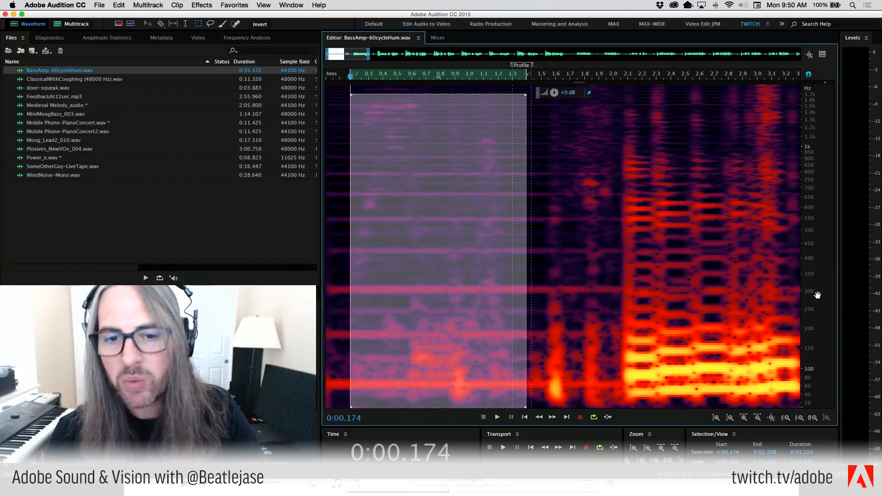
Select the hum's overtones from about 0:00.320 to 0:01.366 and raise the selection's upper edge to about 4.1 kHz.
{"action": "scroll", "coordinate": [817, 293], "scroll_direction": "down", "scroll_amount": 4}
{"action": "scroll", "coordinate": [384, 191], "scroll_direction": "down", "scroll_amount": 2}
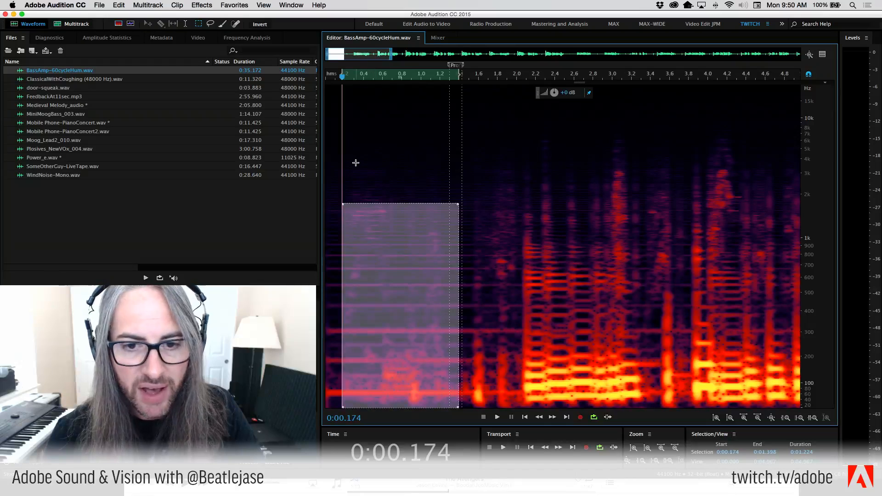
{"action": "left_click_drag", "start_coordinate": [356, 163], "coordinate": [456, 410]}
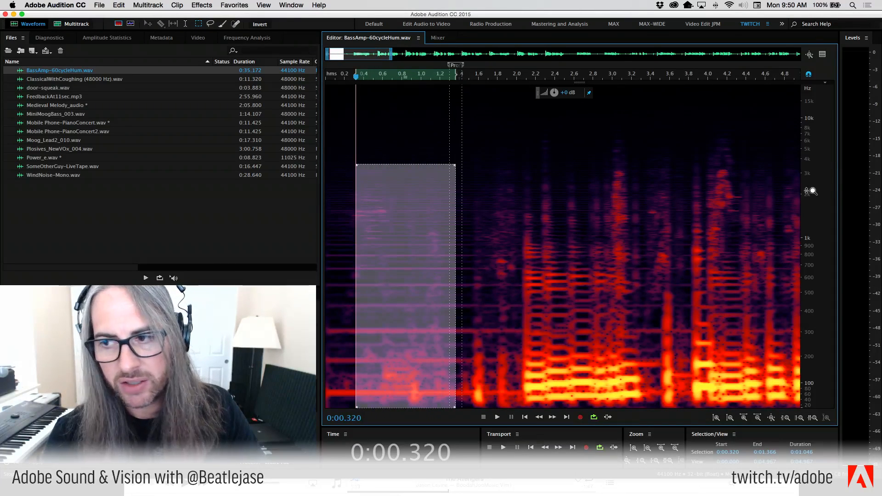
{"action": "scroll", "coordinate": [811, 192], "scroll_direction": "up", "scroll_amount": 3}
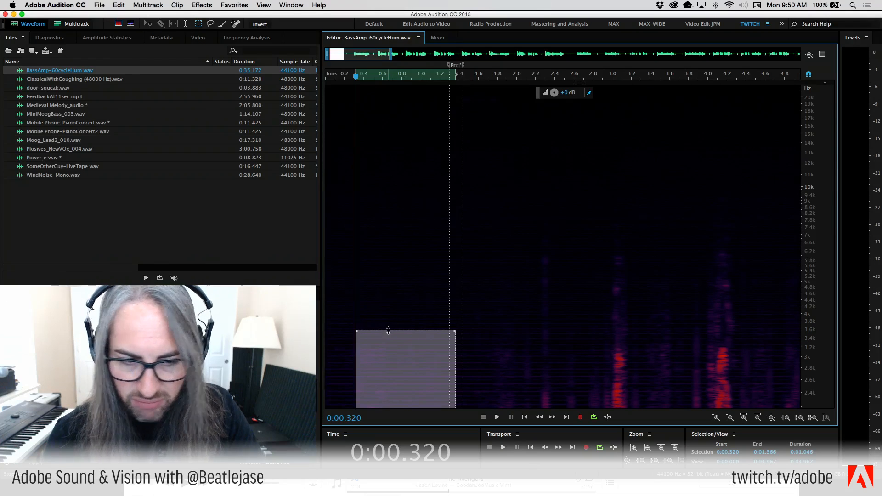
{"action": "left_click_drag", "start_coordinate": [388, 330], "coordinate": [387, 311]}
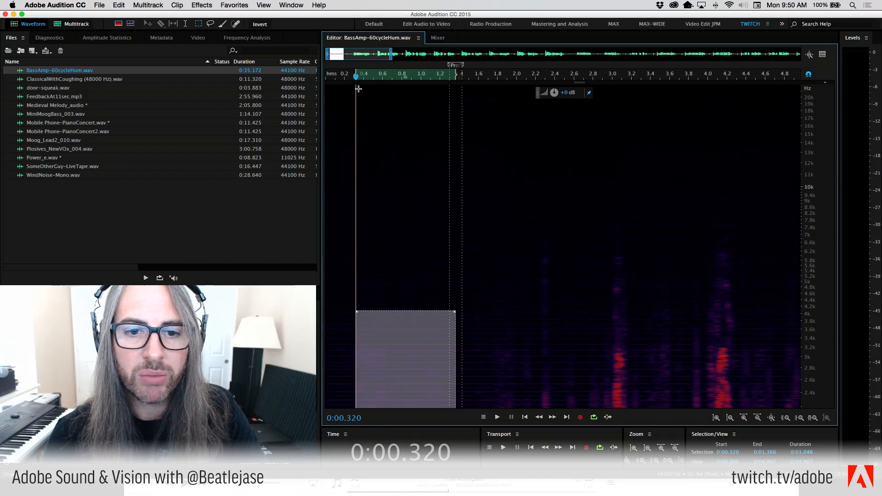
Mark the range above about 3.8 kHz from 0:00.349 to 0:01.434 and above 7 kHz from 0:01.648 to 0:05.813, and clear the selection.
{"action": "left_click_drag", "start_coordinate": [357, 89], "coordinate": [462, 326]}
{"action": "scroll", "coordinate": [458, 121], "scroll_direction": "down", "scroll_amount": 1}
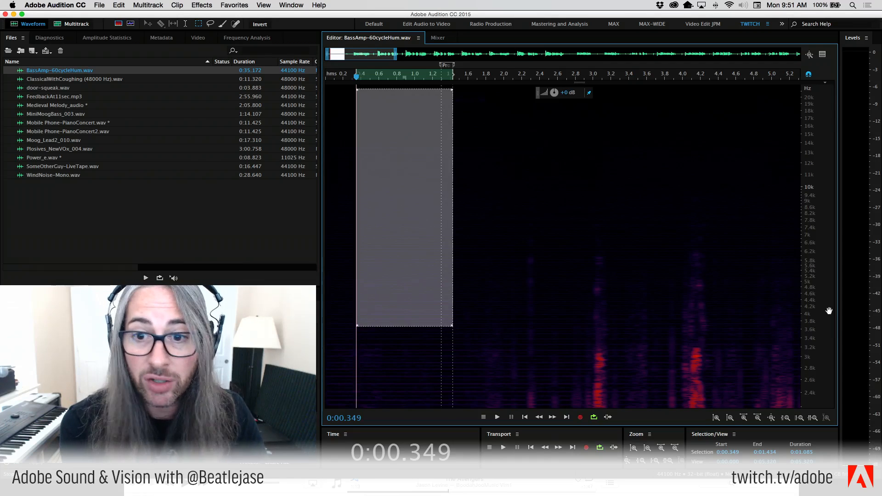
{"action": "left_click_drag", "start_coordinate": [471, 96], "coordinate": [799, 236]}
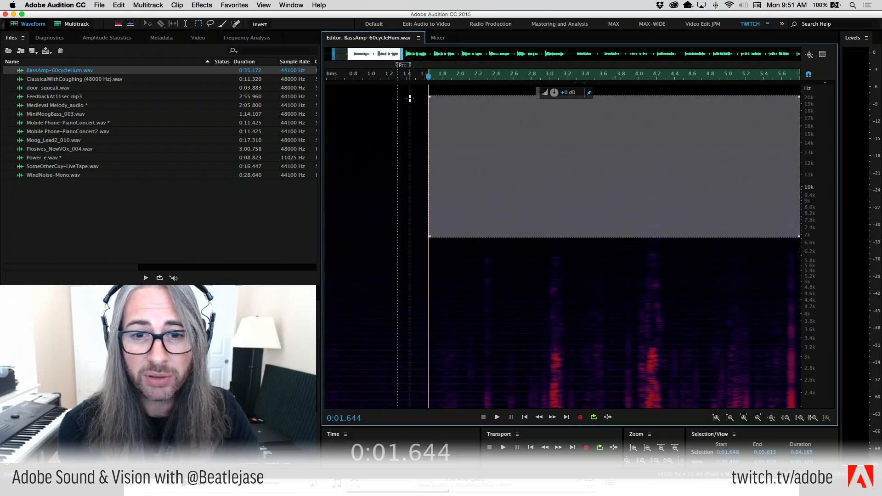
{"action": "left_click", "coordinate": [409, 98]}
{"action": "left_click_drag", "start_coordinate": [420, 88], "coordinate": [655, 213]}
{"action": "left_click", "coordinate": [724, 275]}
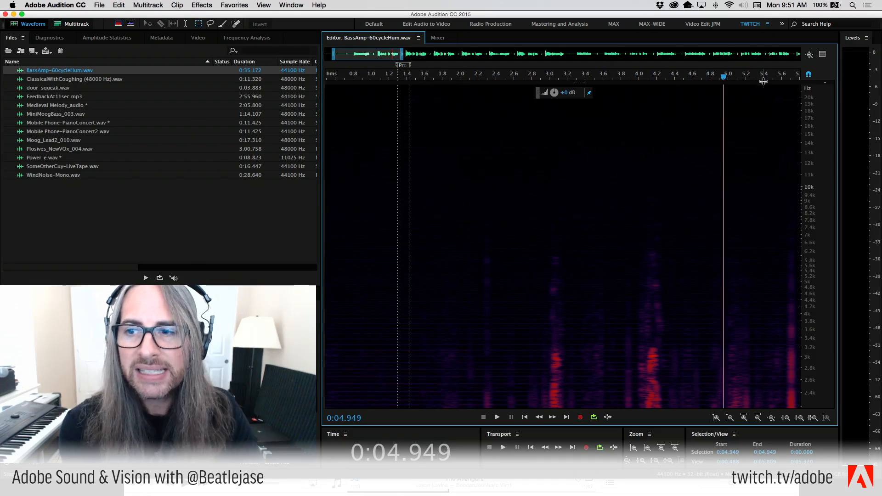
Select the band above about 7 kHz from about 0:00.564 to 0:05.638, play it in isolation and clear the selection.
{"action": "left_click_drag", "start_coordinate": [784, 87], "coordinate": [332, 239]}
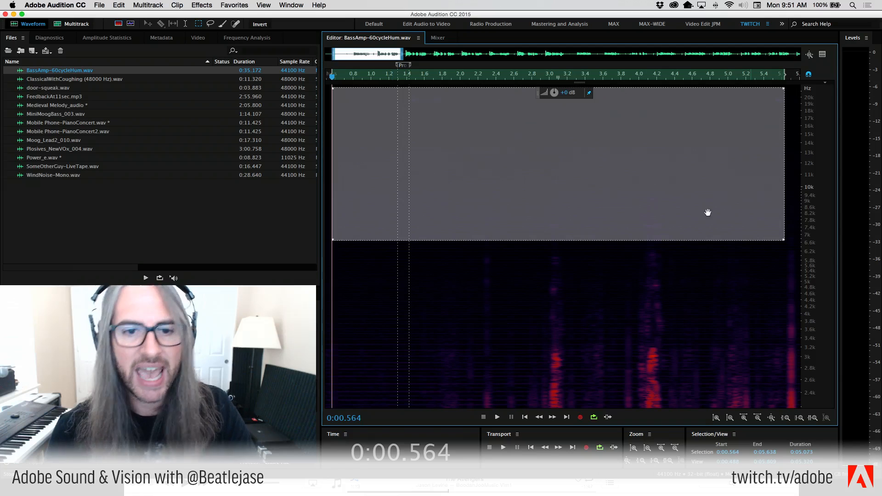
{"action": "key", "text": "space"}
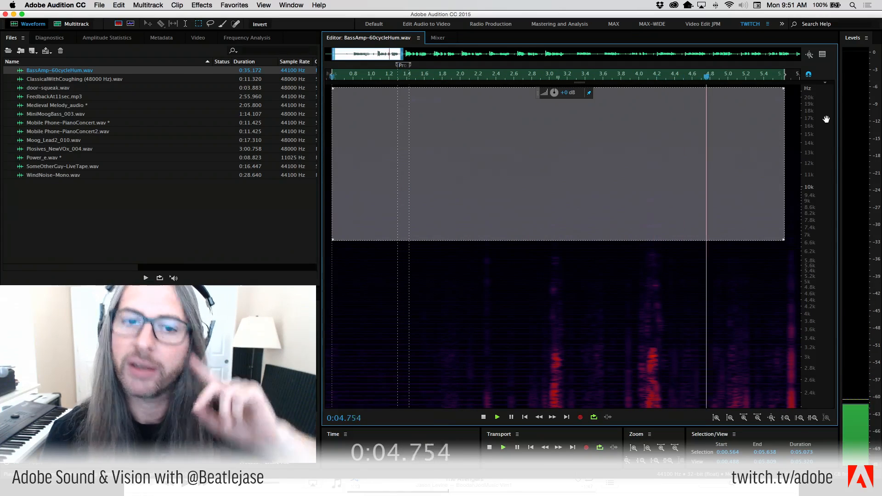
{"action": "left_click", "coordinate": [519, 272]}
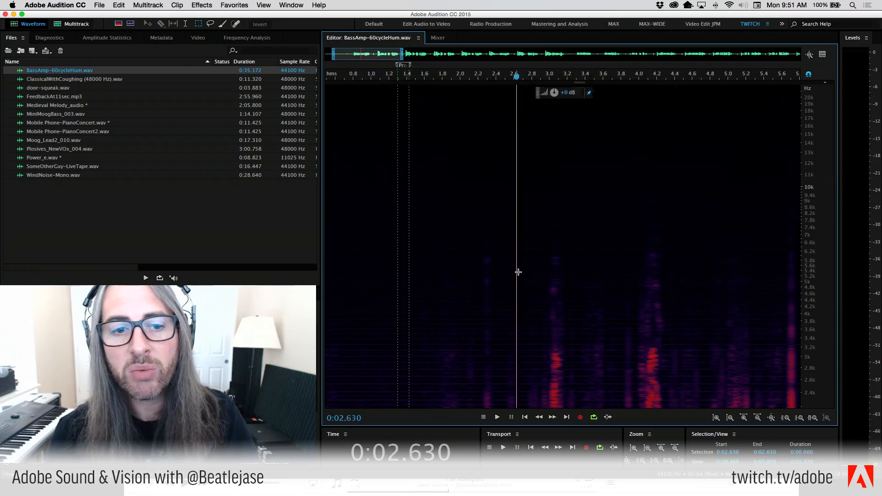
Select about 4.6 to 18.5 kHz from 0:00.755 to 0:05.637, record new audio over that time range, clear the selection and play it back.
{"action": "left_click_drag", "start_coordinate": [349, 106], "coordinate": [784, 292]}
{"action": "key", "text": "space"}
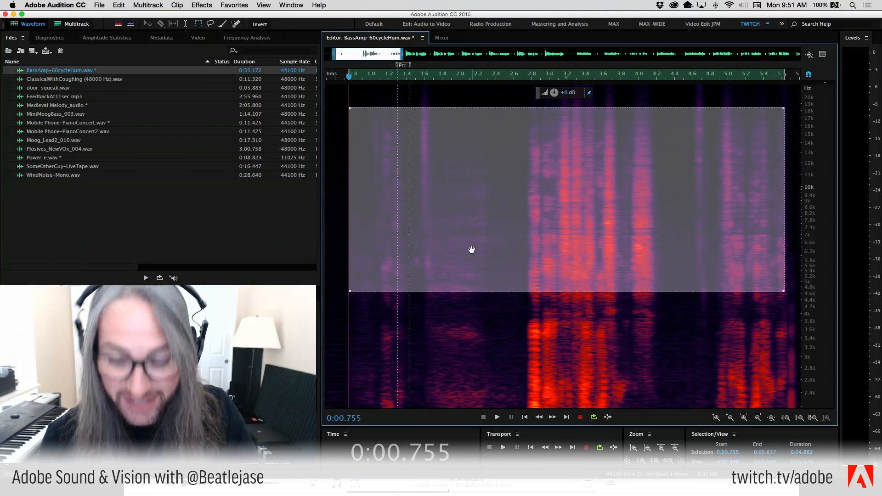
{"action": "key", "text": "Escape"}
{"action": "key", "text": "space"}
{"action": "key", "text": "space"}
Show the frequency ruler in musical notes to inspect the note labels, and return it to Hertz.
{"action": "right_click", "coordinate": [811, 216]}
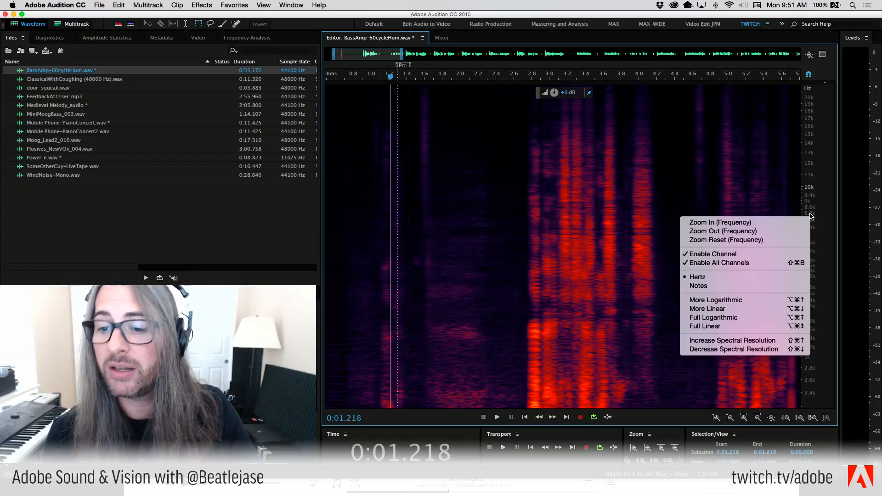
{"action": "left_click", "coordinate": [777, 286]}
{"action": "right_click", "coordinate": [809, 254]}
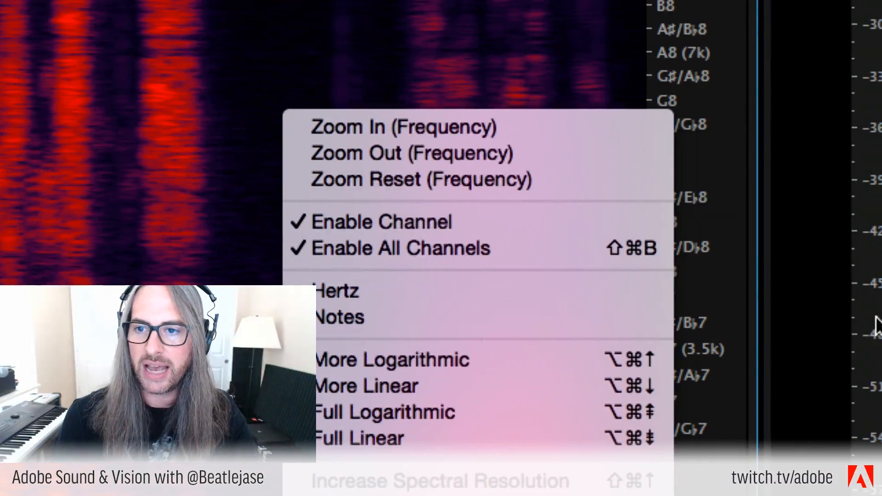
{"action": "left_click", "coordinate": [743, 288]}
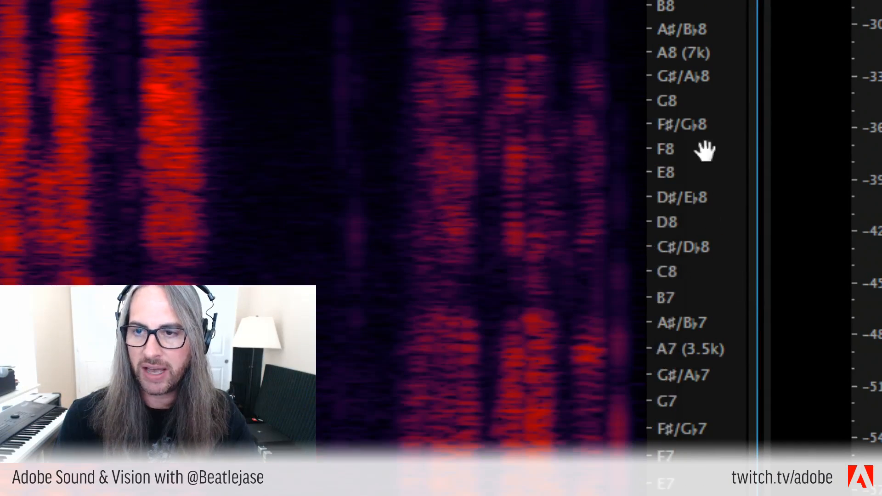
{"action": "left_click_drag", "start_coordinate": [692, 116], "coordinate": [691, 31]}
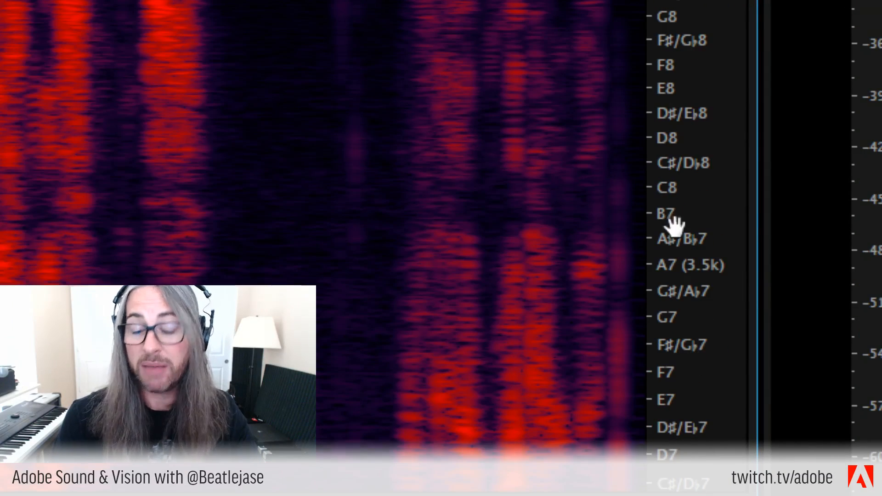
{"action": "right_click", "coordinate": [688, 161]}
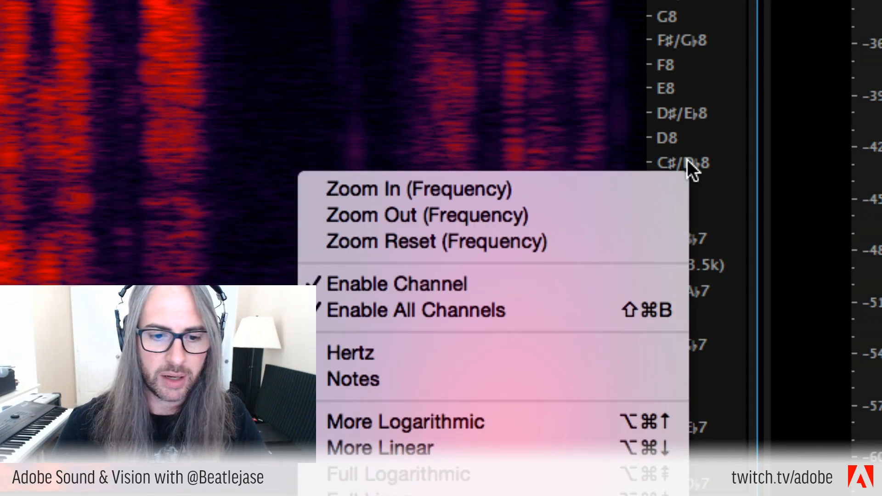
{"action": "left_click", "coordinate": [542, 349]}
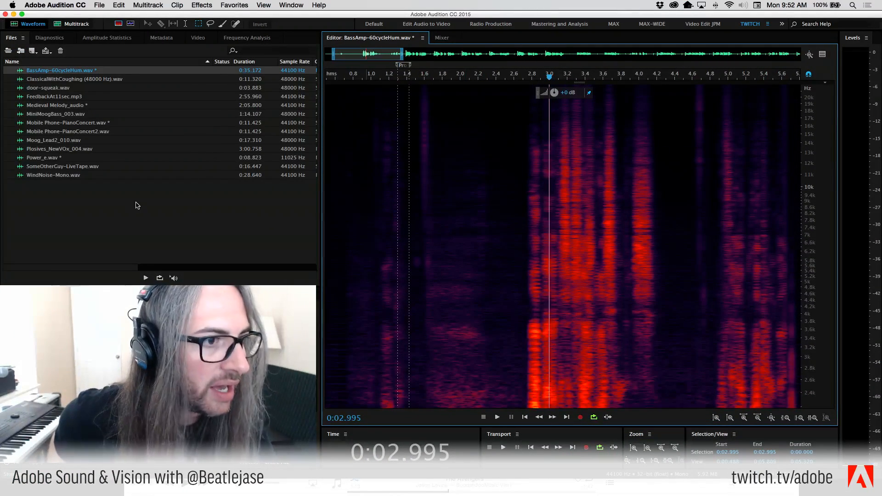
Look at FeedbackAt11sec.mp3 and door-squeak.wav as candidate examples, and open SomeOtherGuy-LiveTape.wav.
{"action": "double_click", "coordinate": [23, 95]}
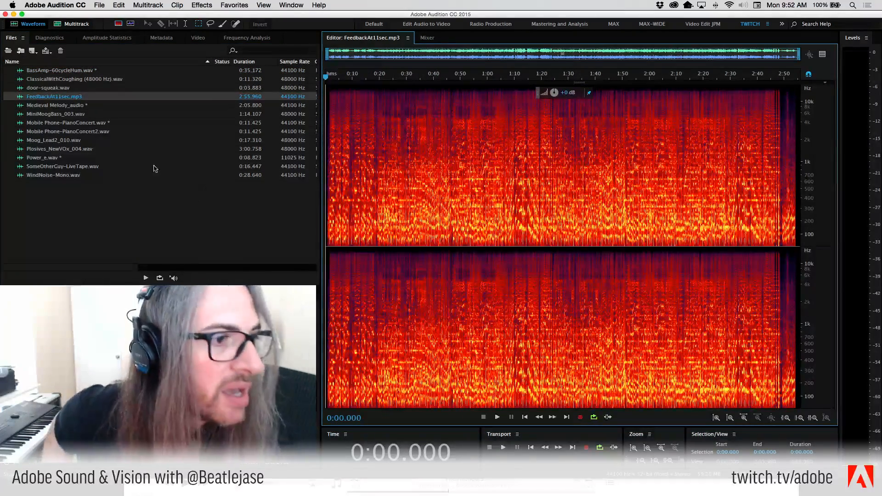
{"action": "double_click", "coordinate": [20, 88]}
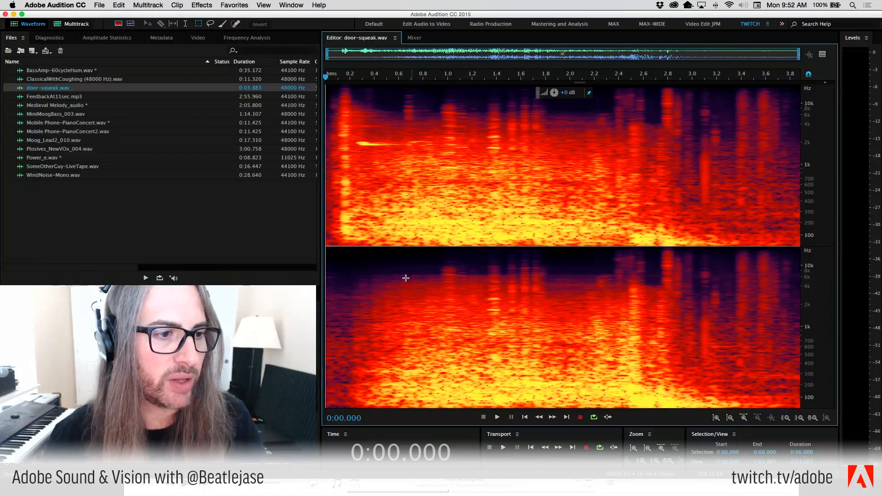
{"action": "double_click", "coordinate": [24, 166]}
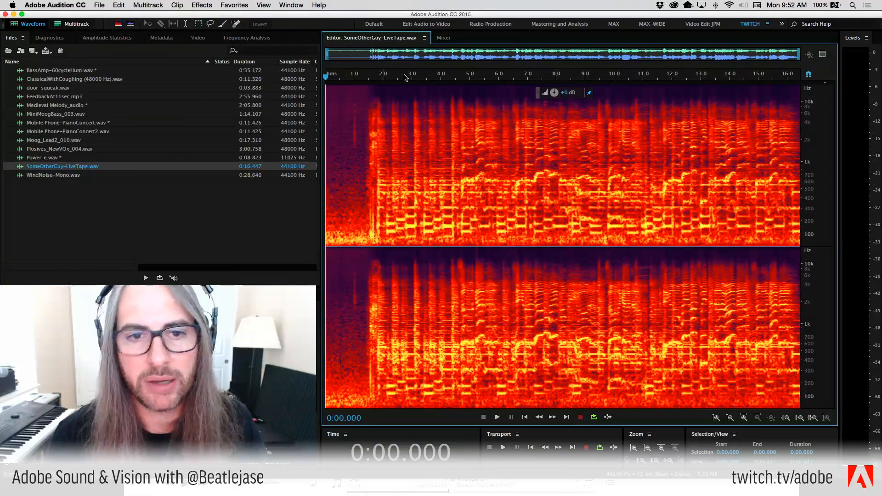
Play the background noise before the music starts in the live tape's opening seconds.
{"action": "left_click_drag", "start_coordinate": [459, 73], "coordinate": [258, 82]}
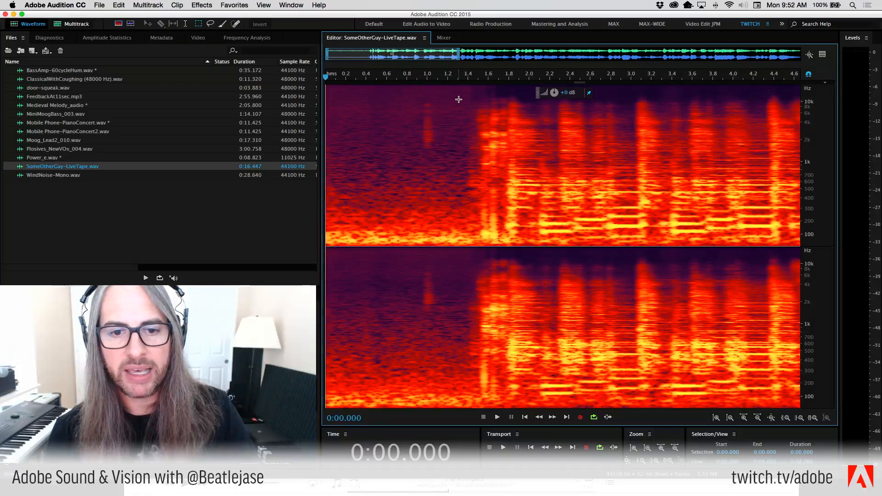
{"action": "left_click_drag", "start_coordinate": [458, 94], "coordinate": [326, 245]}
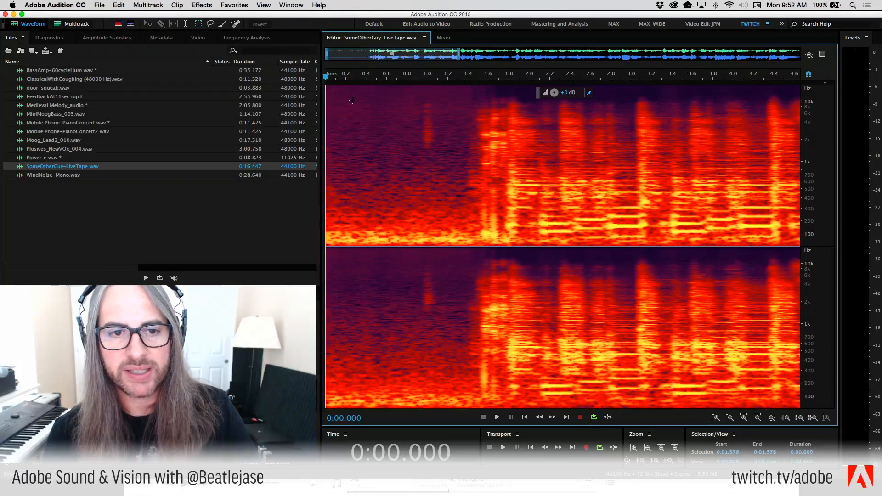
{"action": "left_click", "coordinate": [346, 109]}
{"action": "key", "text": "space"}
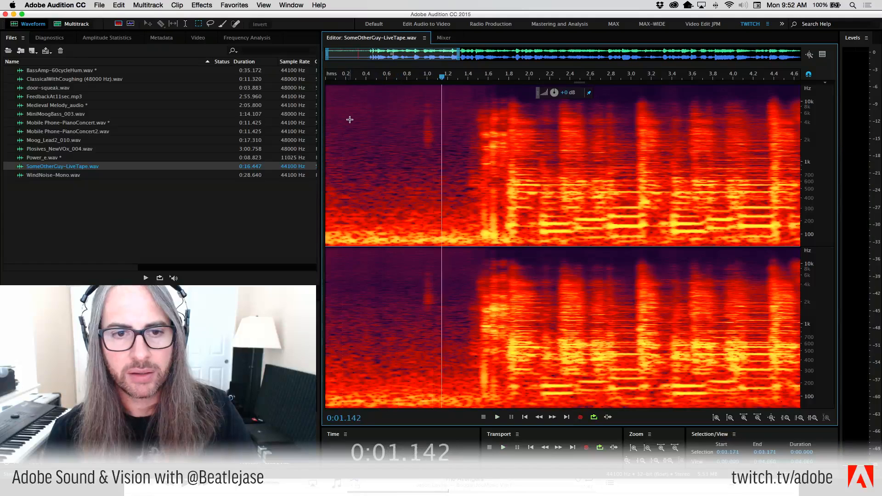
Replay the tape's noisy intro several times from about 0:00.242 to hear the hiss and hum.
{"action": "left_click", "coordinate": [349, 120]}
{"action": "key", "text": "space"}
{"action": "key", "text": "space"}
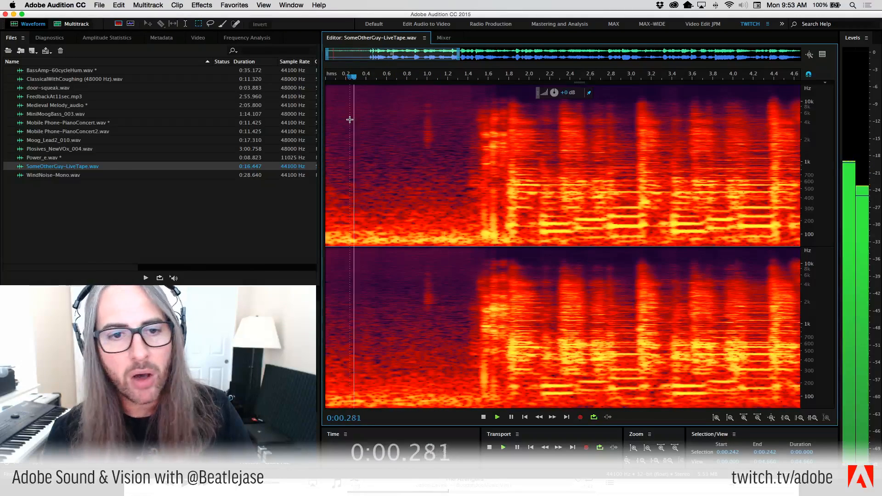
{"action": "key", "text": "space"}
{"action": "key", "text": "space"}
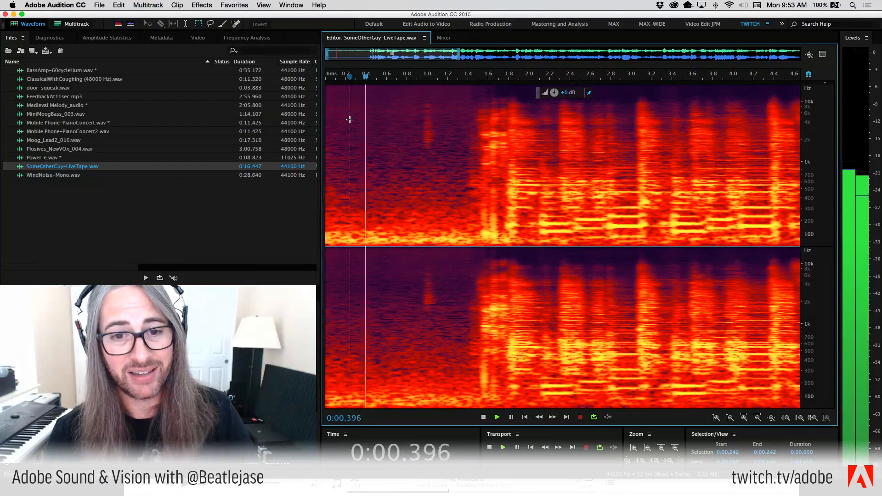
{"action": "left_click", "coordinate": [349, 119]}
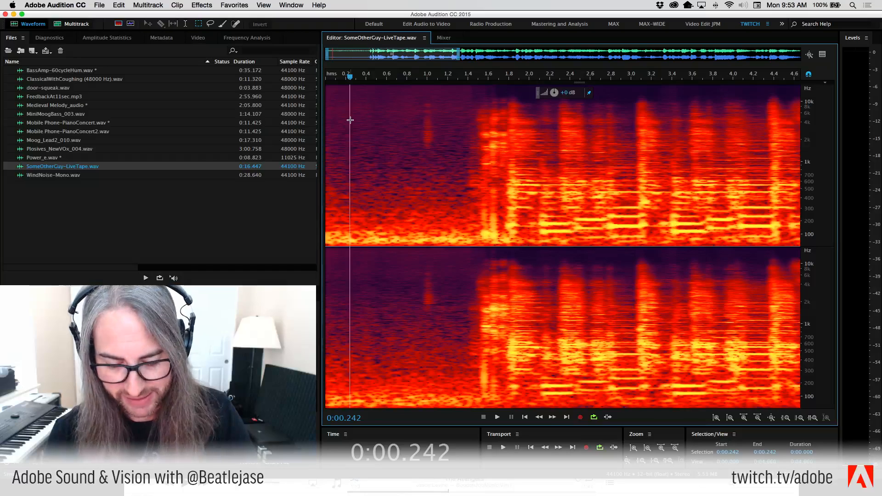
{"action": "key", "text": "space"}
{"action": "left_click", "coordinate": [350, 119]}
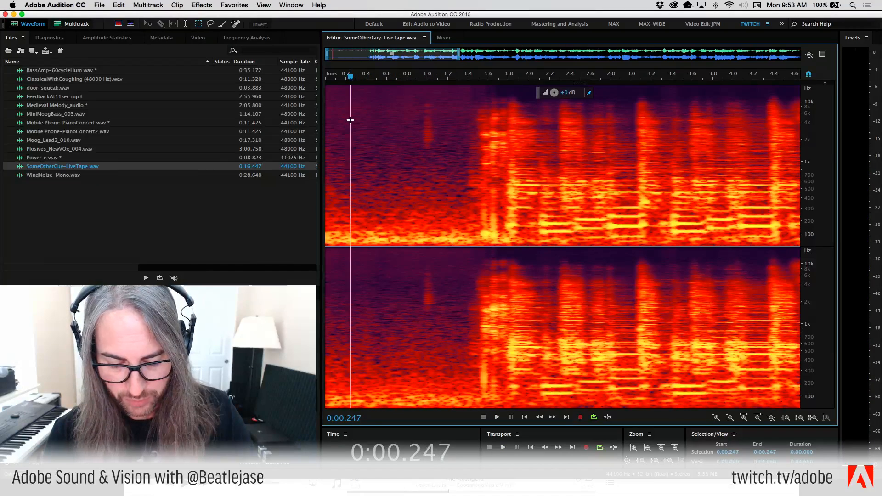
{"action": "key", "text": "space"}
{"action": "left_click", "coordinate": [350, 120]}
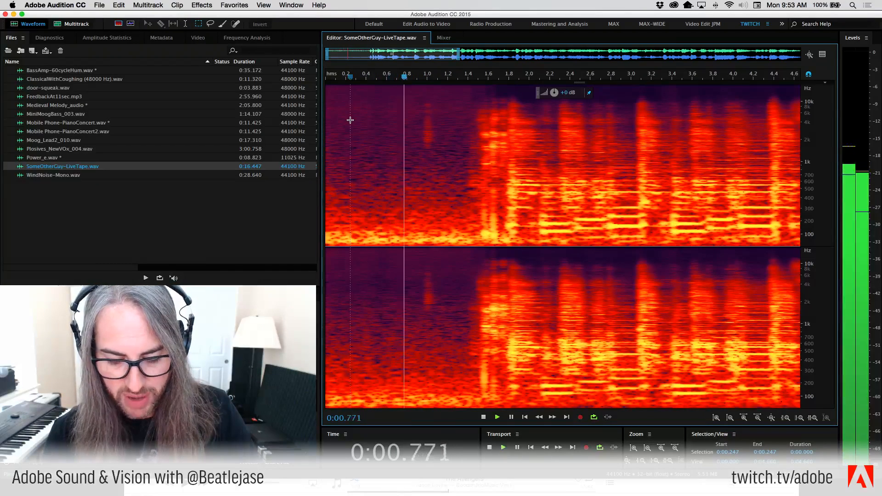
{"action": "key", "text": "space"}
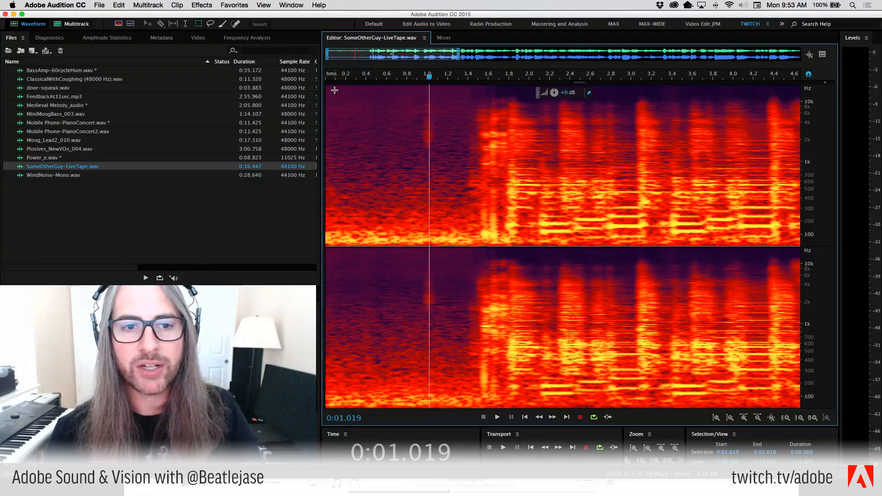
Inspect the intro's high-frequency noise and select the band above about 4 kHz from 0:00.000 to 0:01.443 in both channels.
{"action": "left_click_drag", "start_coordinate": [348, 93], "coordinate": [465, 216]}
{"action": "left_click", "coordinate": [340, 172]}
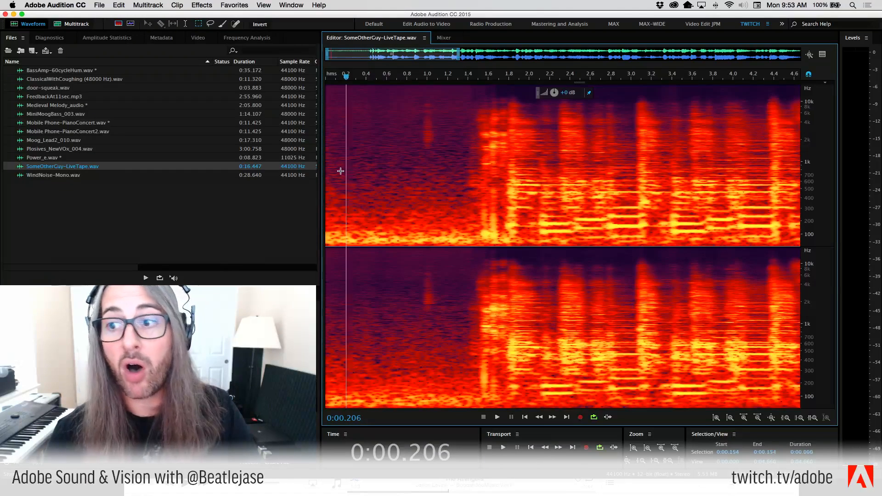
{"action": "left_click_drag", "start_coordinate": [812, 143], "coordinate": [802, 2]}
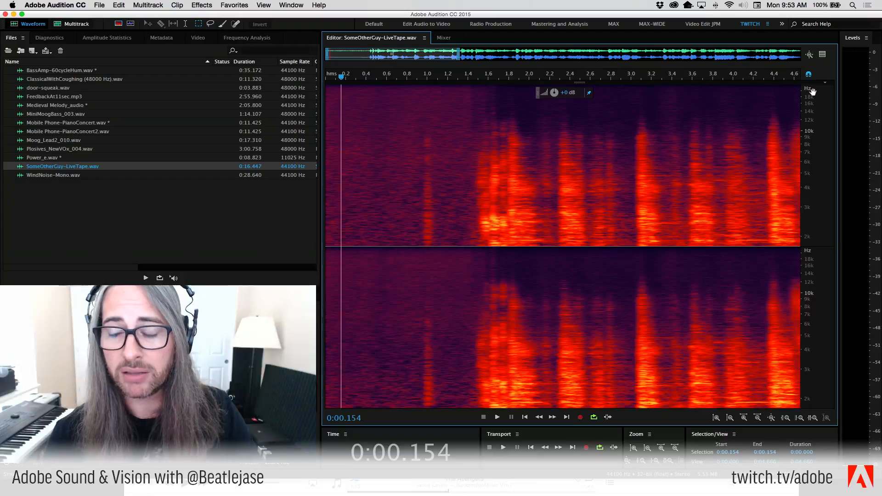
{"action": "scroll", "coordinate": [813, 158], "scroll_direction": "down", "scroll_amount": 3}
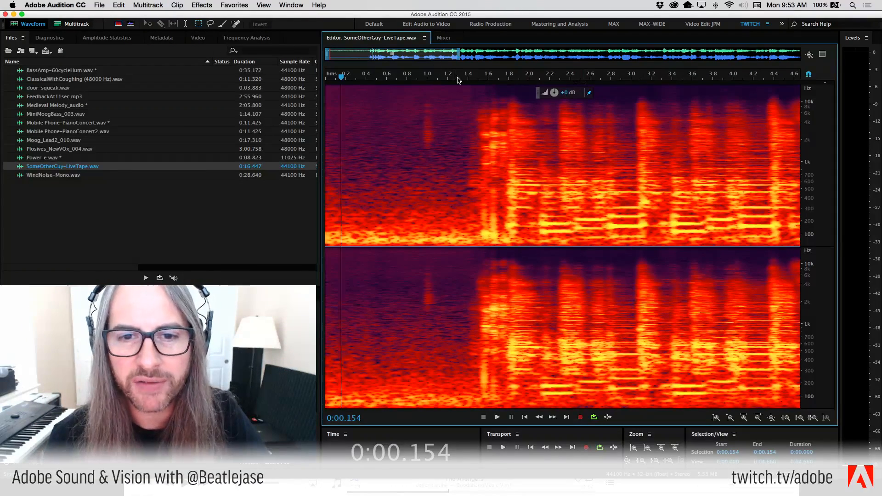
{"action": "left_click_drag", "start_coordinate": [472, 84], "coordinate": [325, 121]}
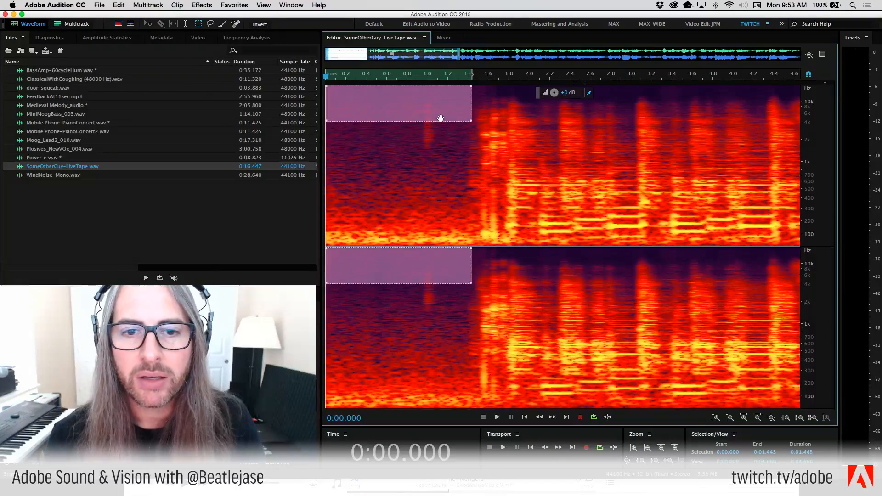
Mark the intro's band above about 10 kHz, and isolate and play its rumble below about 100 Hz from 0:00.000 to 0:01.348.
{"action": "left_click", "coordinate": [440, 135]}
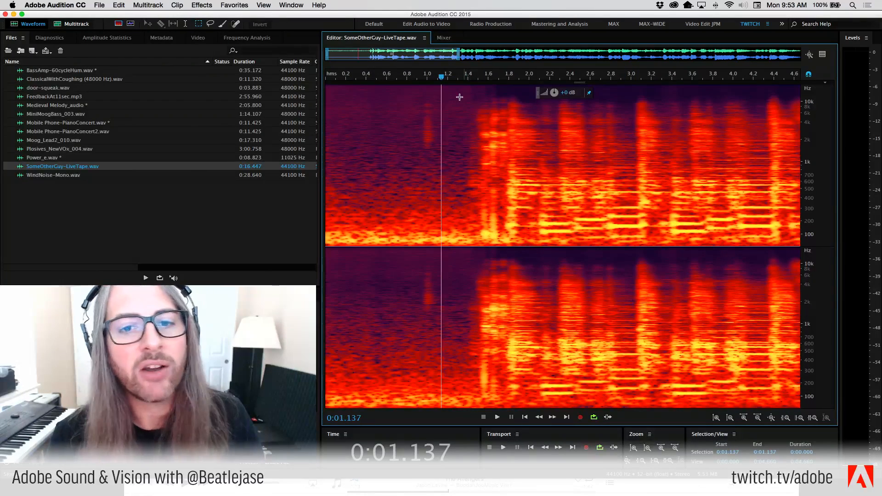
{"action": "left_click_drag", "start_coordinate": [473, 85], "coordinate": [325, 96]}
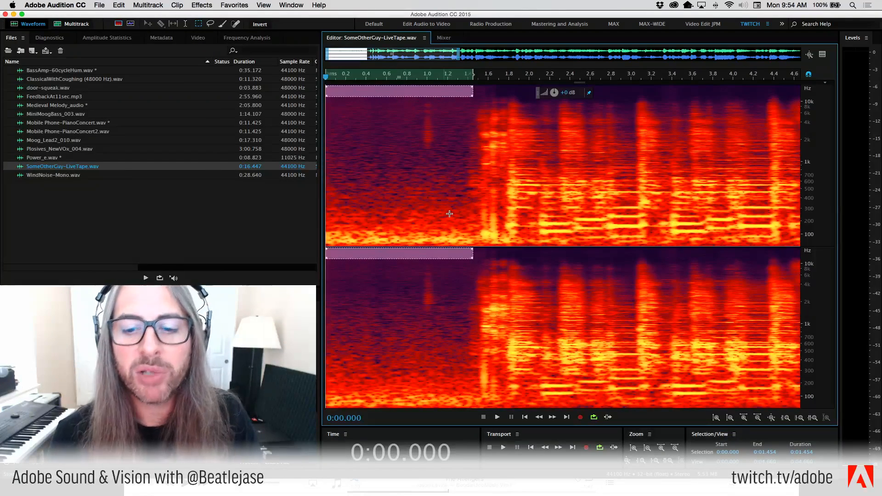
{"action": "left_click_drag", "start_coordinate": [463, 229], "coordinate": [325, 246]}
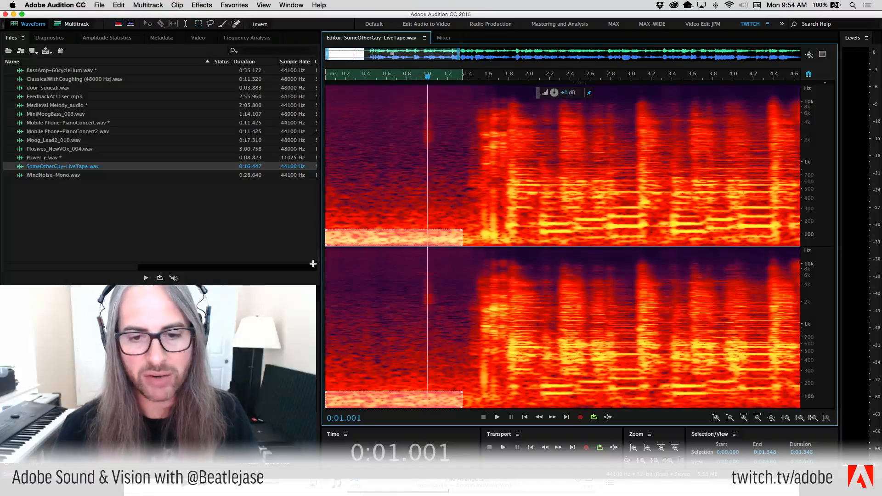
{"action": "key", "text": "space"}
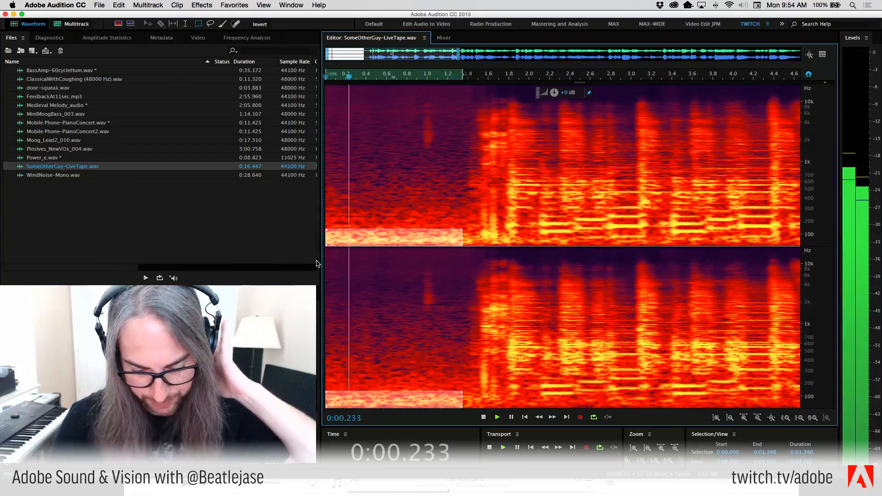
{"action": "key", "text": "space"}
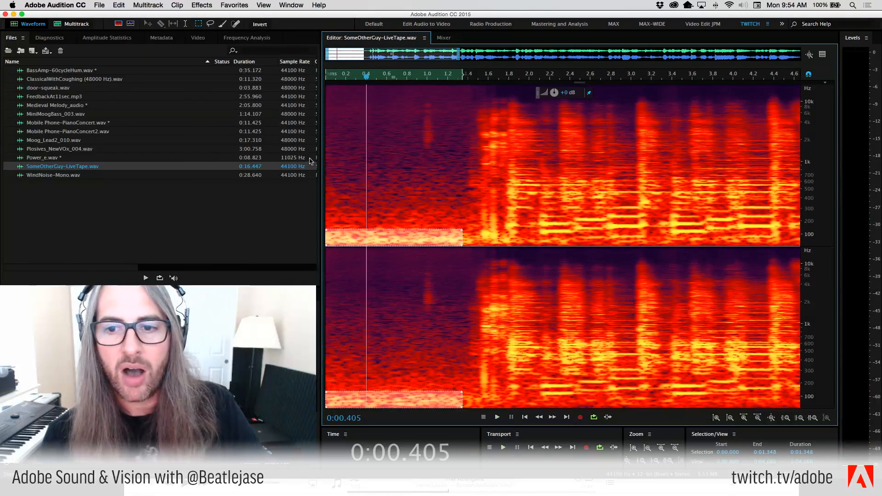
Show the whole live tape and play from 0:00.594 to hear the background noise give way to the music.
{"action": "left_click", "coordinate": [347, 170]}
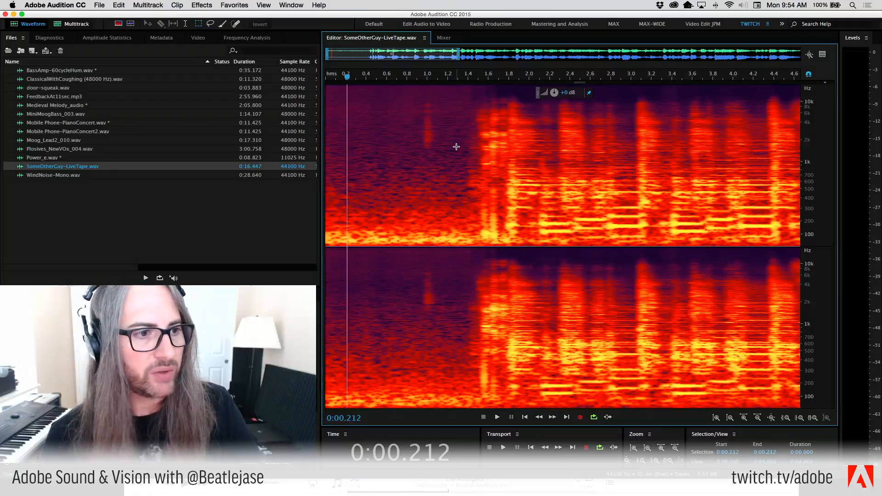
{"action": "scroll", "coordinate": [482, 127], "scroll_direction": "up", "scroll_amount": 3}
{"action": "scroll", "coordinate": [482, 127], "scroll_direction": "down", "scroll_amount": 10}
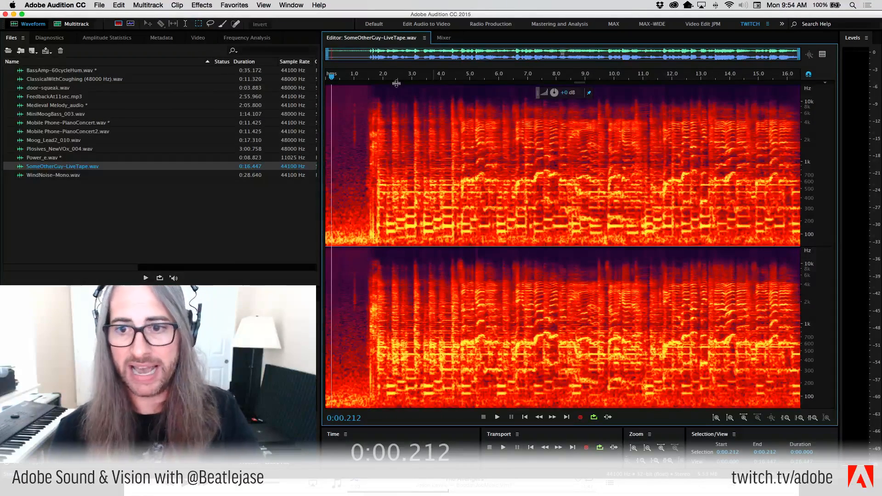
{"action": "left_click", "coordinate": [343, 118]}
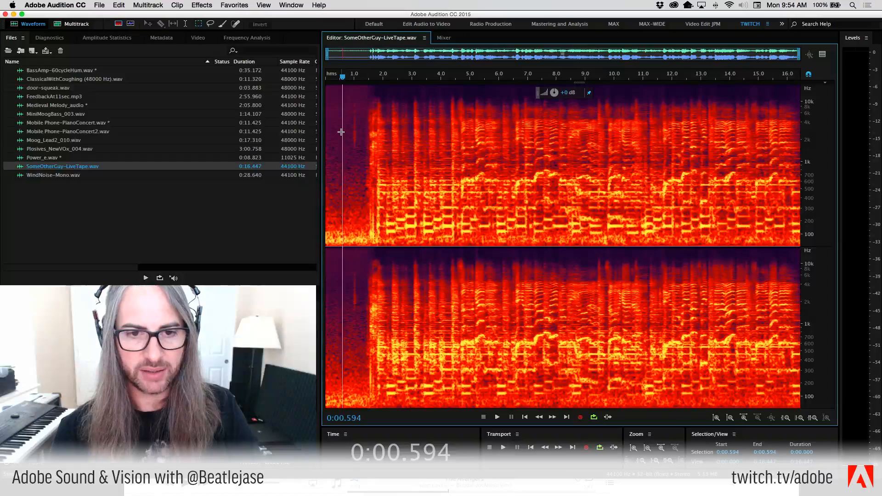
{"action": "key", "text": "space"}
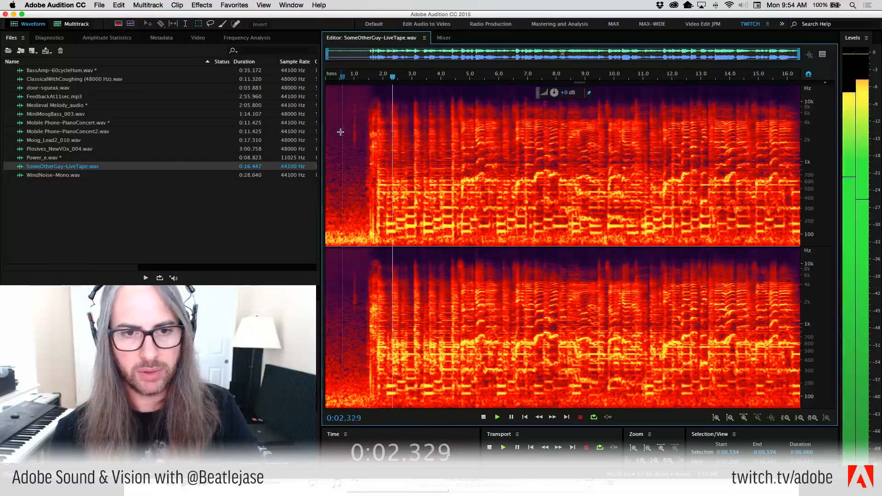
{"action": "key", "text": "space"}
Mark the noise-only intro up to 0:01.445 and play the tape from 0:00.619 well into the music.
{"action": "left_click_drag", "start_coordinate": [366, 98], "coordinate": [294, 240]}
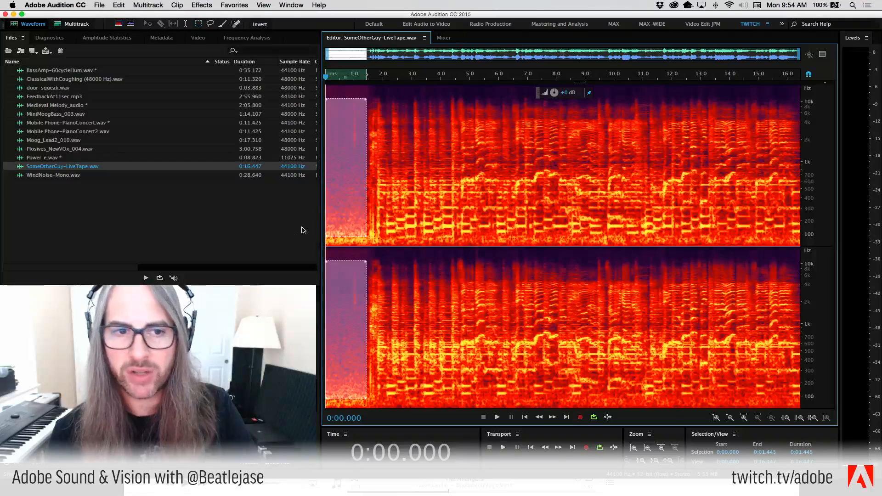
{"action": "left_click", "coordinate": [343, 92]}
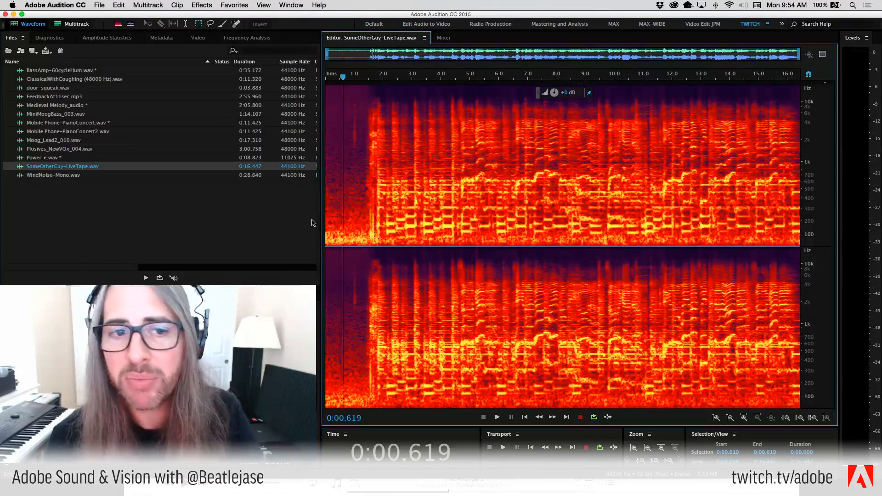
{"action": "key", "text": "space"}
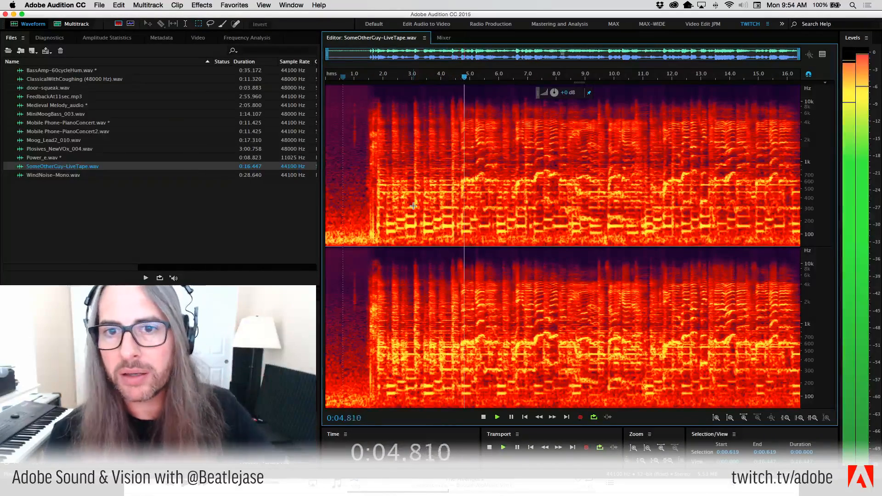
{"action": "key", "text": "space"}
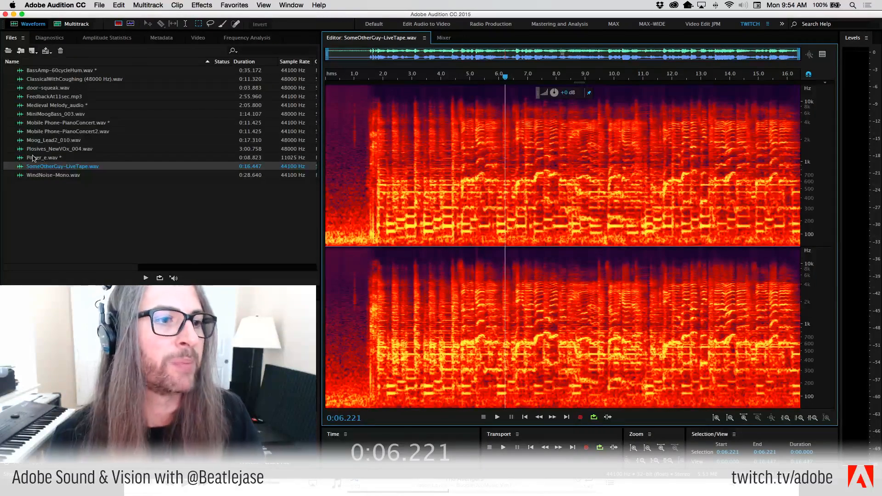
Open door-squeak.wav, enlarge its frequency range to about 400 Hz–5 kHz, and play it from 0:00.067.
{"action": "double_click", "coordinate": [28, 88]}
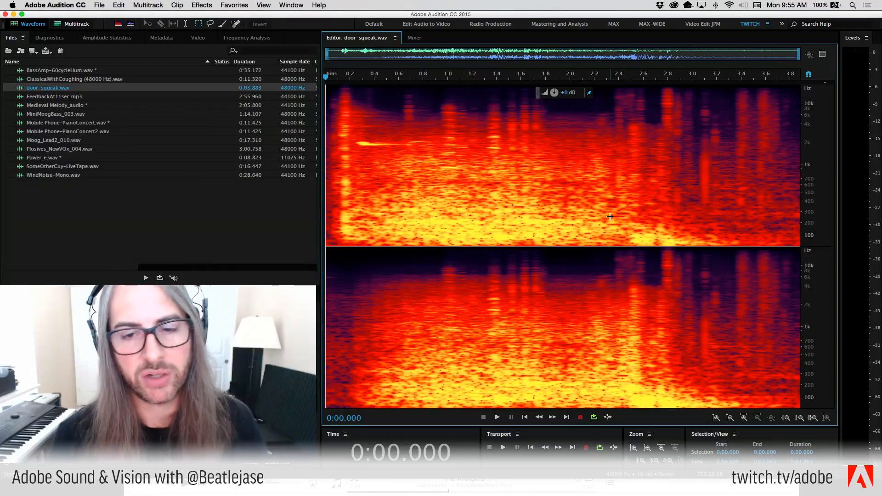
{"action": "left_click", "coordinate": [333, 114]}
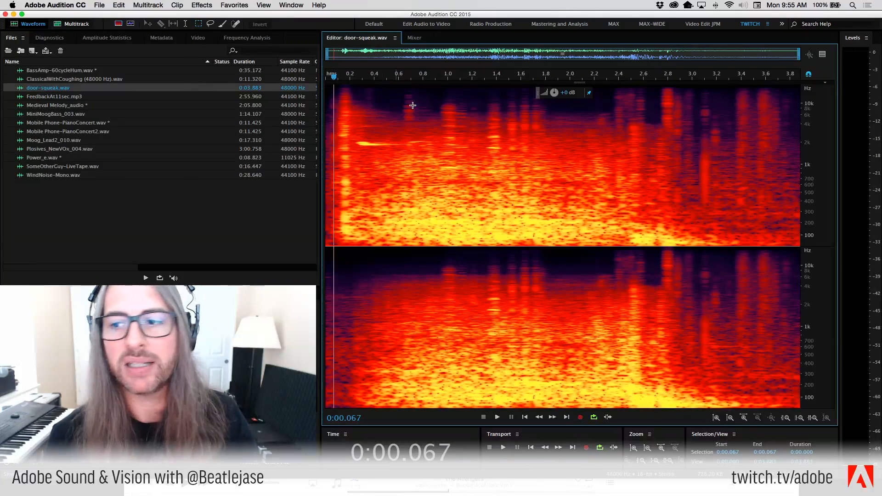
{"action": "scroll", "coordinate": [806, 203], "scroll_direction": "up", "scroll_amount": 3}
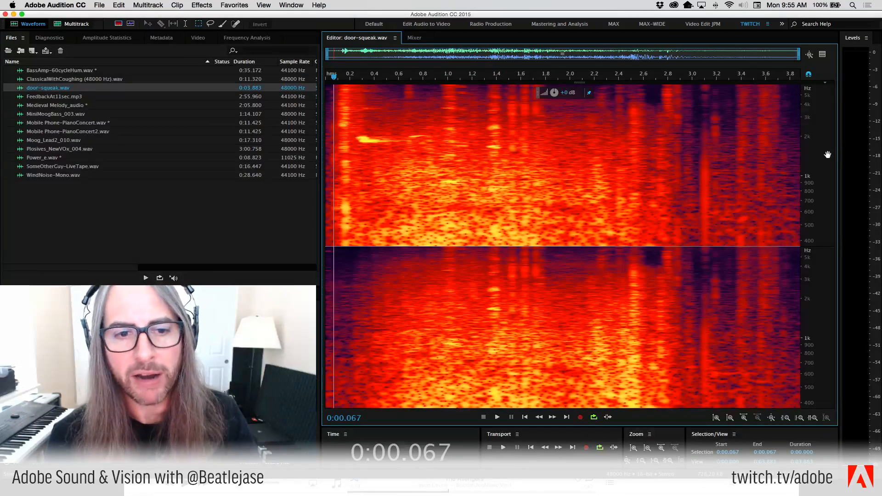
{"action": "key", "text": "space"}
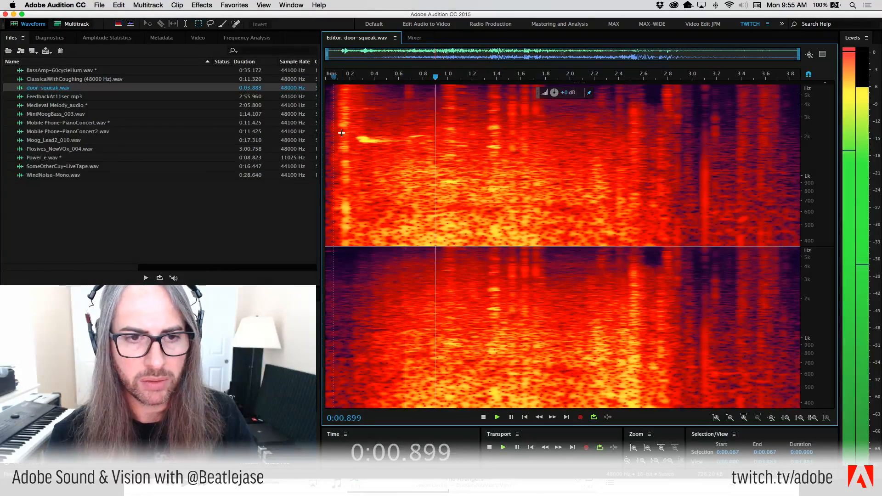
{"action": "key", "text": "space"}
Replay the door recording twice from about 0:00.078 to locate the squeak by ear.
{"action": "left_click", "coordinate": [335, 120]}
{"action": "key", "text": "space"}
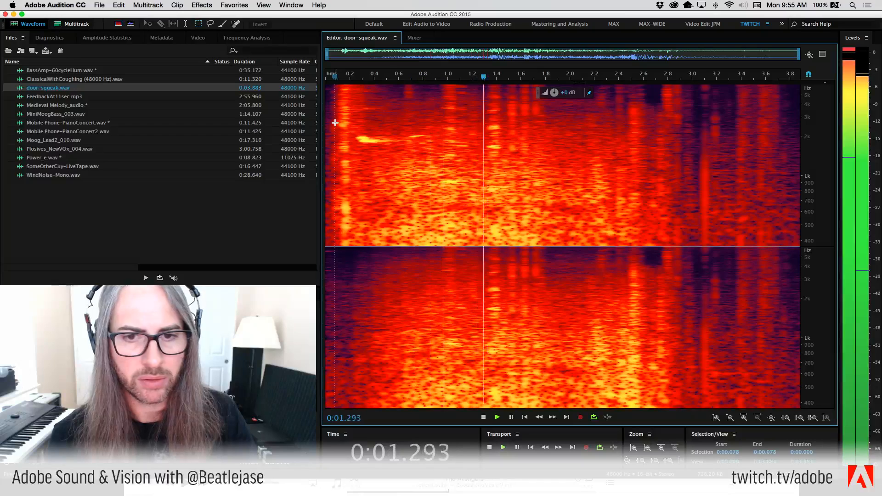
{"action": "key", "text": "space"}
{"action": "key", "text": "space"}
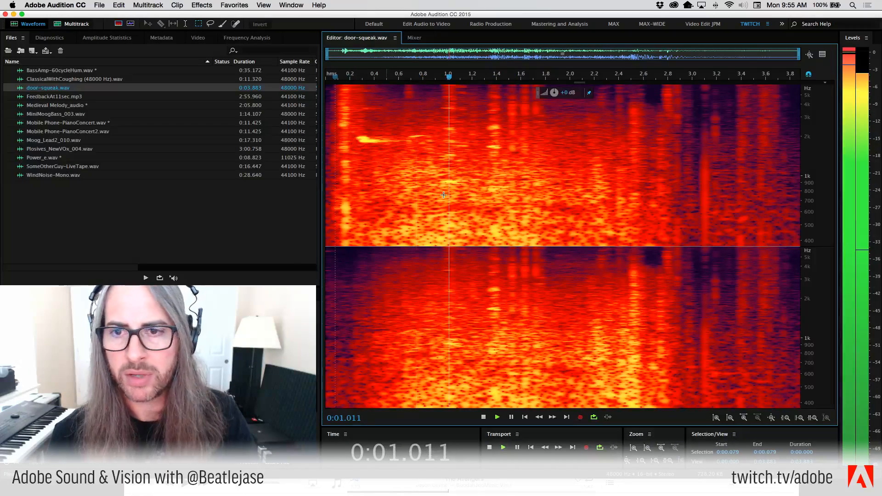
{"action": "key", "text": "space"}
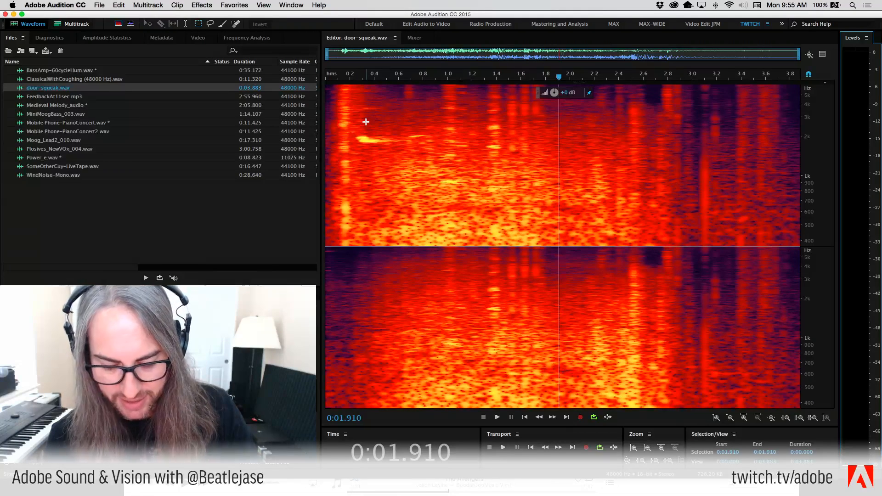
Play the door recording's opening several more times from about 0:00.040, comparing the squeak with the bright streaks near 2 kHz.
{"action": "left_click", "coordinate": [330, 102]}
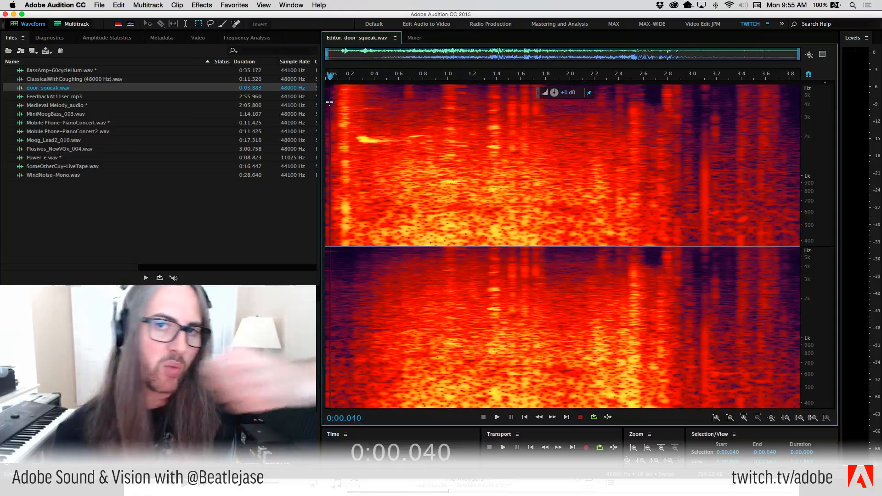
{"action": "key", "text": "space"}
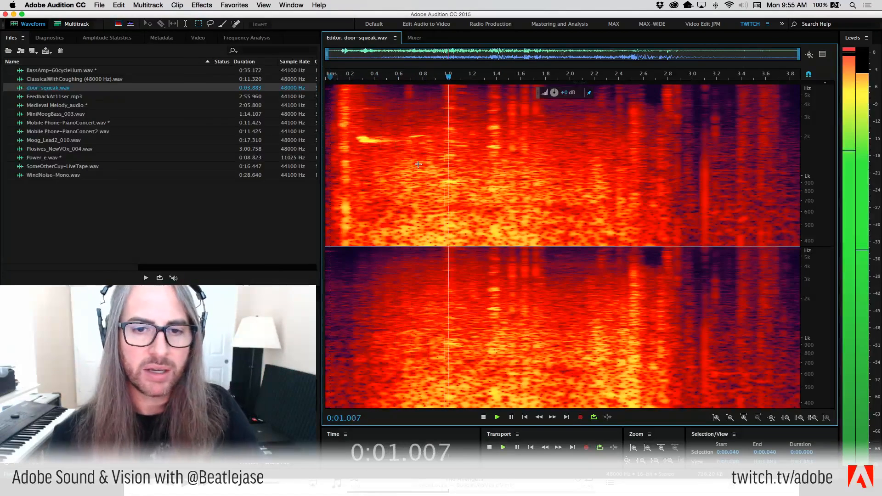
{"action": "key", "text": "space"}
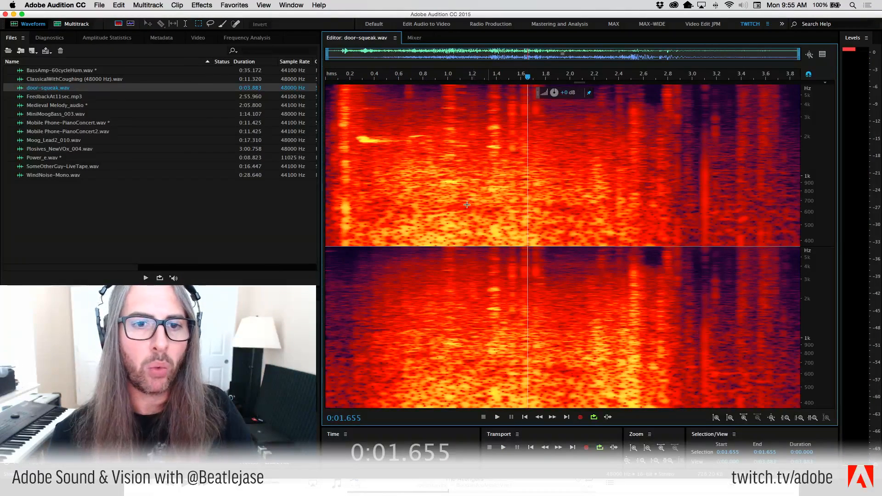
{"action": "left_click", "coordinate": [329, 107]}
{"action": "key", "text": "space"}
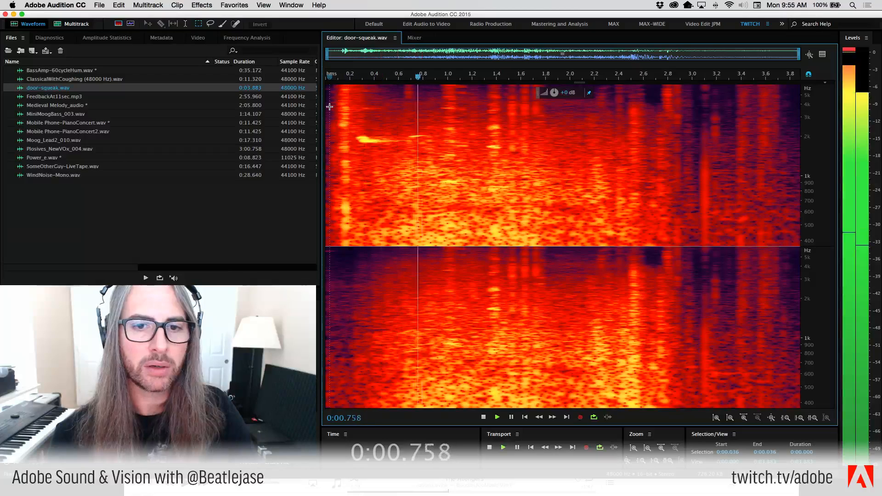
{"action": "key", "text": "space"}
{"action": "left_click", "coordinate": [329, 107]}
{"action": "key", "text": "space"}
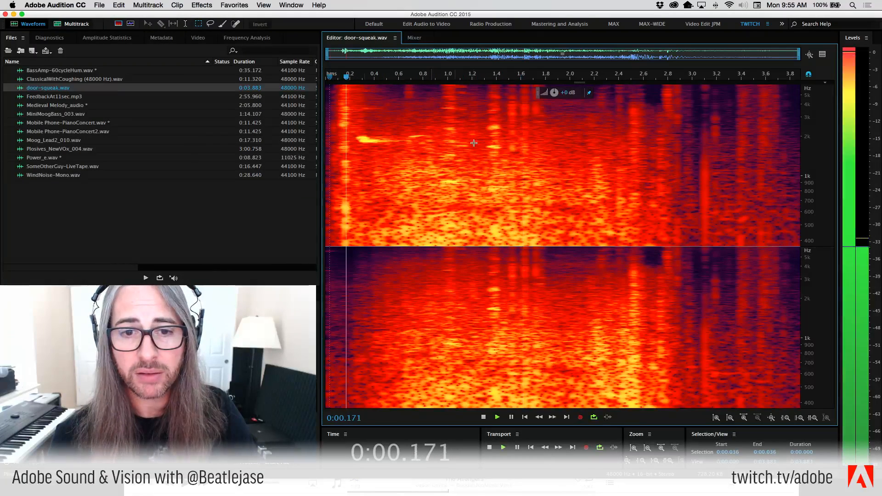
{"action": "key", "text": "space"}
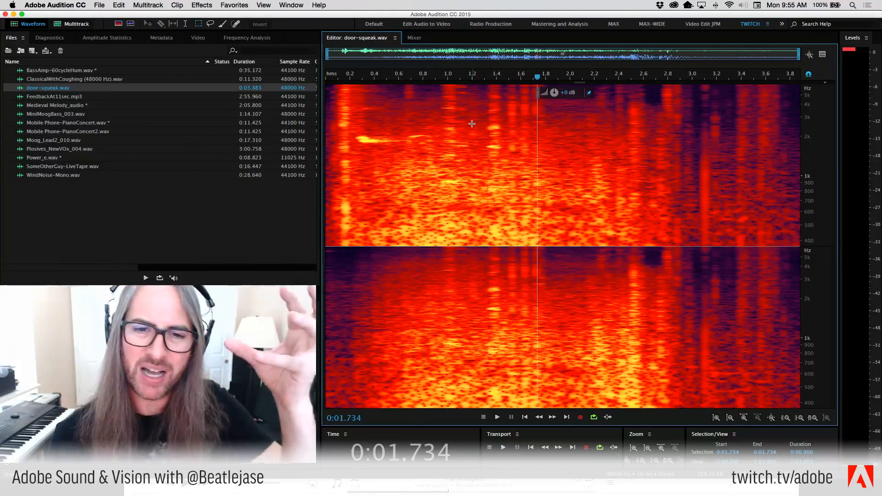
Select the streaks around 2 kHz from 0:00.914 to 0:01.578 and from 0:00.221 to 0:00.917, and play the earlier squeak in isolation.
{"action": "left_click_drag", "start_coordinate": [437, 123], "coordinate": [518, 155]}
{"action": "key", "text": "space"}
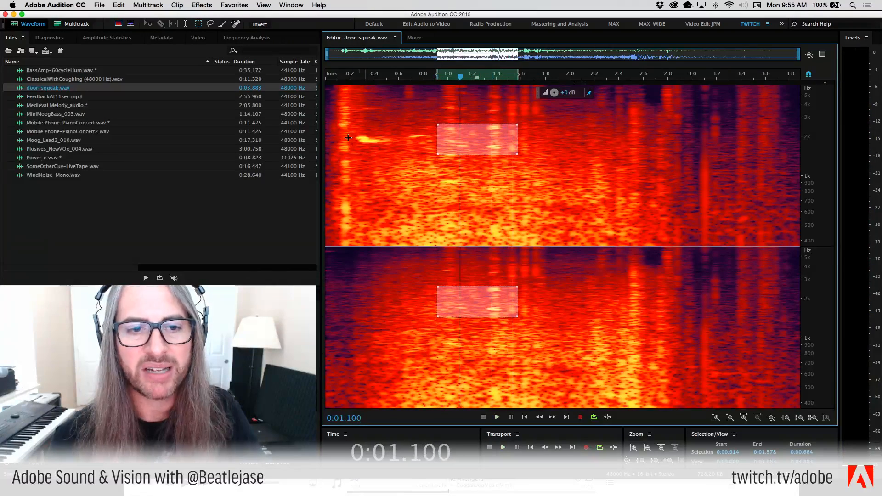
{"action": "left_click_drag", "start_coordinate": [352, 127], "coordinate": [437, 149]}
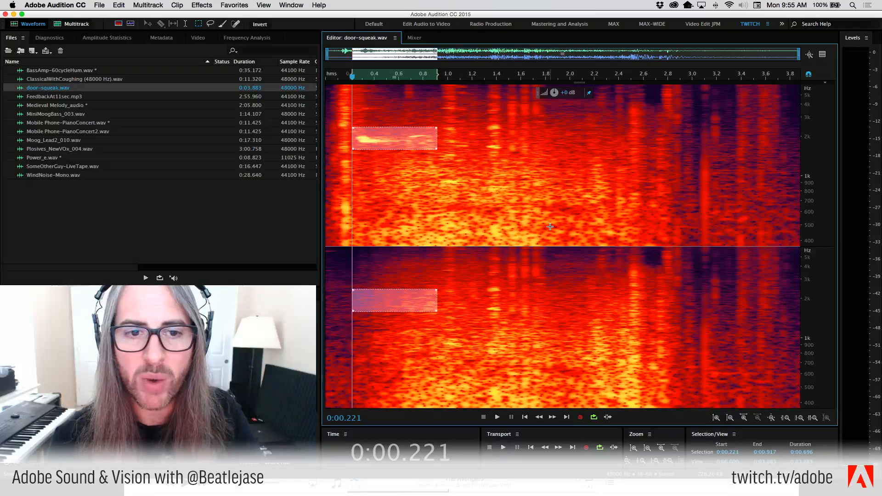
{"action": "key", "text": "space"}
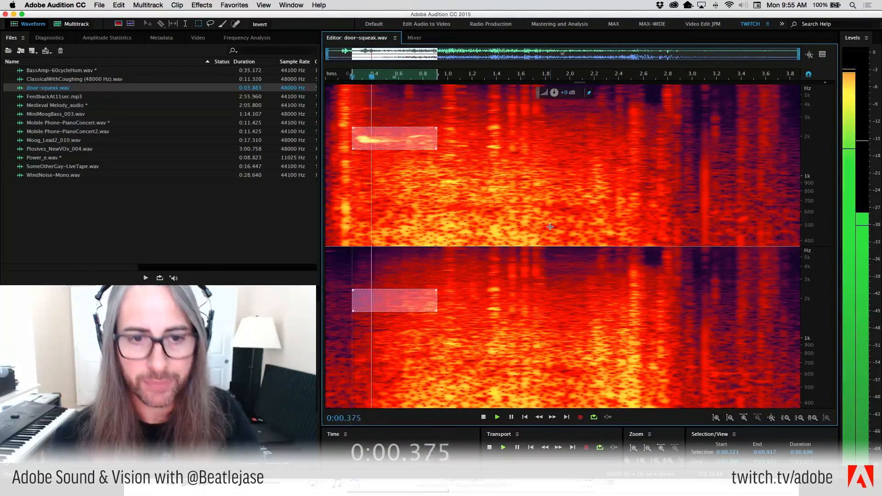
{"action": "key", "text": "space"}
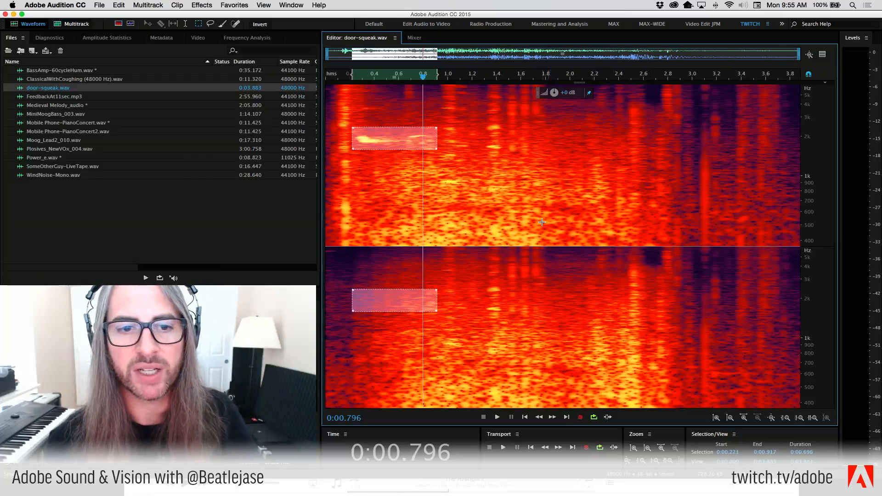
Reselect the squeak more tightly around 2 kHz from 0:00.230 to 0:00.890 and examine it close up in time and frequency.
{"action": "left_click", "coordinate": [542, 246]}
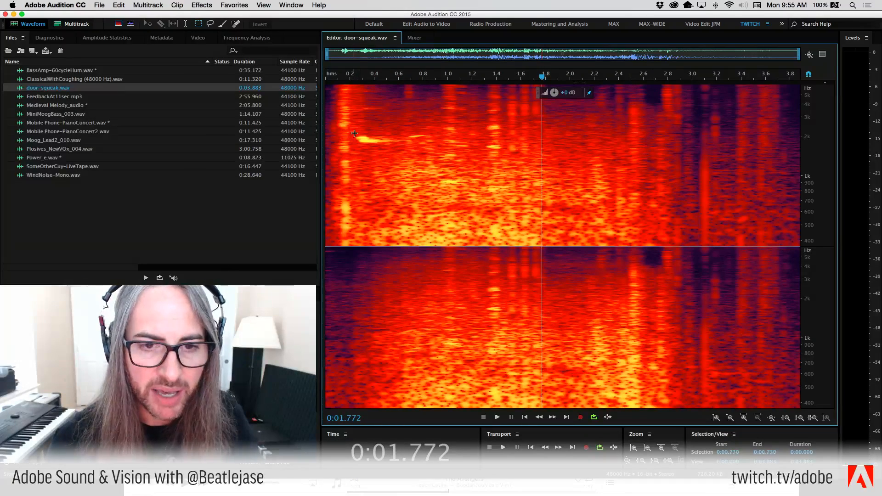
{"action": "left_click_drag", "start_coordinate": [354, 133], "coordinate": [433, 149]}
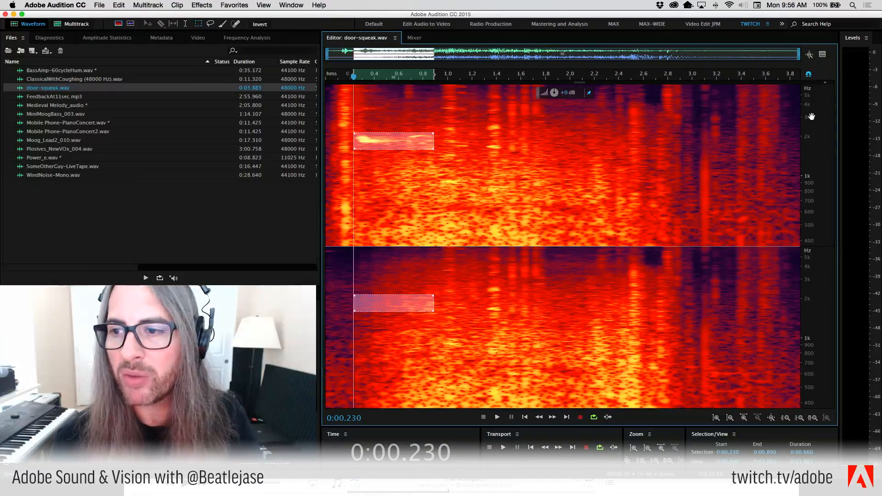
{"action": "left_click_drag", "start_coordinate": [811, 116], "coordinate": [812, 178]}
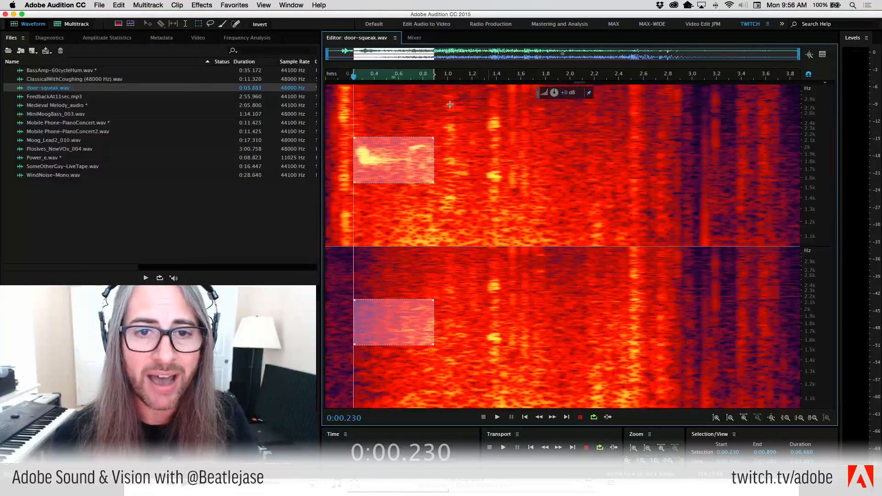
{"action": "left_click_drag", "start_coordinate": [457, 80], "coordinate": [326, 75]}
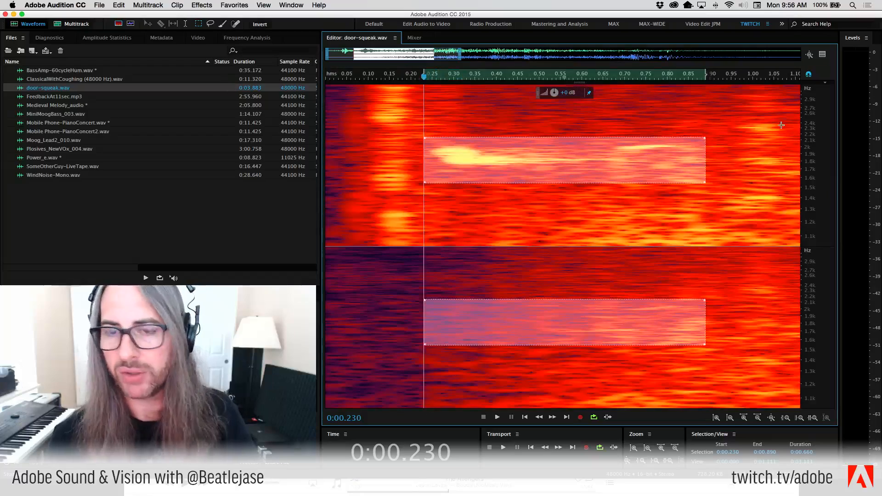
{"action": "scroll", "coordinate": [433, 150], "scroll_direction": "down", "scroll_amount": 4}
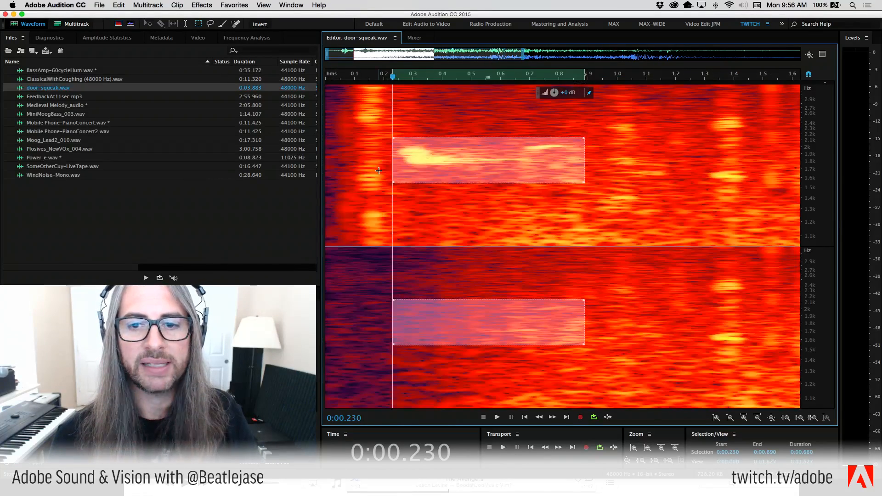
Lasso the squeak around 2 kHz from 0:00.235 to 0:00.890 and play the selection in isolation.
{"action": "scroll", "coordinate": [378, 170], "scroll_direction": "down", "scroll_amount": 2}
{"action": "left_click", "coordinate": [454, 165]}
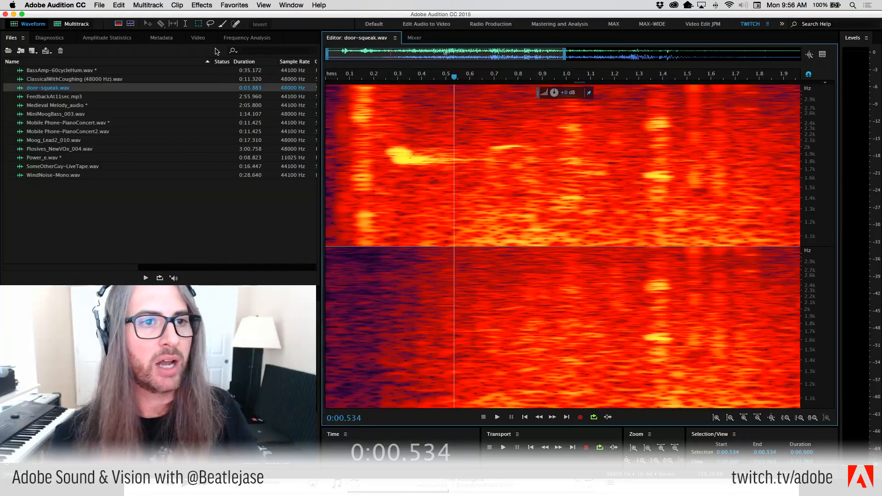
{"action": "left_click", "coordinate": [210, 24]}
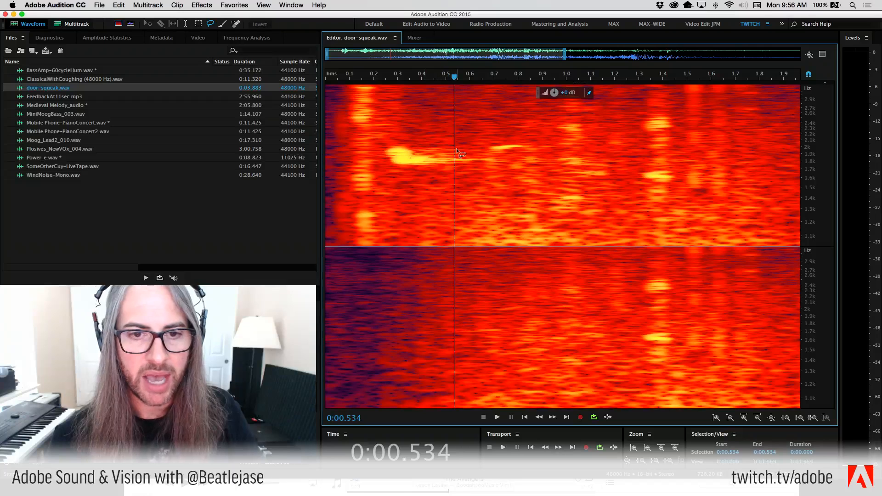
{"action": "mouse_move", "coordinate": [456, 149]}
{"action": "left_mouse_down"}
{"action": "mouse_move", "coordinate": [382, 144]}
{"action": "mouse_move", "coordinate": [391, 166]}
{"action": "mouse_move", "coordinate": [480, 164]}
{"action": "mouse_move", "coordinate": [494, 173]}
{"action": "mouse_move", "coordinate": [507, 152]}
{"action": "mouse_move", "coordinate": [532, 152]}
{"action": "mouse_move", "coordinate": [512, 137]}
{"action": "mouse_move", "coordinate": [450, 152]}
{"action": "left_mouse_up"}
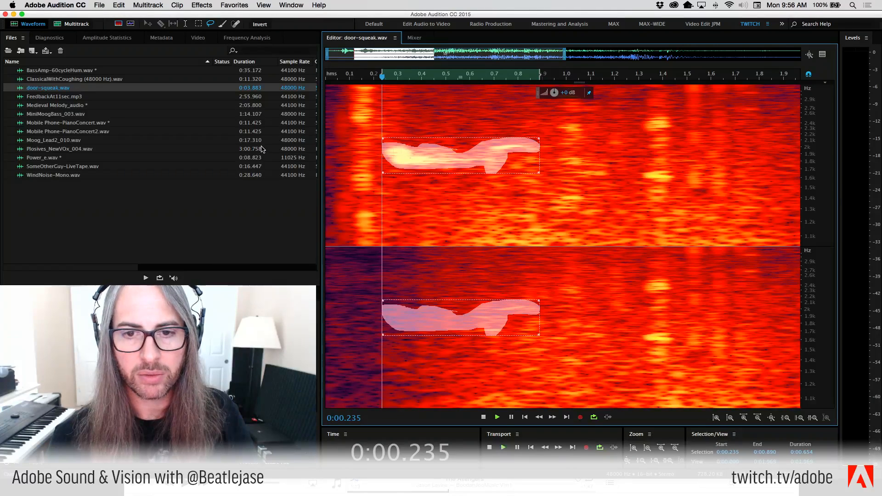
{"action": "key", "text": "space"}
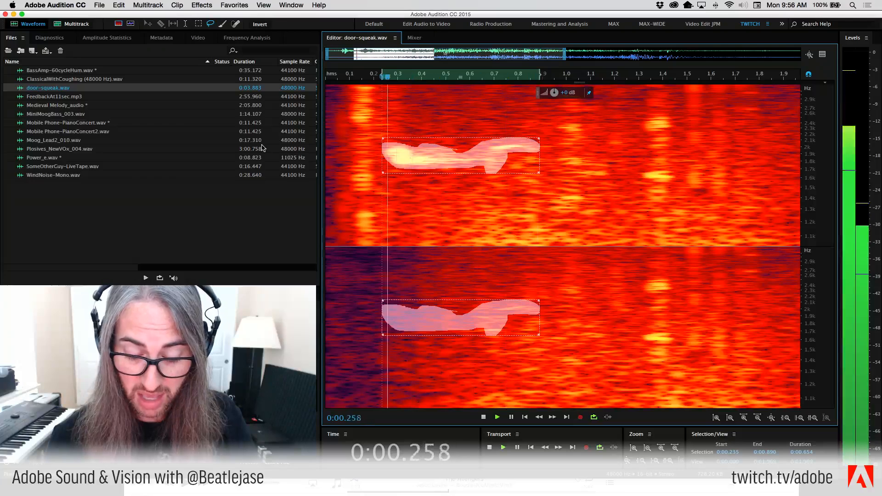
{"action": "key", "text": "space"}
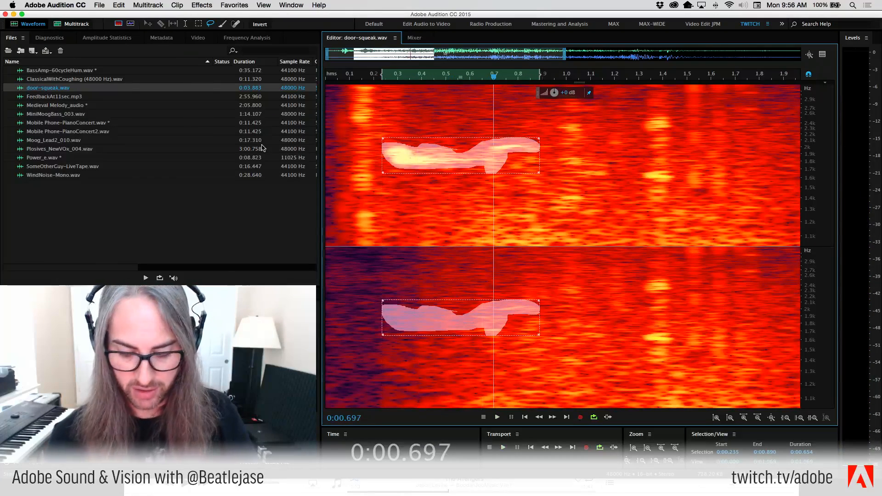
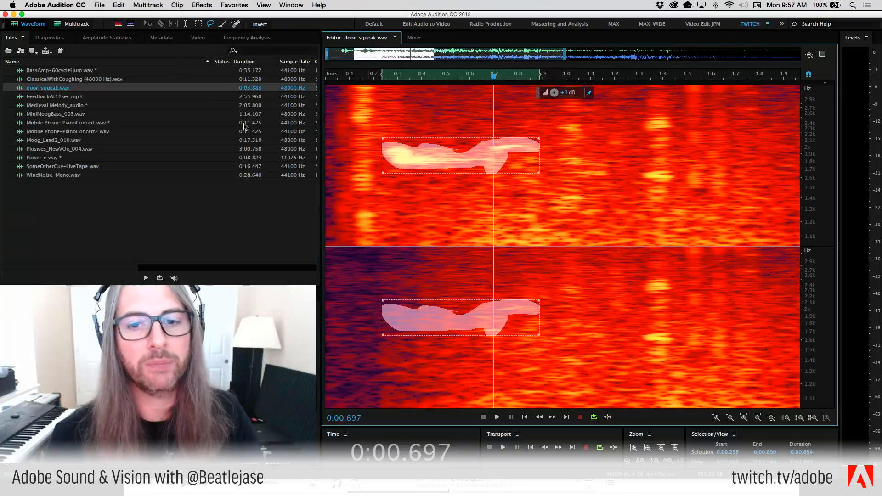
{"action": "key", "text": "space"}
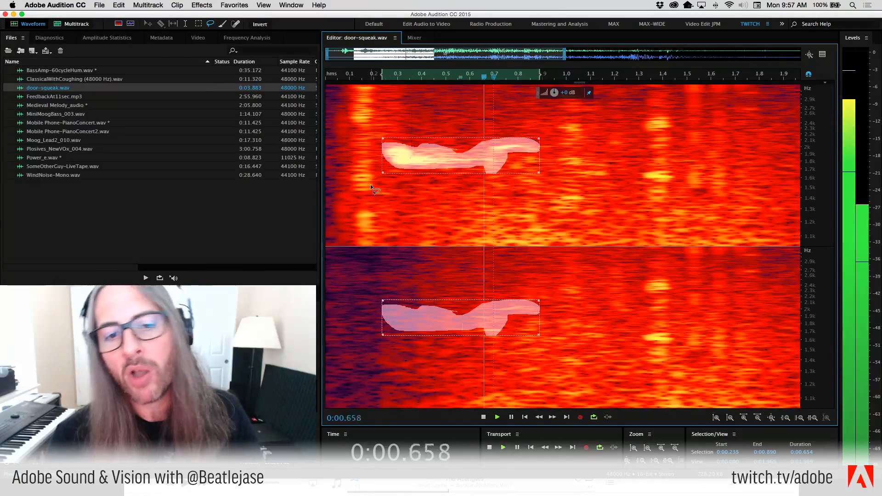
{"action": "key", "text": "space"}
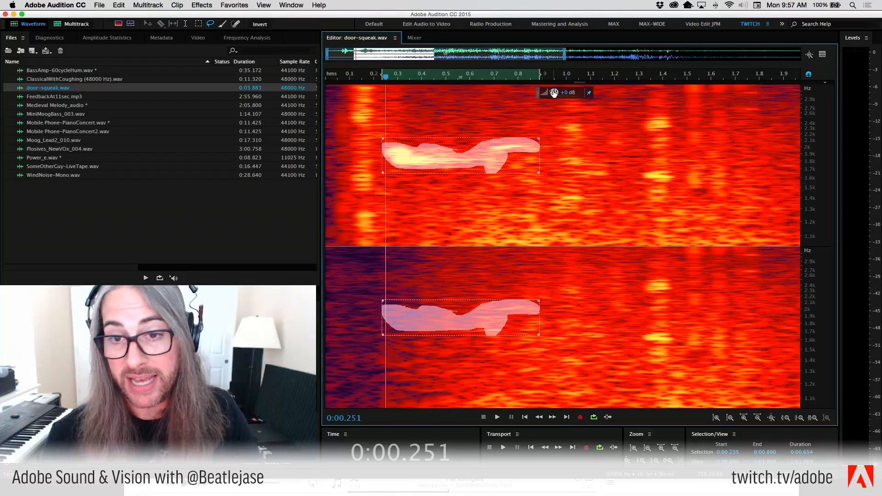
Lower the level of the lassoed squeak, clear the selection and position playback at the door recording's opening.
{"action": "left_click_drag", "start_coordinate": [554, 92], "coordinate": [529, 94]}
{"action": "left_click", "coordinate": [497, 194]}
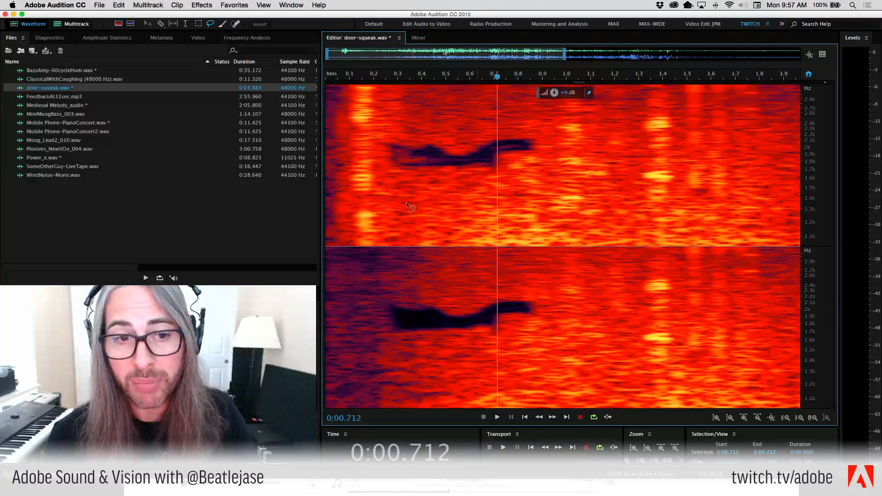
{"action": "left_click", "coordinate": [329, 112]}
{"action": "key", "text": "space"}
{"action": "key", "text": "space"}
{"action": "left_click", "coordinate": [335, 114]}
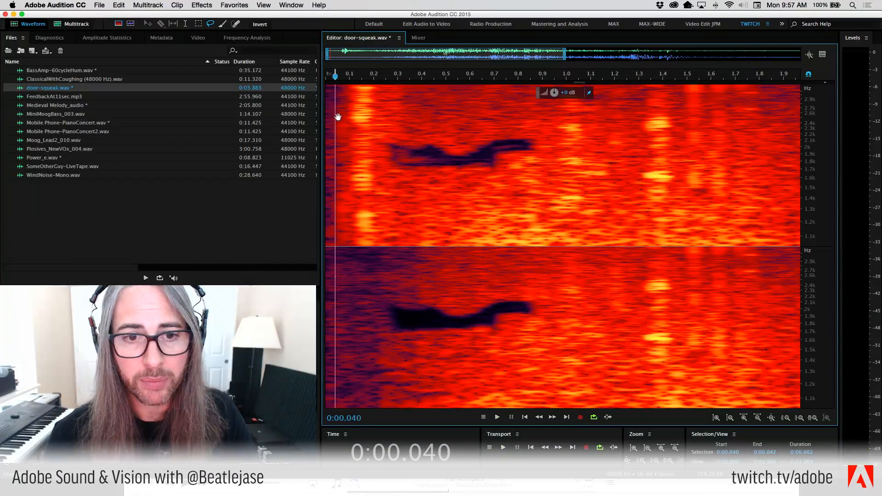
{"action": "key", "text": "space"}
{"action": "left_click", "coordinate": [340, 121]}
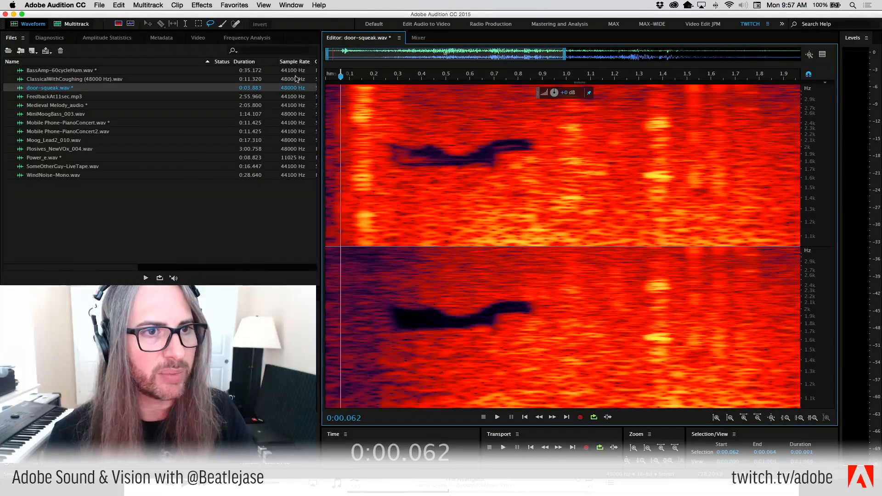
Play the recording from about 0:00.018 and 0:00.047 with the Time Selection tool active, and undo the squeak's level reduction.
{"action": "left_click", "coordinate": [184, 24]}
{"action": "left_click", "coordinate": [330, 141]}
{"action": "key", "text": "space"}
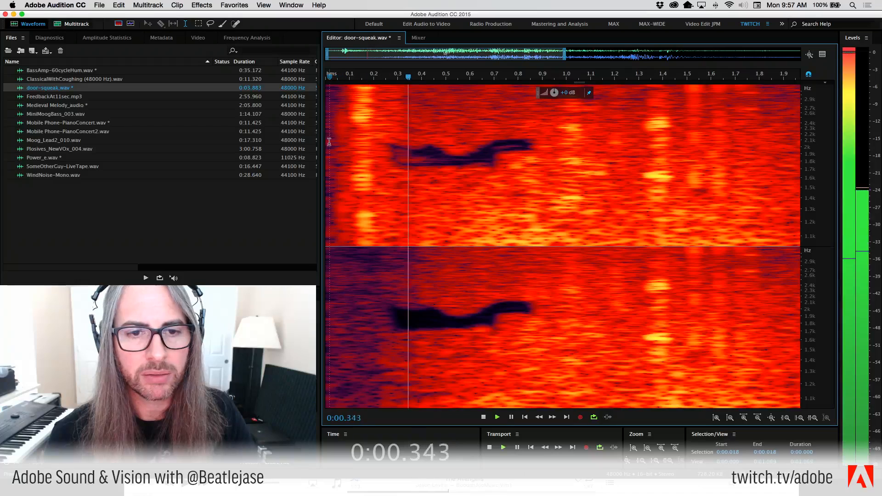
{"action": "left_click", "coordinate": [336, 142]}
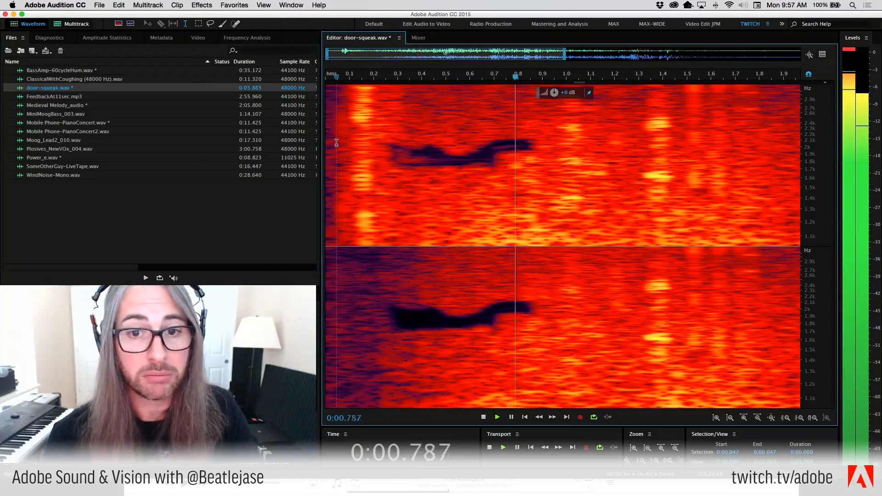
{"action": "key", "text": "space"}
{"action": "key", "text": "super+z"}
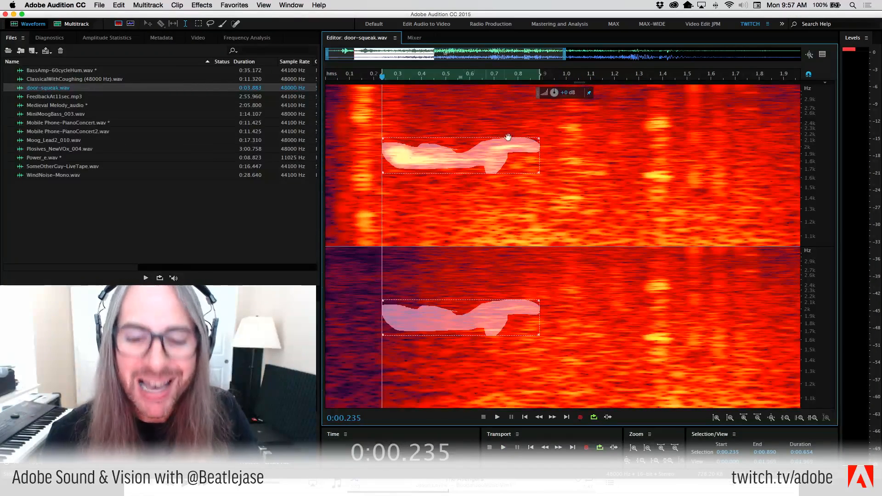
Heal the squeak's bright streaks near 2 kHz with repeated strokes of the 13 px Spot Healing Brush.
{"action": "left_click", "coordinate": [202, 5]}
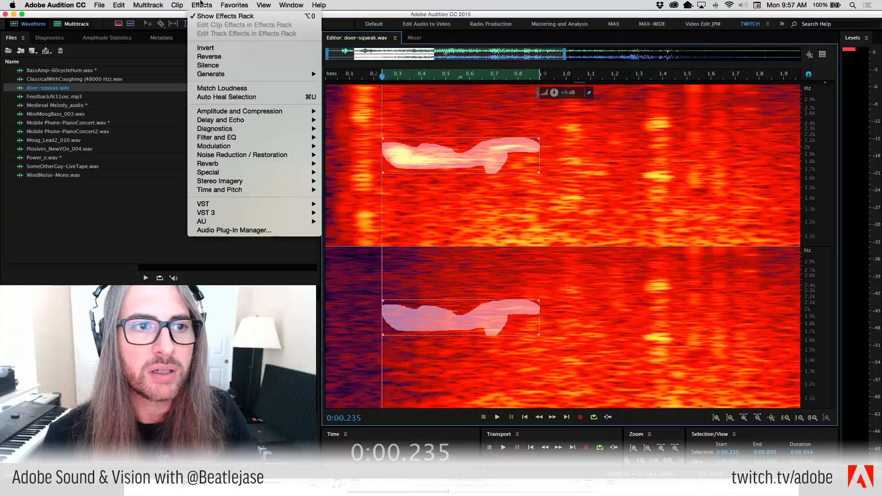
{"action": "left_click", "coordinate": [233, 3]}
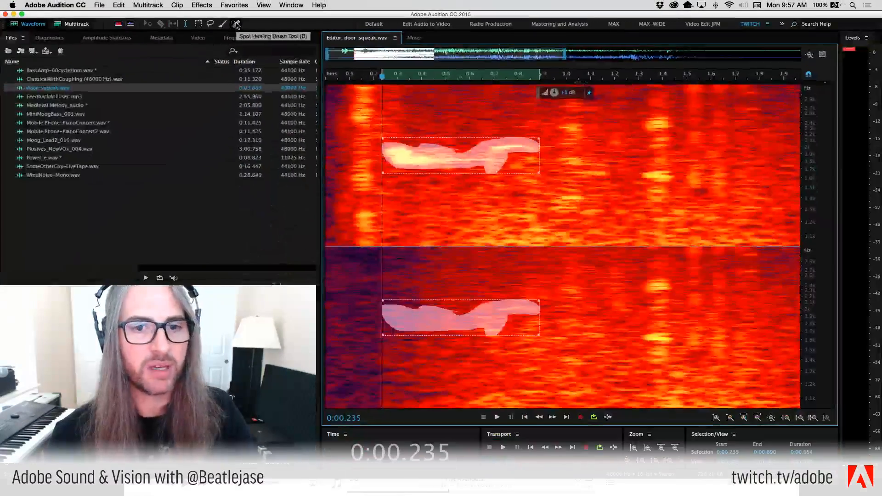
{"action": "left_click", "coordinate": [236, 24]}
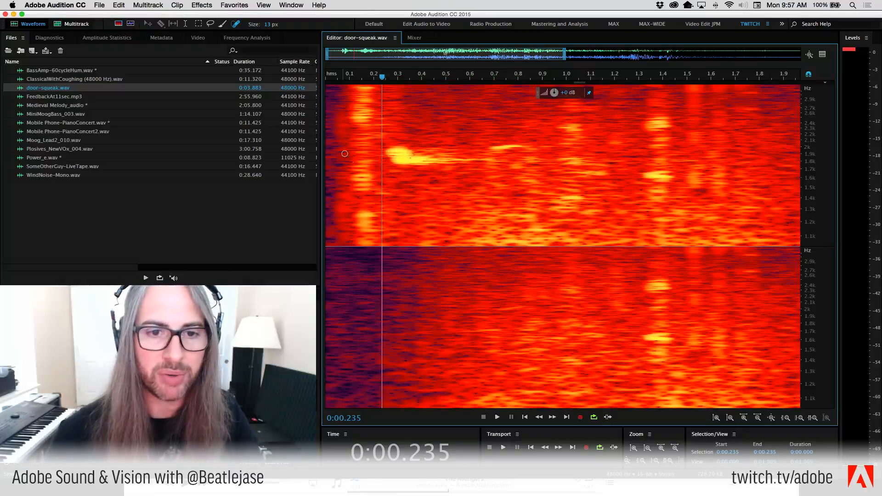
{"action": "mouse_move", "coordinate": [385, 153]}
{"action": "left_mouse_down"}
{"action": "mouse_move", "coordinate": [414, 156]}
{"action": "mouse_move", "coordinate": [394, 167]}
{"action": "mouse_move", "coordinate": [417, 156]}
{"action": "mouse_move", "coordinate": [478, 159]}
{"action": "mouse_move", "coordinate": [514, 146]}
{"action": "mouse_move", "coordinate": [501, 143]}
{"action": "mouse_move", "coordinate": [493, 155]}
{"action": "mouse_move", "coordinate": [423, 154]}
{"action": "mouse_move", "coordinate": [441, 150]}
{"action": "mouse_move", "coordinate": [395, 168]}
{"action": "mouse_move", "coordinate": [500, 162]}
{"action": "left_mouse_up"}
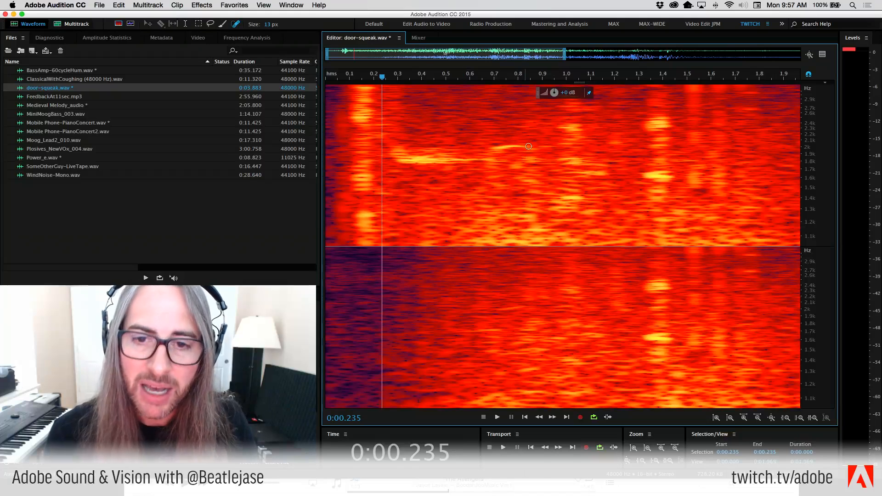
{"action": "mouse_move", "coordinate": [528, 146]}
{"action": "left_mouse_down"}
{"action": "mouse_move", "coordinate": [492, 148]}
{"action": "mouse_move", "coordinate": [496, 154]}
{"action": "mouse_move", "coordinate": [485, 159]}
{"action": "mouse_move", "coordinate": [432, 156]}
{"action": "mouse_move", "coordinate": [446, 163]}
{"action": "mouse_move", "coordinate": [395, 151]}
{"action": "mouse_move", "coordinate": [414, 156]}
{"action": "left_mouse_up"}
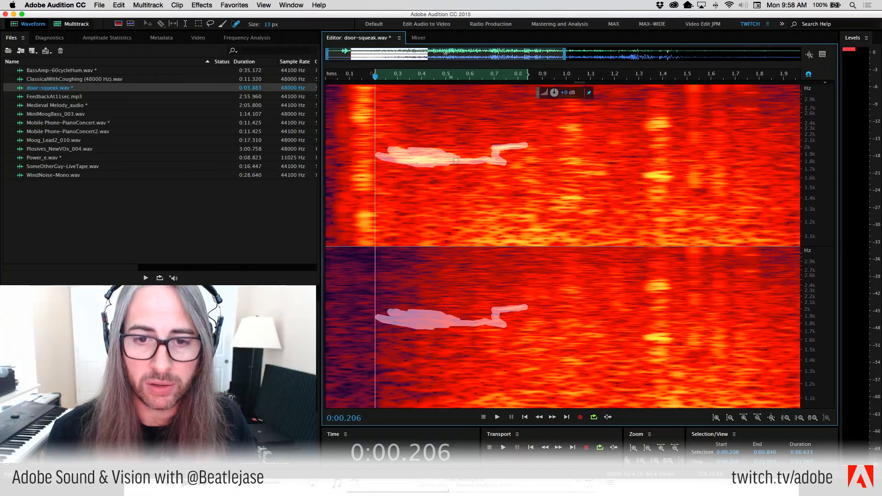
{"action": "left_click_drag", "start_coordinate": [484, 164], "coordinate": [484, 164]}
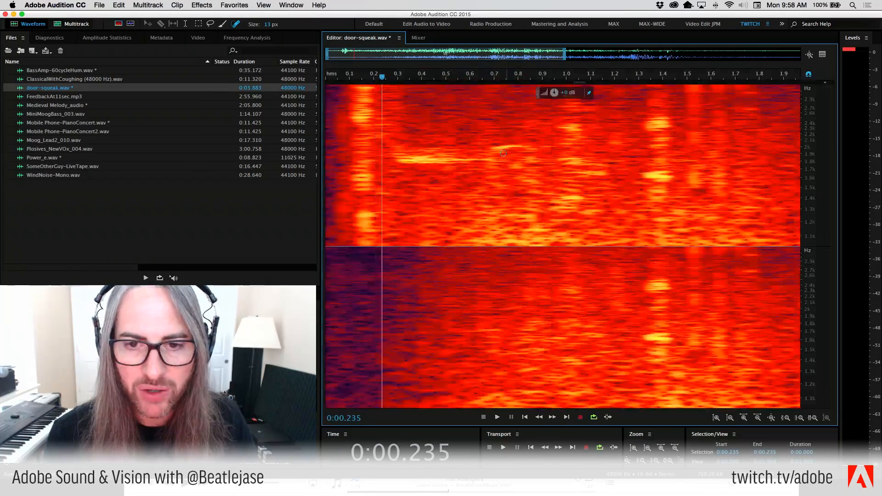
{"action": "mouse_move", "coordinate": [522, 146]}
{"action": "left_mouse_down"}
{"action": "mouse_move", "coordinate": [404, 155]}
{"action": "mouse_move", "coordinate": [448, 152]}
{"action": "mouse_move", "coordinate": [400, 165]}
{"action": "left_mouse_up"}
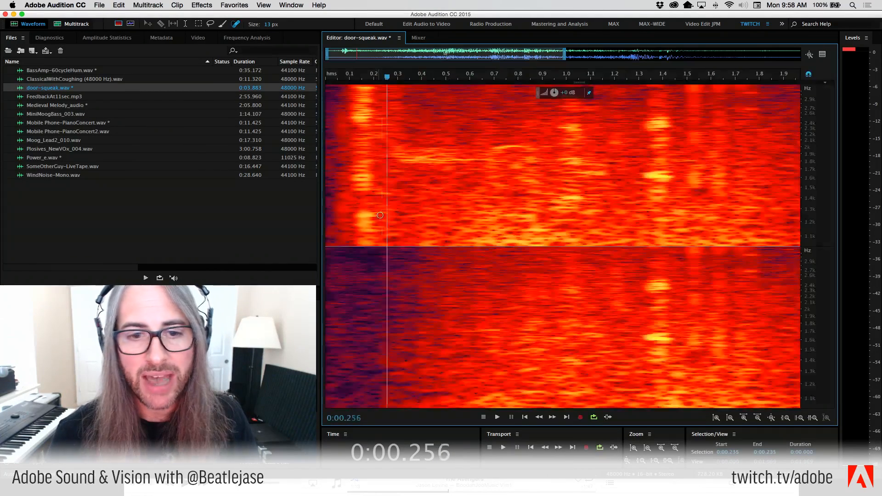
Play the healed door recording from about 0:00.023 and listen for any remaining squeak.
{"action": "left_click", "coordinate": [380, 215]}
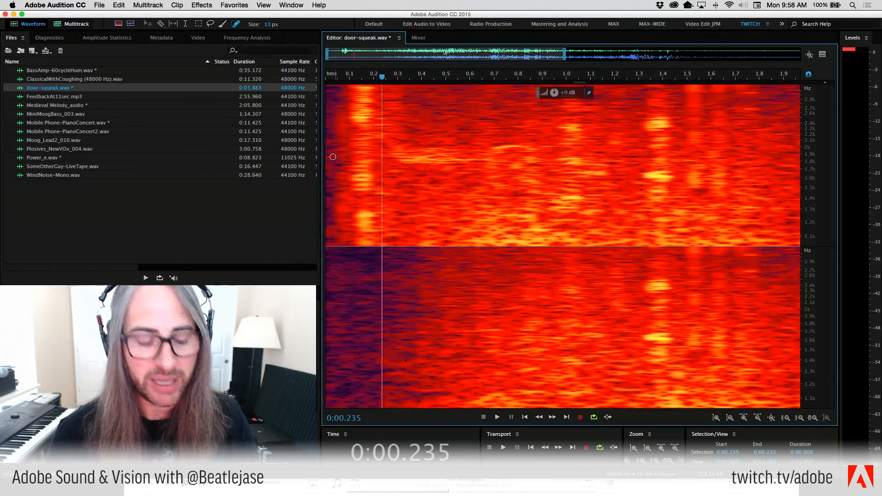
{"action": "left_click", "coordinate": [331, 124]}
{"action": "key", "text": "space"}
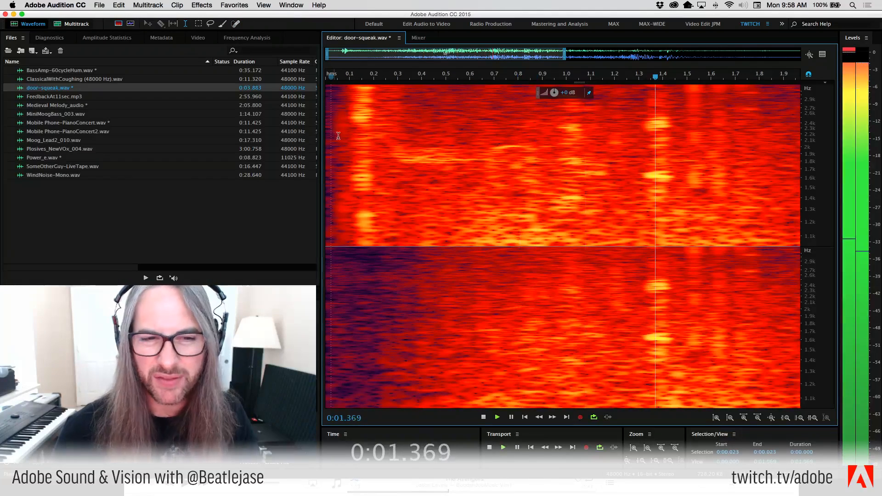
{"action": "left_click", "coordinate": [338, 136]}
{"action": "key", "text": "space"}
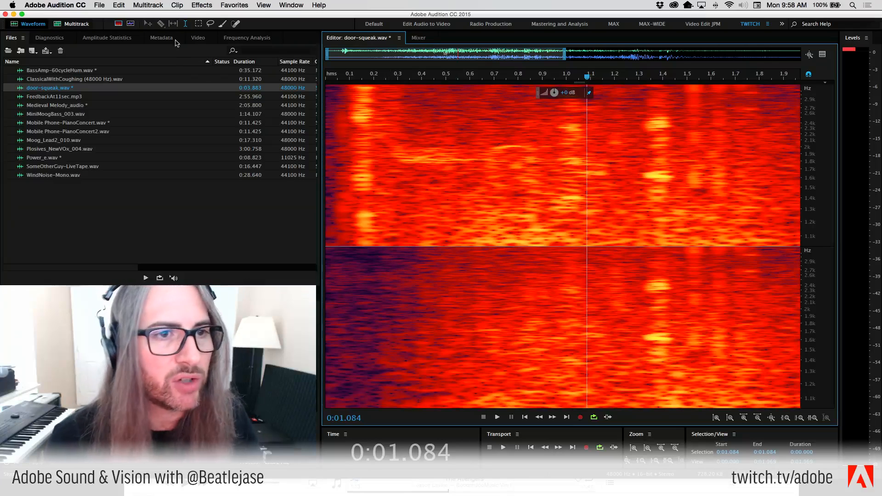
Paint over the remaining streaks from 0:00.269 to 0:00.840 with the 13 px Paintbrush Selection at opacity 50, and lower their level.
{"action": "left_click", "coordinate": [222, 23]}
{"action": "mouse_move", "coordinate": [526, 147]}
{"action": "left_mouse_down"}
{"action": "mouse_move", "coordinate": [460, 161]}
{"action": "mouse_move", "coordinate": [392, 158]}
{"action": "mouse_move", "coordinate": [441, 164]}
{"action": "left_mouse_up"}
{"action": "left_click_drag", "start_coordinate": [553, 95], "coordinate": [535, 94]}
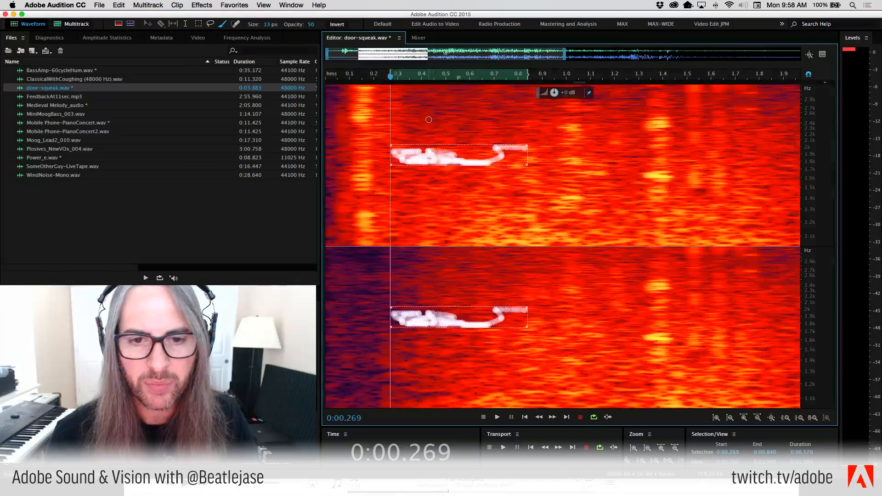
{"action": "left_click", "coordinate": [429, 123]}
Play the recording from about 0:00.091, undo the level reduction on the painted streaks and clear the selection.
{"action": "left_click", "coordinate": [347, 138]}
{"action": "key", "text": "space"}
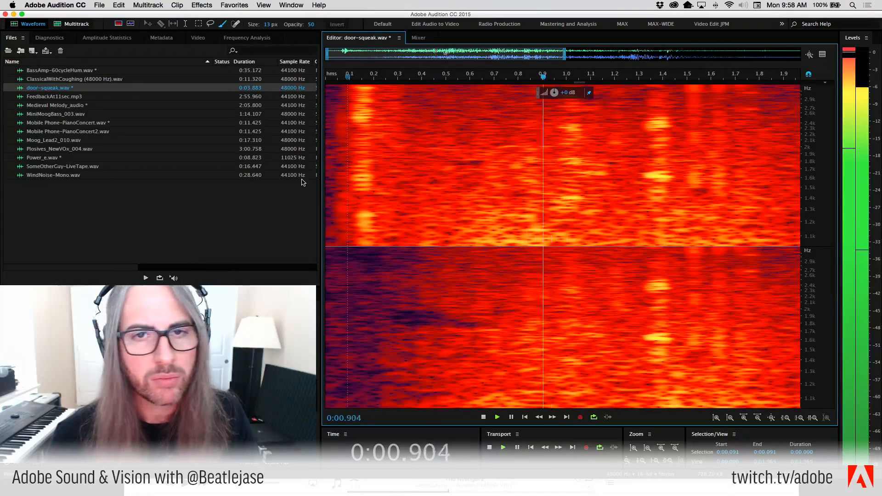
{"action": "key", "text": "space"}
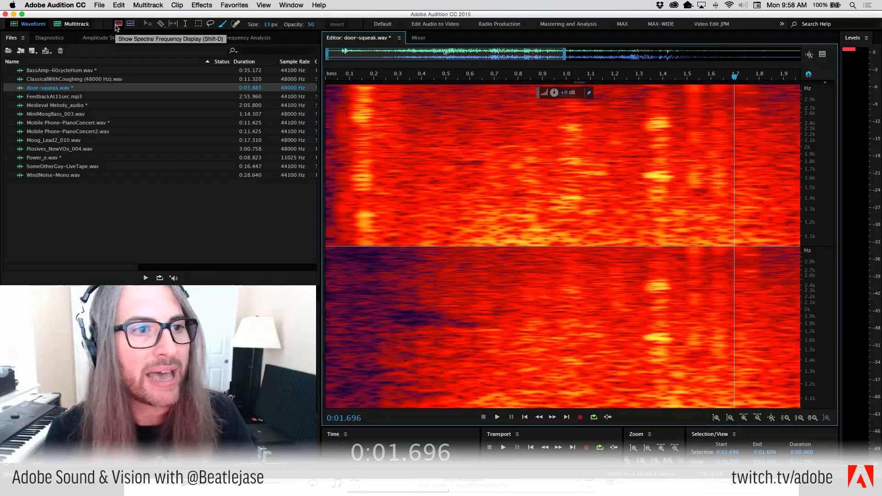
{"action": "left_click_drag", "start_coordinate": [391, 156], "coordinate": [526, 146]}
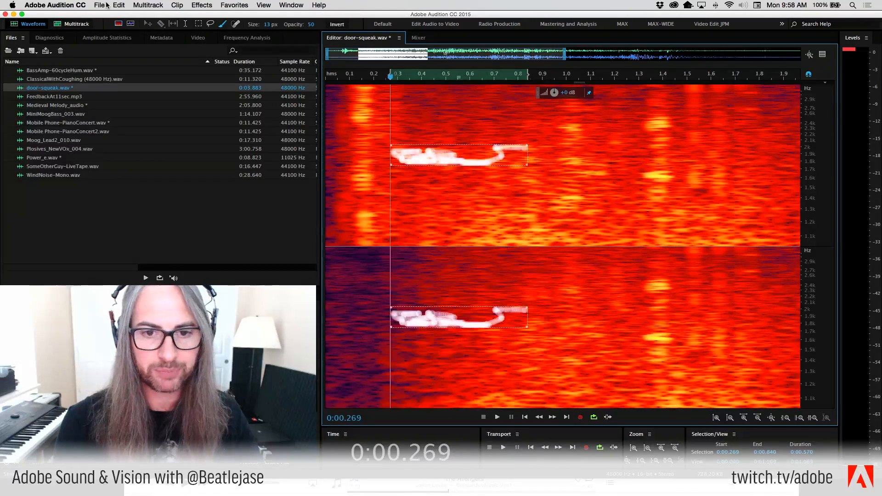
{"action": "key", "text": "space"}
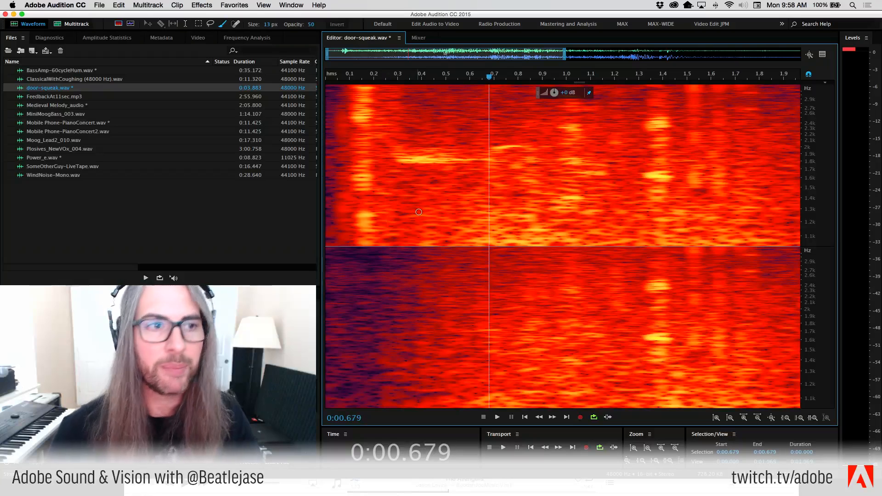
Disable the right channel in the waveform view and return to the spectral frequency display.
{"action": "left_click", "coordinate": [118, 24]}
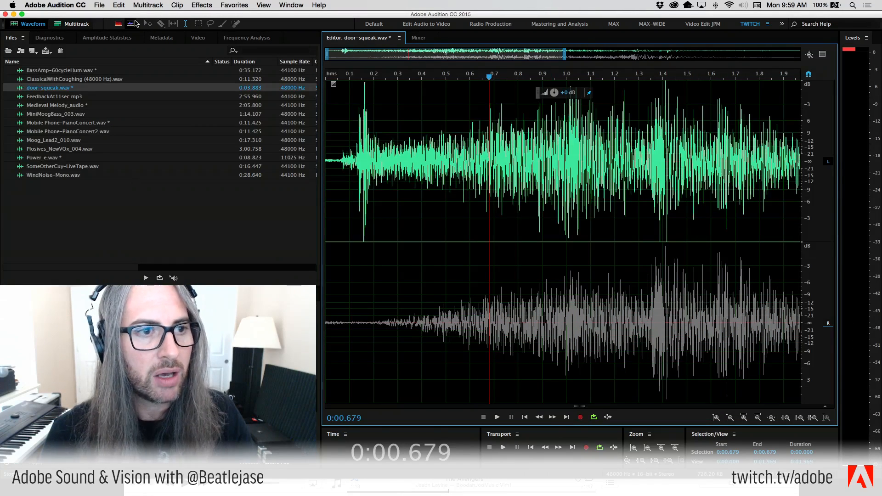
{"action": "left_click", "coordinate": [118, 23]}
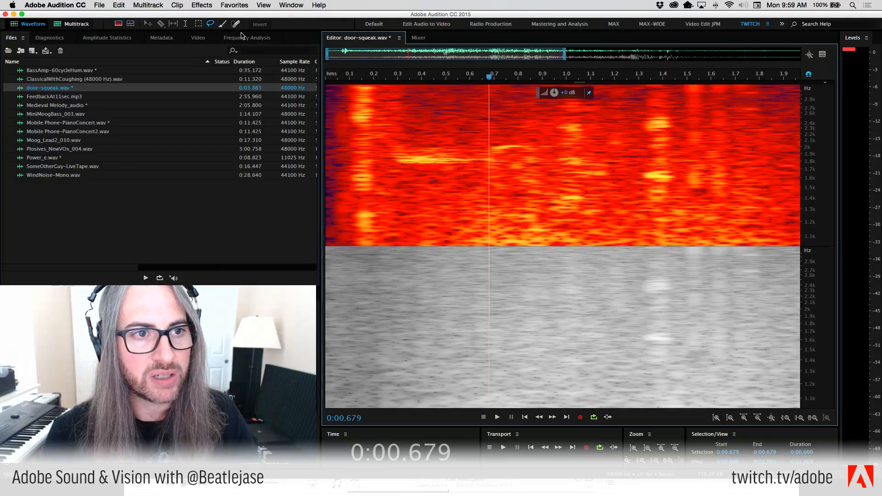
Set the Paintbrush Selection size to 39 px, paint over the left channel's squeak from 0:00.119 to 0:00.875, and delete it.
{"action": "left_click_drag", "start_coordinate": [269, 26], "coordinate": [274, 24]}
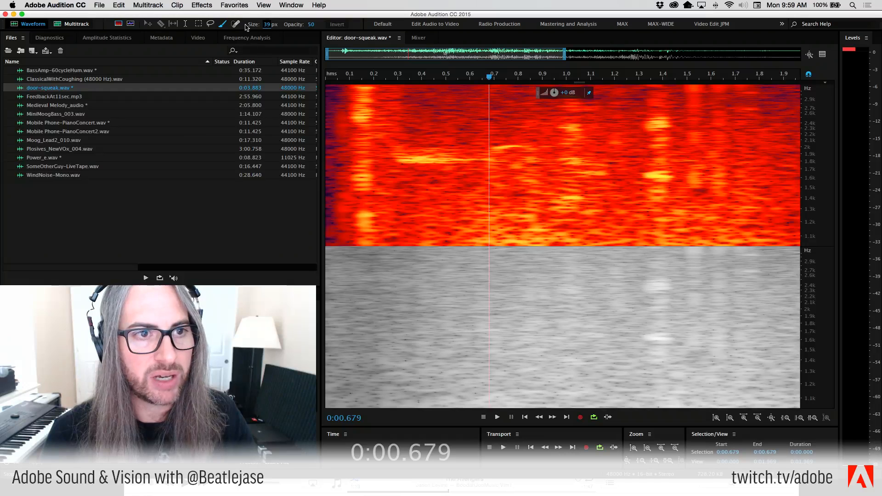
{"action": "left_click", "coordinate": [400, 156]}
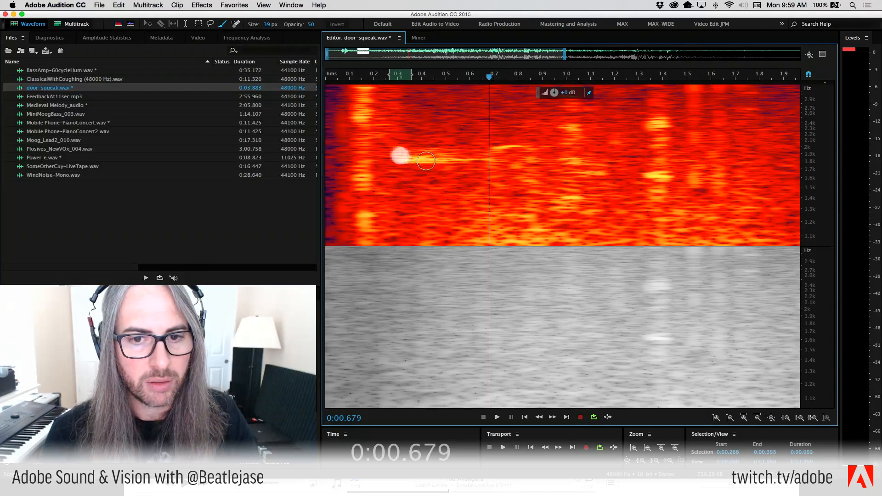
{"action": "mouse_move", "coordinate": [426, 161]}
{"action": "left_mouse_down"}
{"action": "mouse_move", "coordinate": [533, 151]}
{"action": "mouse_move", "coordinate": [364, 157]}
{"action": "left_mouse_up"}
{"action": "key", "text": "Delete"}
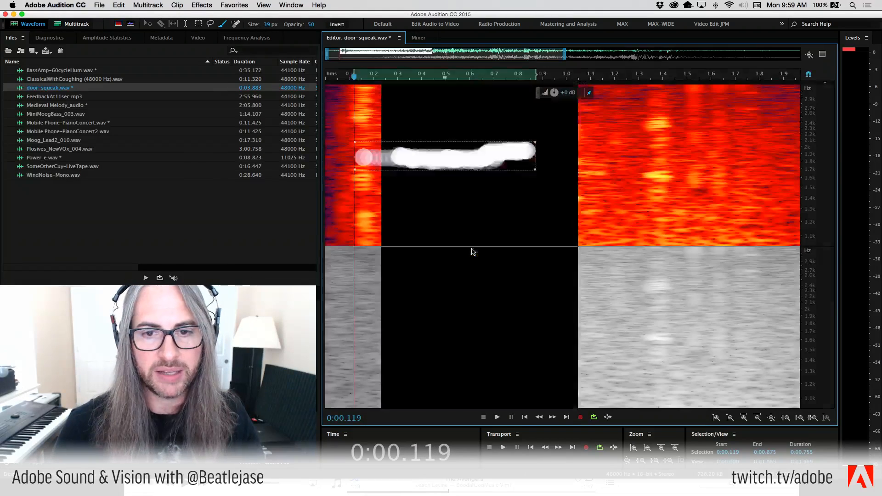
{"action": "left_click", "coordinate": [461, 202]}
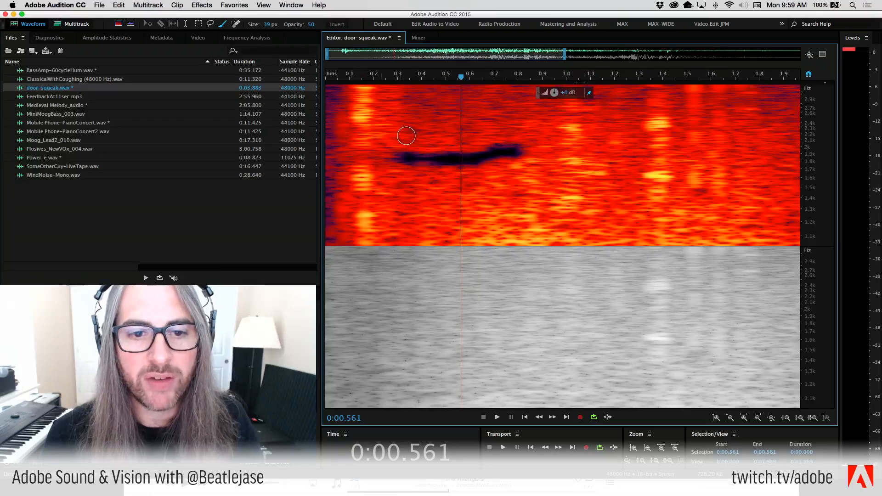
Paint a trial selection over the squeak's start from 0:00.078 to 0:00.360, clear it, and re-enable the right channel in the waveform view.
{"action": "left_click_drag", "start_coordinate": [353, 152], "coordinate": [402, 164]}
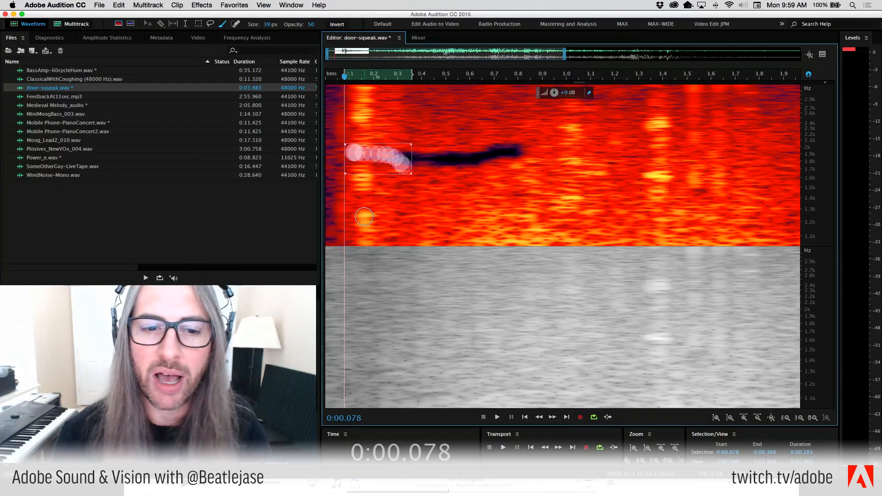
{"action": "left_click", "coordinate": [429, 208]}
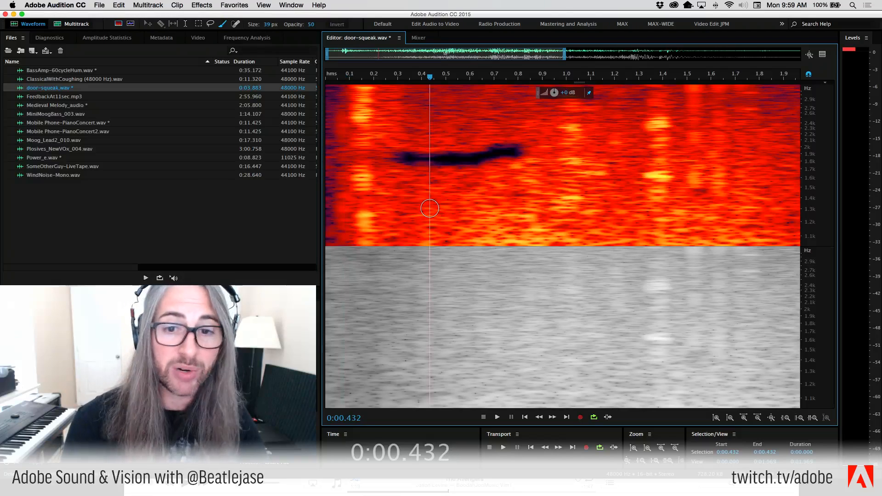
{"action": "left_click", "coordinate": [118, 24]}
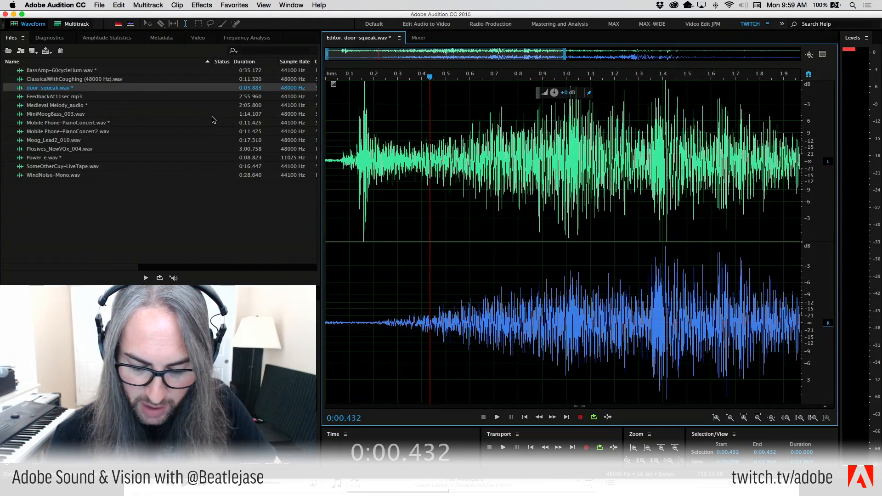
{"action": "left_click", "coordinate": [117, 24]}
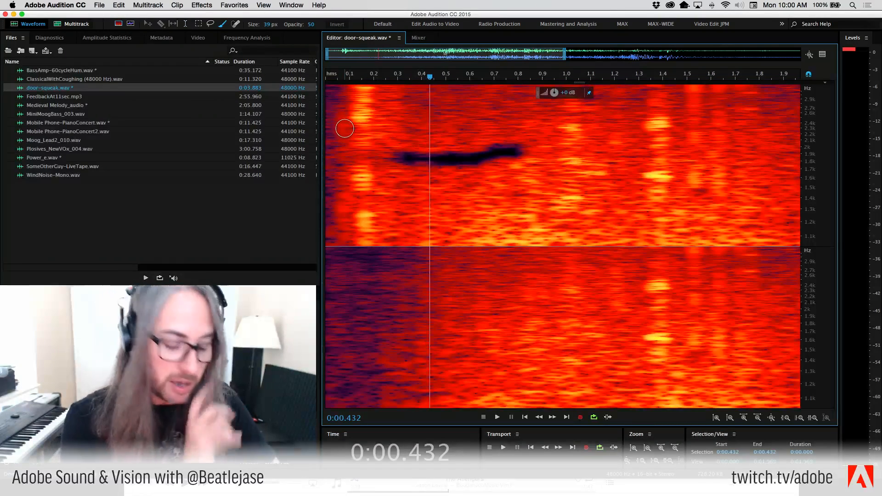
Undo the squeak deletion and the earlier edits to restore door-squeak.wav to its original audio.
{"action": "key", "text": "super+z"}
{"action": "key", "text": "super+z"}
{"action": "key", "text": "super+z"}
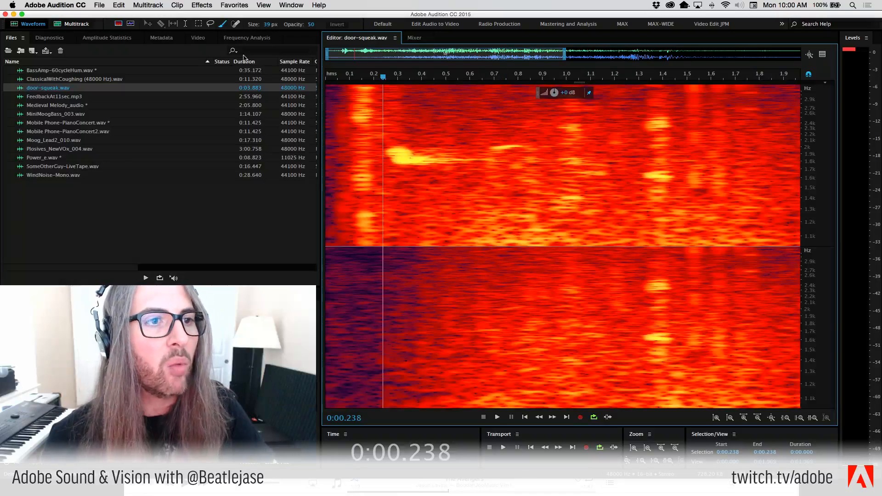
Outline the squeak with the Lasso Selection from 0:00.240 to 0:00.888, listen to it in isolation, and clear the selection.
{"action": "left_click", "coordinate": [211, 24]}
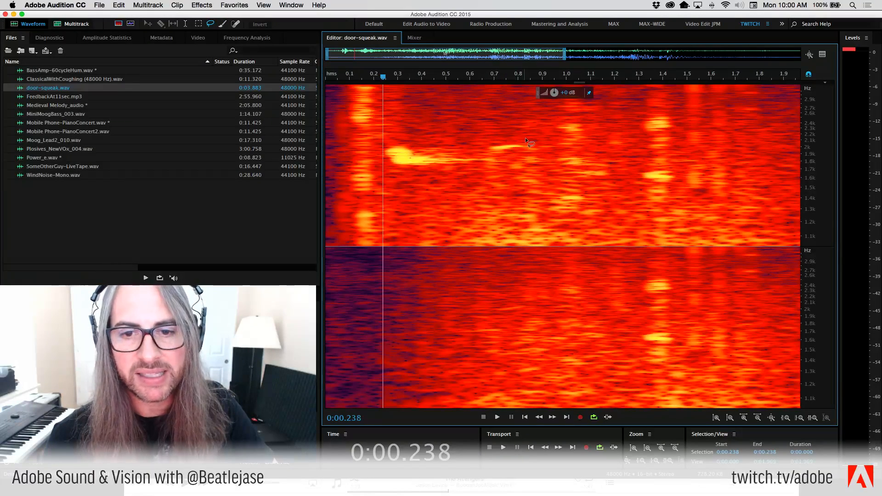
{"action": "mouse_move", "coordinate": [525, 137]}
{"action": "left_mouse_down"}
{"action": "mouse_move", "coordinate": [477, 152]}
{"action": "mouse_move", "coordinate": [383, 145]}
{"action": "mouse_move", "coordinate": [397, 163]}
{"action": "left_mouse_up"}
{"action": "left_click_drag", "start_coordinate": [507, 155], "coordinate": [539, 140]}
{"action": "key", "text": "space"}
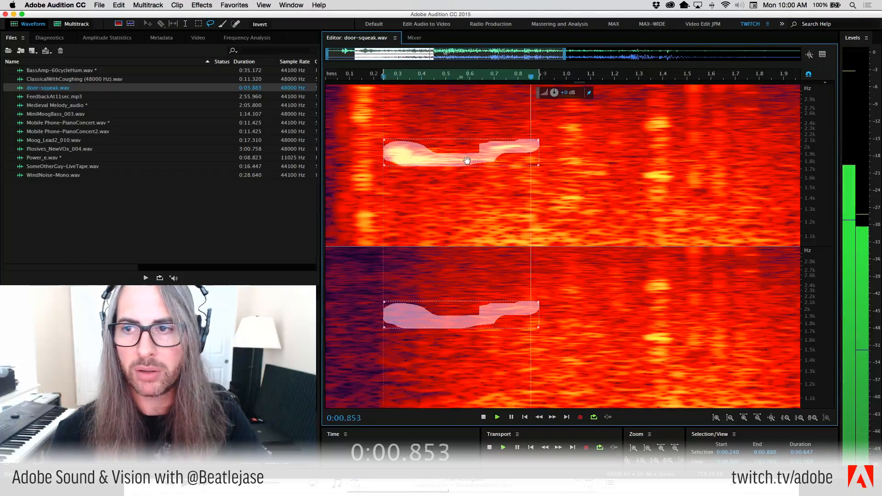
{"action": "key", "text": "space"}
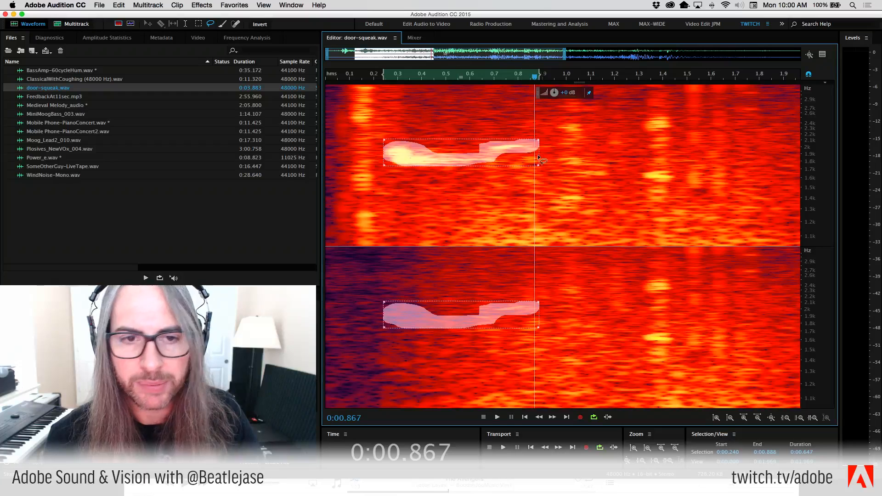
{"action": "left_click", "coordinate": [362, 140]}
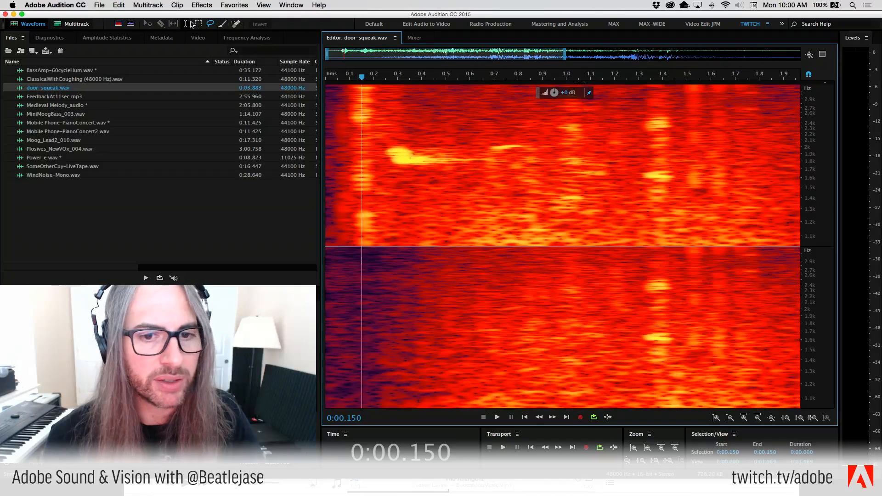
Lasso the squeak from 0:00.234 to 0:00.897 and paste a copy of it at 0:00.994.
{"action": "left_click_drag", "start_coordinate": [481, 150], "coordinate": [382, 147]}
{"action": "left_click", "coordinate": [383, 148]}
{"action": "left_click", "coordinate": [209, 26]}
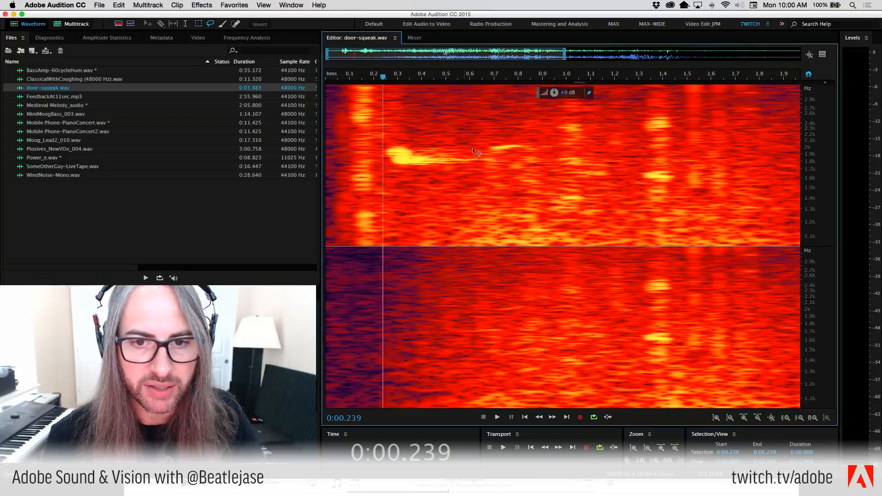
{"action": "mouse_move", "coordinate": [480, 152]}
{"action": "left_mouse_down"}
{"action": "mouse_move", "coordinate": [394, 143]}
{"action": "mouse_move", "coordinate": [381, 153]}
{"action": "left_mouse_up"}
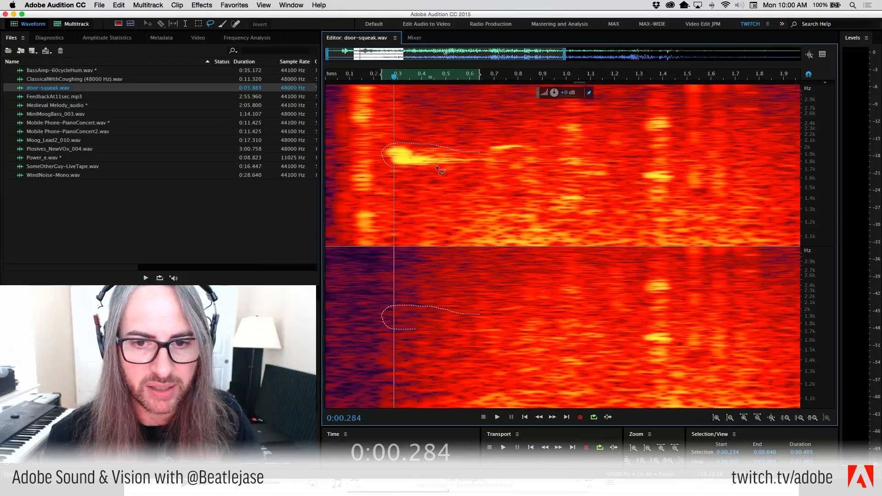
{"action": "mouse_move", "coordinate": [437, 164]}
{"action": "left_mouse_down"}
{"action": "mouse_move", "coordinate": [526, 153]}
{"action": "mouse_move", "coordinate": [501, 137]}
{"action": "mouse_move", "coordinate": [473, 151]}
{"action": "left_mouse_up"}
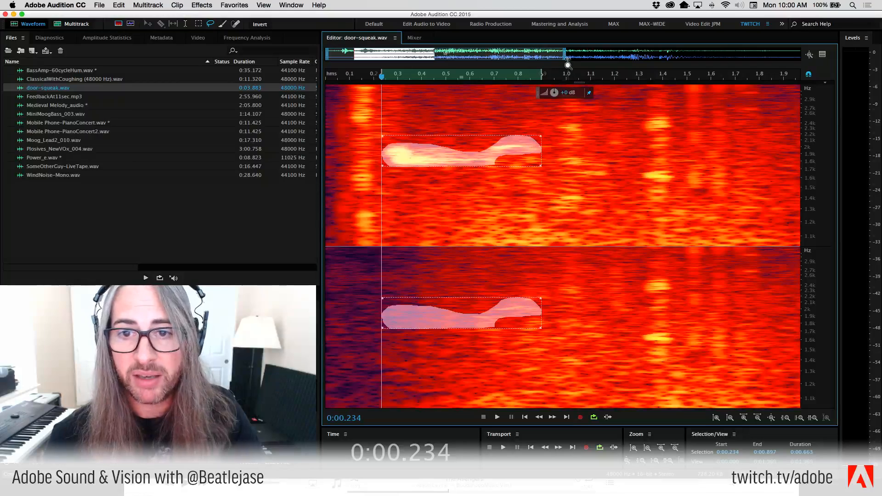
{"action": "left_click", "coordinate": [565, 124]}
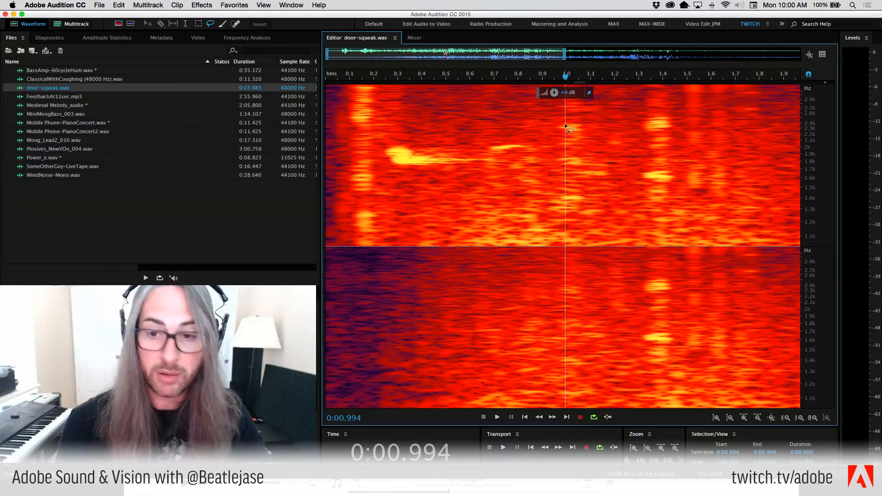
{"action": "key", "text": "super+v"}
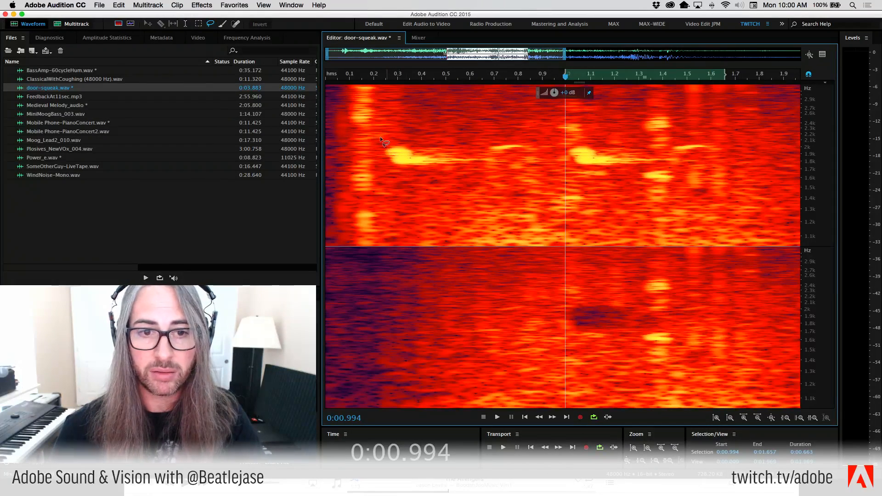
Play the recording twice from about 0:00.194 to hear both squeaks, and undo the paste.
{"action": "left_click", "coordinate": [380, 137]}
{"action": "left_click", "coordinate": [371, 185]}
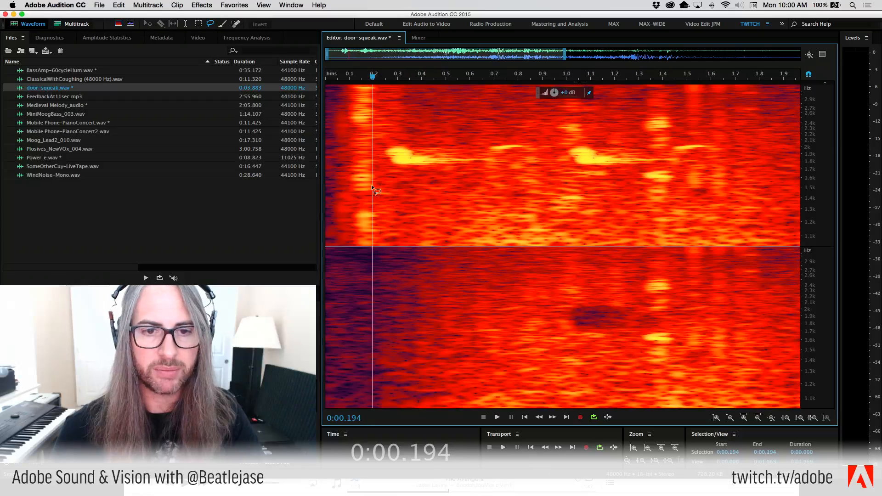
{"action": "key", "text": "space"}
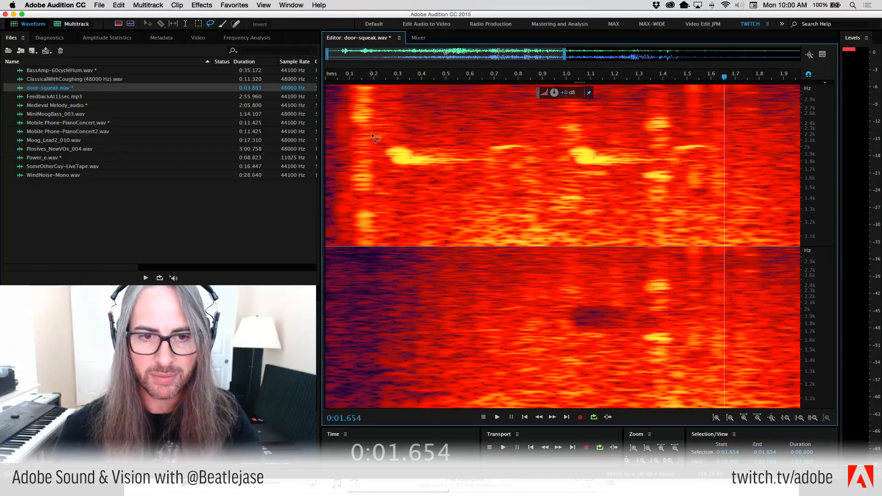
{"action": "left_click", "coordinate": [372, 133]}
{"action": "key", "text": "space"}
{"action": "key", "text": "space"}
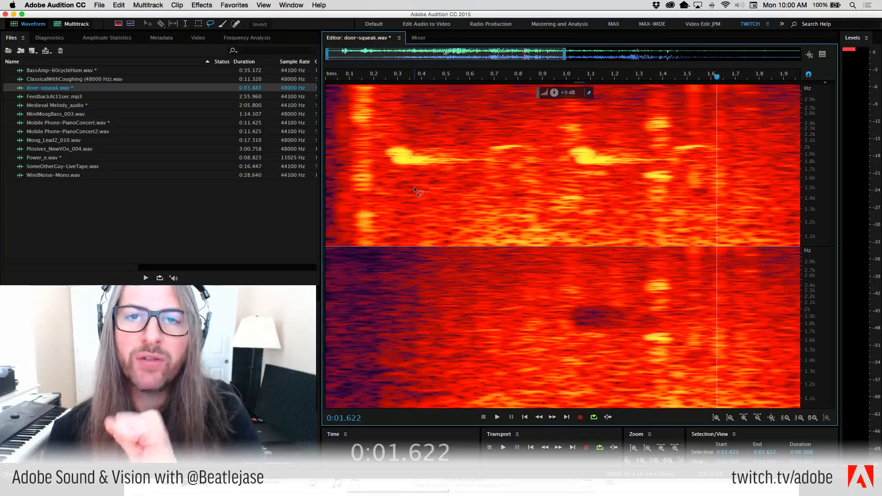
{"action": "key", "text": "super+z"}
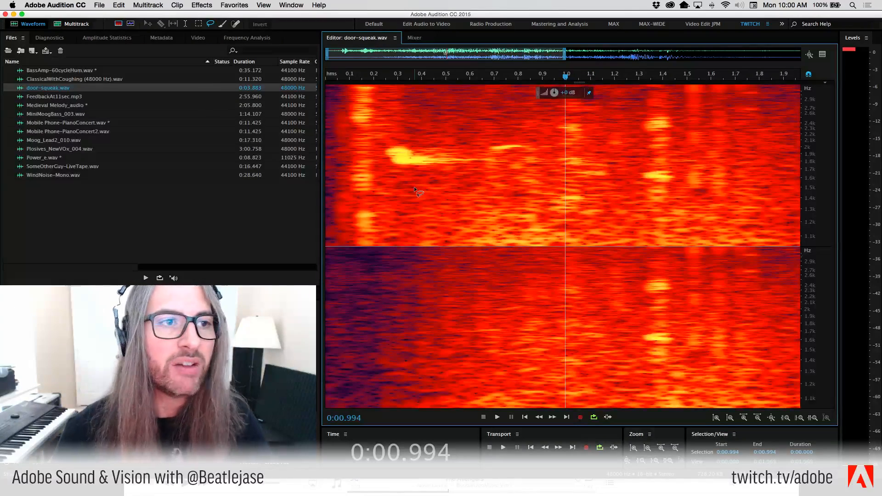
Lasso the squeak from 0:00.225 to 0:00.879 and copy the selection to a new file.
{"action": "left_click", "coordinate": [99, 4]}
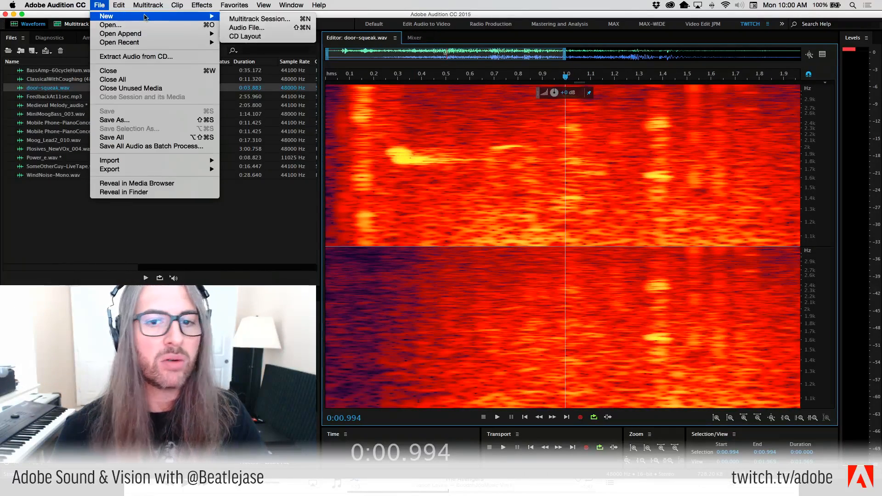
{"action": "left_click", "coordinate": [371, 136]}
{"action": "mouse_move", "coordinate": [429, 149]}
{"action": "left_mouse_down"}
{"action": "mouse_move", "coordinate": [379, 149]}
{"action": "mouse_move", "coordinate": [430, 164]}
{"action": "mouse_move", "coordinate": [482, 164]}
{"action": "mouse_move", "coordinate": [518, 144]}
{"action": "left_mouse_up"}
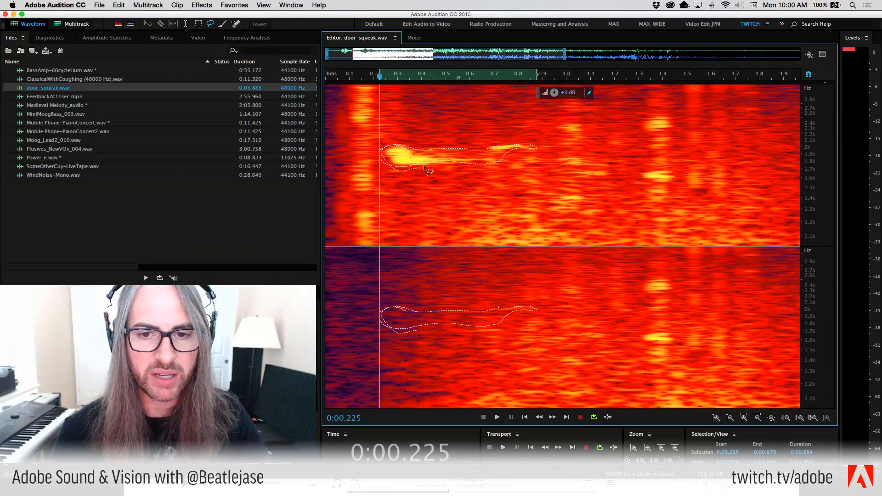
{"action": "left_click_drag", "start_coordinate": [519, 146], "coordinate": [517, 146]}
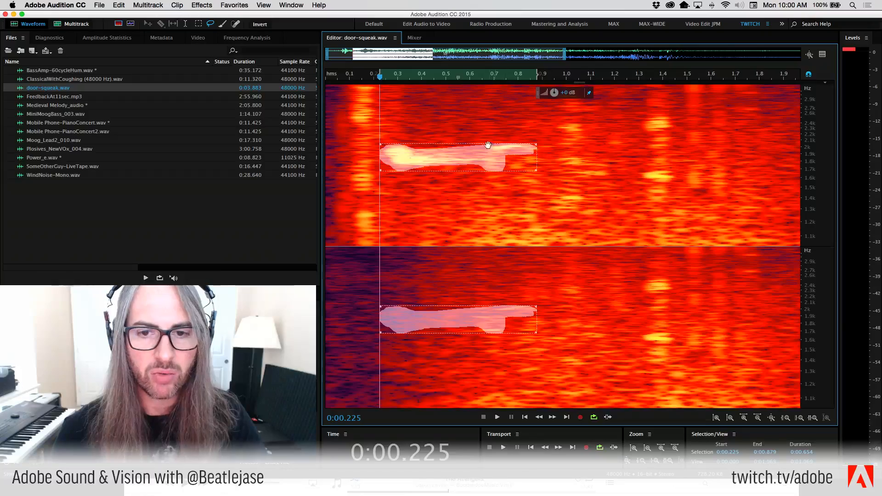
{"action": "right_click", "coordinate": [481, 151]}
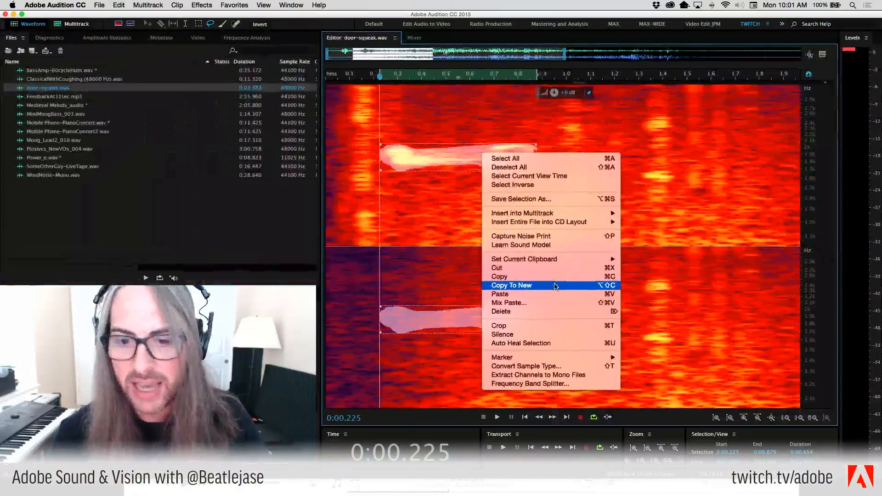
{"action": "left_click", "coordinate": [550, 288]}
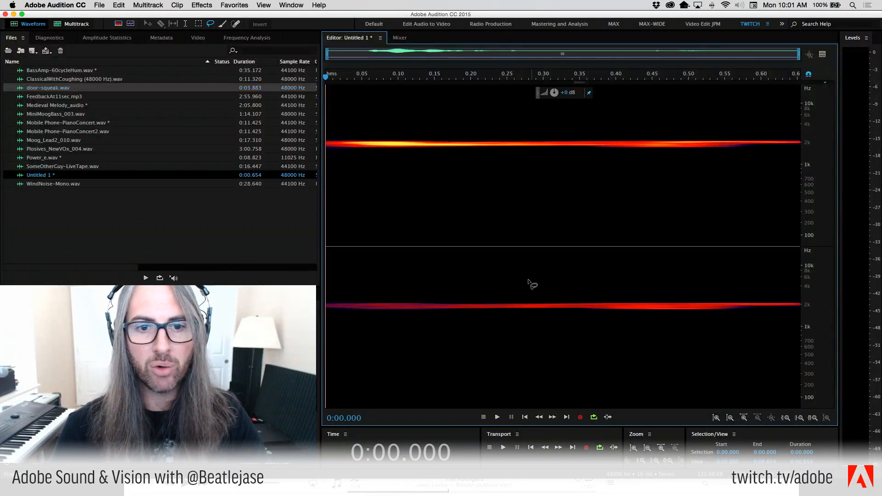
Show the isolated squeak's new file in the waveform view and play it.
{"action": "scroll", "coordinate": [812, 129], "scroll_direction": "up", "scroll_amount": 2}
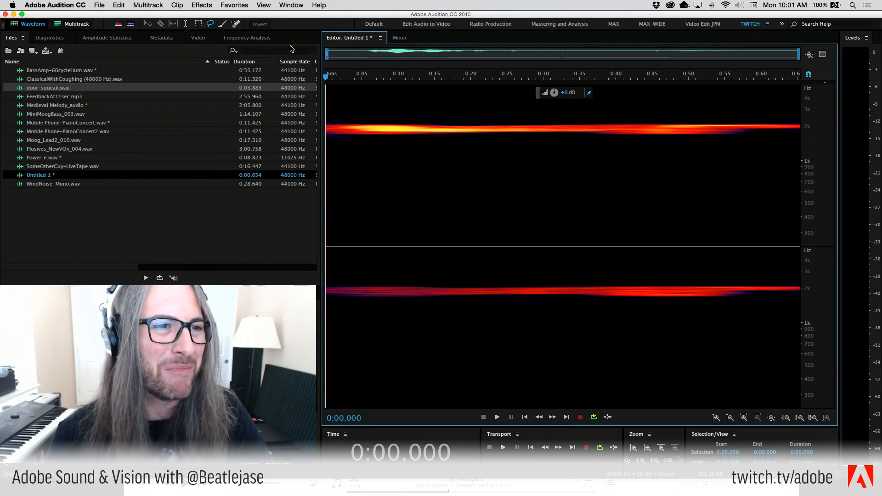
{"action": "left_click", "coordinate": [118, 23]}
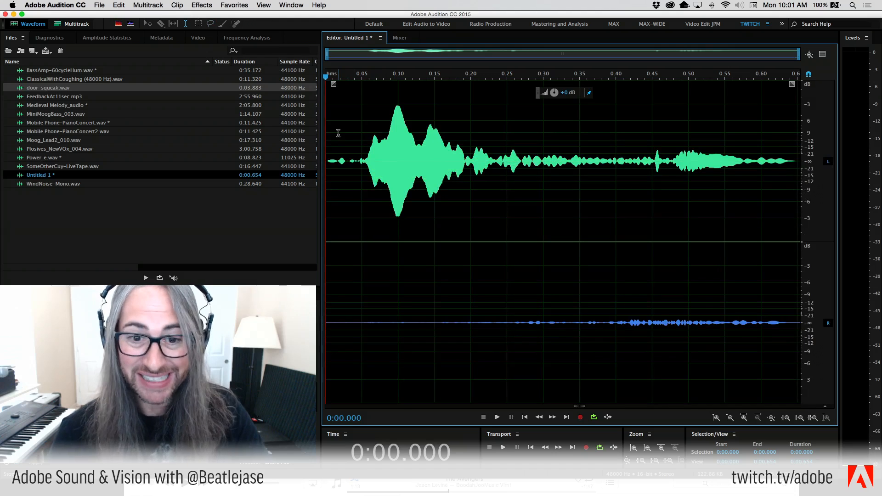
{"action": "key", "text": "space"}
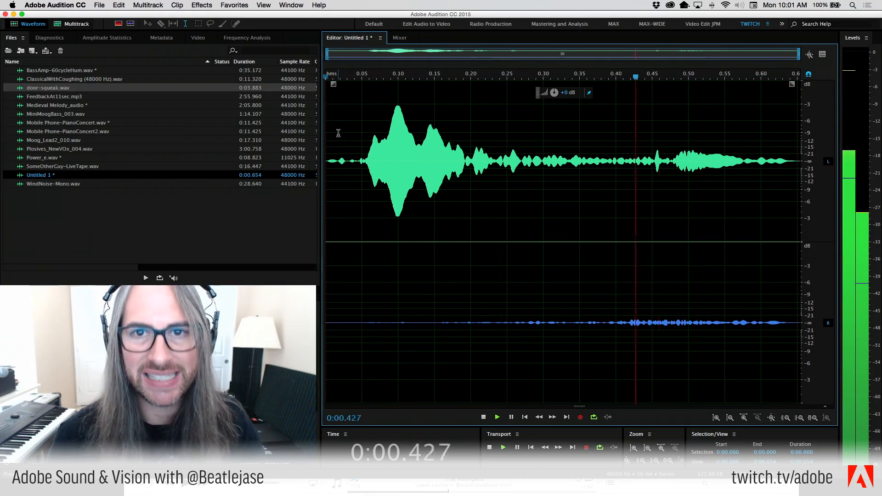
{"action": "key", "text": "space"}
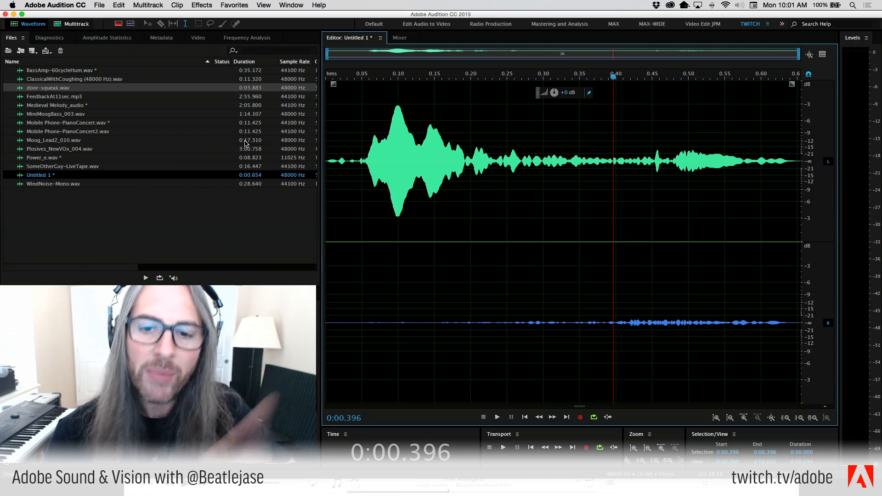
Reopen door-squeak.wav in the spectral frequency display and add a marker across the selected squeak's time range.
{"action": "left_click", "coordinate": [26, 90]}
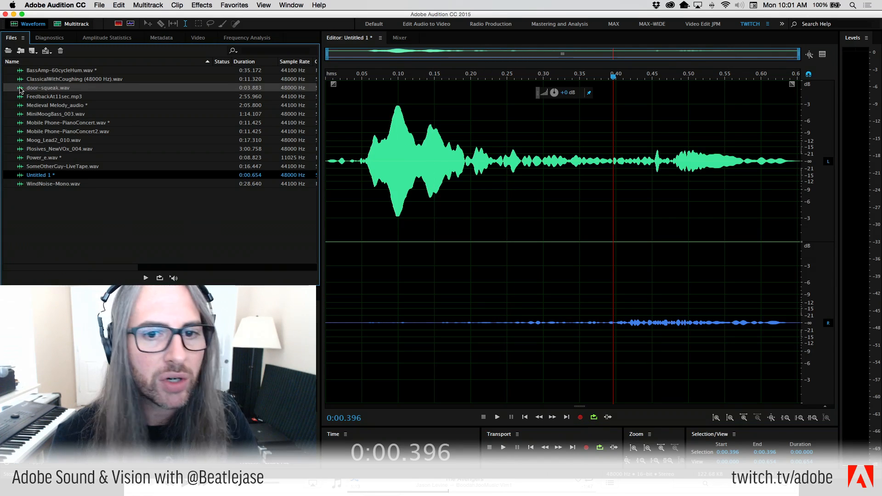
{"action": "double_click", "coordinate": [33, 88]}
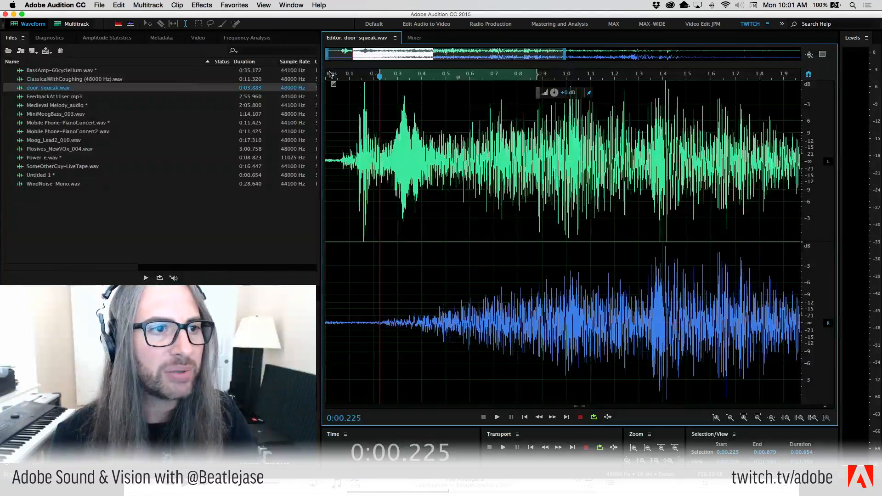
{"action": "left_click", "coordinate": [131, 23]}
{"action": "key", "text": "m"}
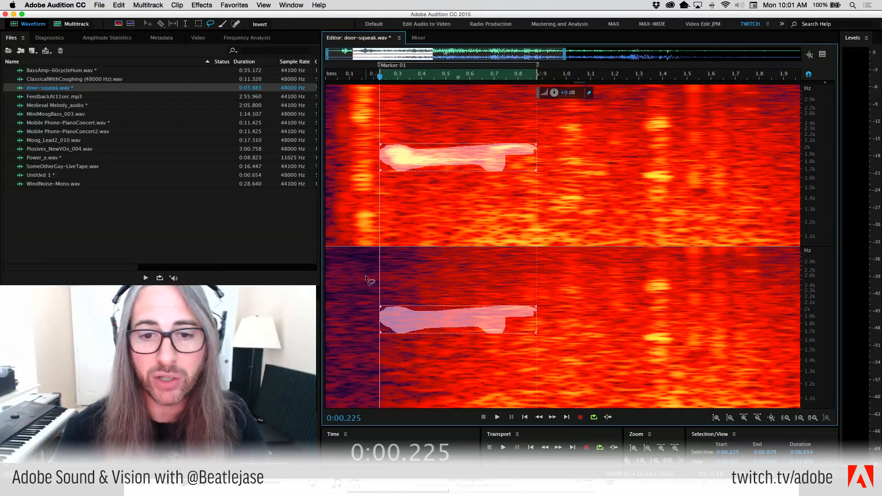
Examine the Mix Paste options for the selected squeak and close them without pasting.
{"action": "right_click", "coordinate": [461, 132]}
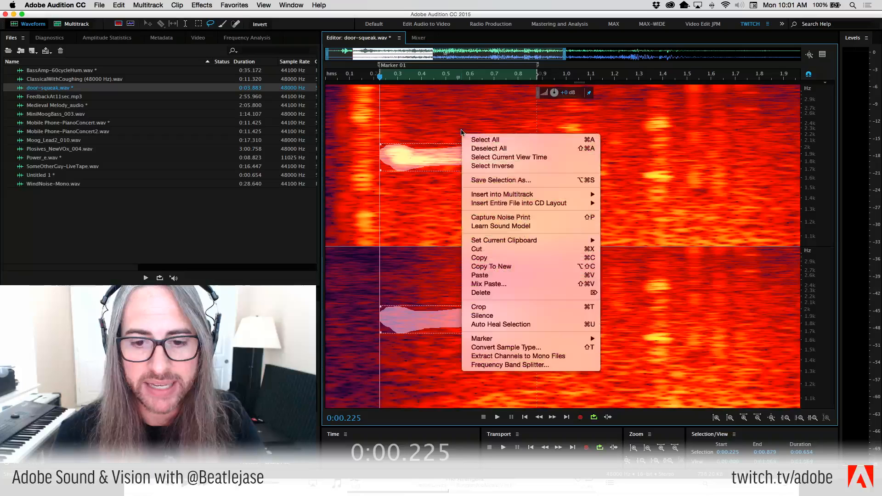
{"action": "left_click", "coordinate": [515, 286]}
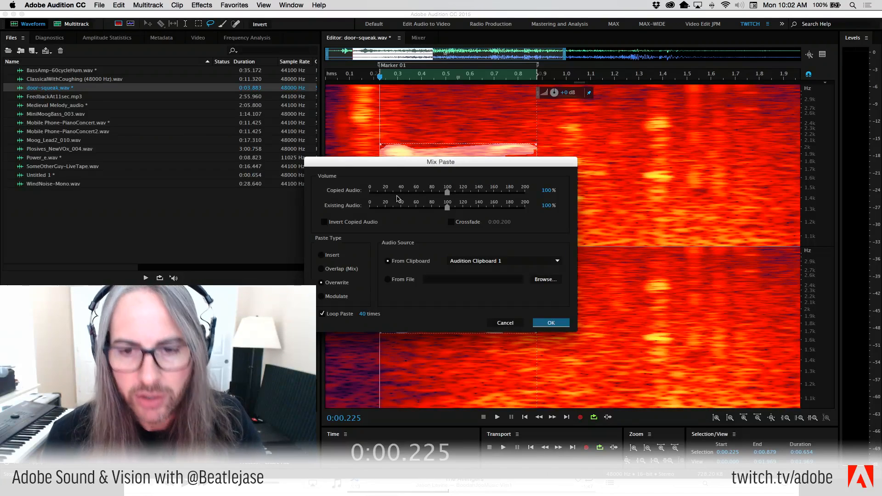
{"action": "left_click", "coordinate": [503, 323]}
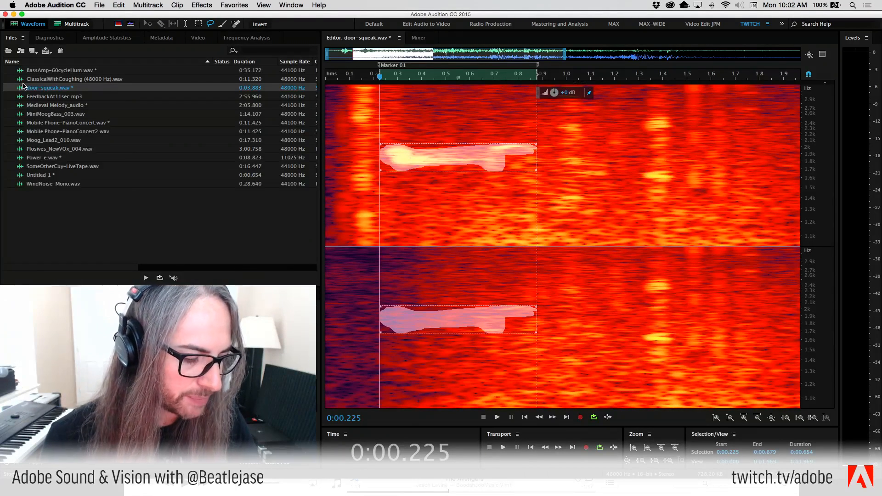
Open Medieval Melody_audio and switch to Moog_Lead2_010.wav in the editor.
{"action": "double_click", "coordinate": [22, 107]}
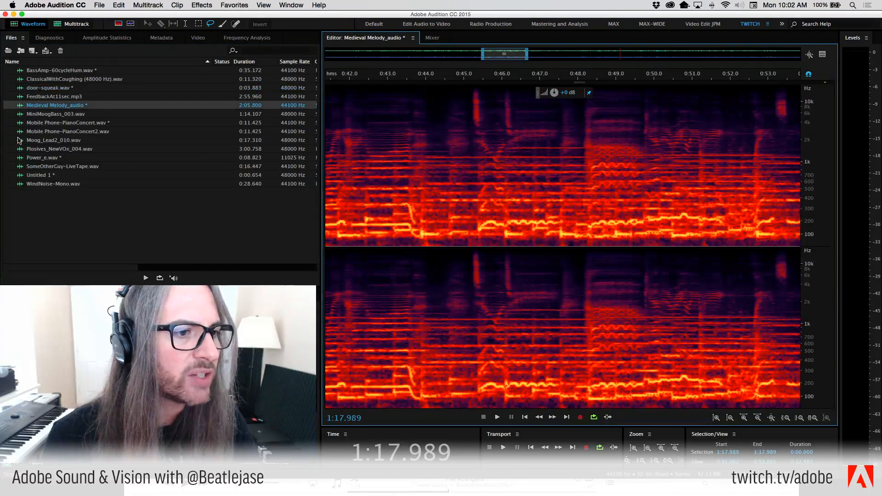
{"action": "double_click", "coordinate": [20, 140]}
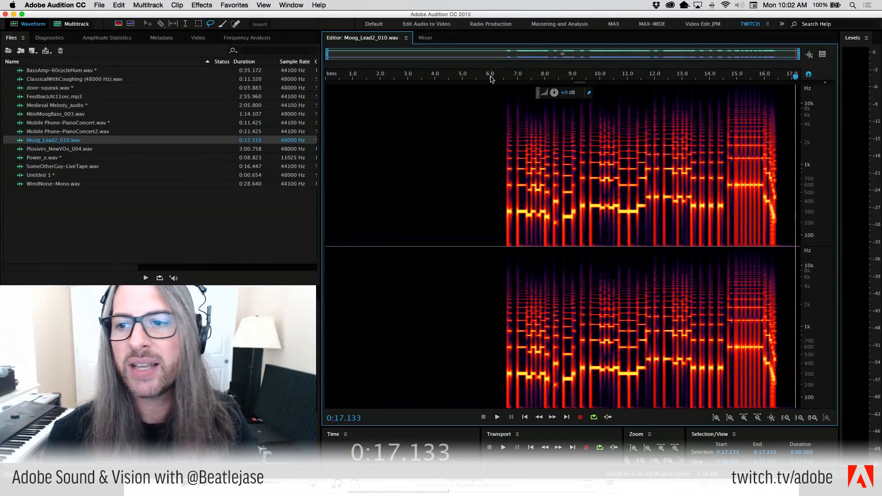
Play Moog_Lead2_010.wav from 0:06.554, where the notes begin, zoom in on the playing notes and stop playback.
{"action": "left_click_drag", "start_coordinate": [490, 78], "coordinate": [799, 78]}
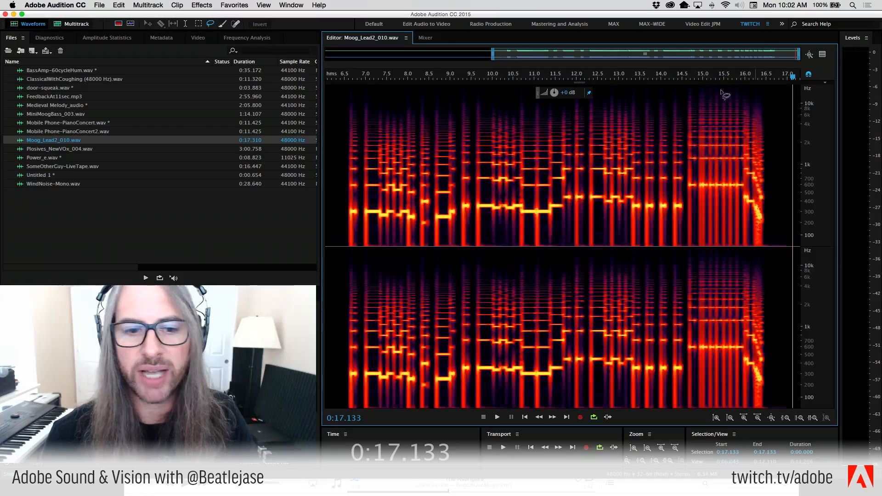
{"action": "left_click", "coordinate": [347, 77]}
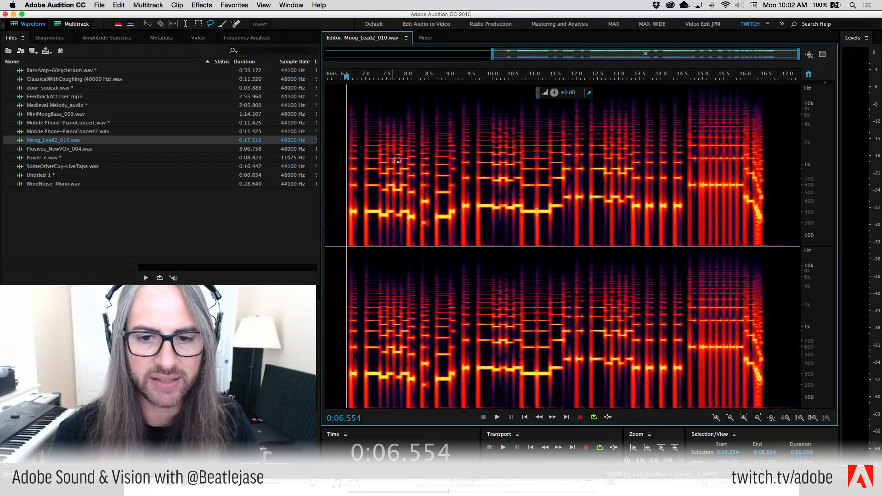
{"action": "key", "text": "space"}
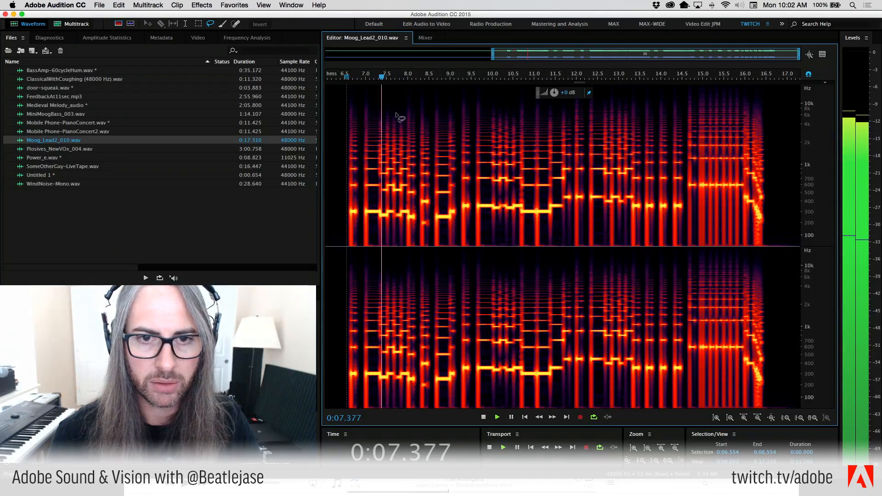
{"action": "left_click_drag", "start_coordinate": [423, 81], "coordinate": [563, 81]}
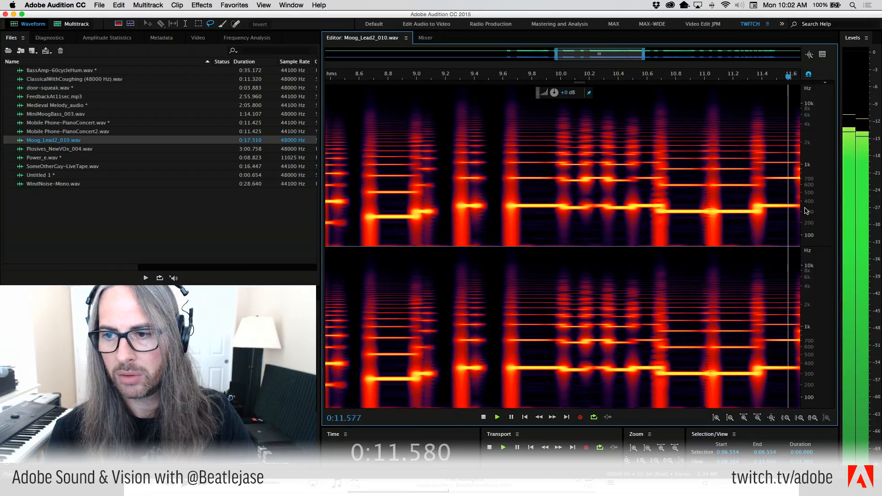
{"action": "key", "text": "space"}
Switch the spectral display's frequency scale to Notes and examine the note names beside the Moog lead.
{"action": "right_click", "coordinate": [824, 172]}
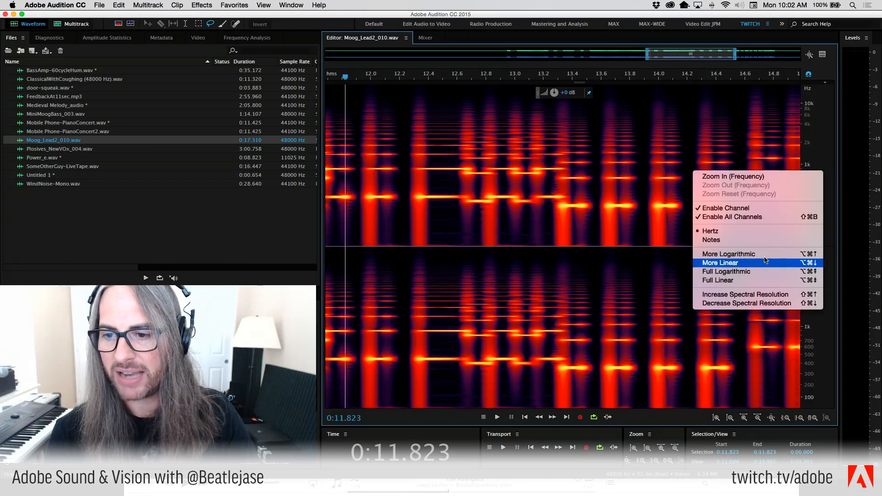
{"action": "left_click", "coordinate": [749, 242]}
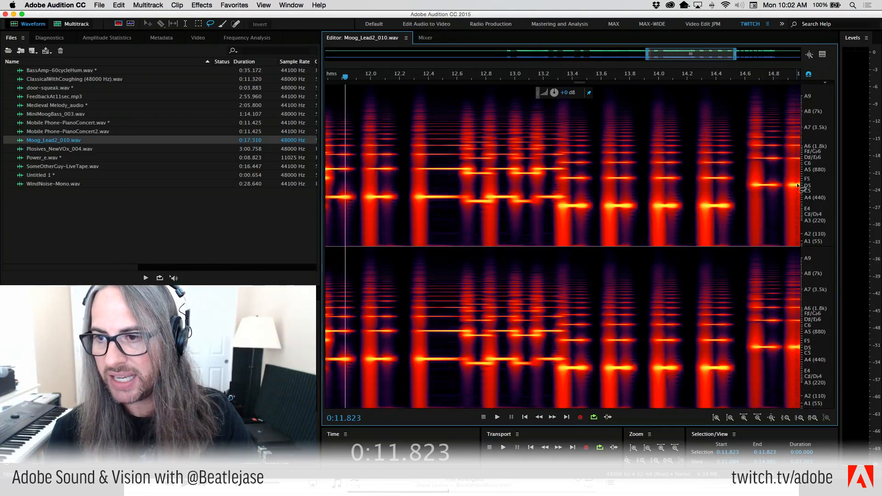
{"action": "scroll", "coordinate": [810, 147], "scroll_direction": "up", "scroll_amount": 3}
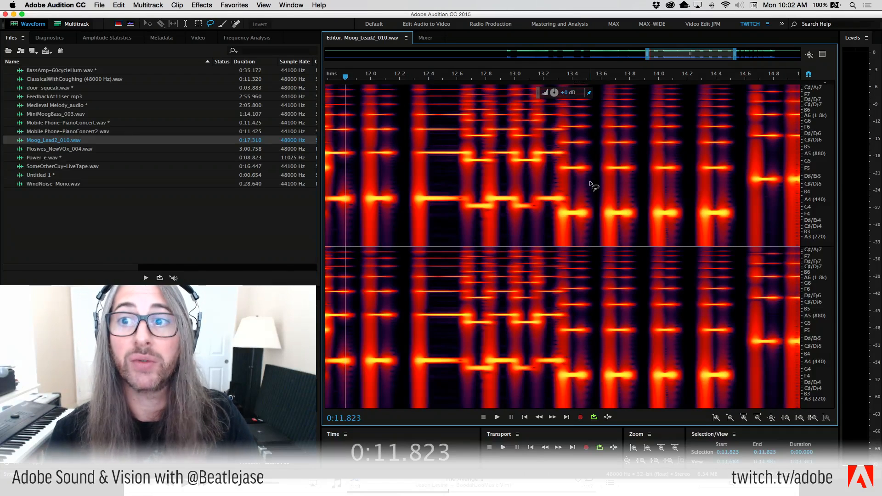
{"action": "key", "text": "\\"}
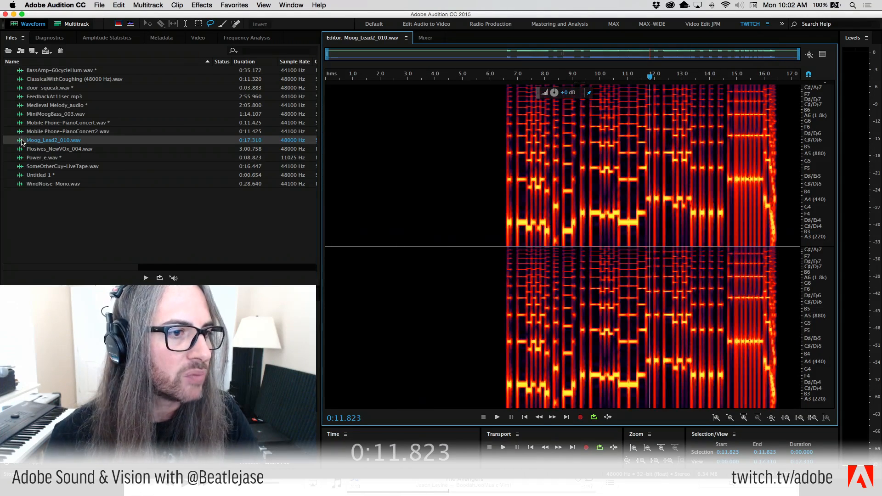
Open Medieval Melody_audio, show its full length and start playback from 0:10.264.
{"action": "double_click", "coordinate": [22, 106]}
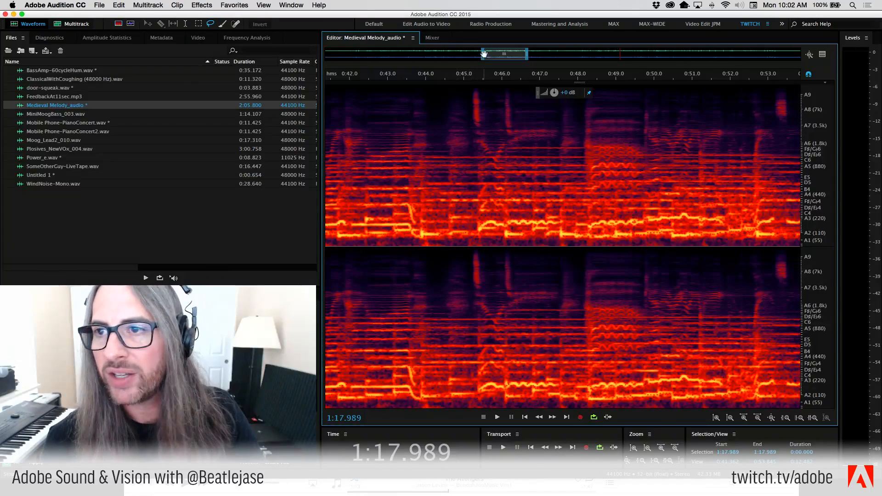
{"action": "left_click_drag", "start_coordinate": [484, 54], "coordinate": [205, 57]}
{"action": "left_click_drag", "start_coordinate": [371, 57], "coordinate": [801, 57]}
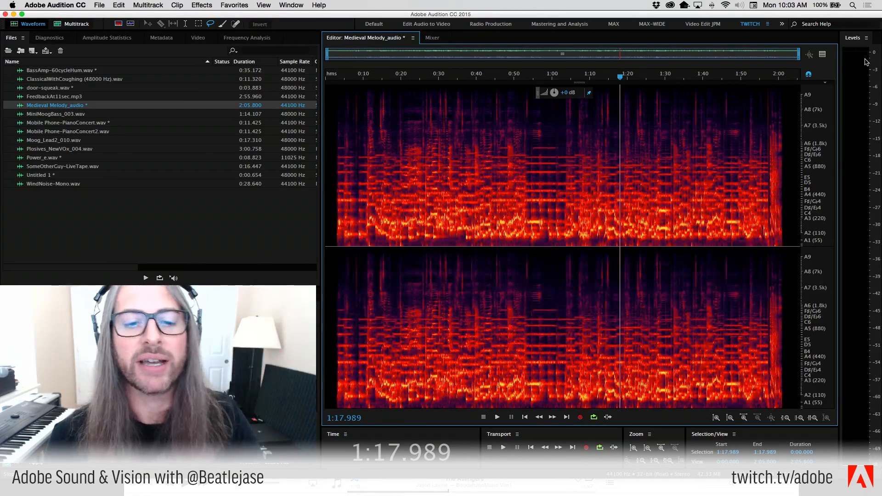
{"action": "left_click", "coordinate": [364, 79]}
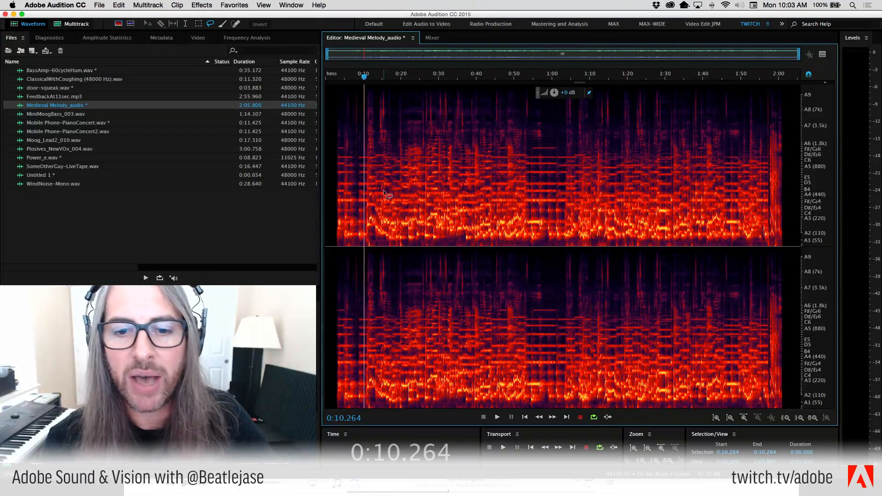
{"action": "key", "text": "space"}
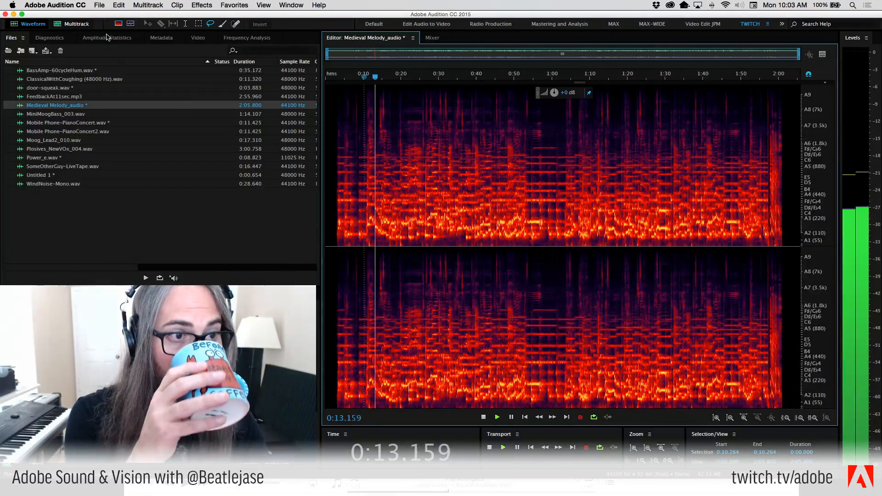
Show Medieval Melody_audio as a waveform, raise the gain of the entire file and stop playback.
{"action": "left_click", "coordinate": [119, 24]}
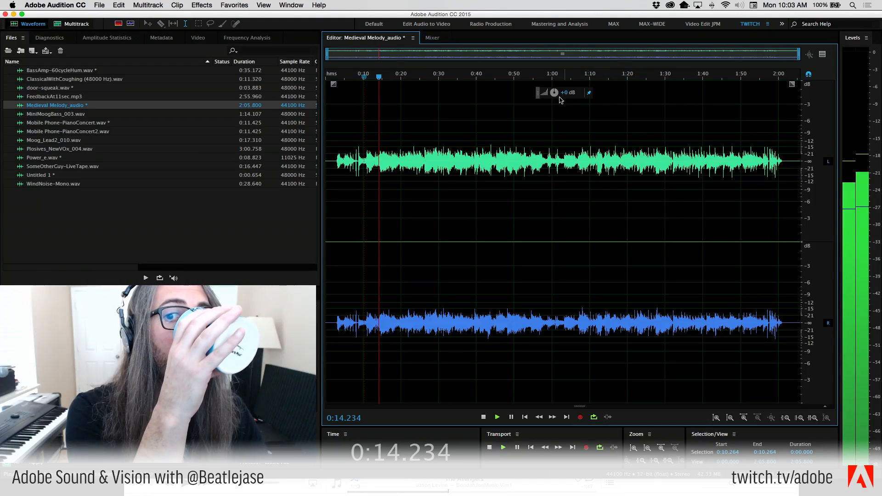
{"action": "left_click_drag", "start_coordinate": [555, 93], "coordinate": [559, 93]}
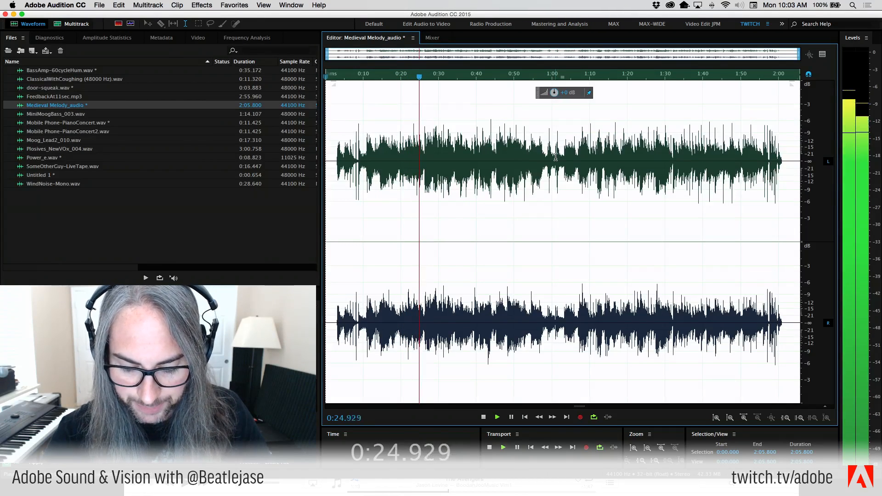
{"action": "key", "text": "space"}
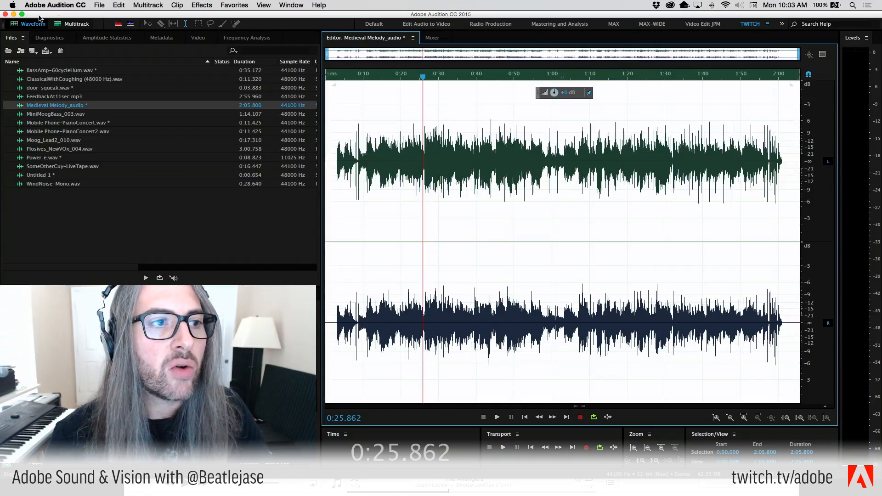
Return to the spectral frequency display and set its frequency scale to Hertz.
{"action": "left_click", "coordinate": [119, 24]}
{"action": "left_click", "coordinate": [497, 216]}
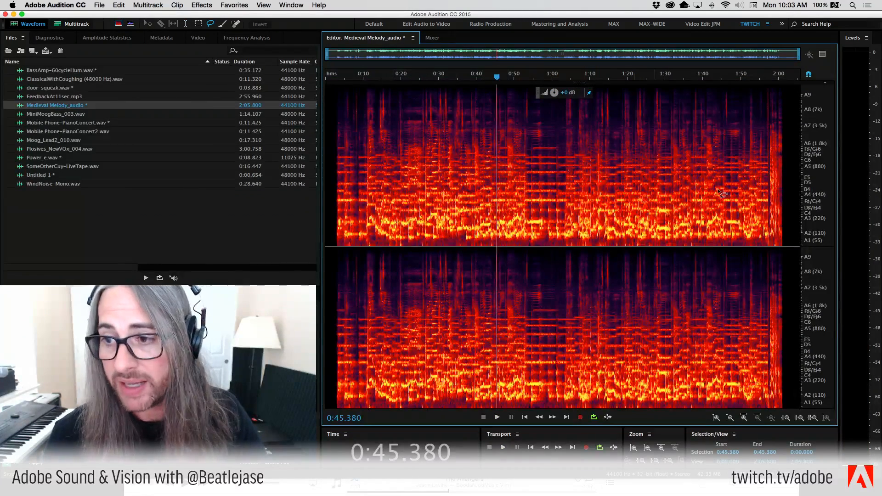
{"action": "right_click", "coordinate": [804, 147]}
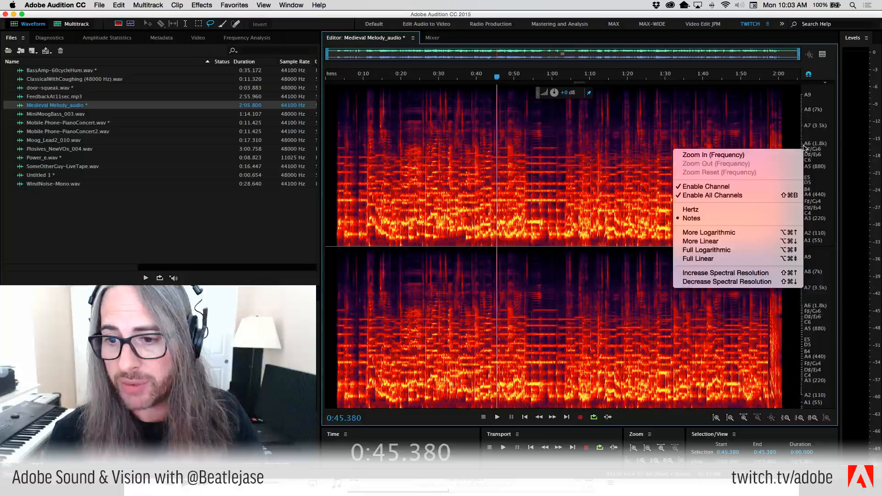
{"action": "left_click", "coordinate": [737, 211]}
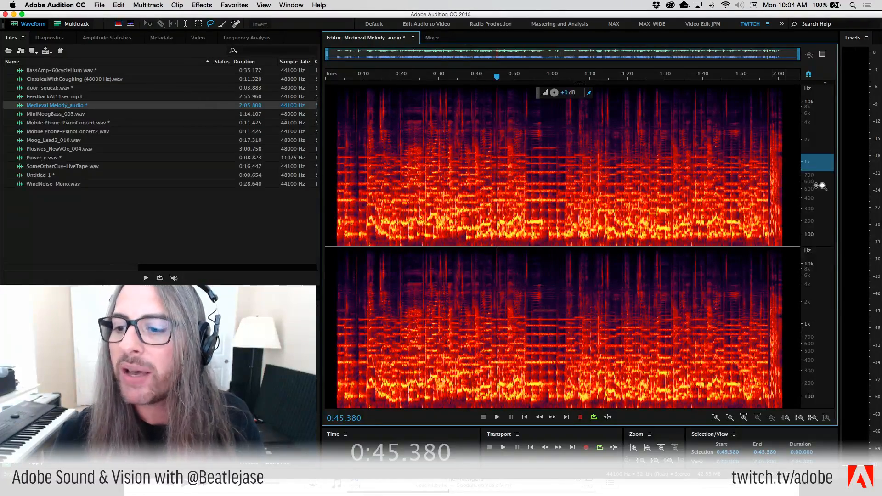
Marquee-select the melody from about 0:11.3 to 0:53.1, between about 60 Hz and 1.5 kHz.
{"action": "left_click_drag", "start_coordinate": [821, 186], "coordinate": [823, 246]}
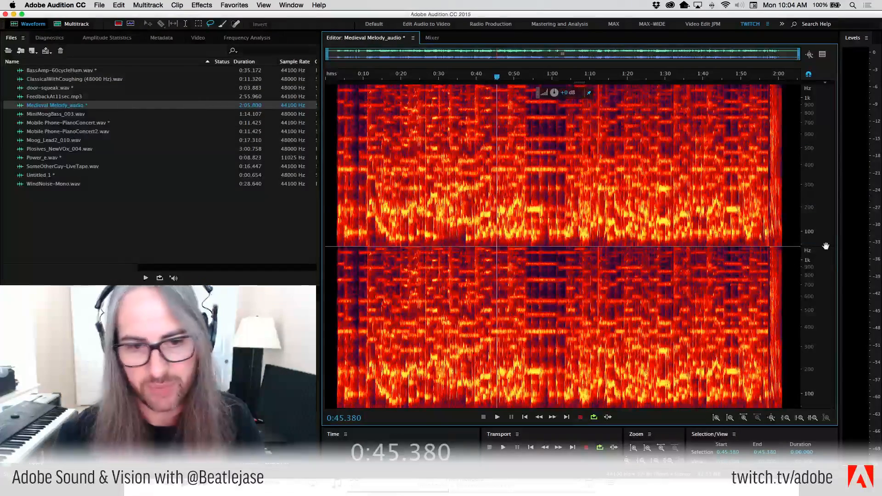
{"action": "left_click", "coordinate": [370, 115]}
{"action": "key", "text": "space"}
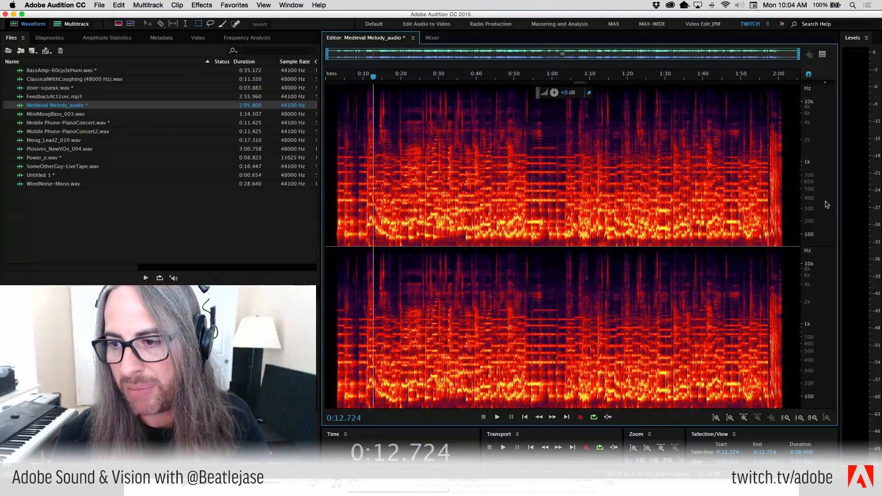
{"action": "left_click_drag", "start_coordinate": [816, 147], "coordinate": [812, 233]}
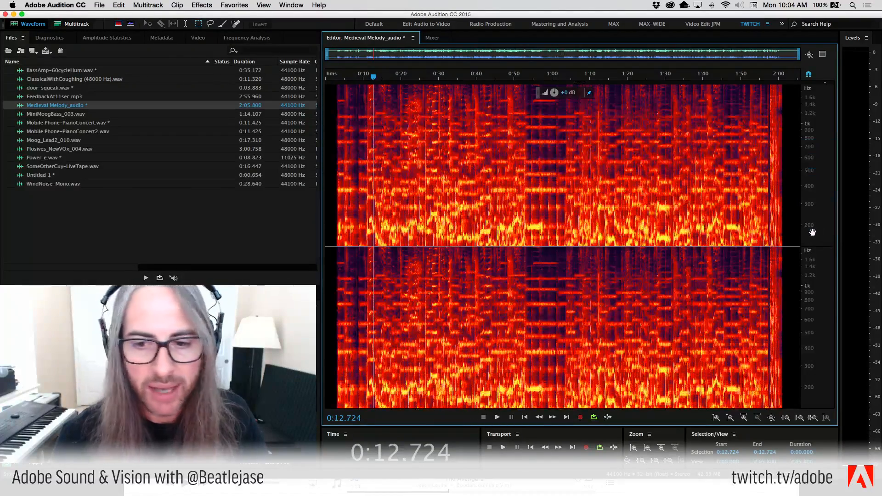
{"action": "scroll", "coordinate": [809, 219], "scroll_direction": "down", "scroll_amount": 3}
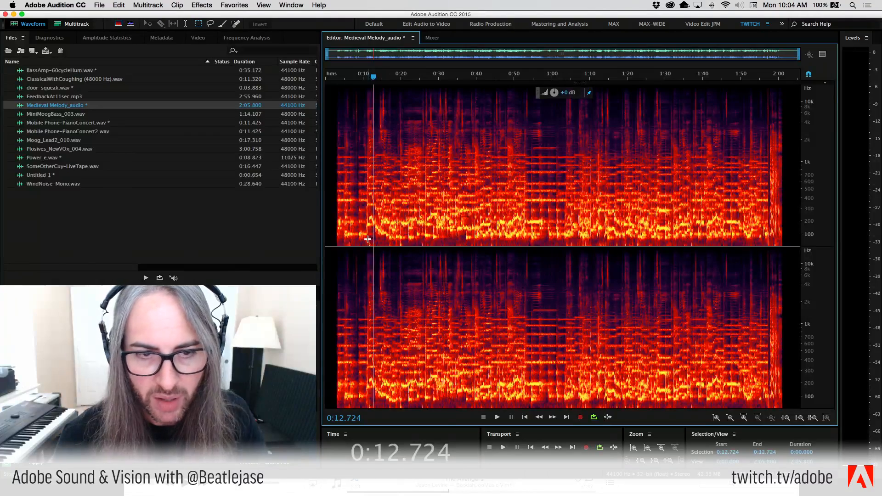
{"action": "left_click_drag", "start_coordinate": [368, 239], "coordinate": [525, 148]}
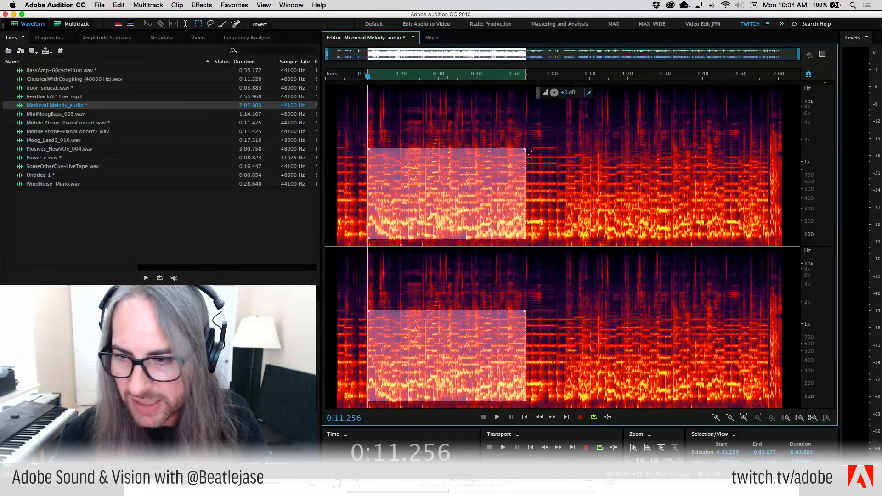
Play the spectral selection and raise its lower frequency edge to about 150 Hz.
{"action": "scroll", "coordinate": [808, 287], "scroll_direction": "up", "scroll_amount": 5}
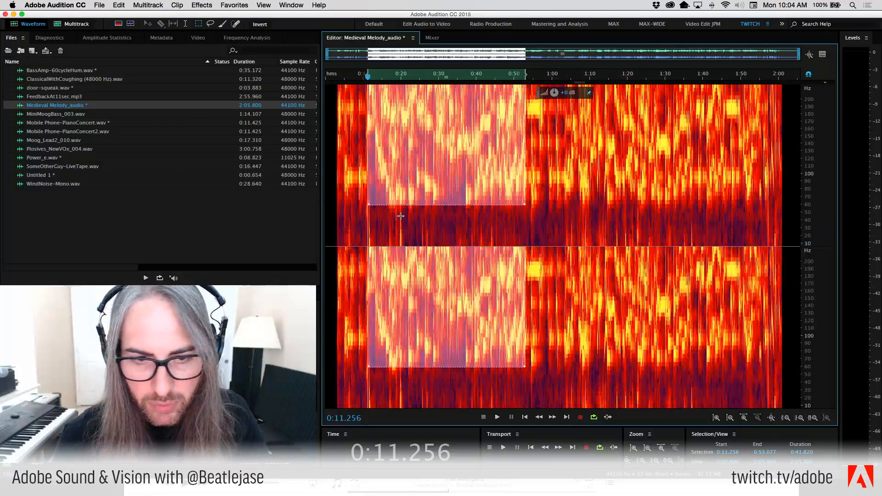
{"action": "key", "text": "space"}
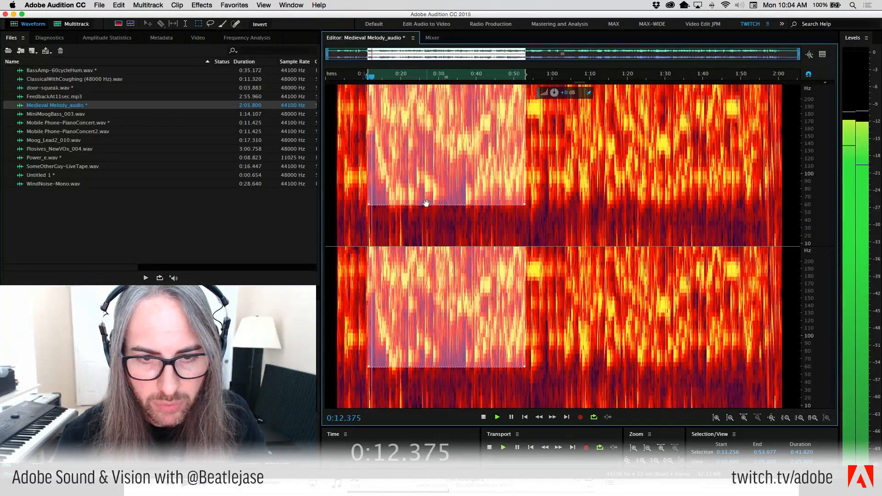
{"action": "left_click_drag", "start_coordinate": [426, 205], "coordinate": [435, 136]}
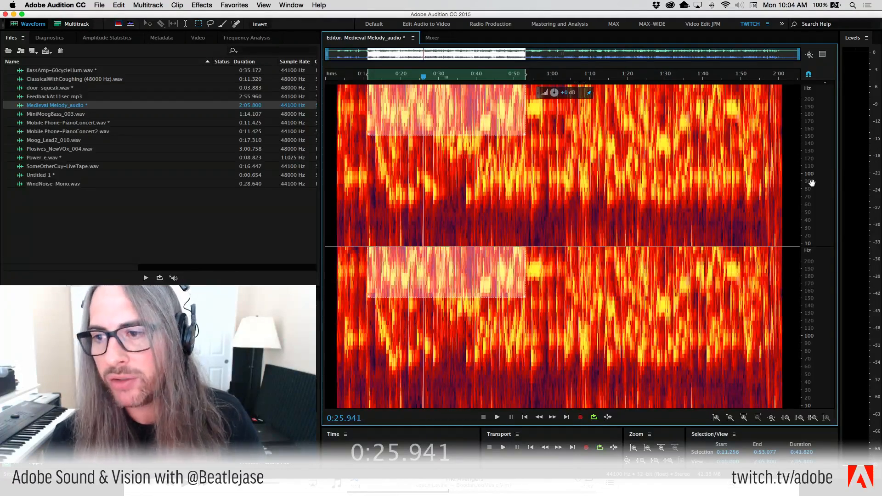
Extend the spectral selection in time to cover the whole file from 0:00.000 to 2:05.800.
{"action": "scroll", "coordinate": [812, 183], "scroll_direction": "down", "scroll_amount": 5}
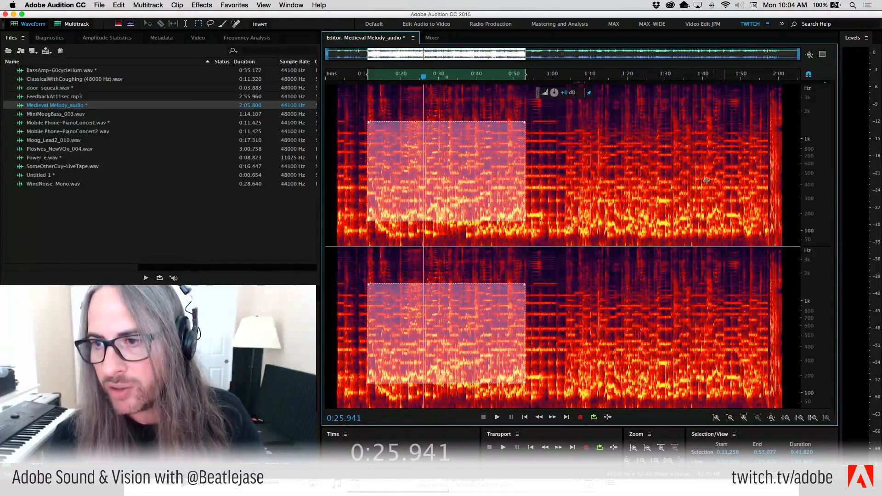
{"action": "scroll", "coordinate": [811, 101], "scroll_direction": "up", "scroll_amount": 4}
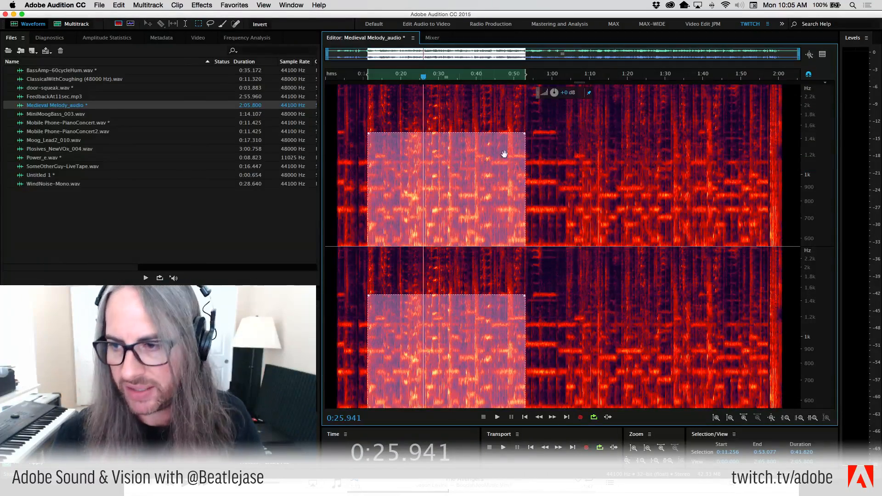
{"action": "scroll", "coordinate": [813, 181], "scroll_direction": "down", "scroll_amount": 5}
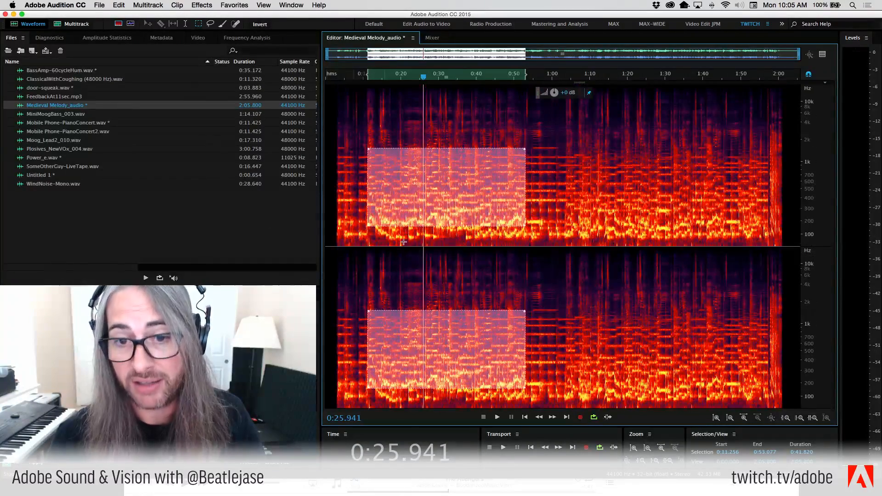
{"action": "left_click_drag", "start_coordinate": [525, 178], "coordinate": [857, 183]}
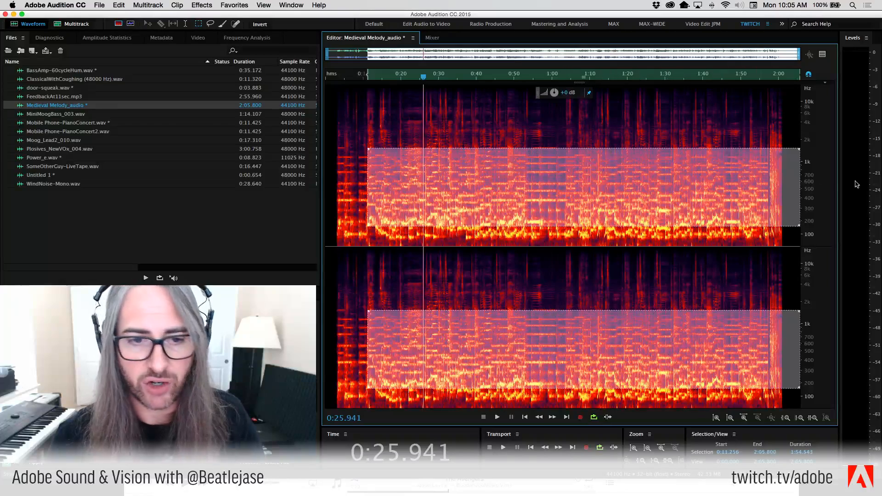
{"action": "left_click_drag", "start_coordinate": [366, 181], "coordinate": [247, 183]}
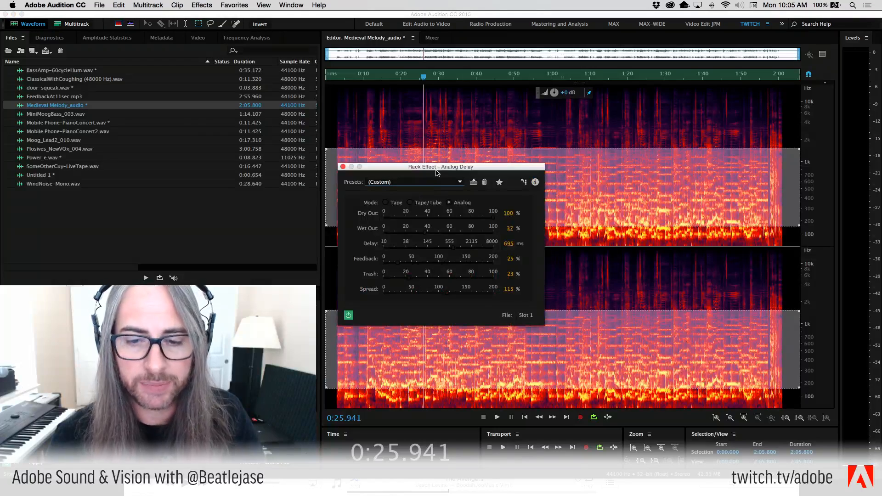
Move the Analog Delay window off the start of the melody and trim the selection's start to the playhead placed at 0:10.611.
{"action": "left_click_drag", "start_coordinate": [433, 170], "coordinate": [551, 85]}
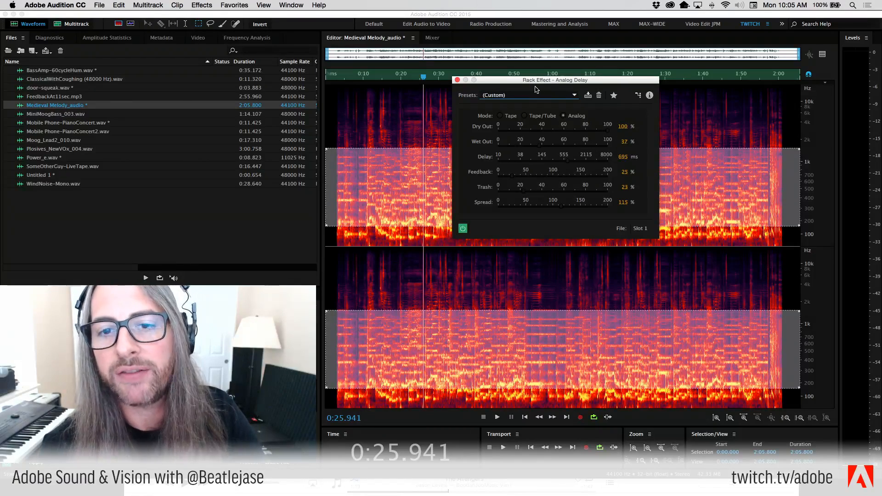
{"action": "left_click_drag", "start_coordinate": [531, 83], "coordinate": [642, 142]}
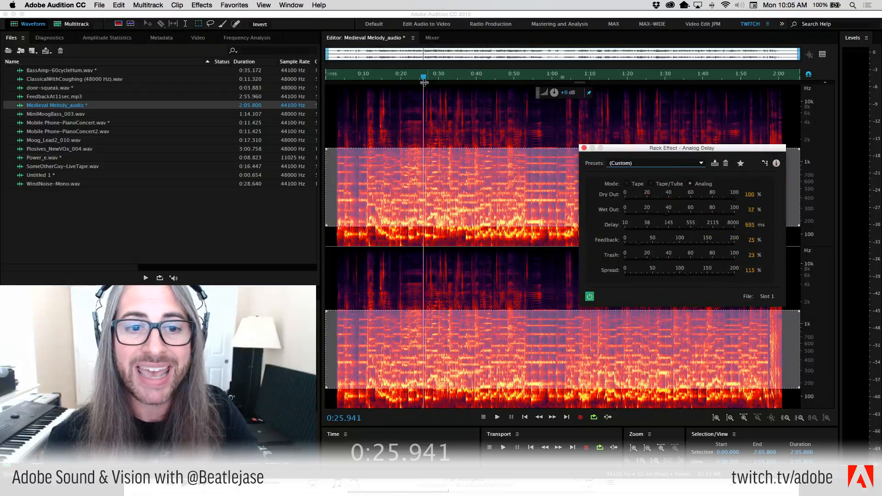
{"action": "left_click_drag", "start_coordinate": [424, 83], "coordinate": [365, 88]}
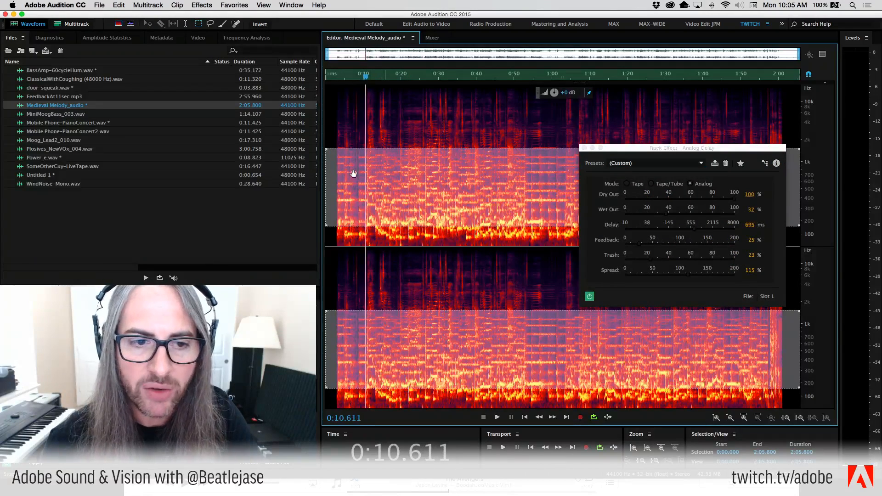
{"action": "left_click_drag", "start_coordinate": [327, 163], "coordinate": [363, 166]}
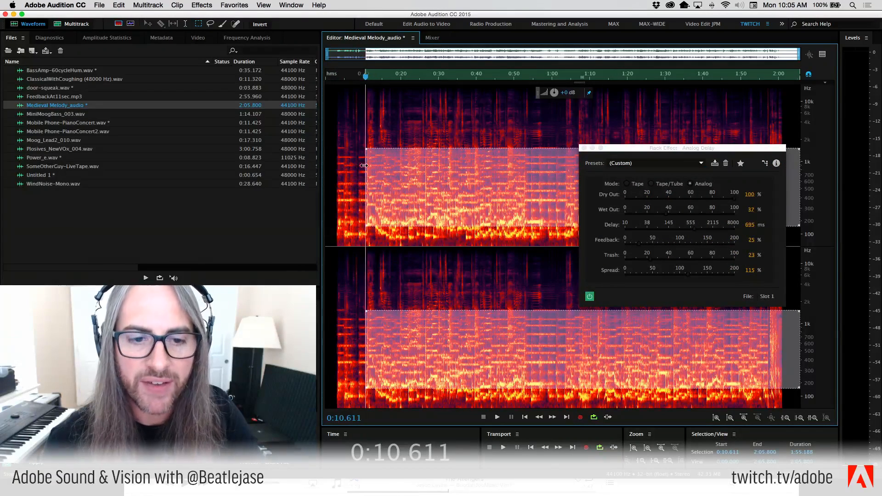
Set the Analog Delay's Wet Out to 39% while playing the spectral selection, and apply the effect to it.
{"action": "key", "text": "space"}
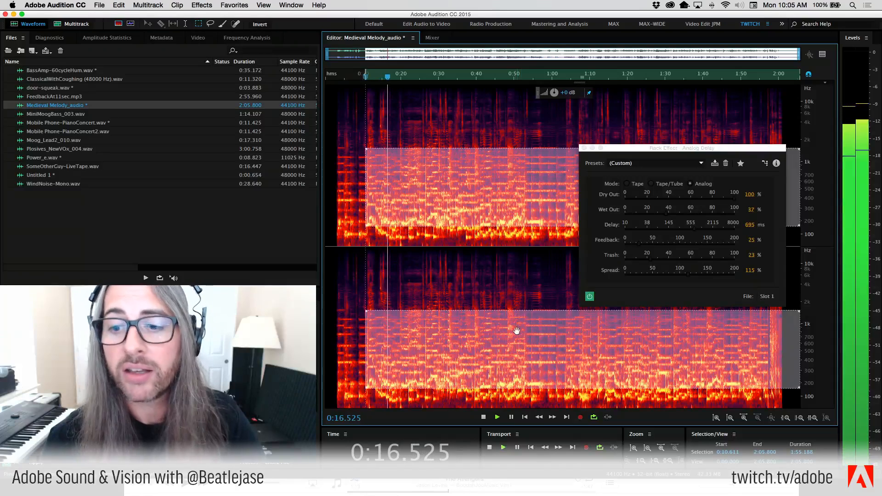
{"action": "left_click", "coordinate": [667, 214]}
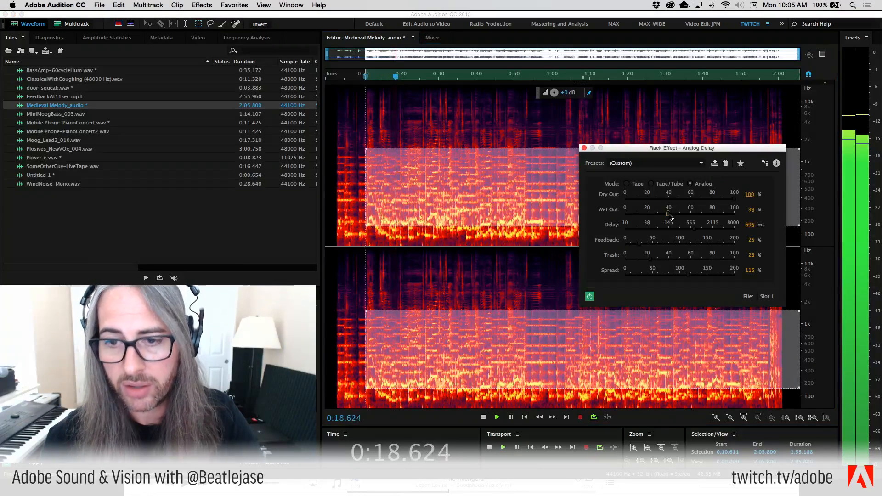
{"action": "left_click", "coordinate": [583, 147]}
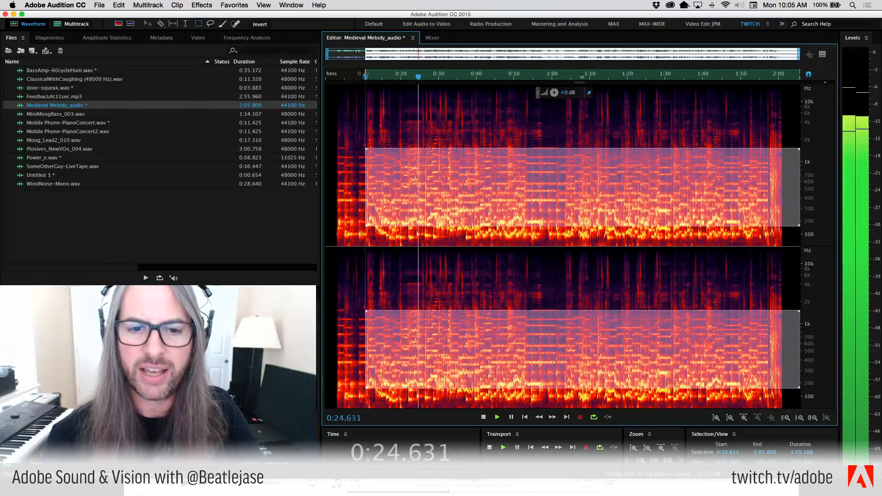
{"action": "key", "text": "space"}
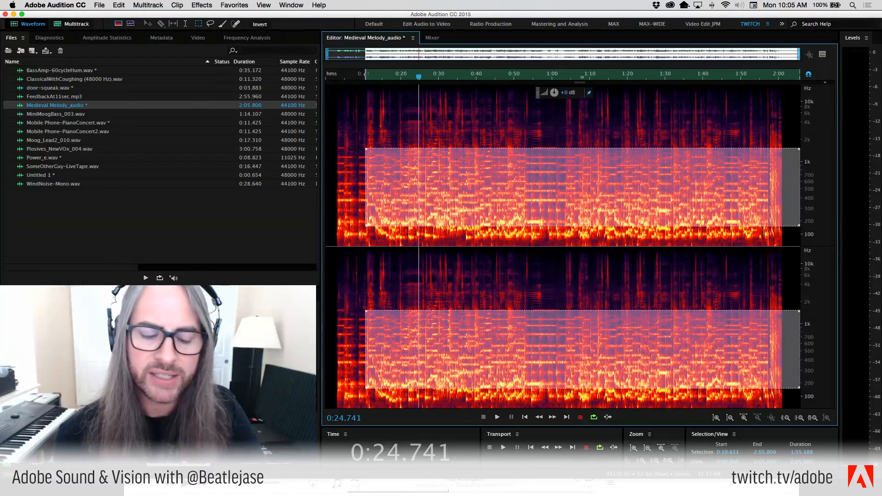
{"action": "left_click", "coordinate": [39, 463]}
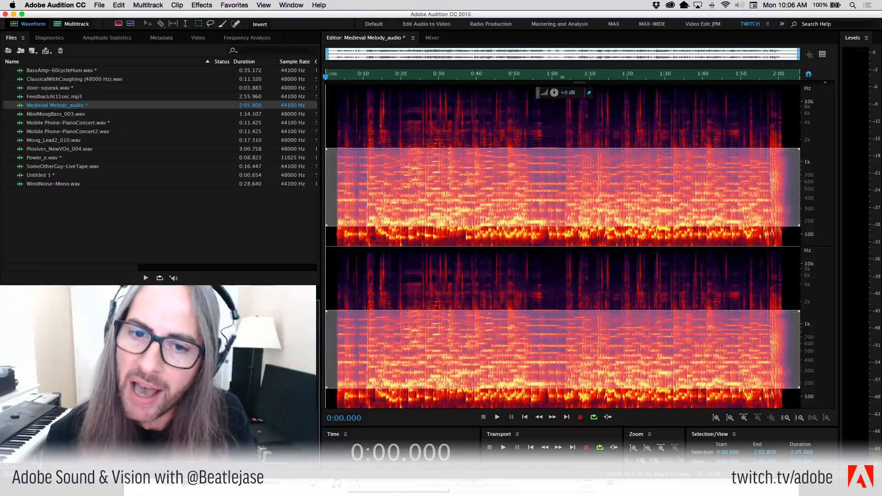
Clear the spectral selection and play the processed melody from 0:10.683 to about 0:48.
{"action": "left_click", "coordinate": [366, 123]}
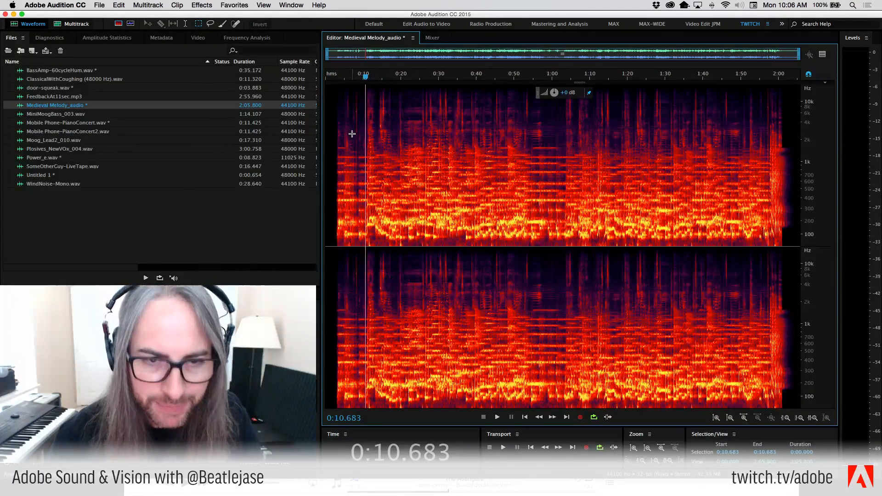
{"action": "key", "text": "space"}
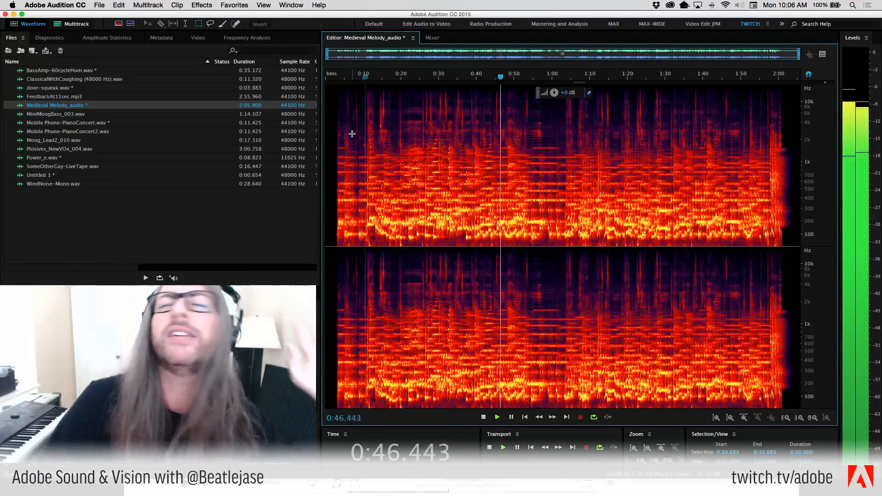
{"action": "key", "text": "space"}
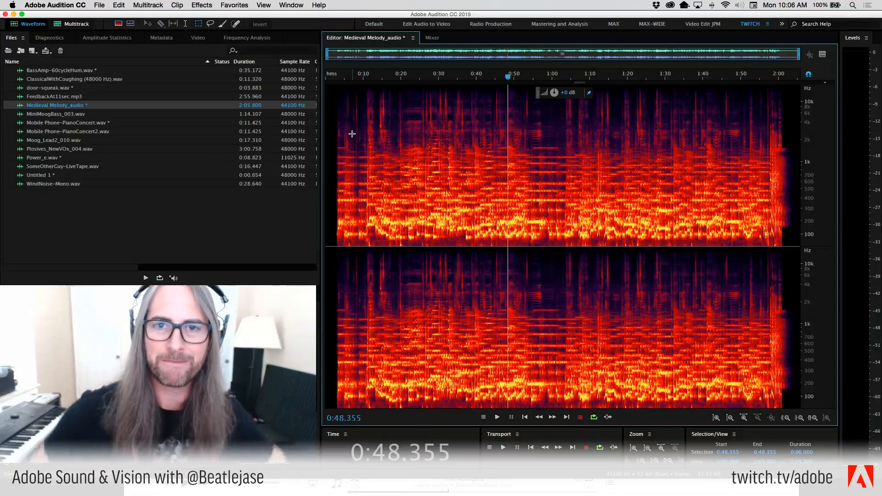